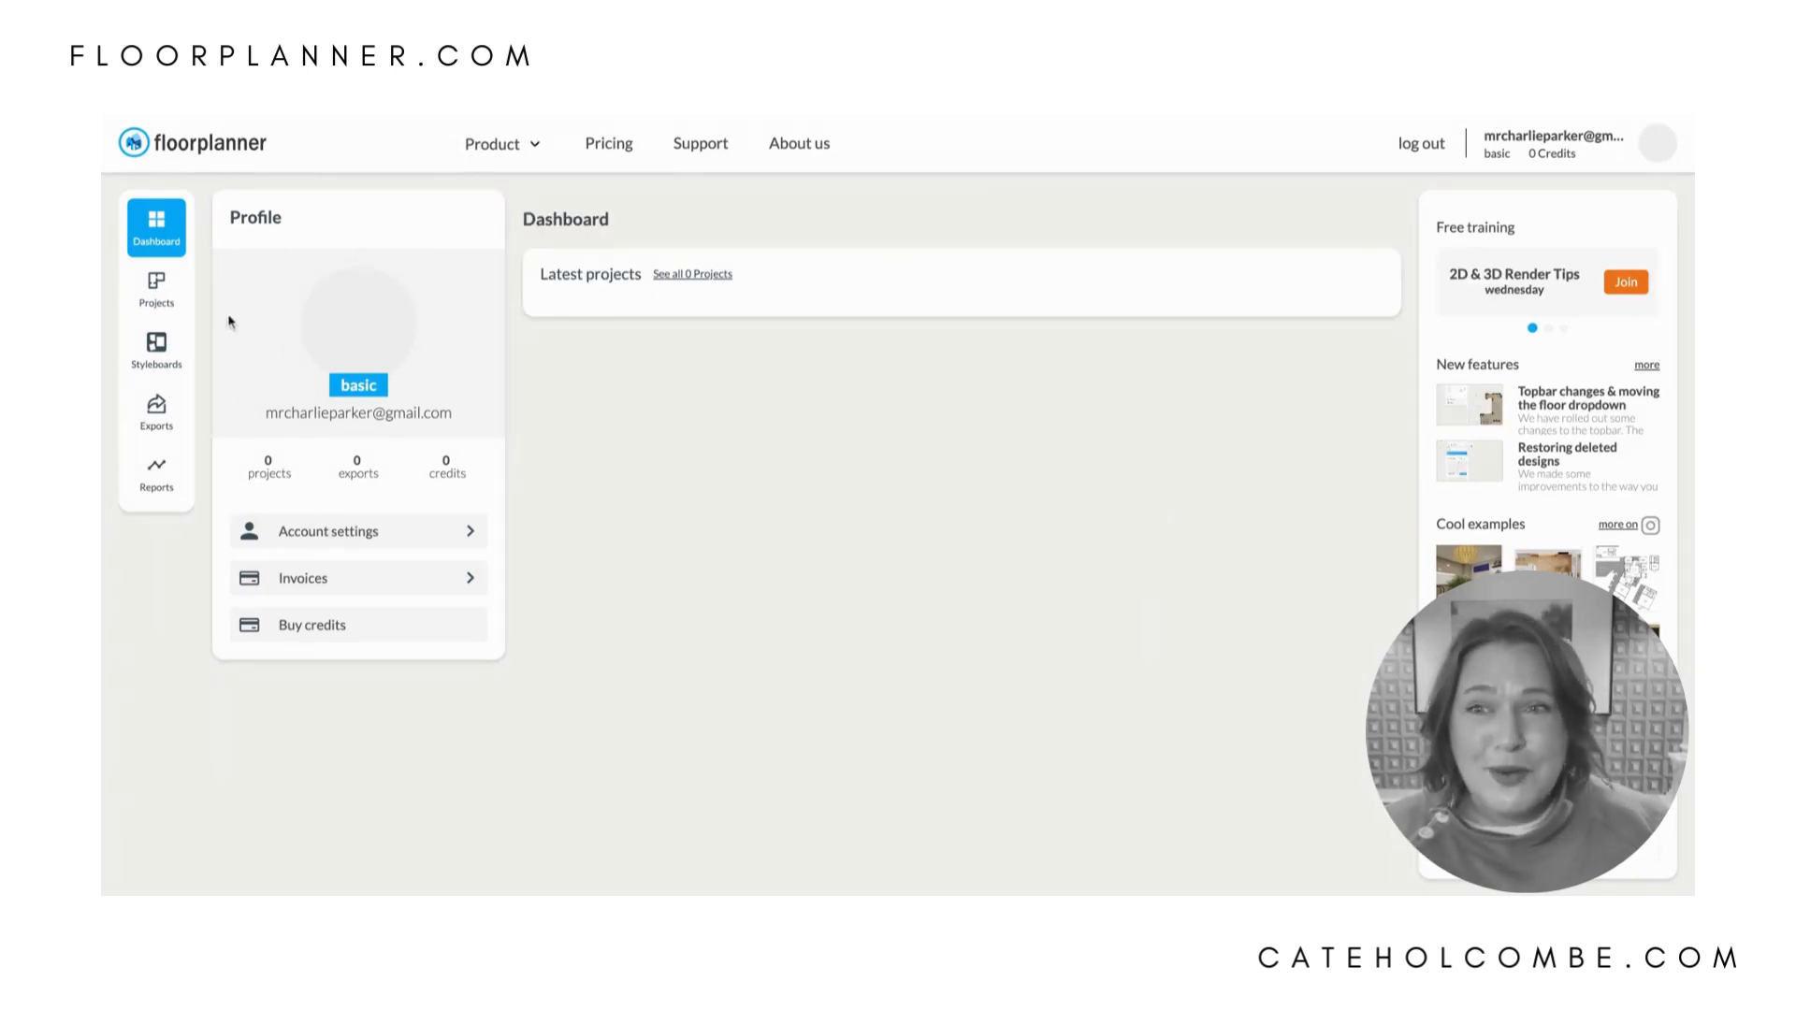
- Create a new project named "My house" and start it with an empty plan
left_click(156, 288)
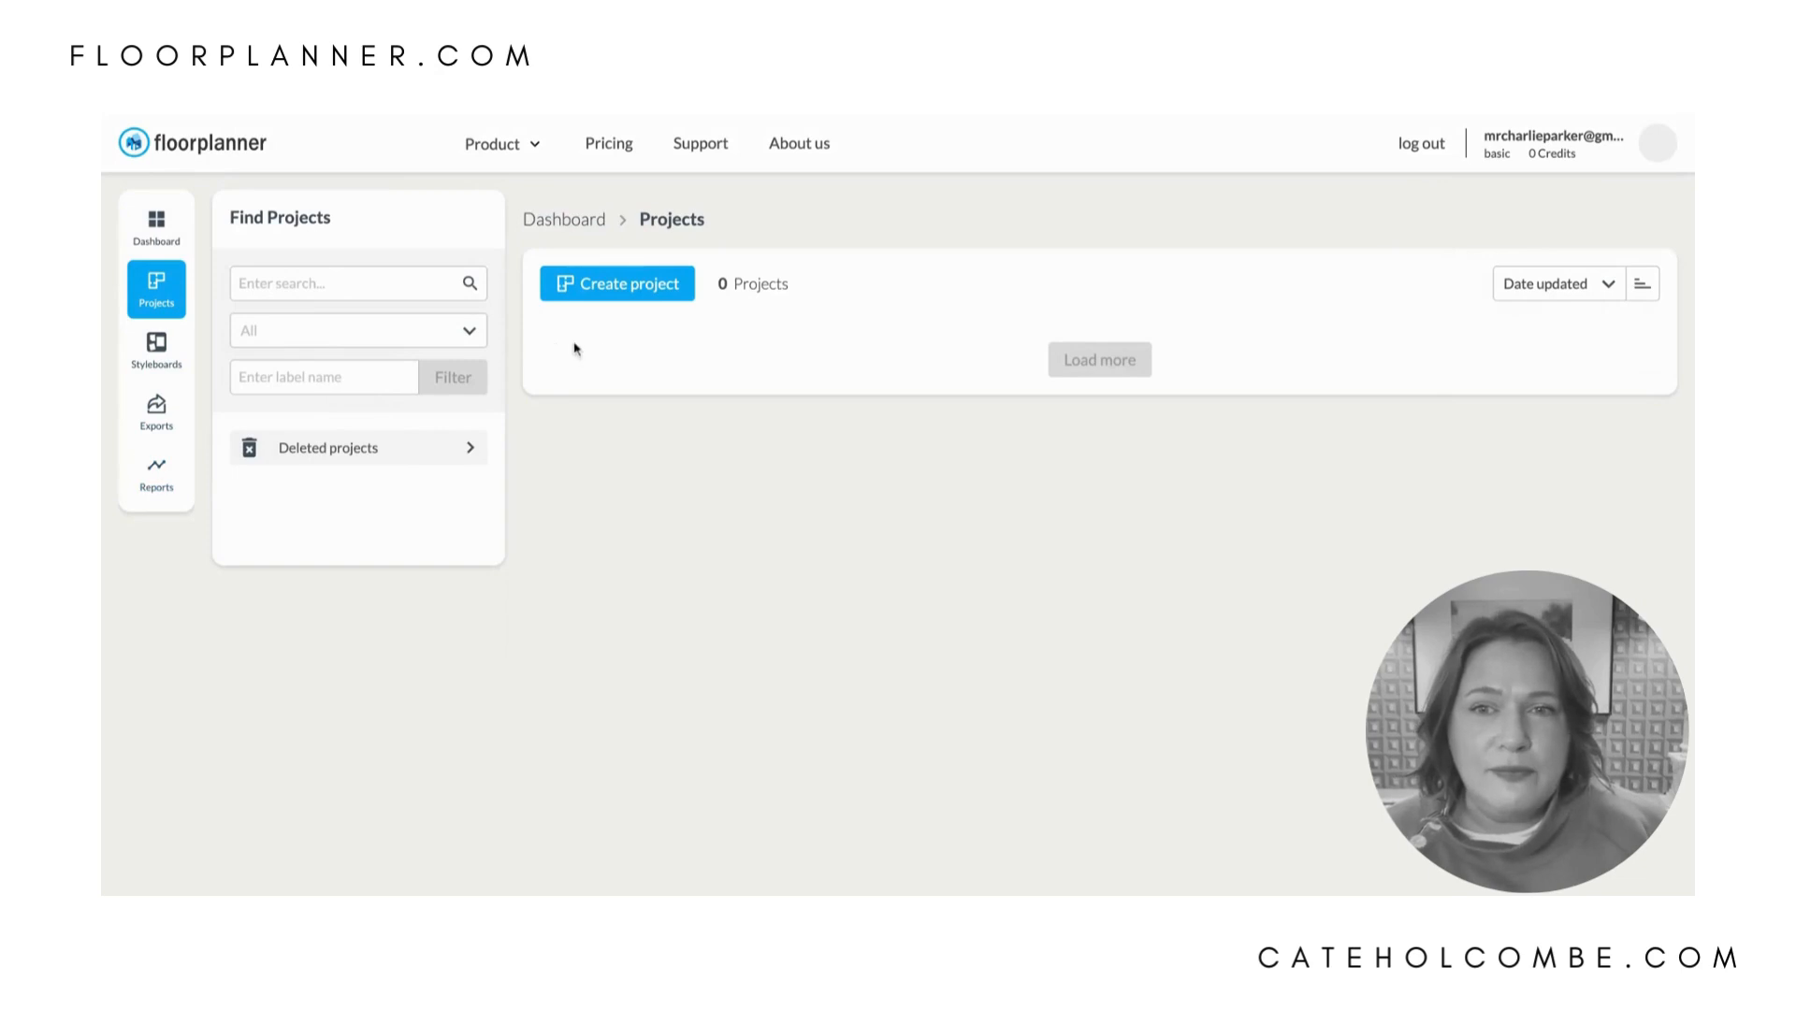
left_click(635, 294)
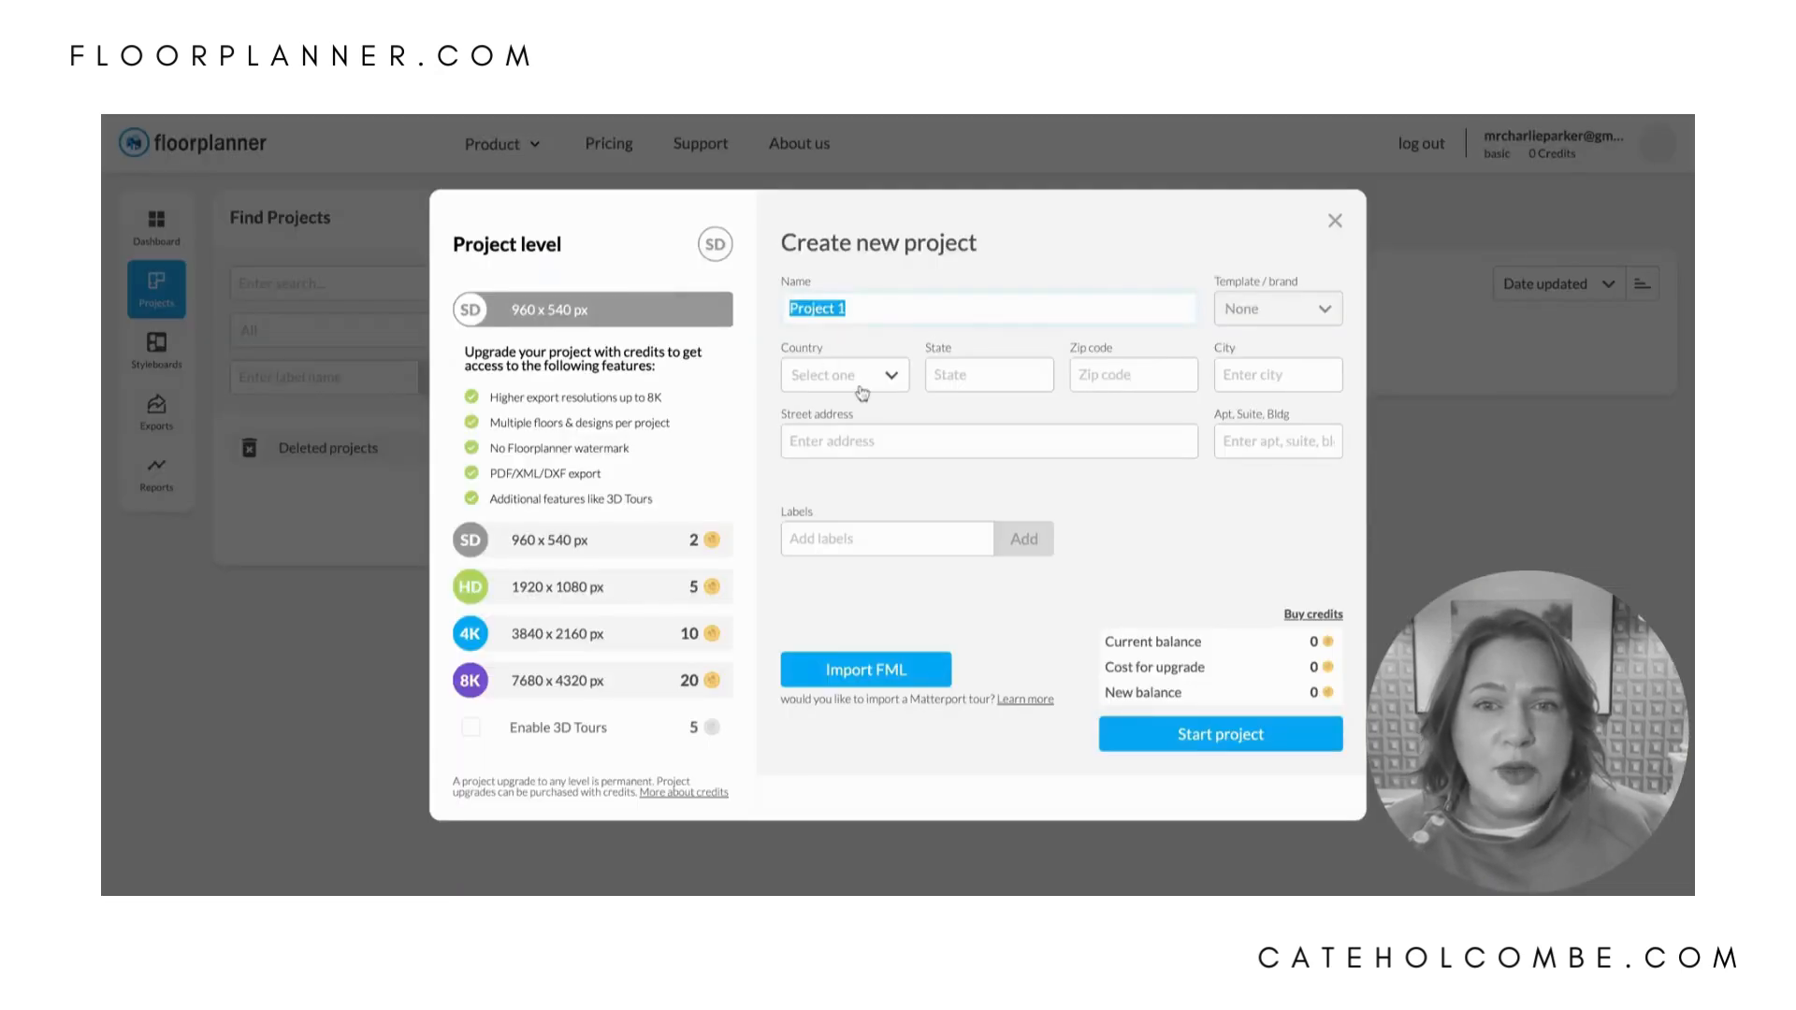
type("My house")
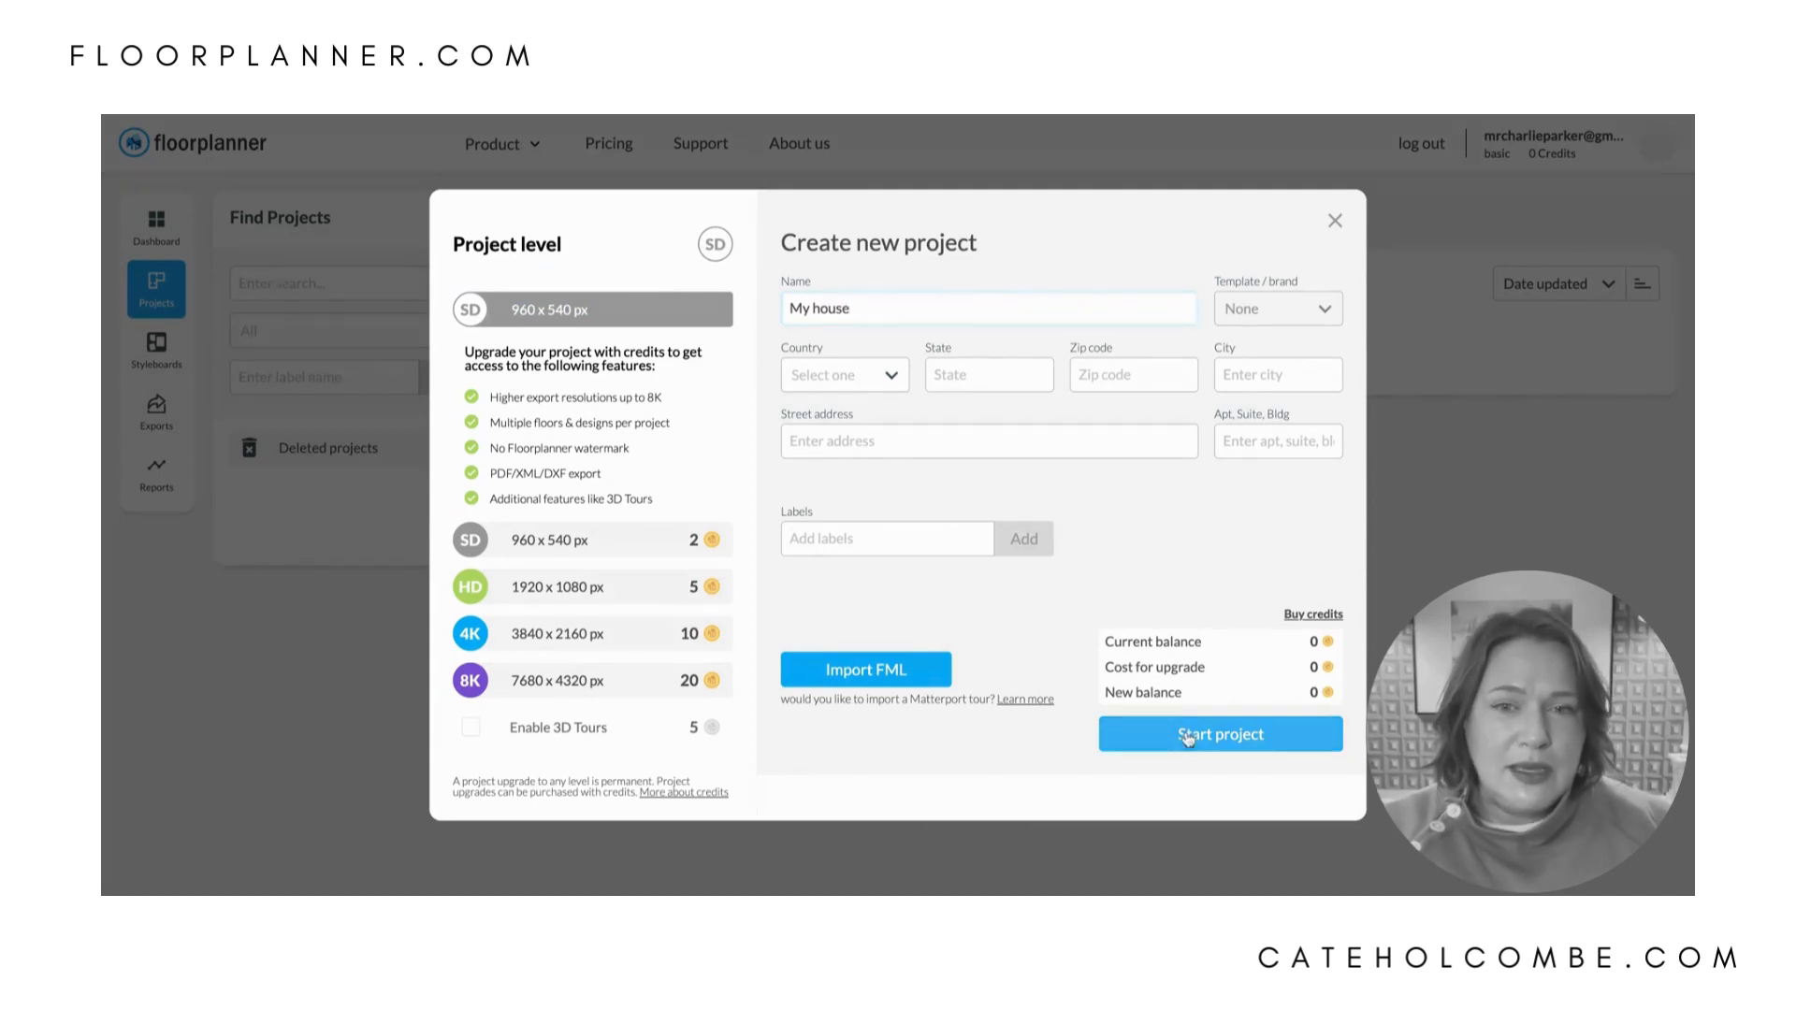
left_click(1236, 741)
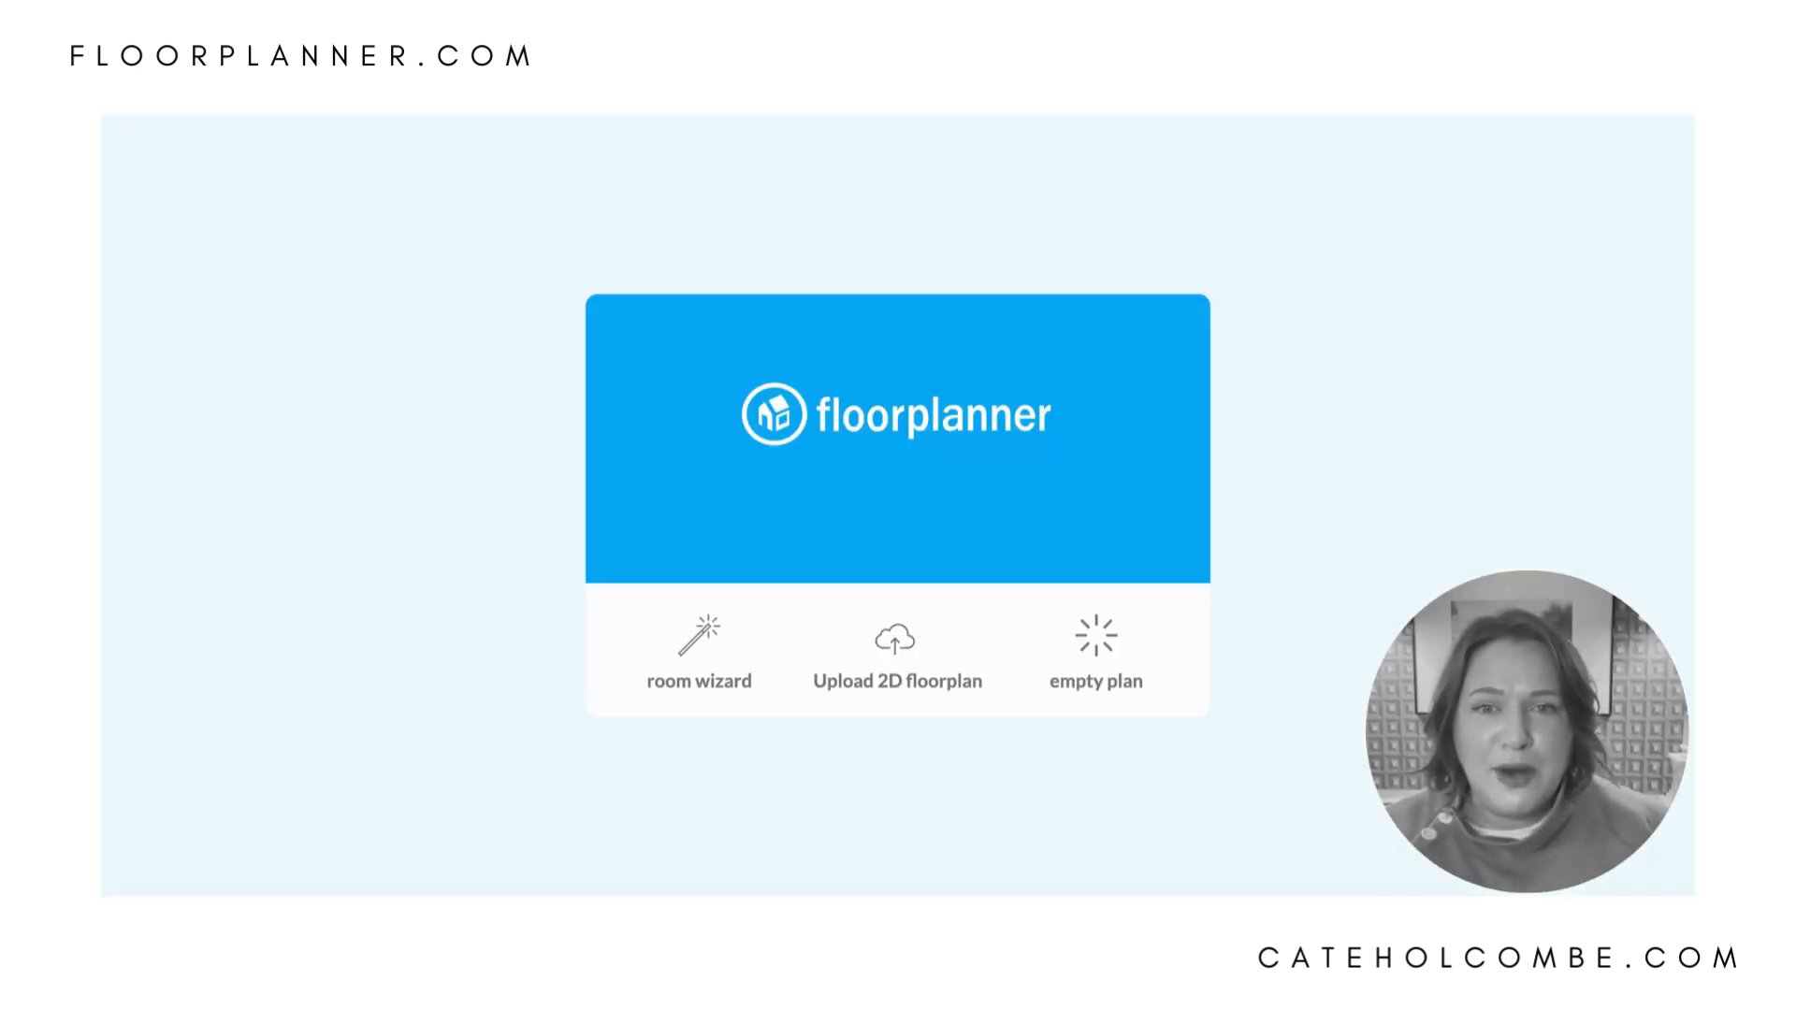
left_click(1103, 657)
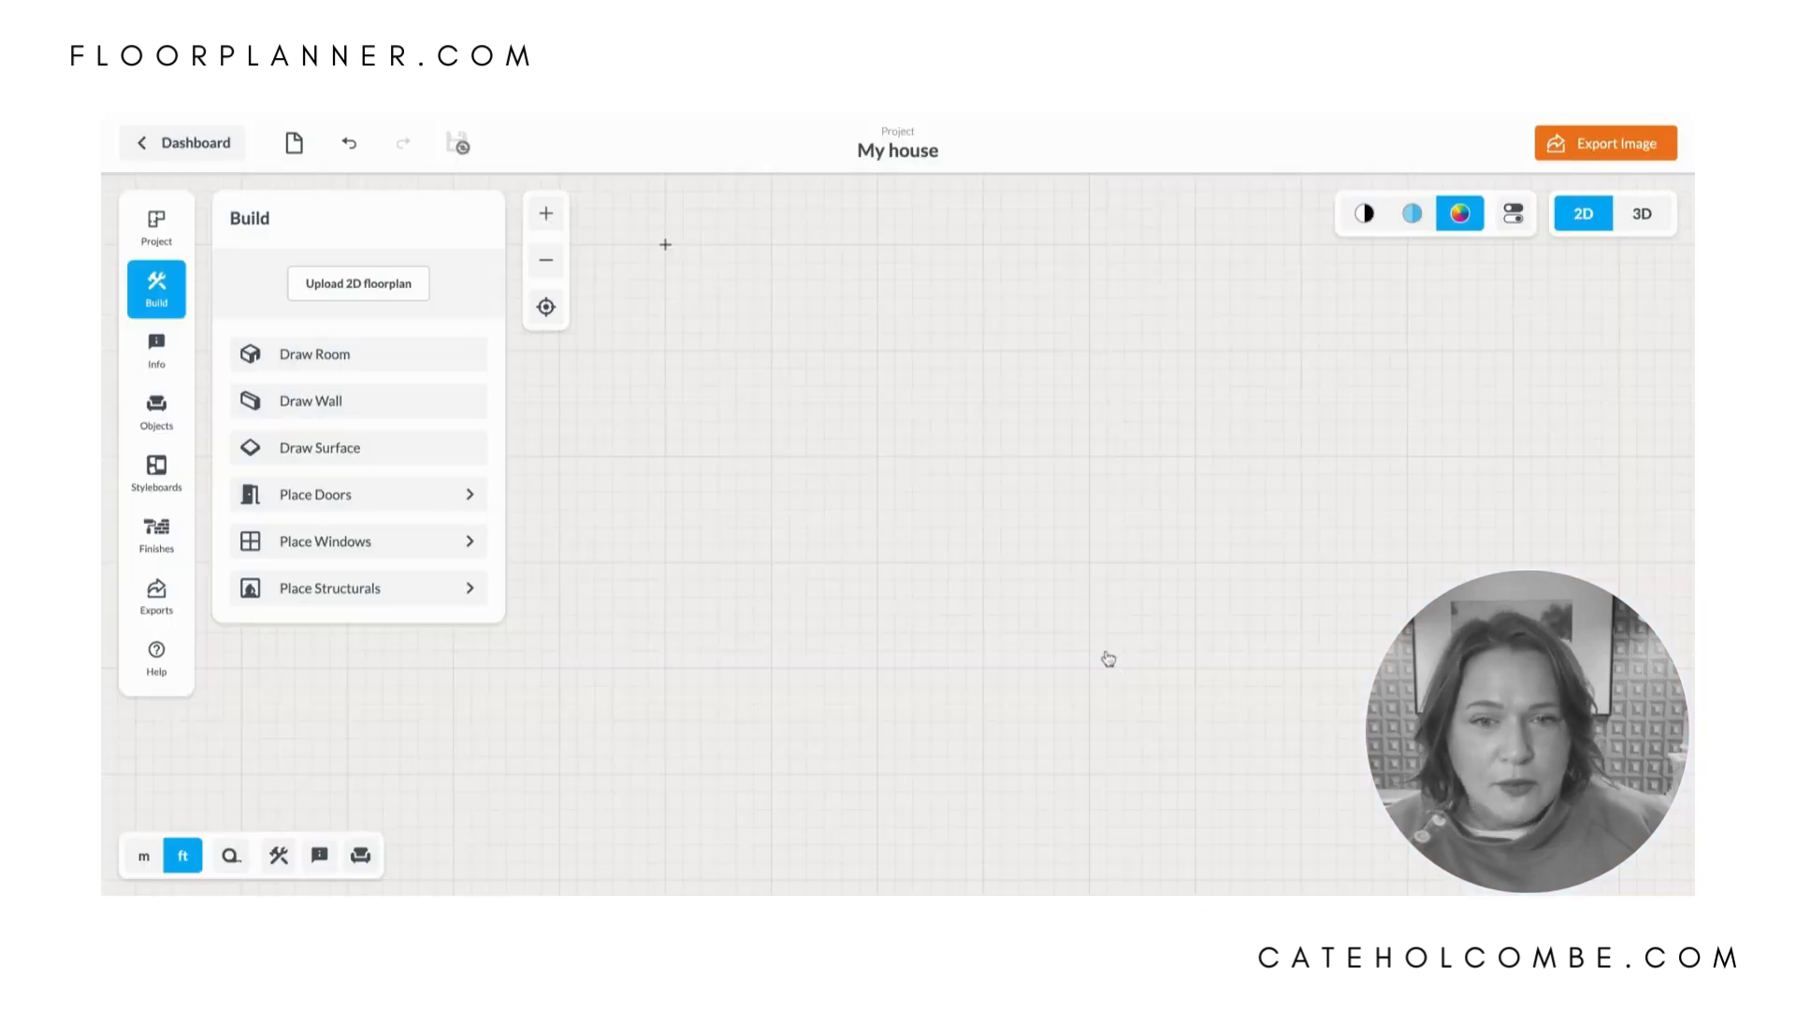
- Draw a rectangular room and move its right wall inward, giving an interior of about 20' 9" by 12' 6"
left_click(367, 363)
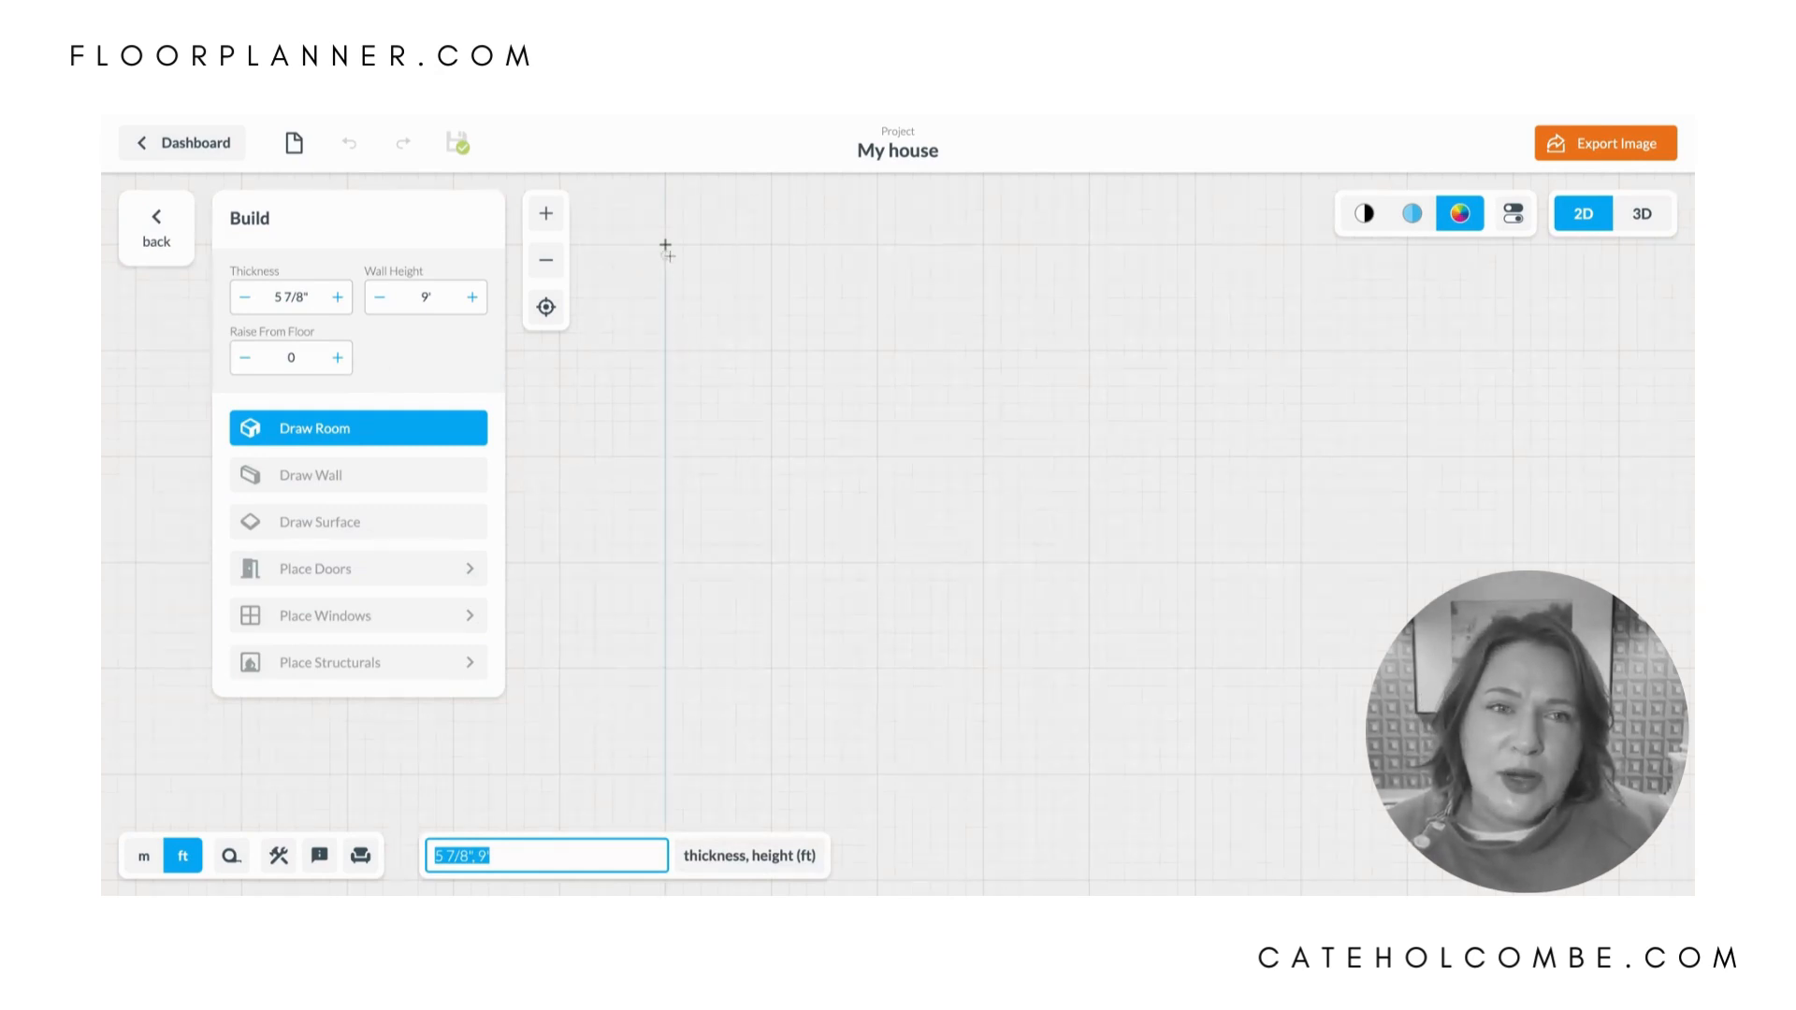
mouse_move(666, 245)
left_mouse_down()
mouse_move(959, 449)
mouse_move(1119, 462)
mouse_move(1049, 482)
left_mouse_up()
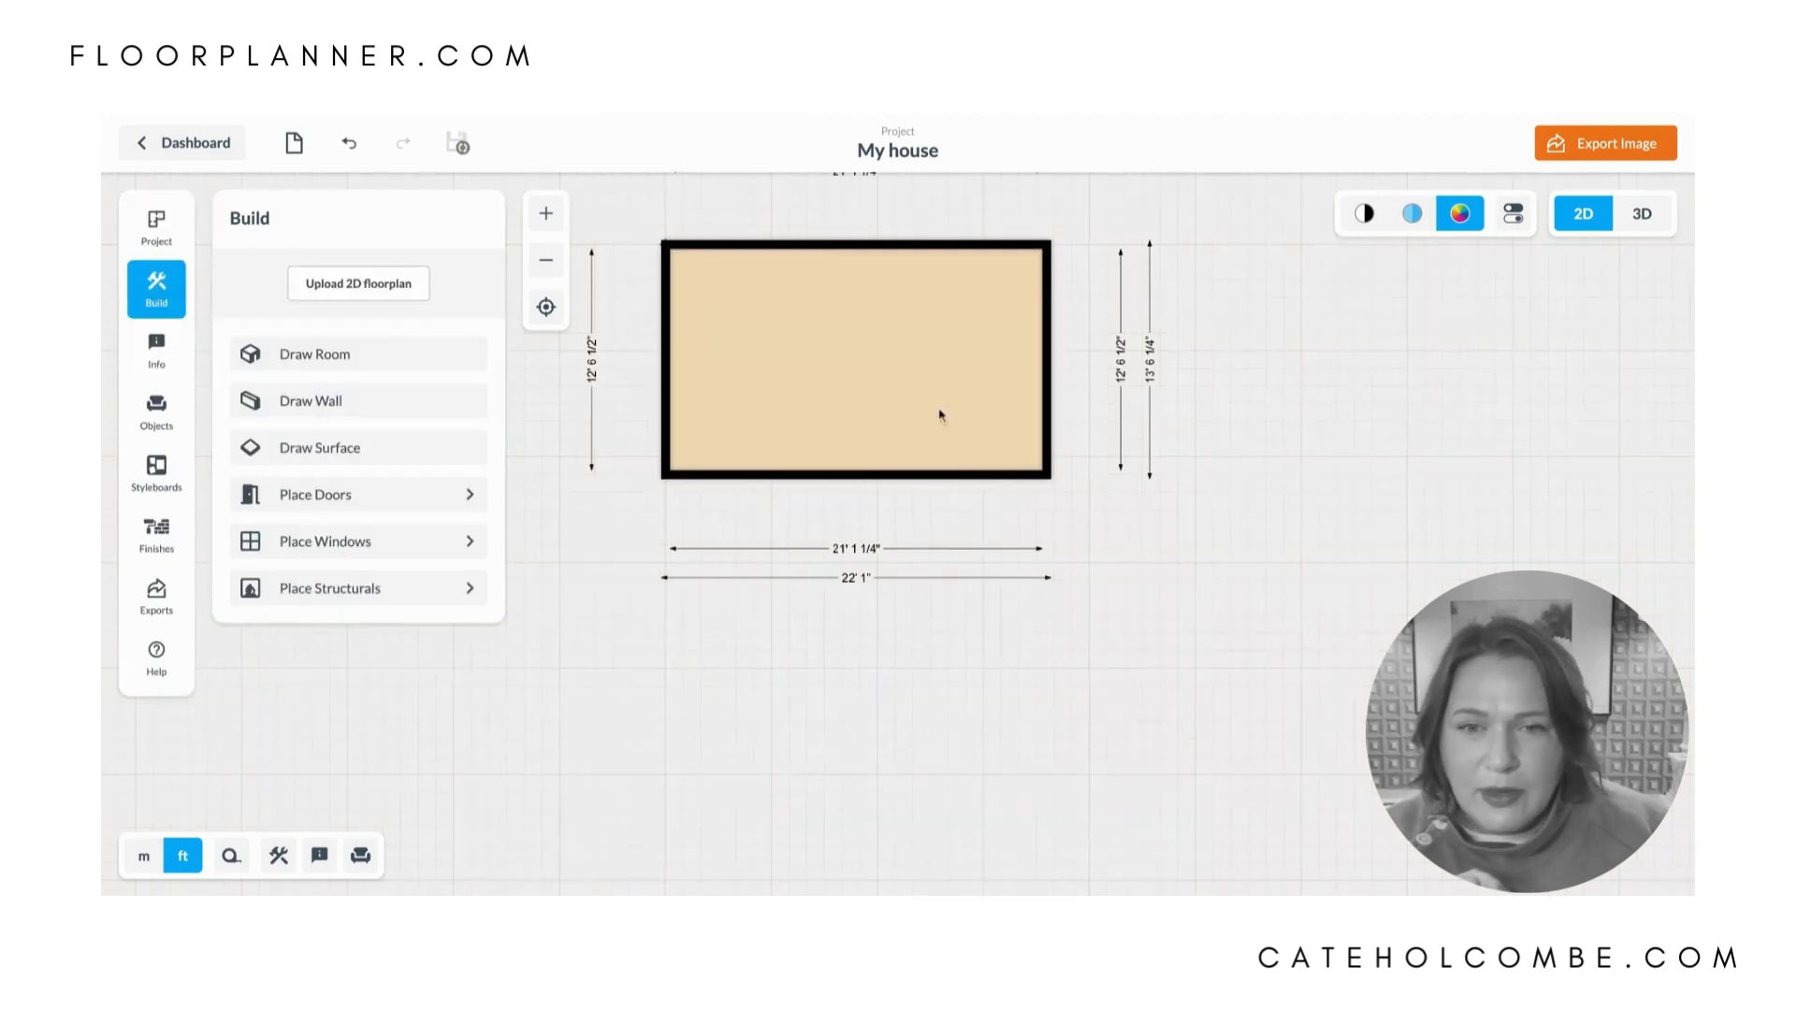
left_click(1001, 373)
left_click(1052, 362)
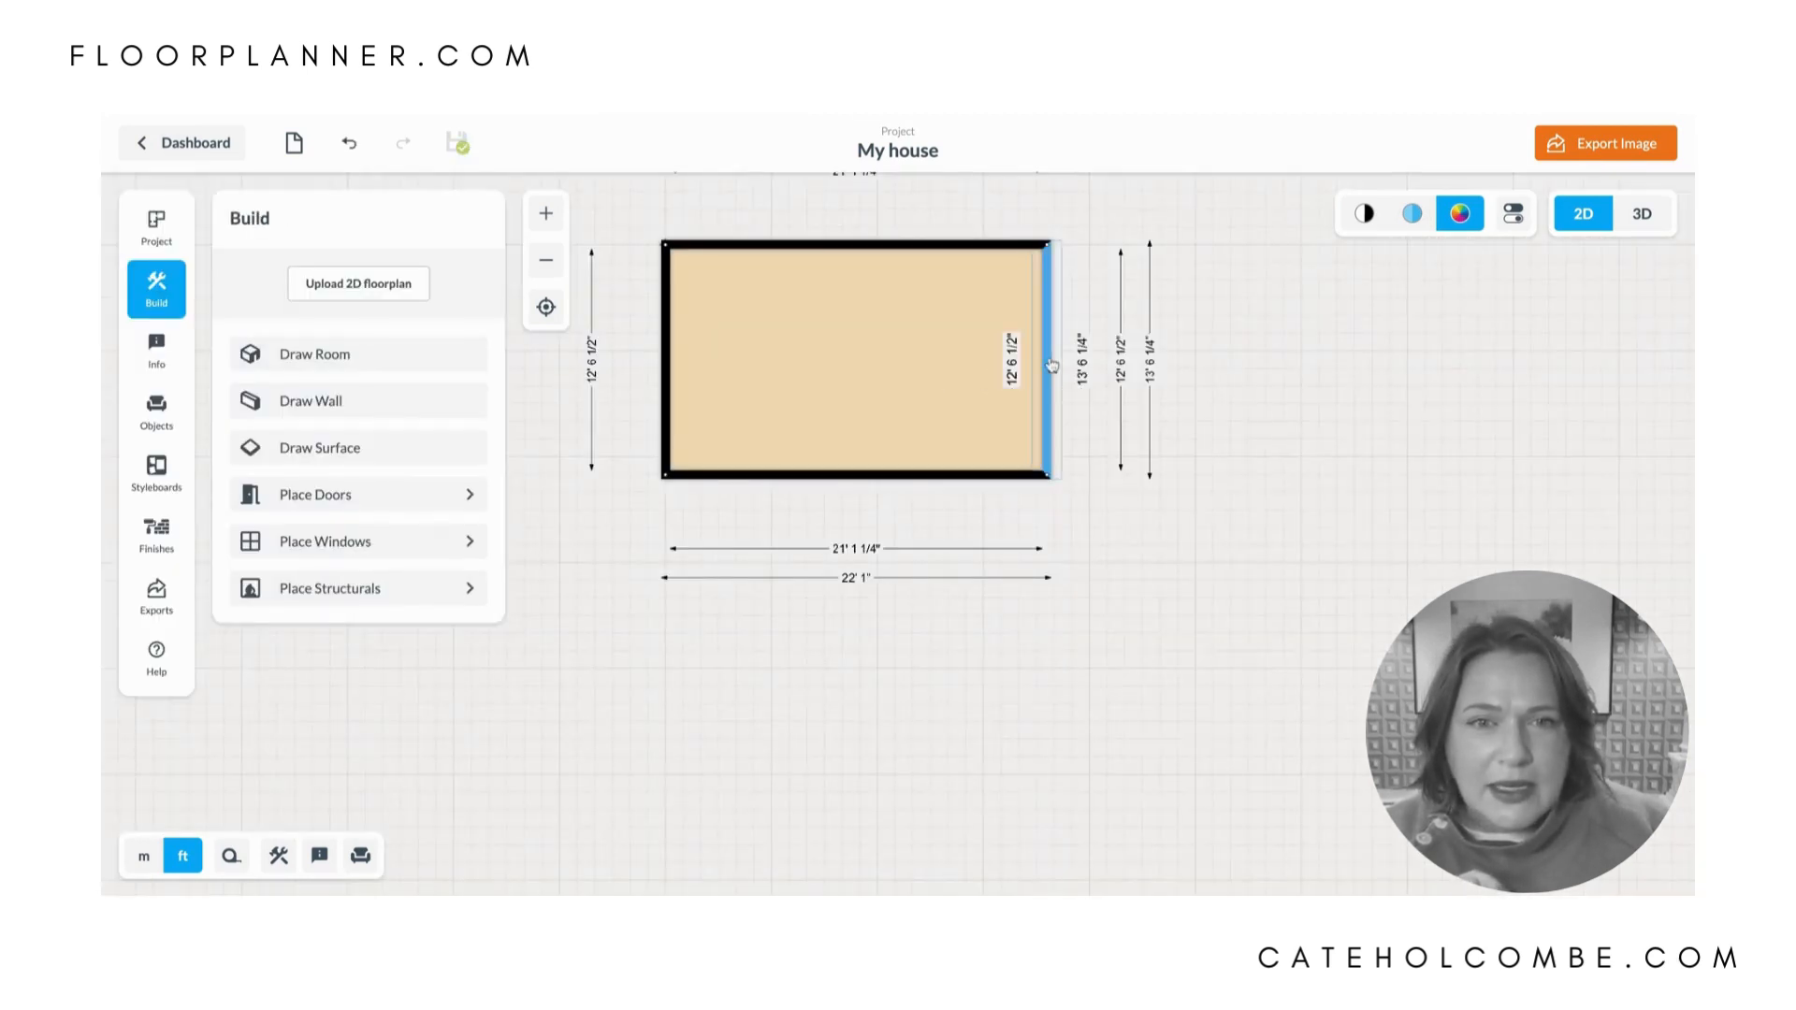
left_click_drag(1051, 365, 1041, 365)
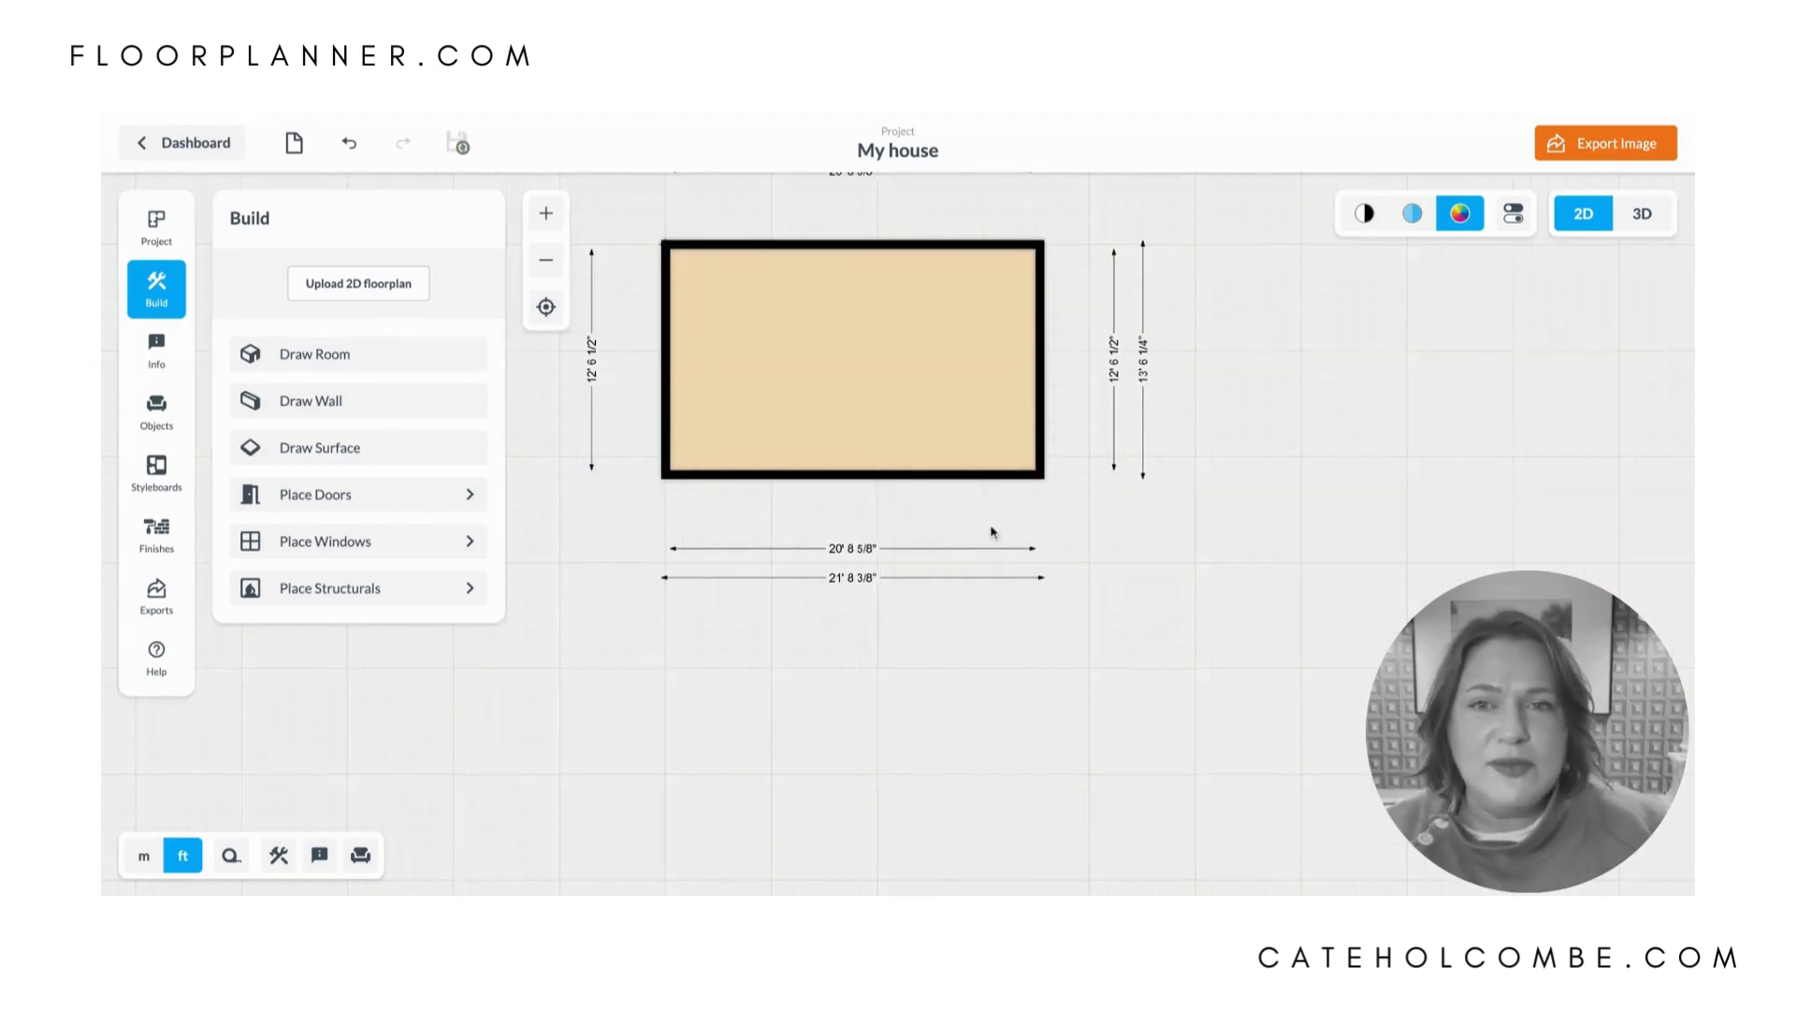
- Place an Entryway door in the lower wall near the left corner and stretch it to about 48.75" wide
left_click(371, 507)
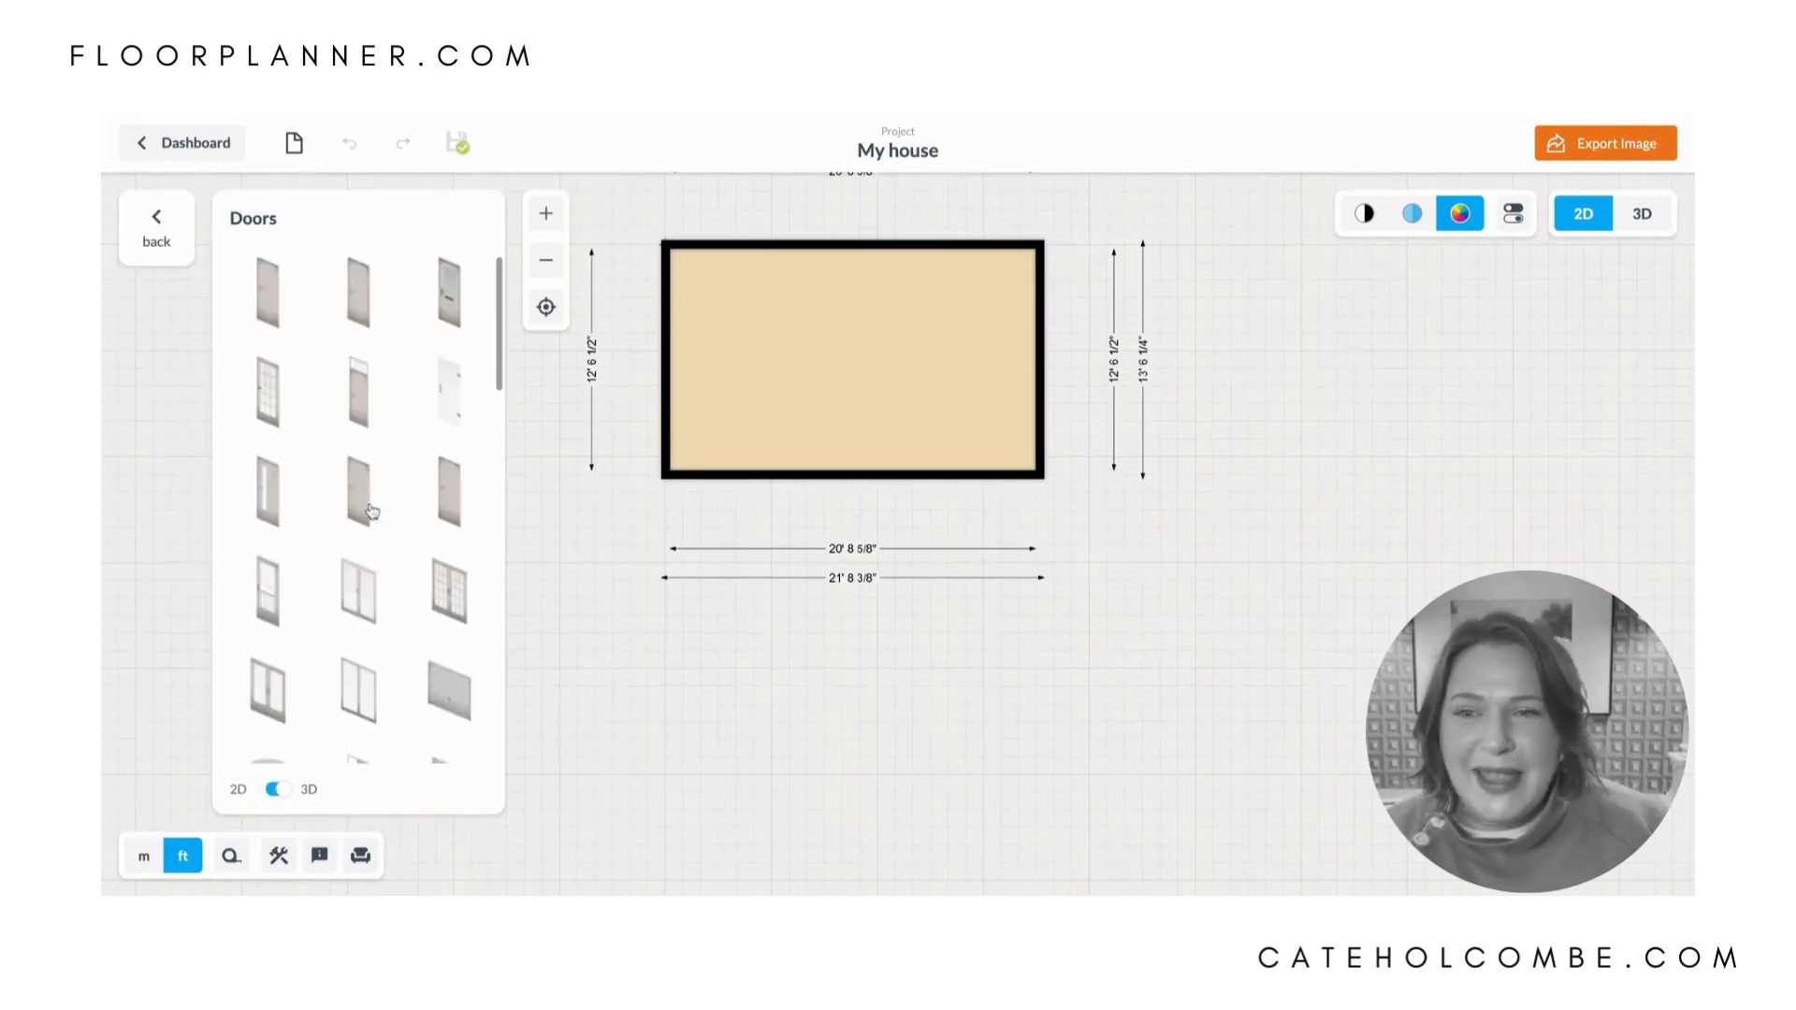
scroll(320, 582, "down", 5)
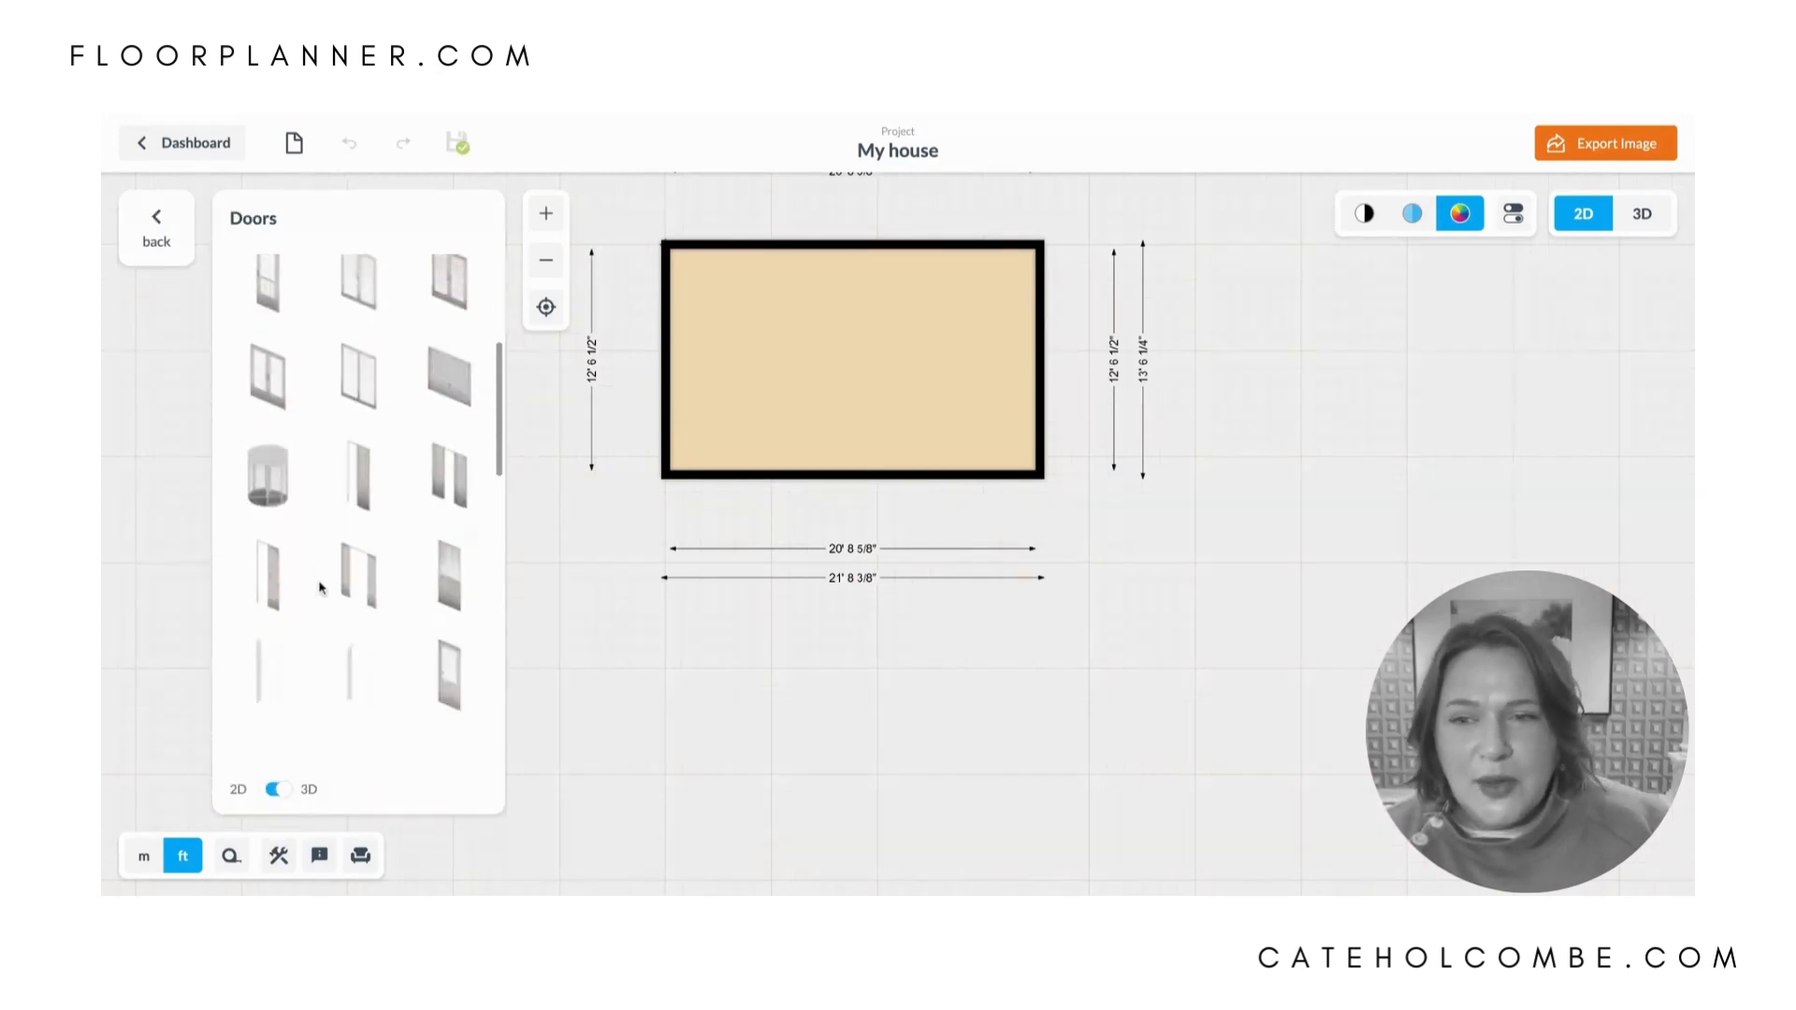
scroll(320, 588, "down", 1)
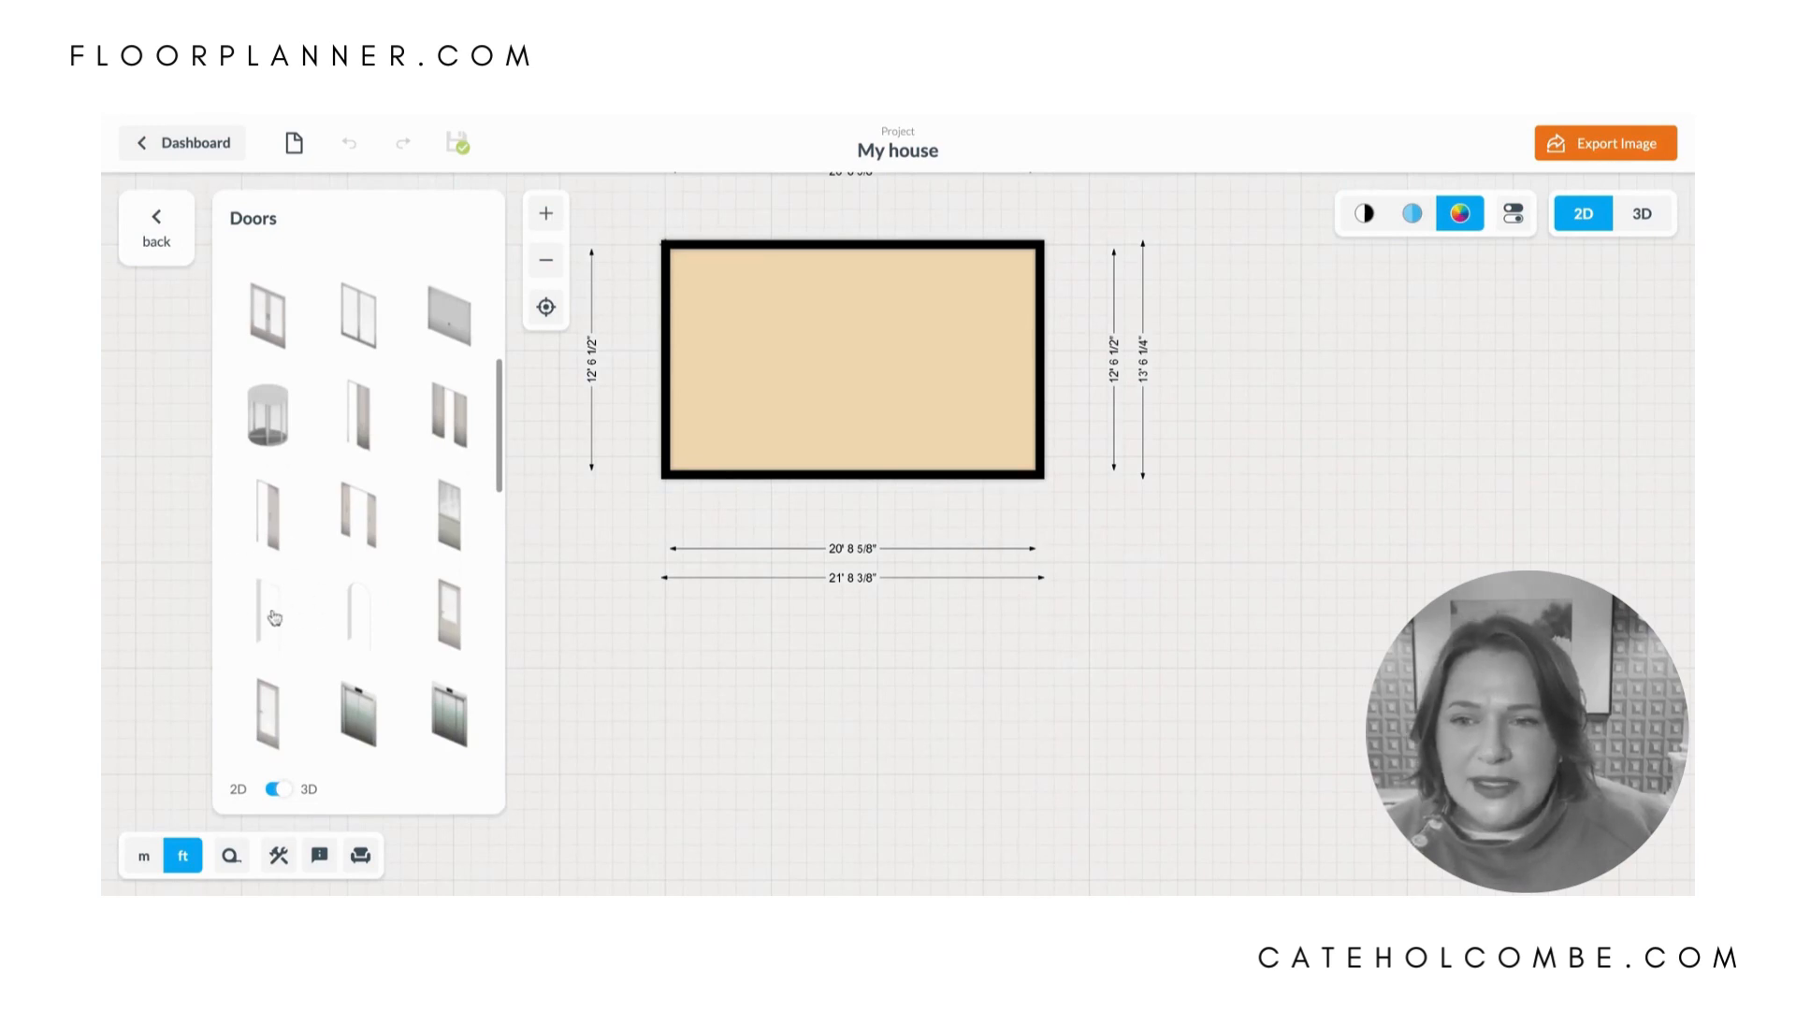
left_click_drag(274, 620, 726, 478)
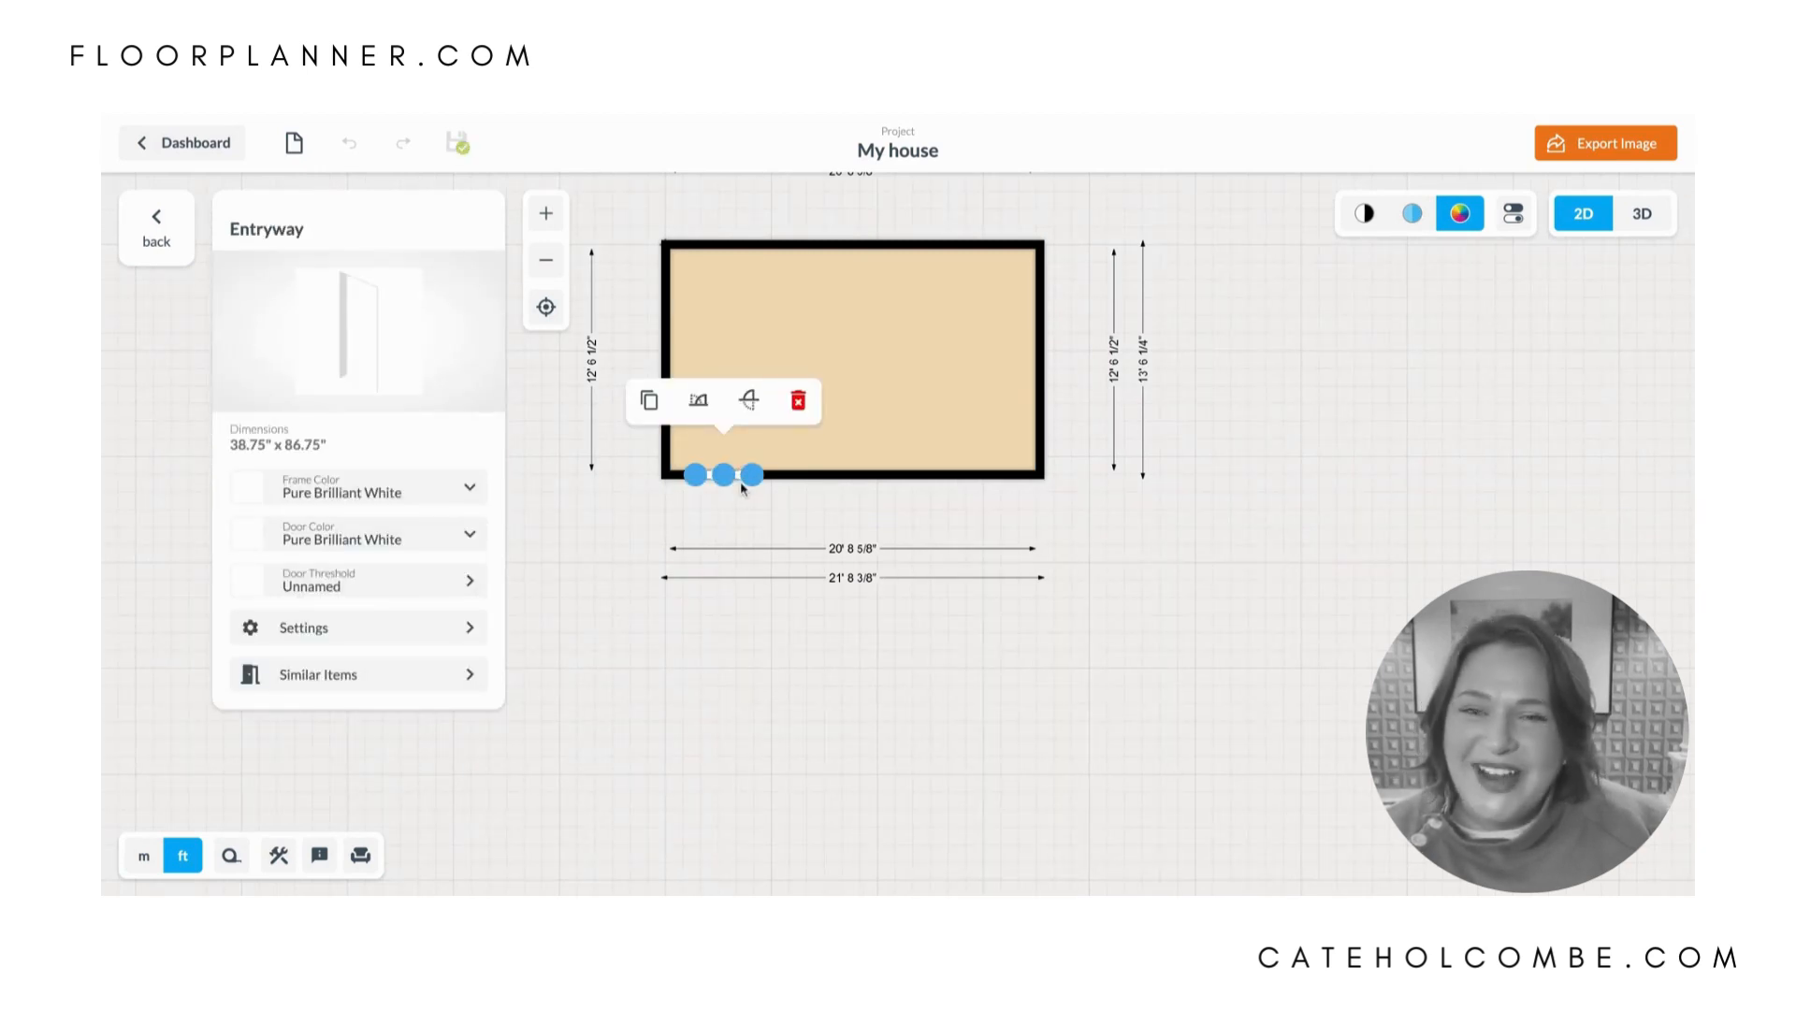
mouse_move(752, 476)
left_mouse_down()
mouse_move(862, 476)
mouse_move(768, 475)
left_mouse_up()
key("Escape")
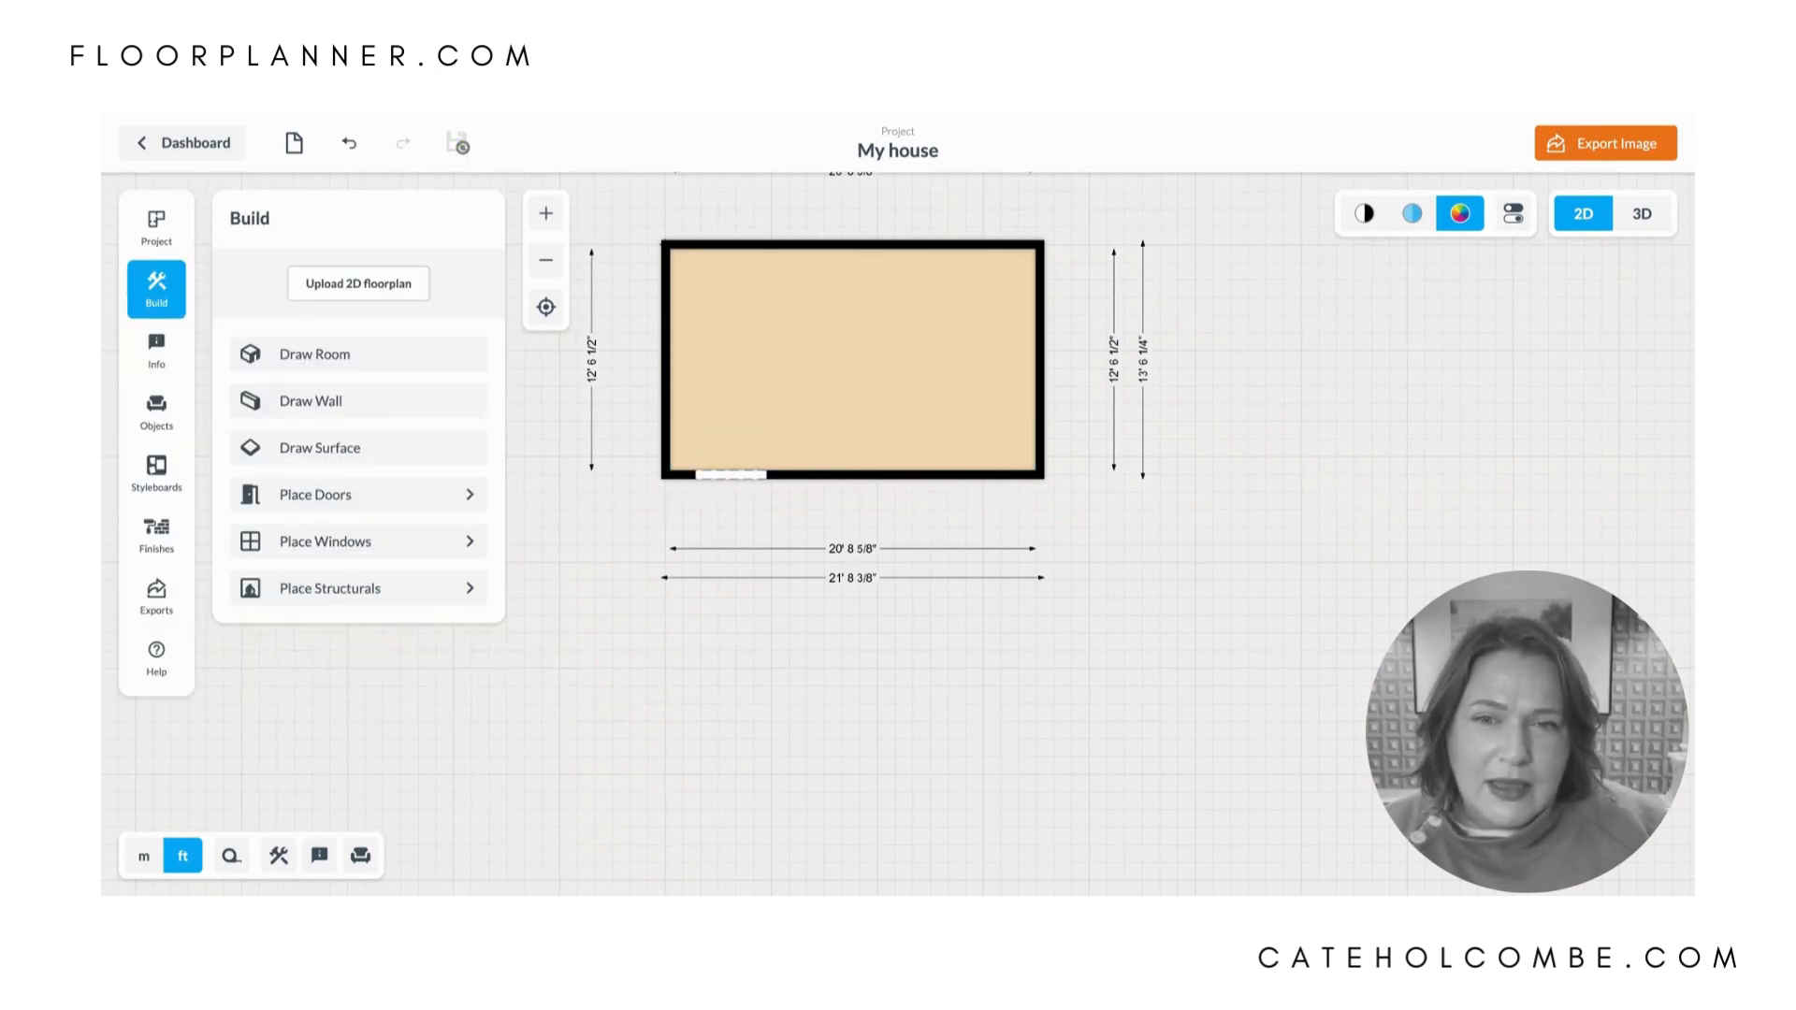
- Set the width of the entryway in the lower wall to 48"
left_click(738, 476)
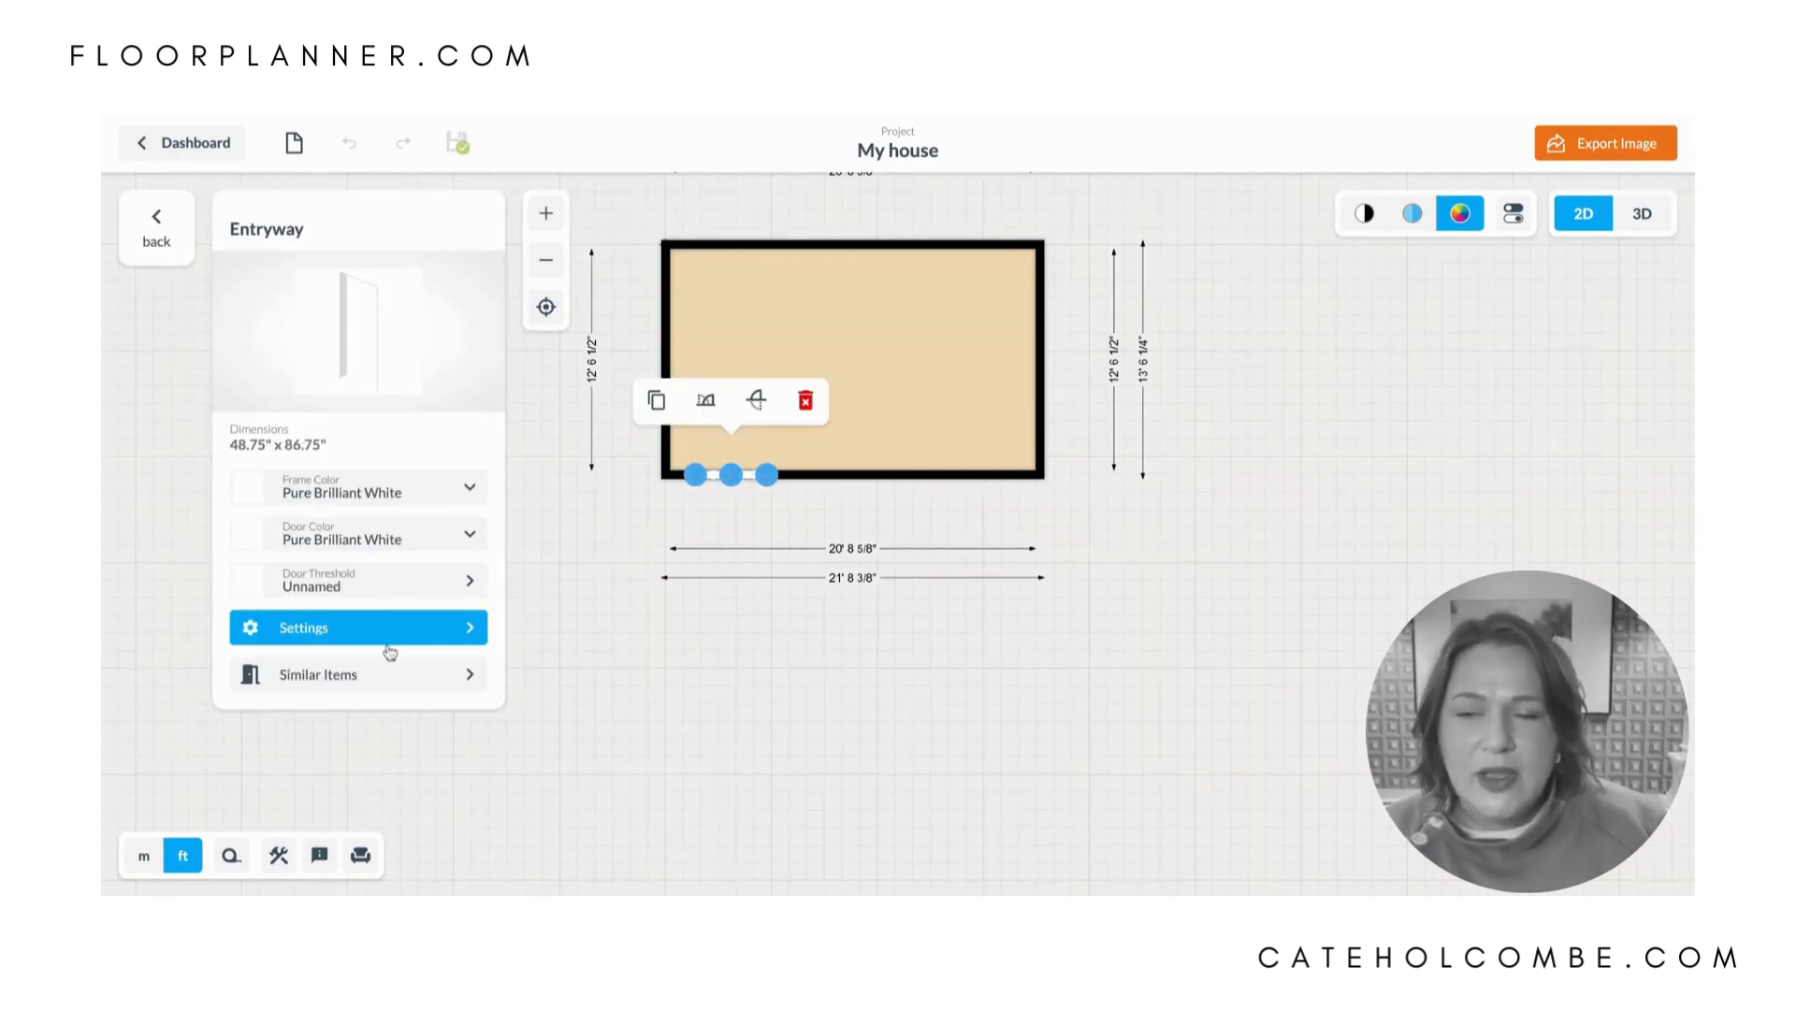
left_click(396, 636)
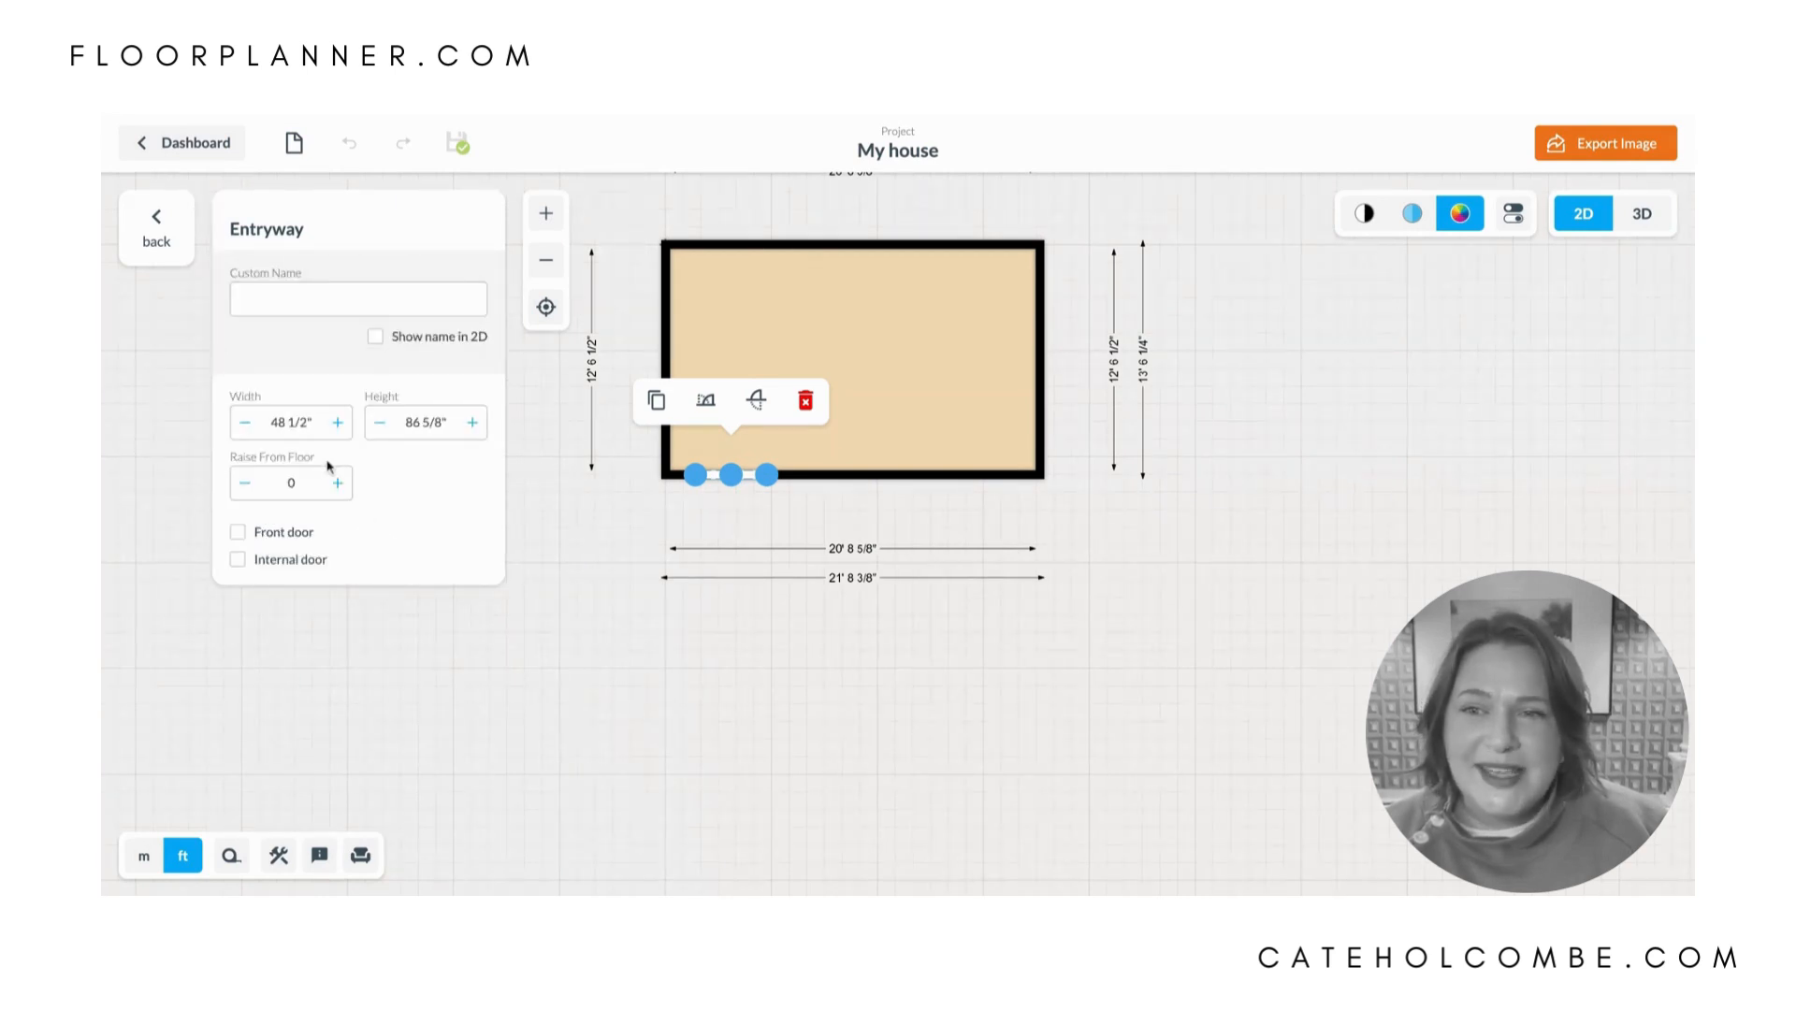
left_click(301, 430)
left_click_drag(312, 422, 245, 423)
type("48")
type("'")
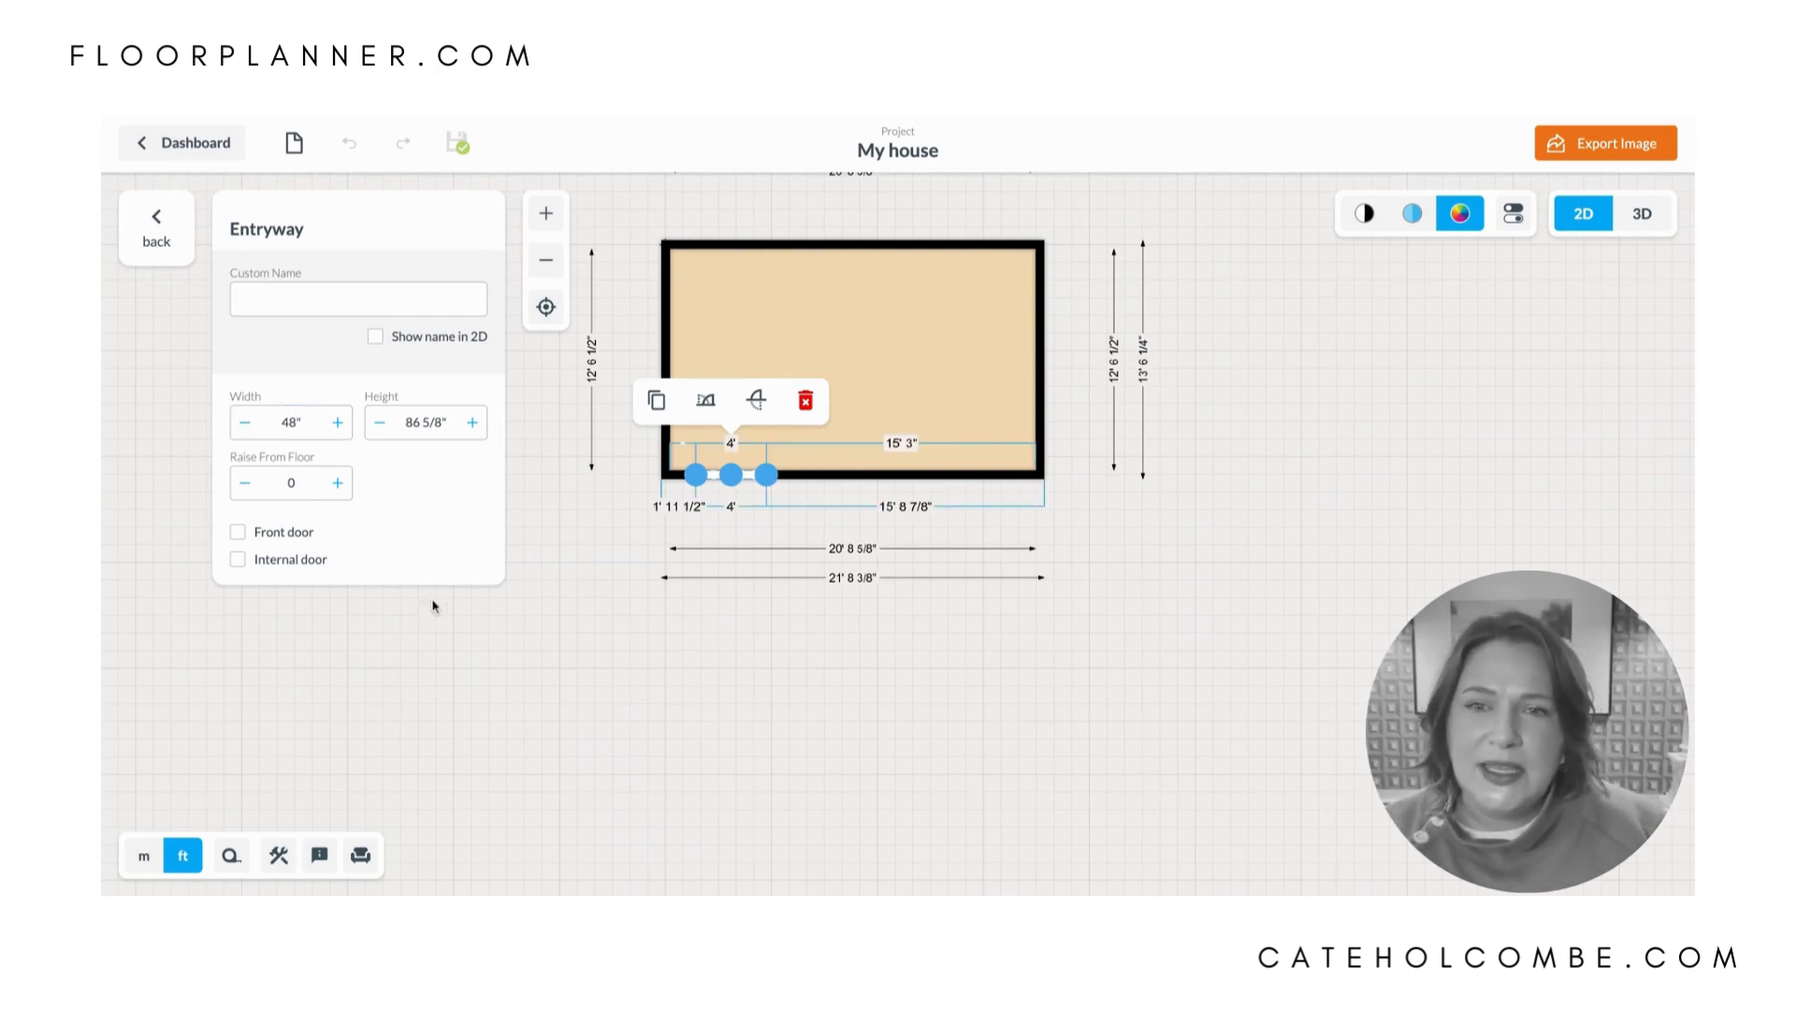
left_click(705, 718)
- Duplicate the entryway and place the copy in the lower wall near the right corner
left_click(730, 475)
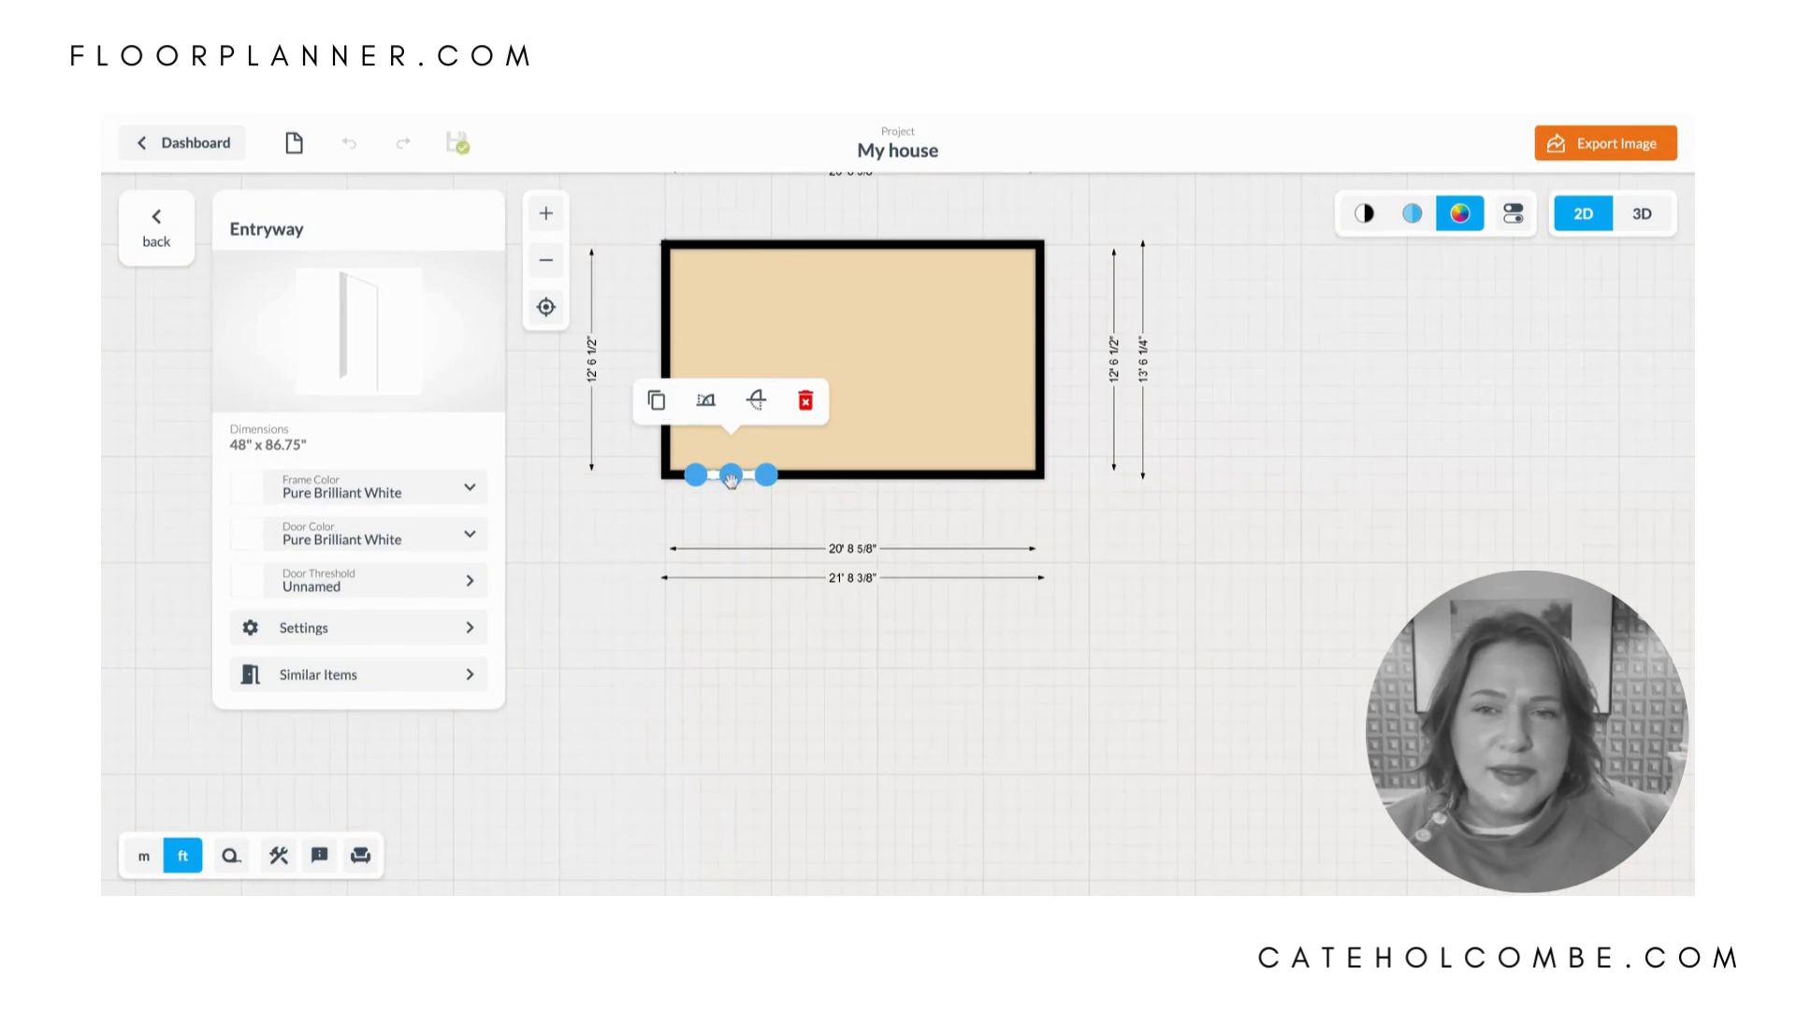
left_click(658, 402)
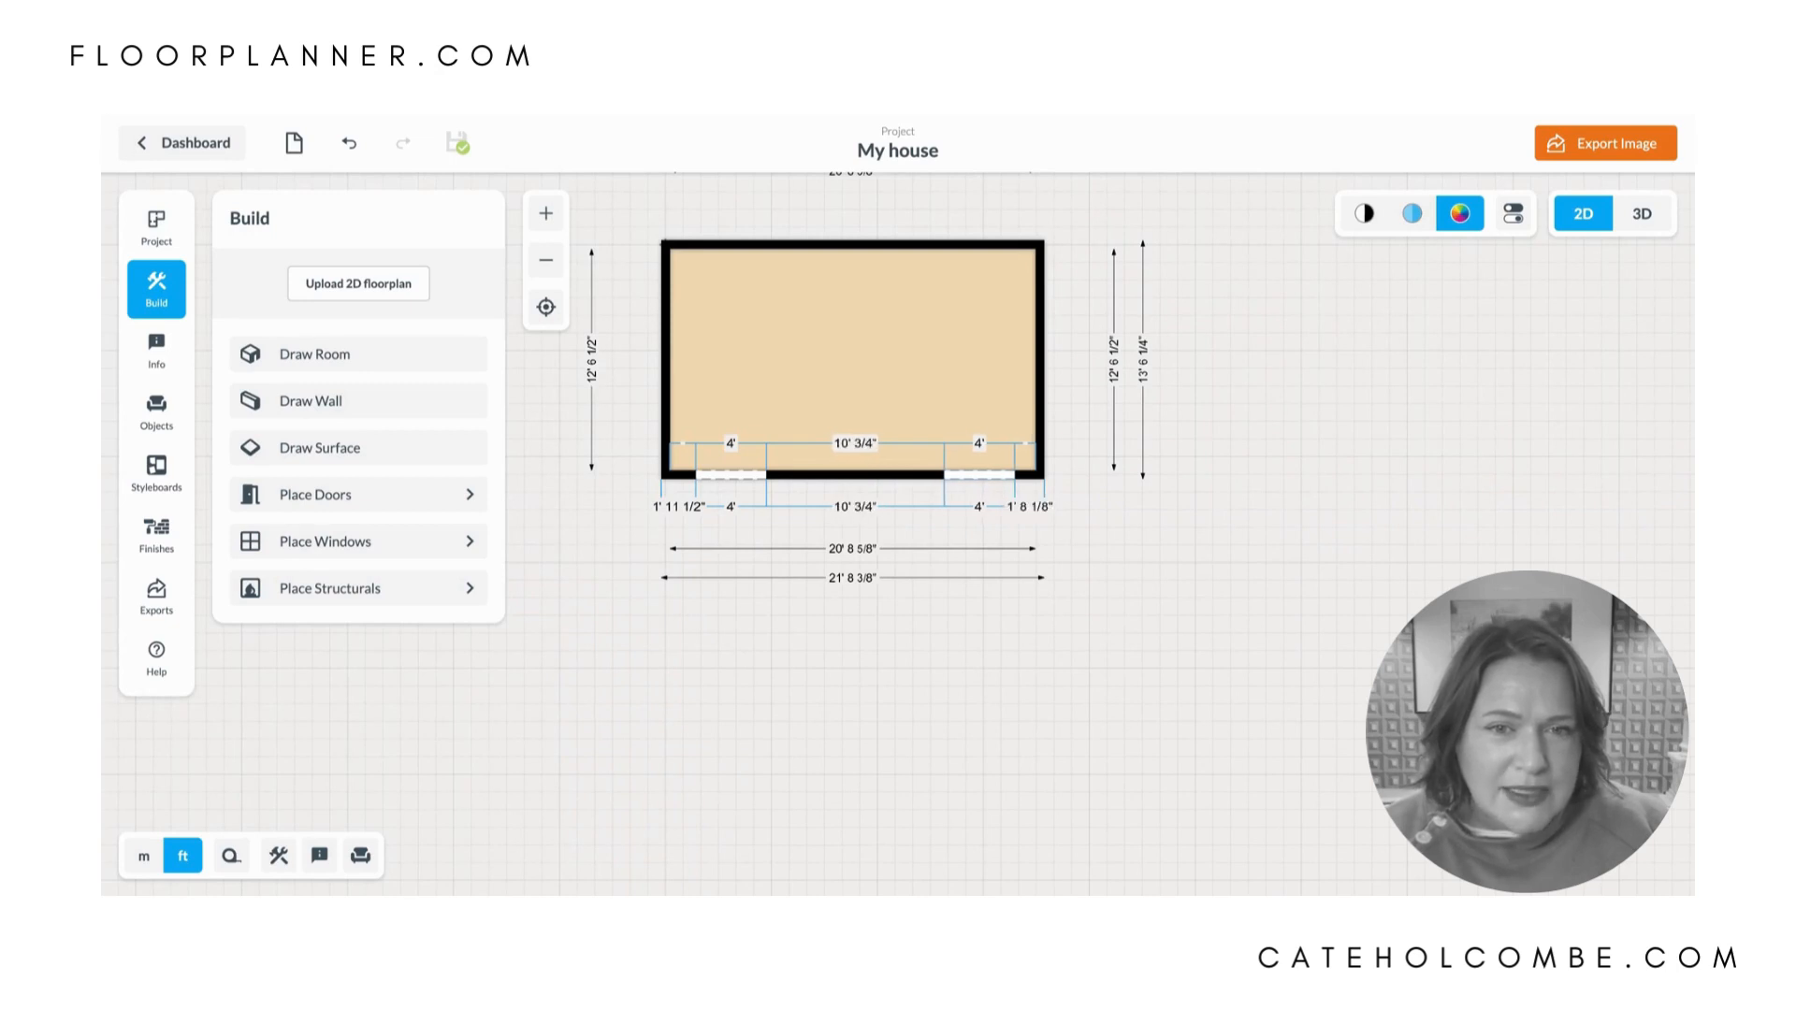
left_click(982, 475)
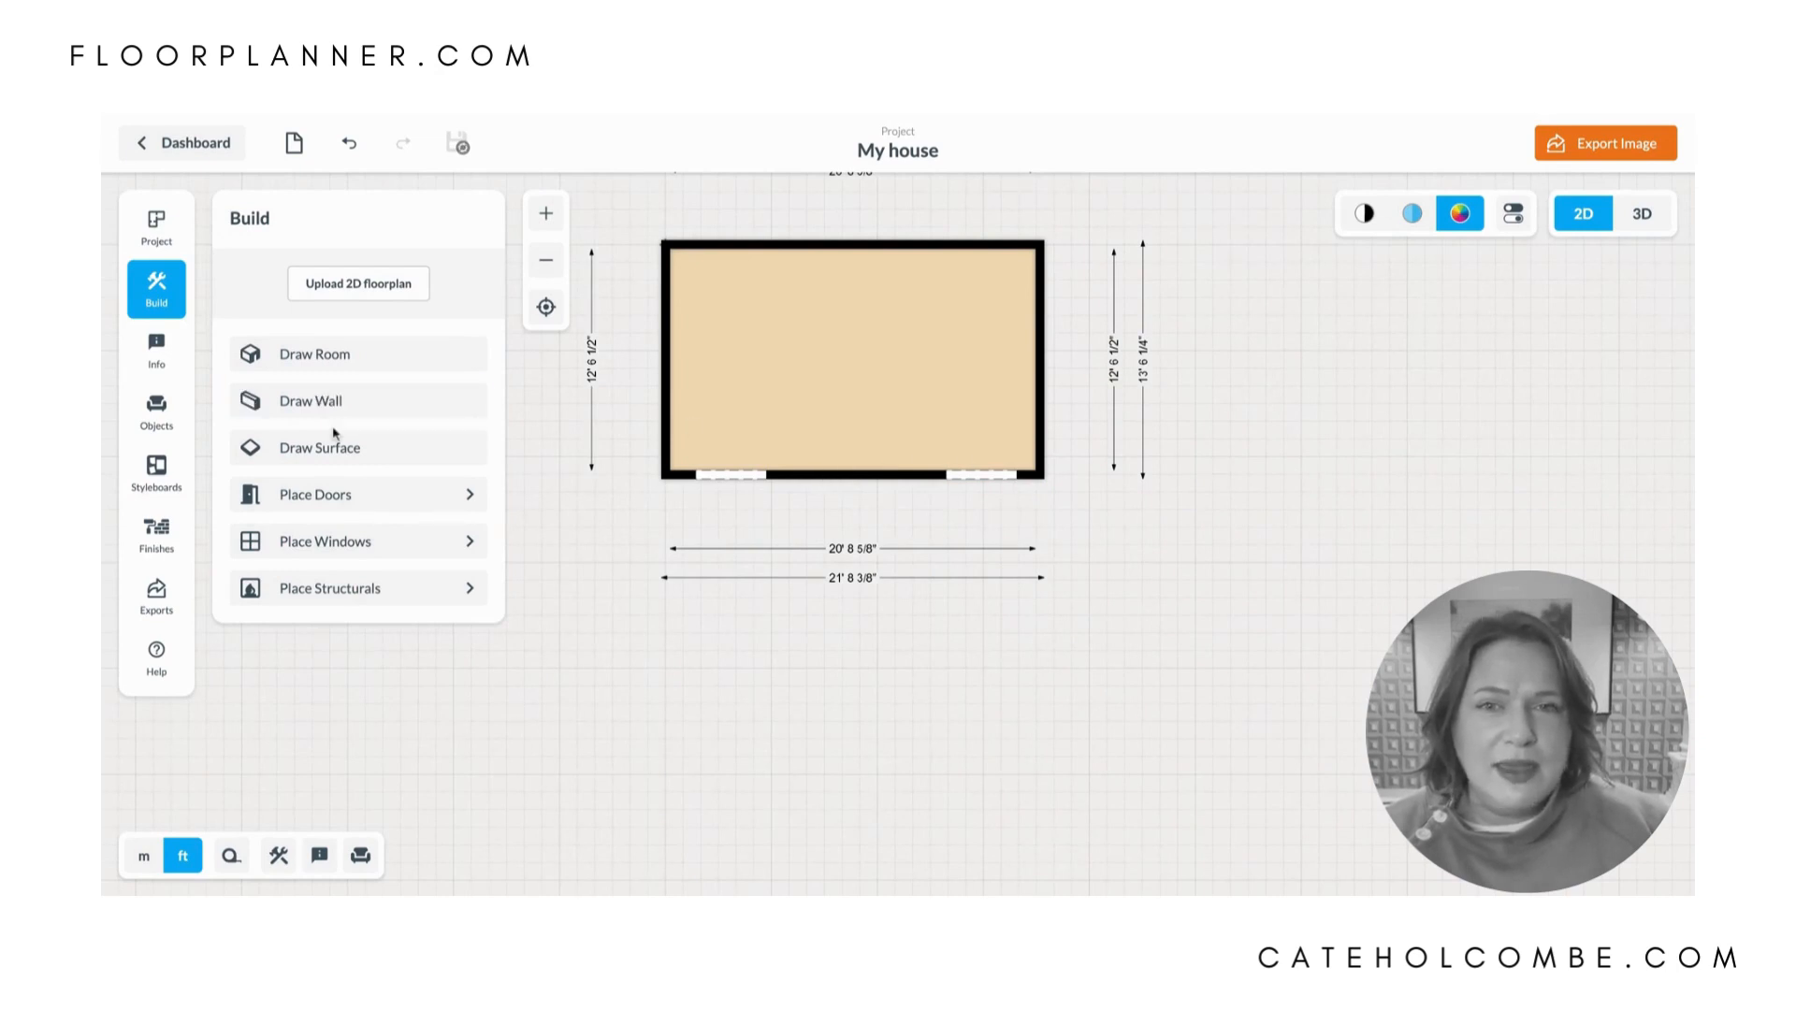
- Place a four-pane Classic Window midway along the left wall and a copy of it in the upper wall near the left corner
left_click(321, 541)
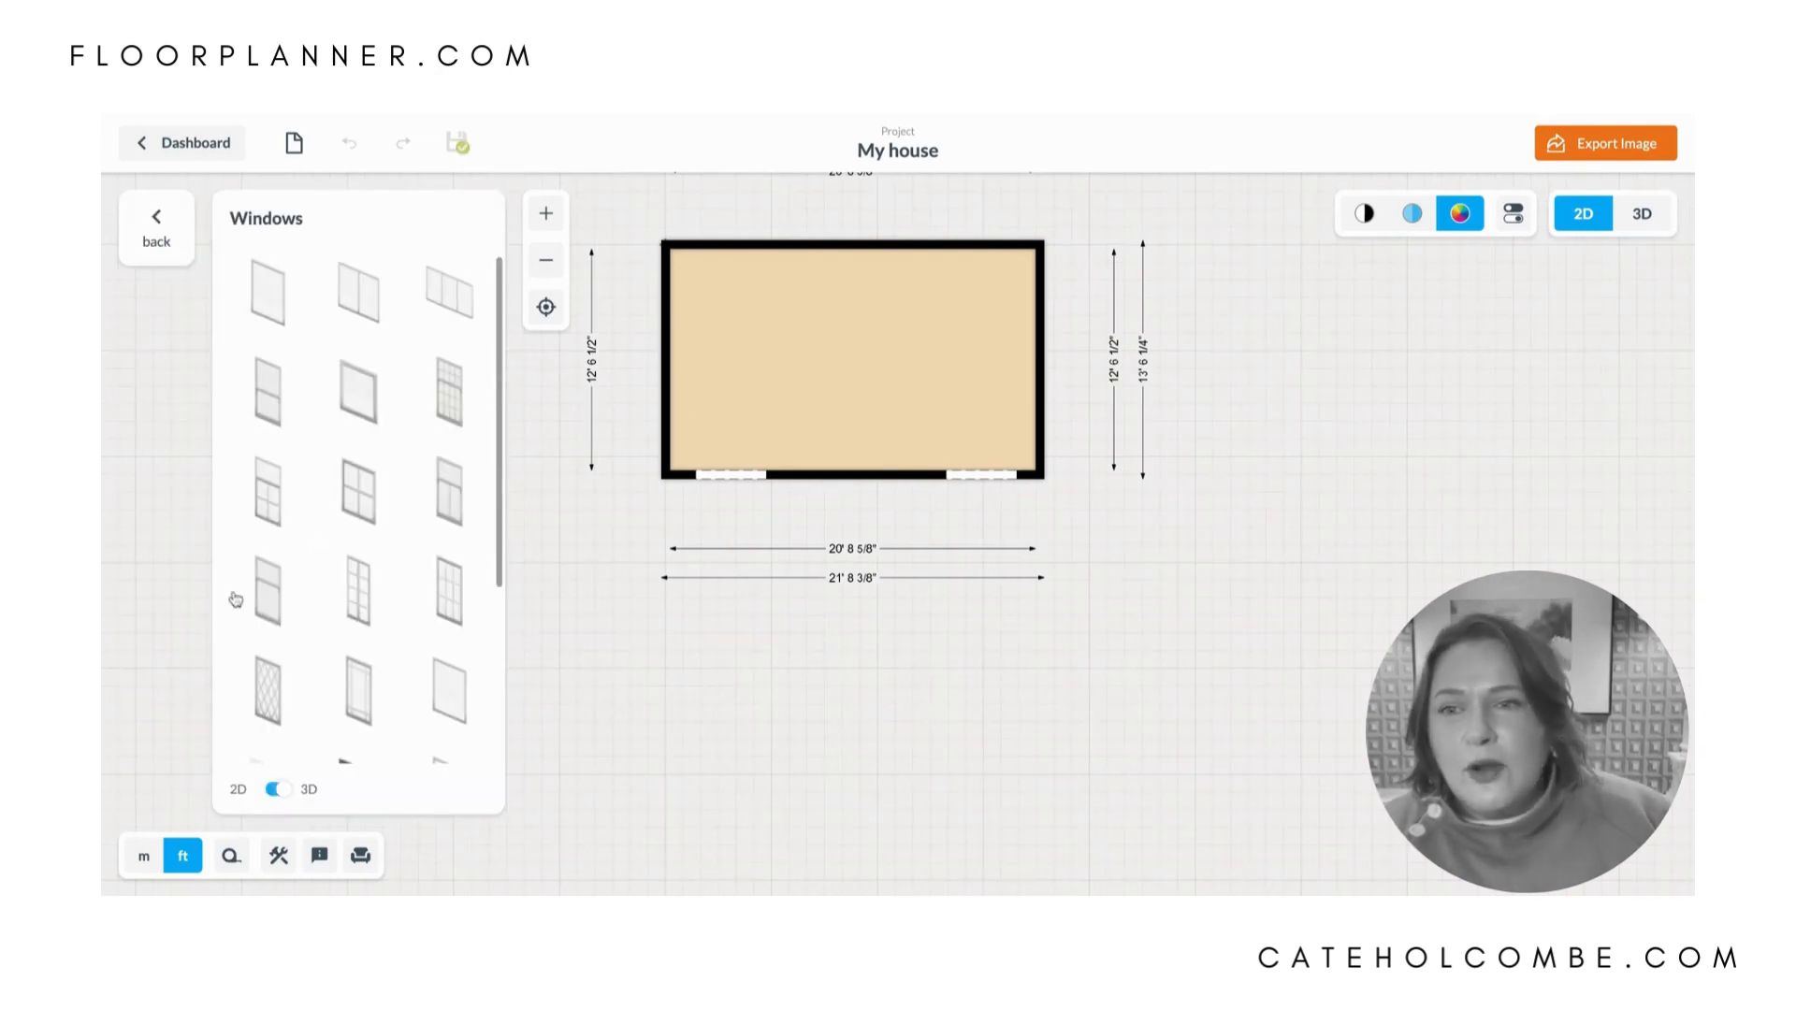
left_click_drag(350, 500, 665, 363)
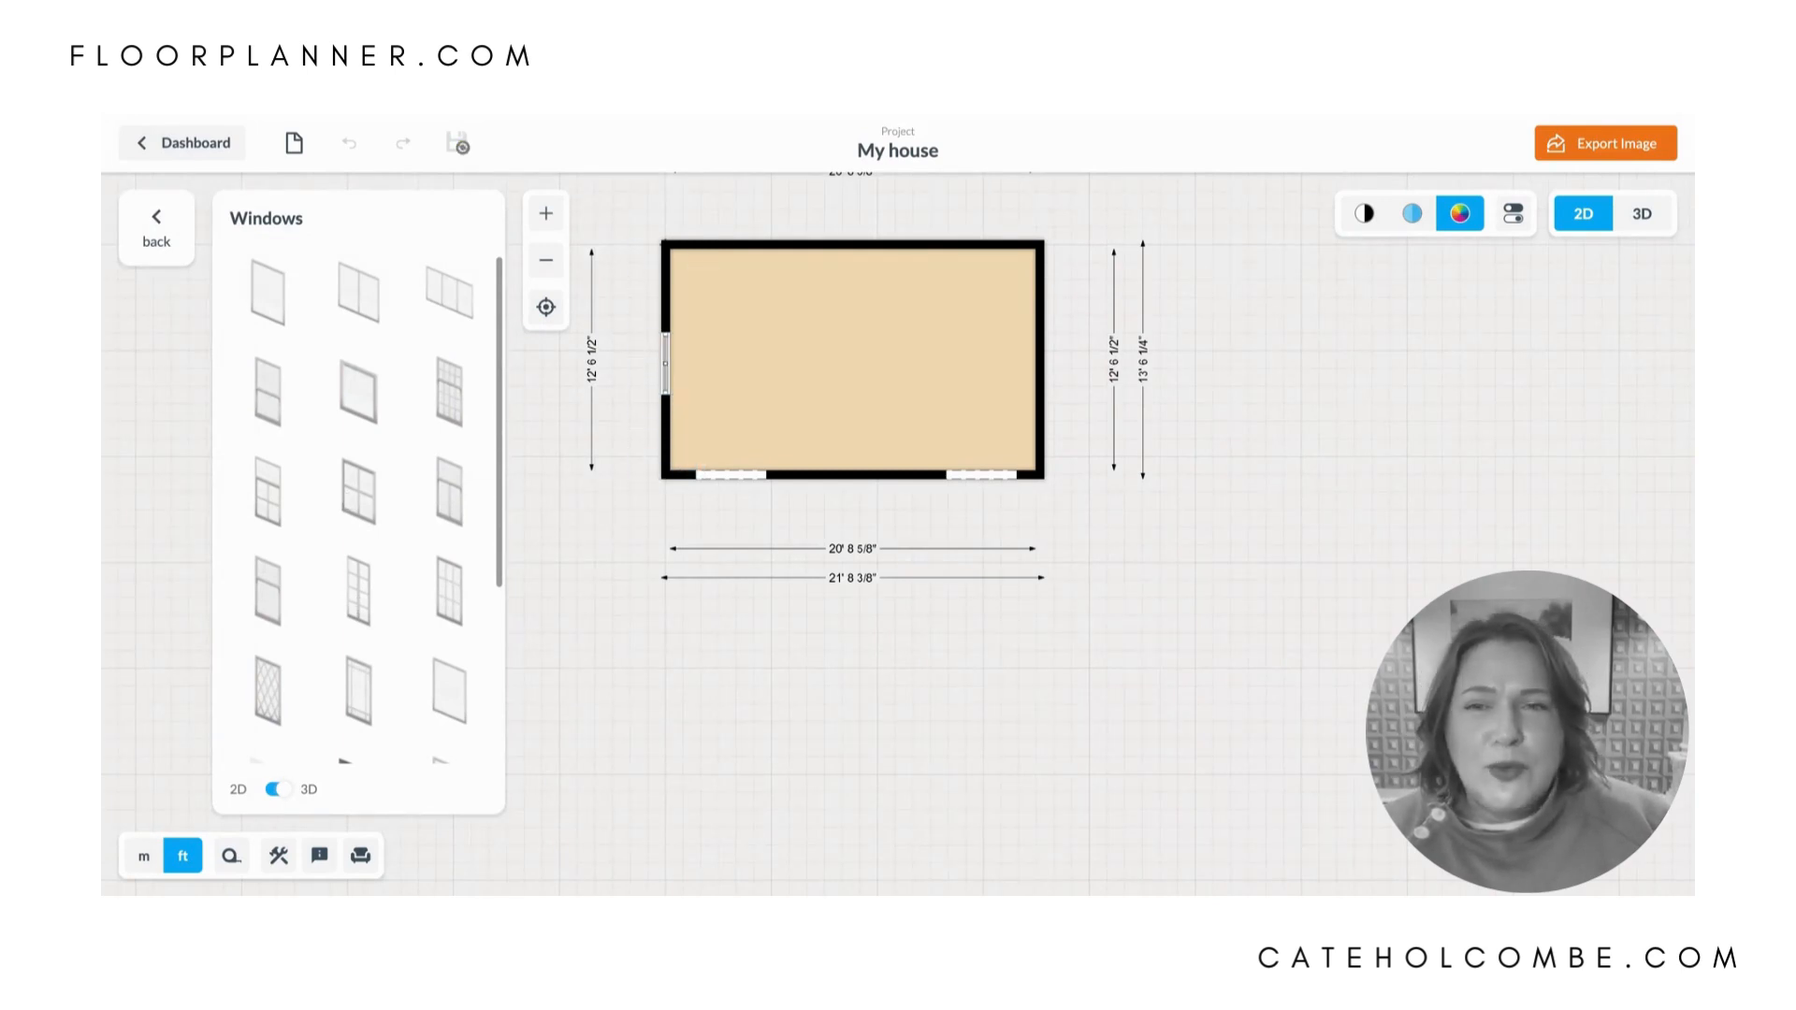
left_click(668, 367)
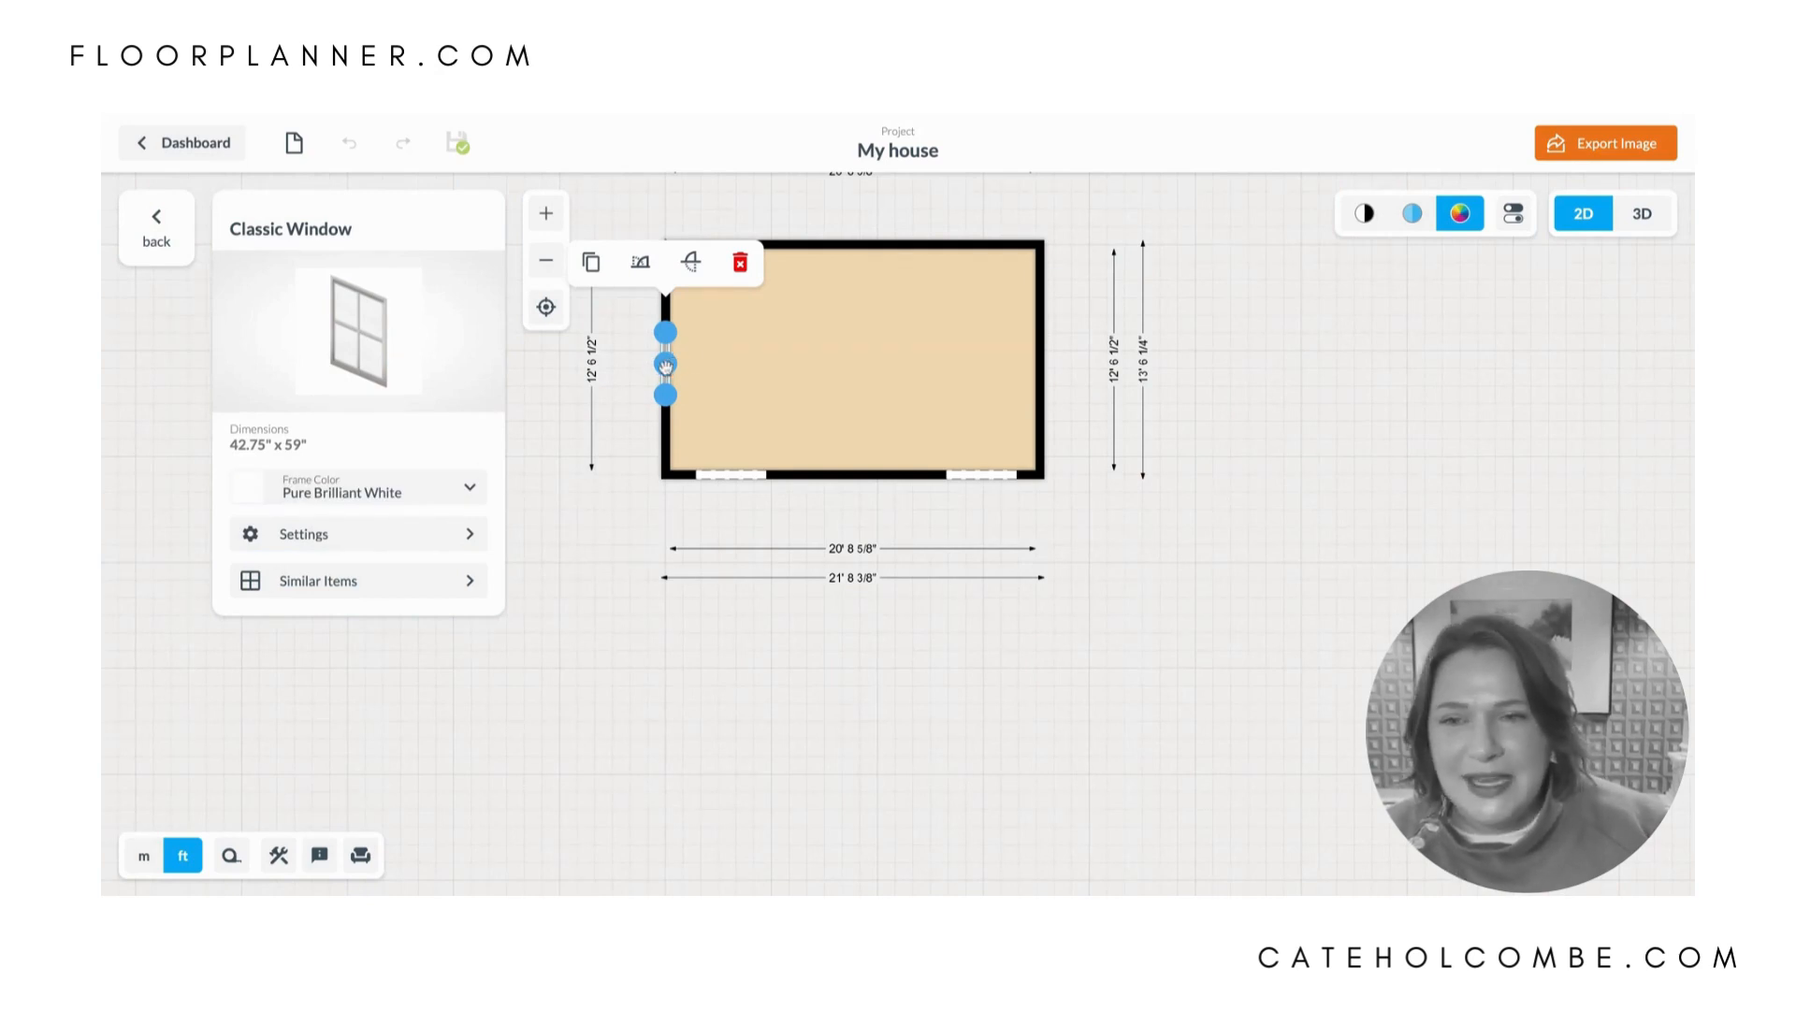
left_click(591, 262)
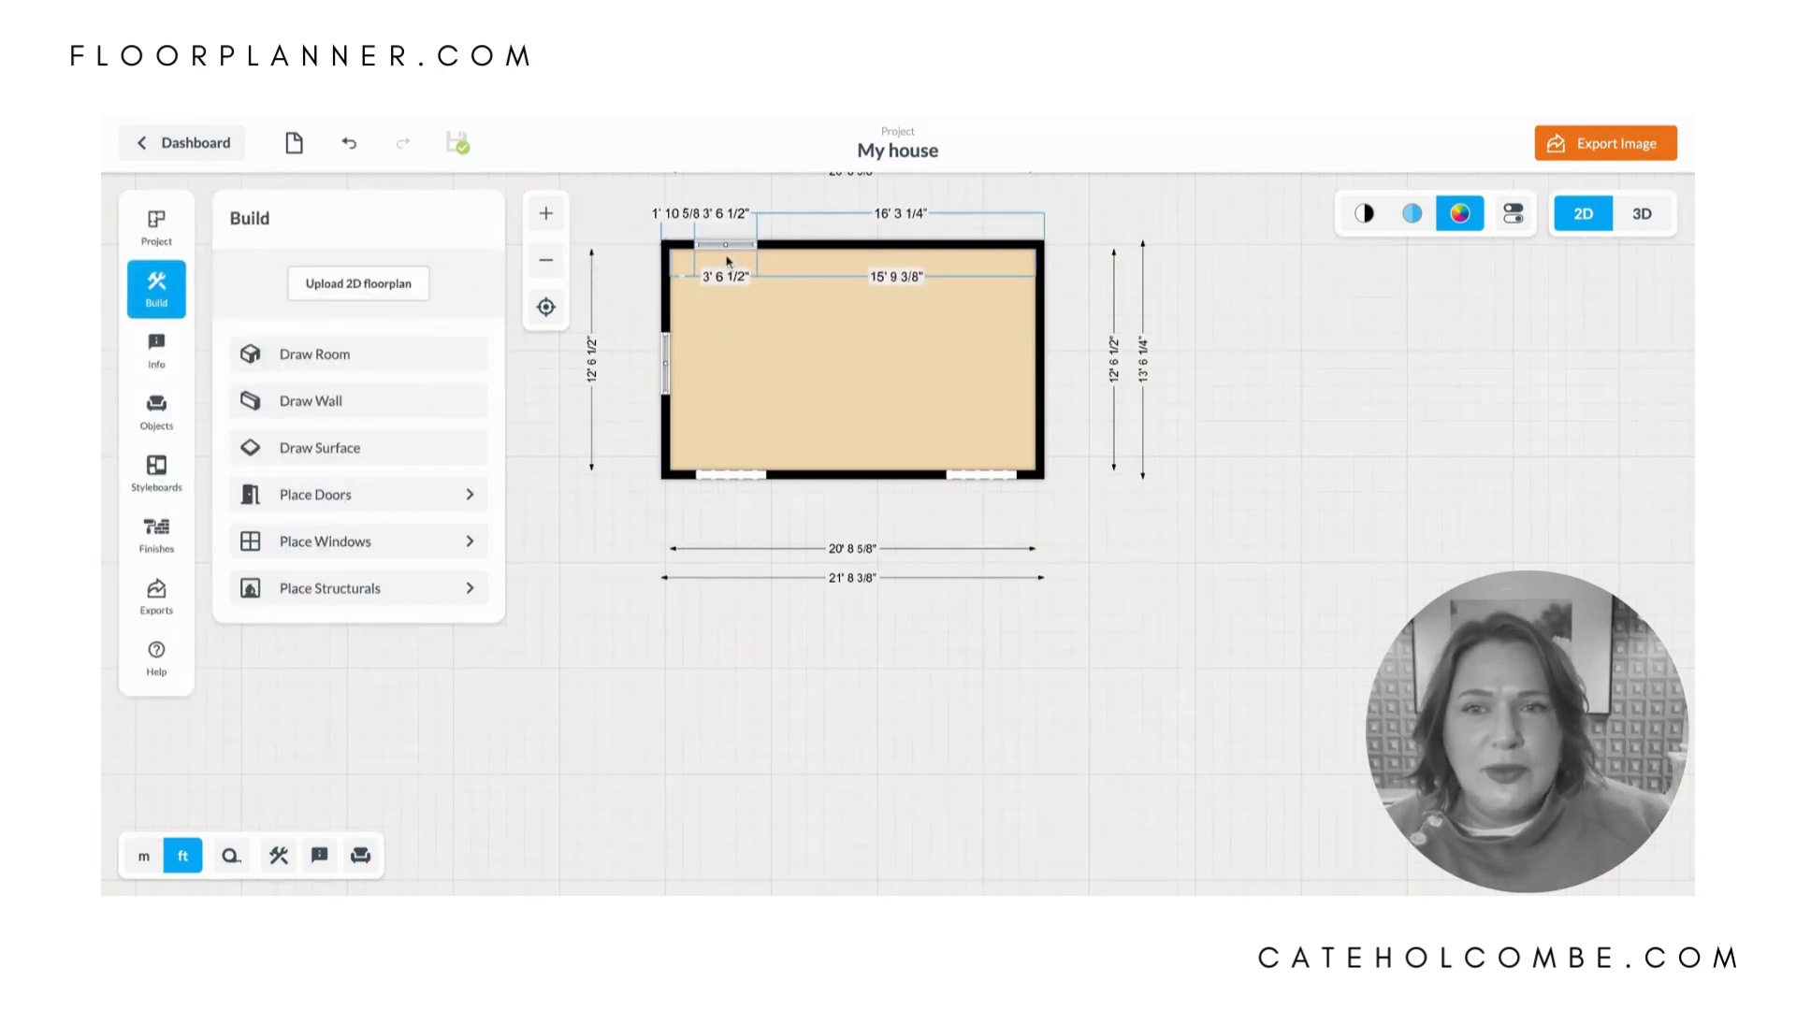
left_click(745, 253)
- Duplicate the Classic Window into the upper wall near the right corner and midway along the right wall
left_click(743, 246)
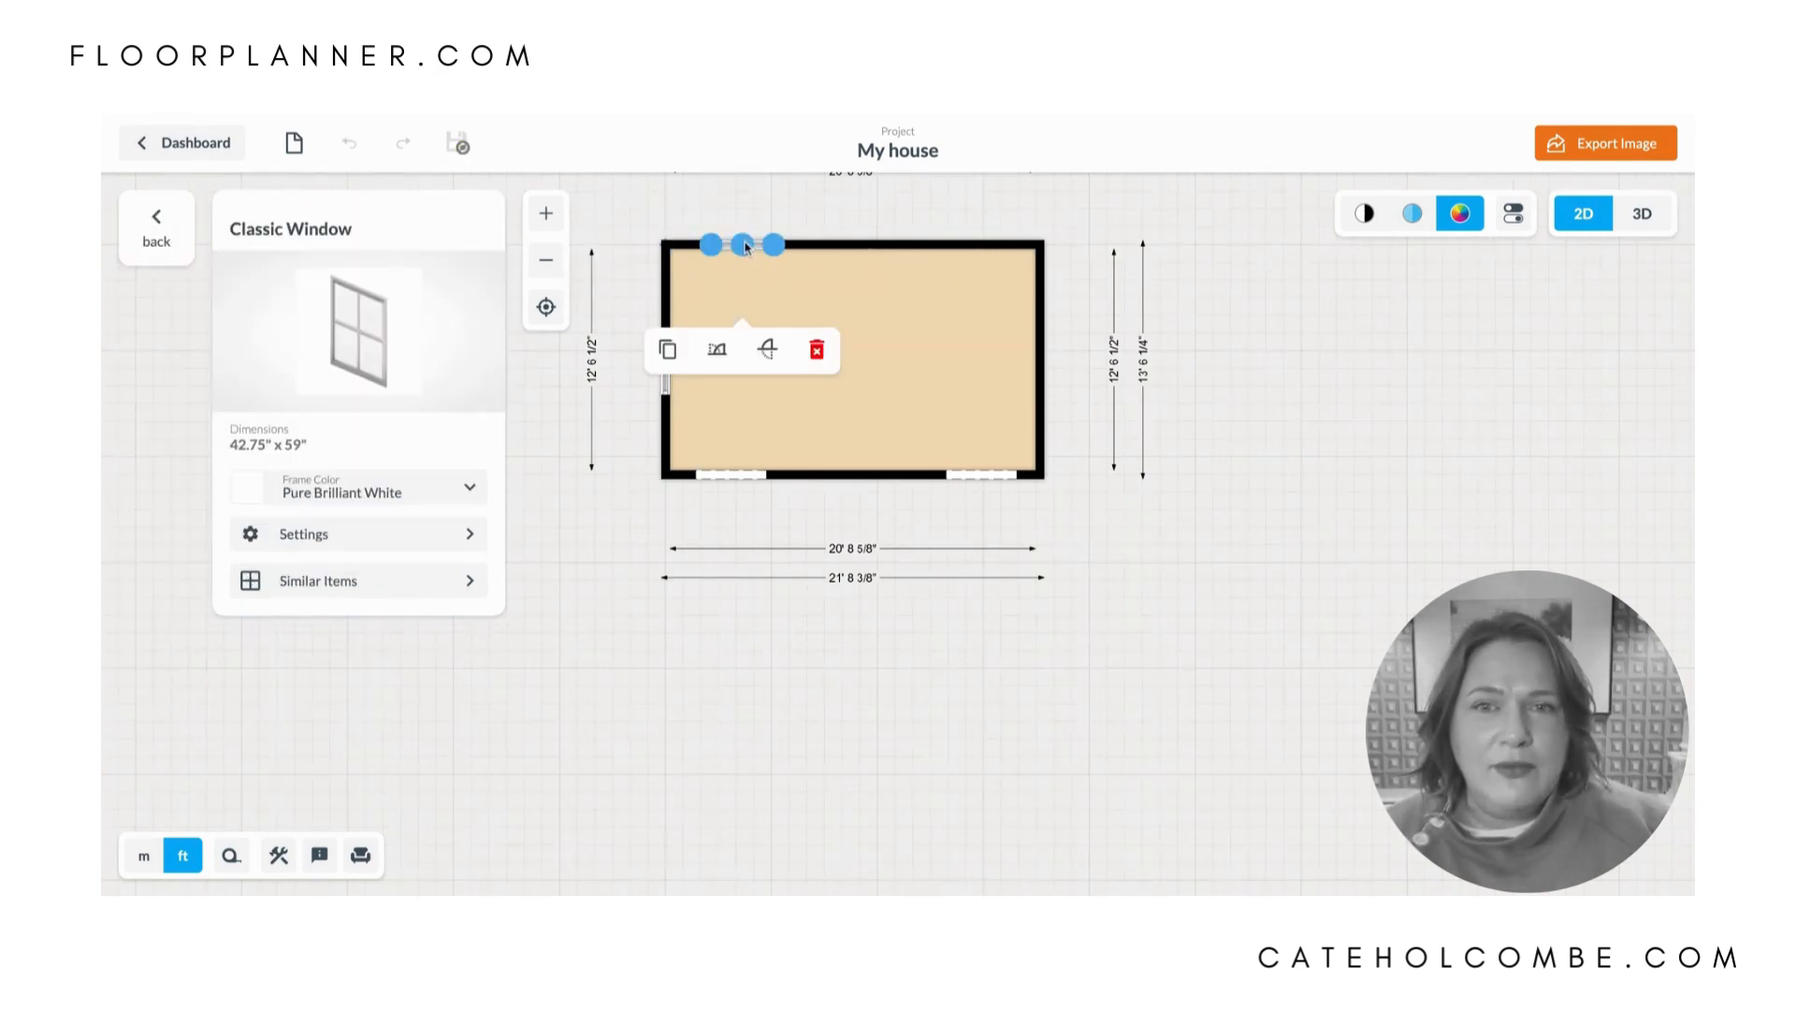
left_click(668, 351)
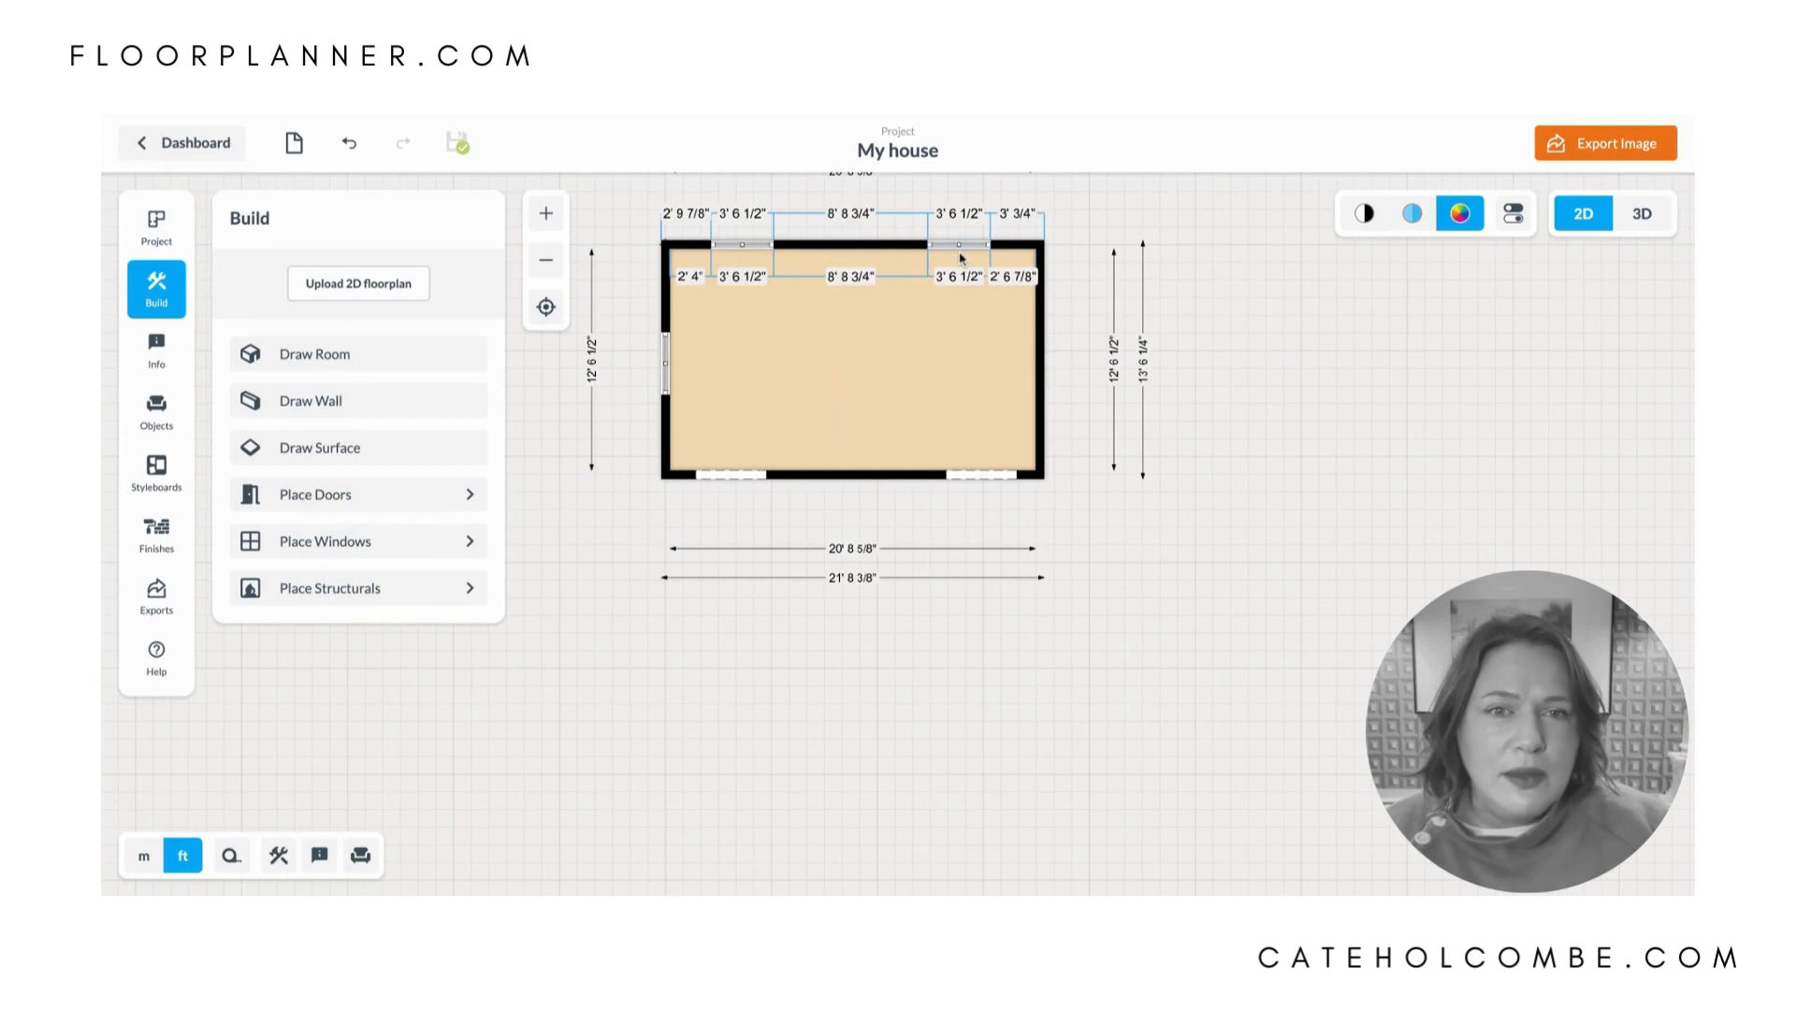
left_click(962, 249)
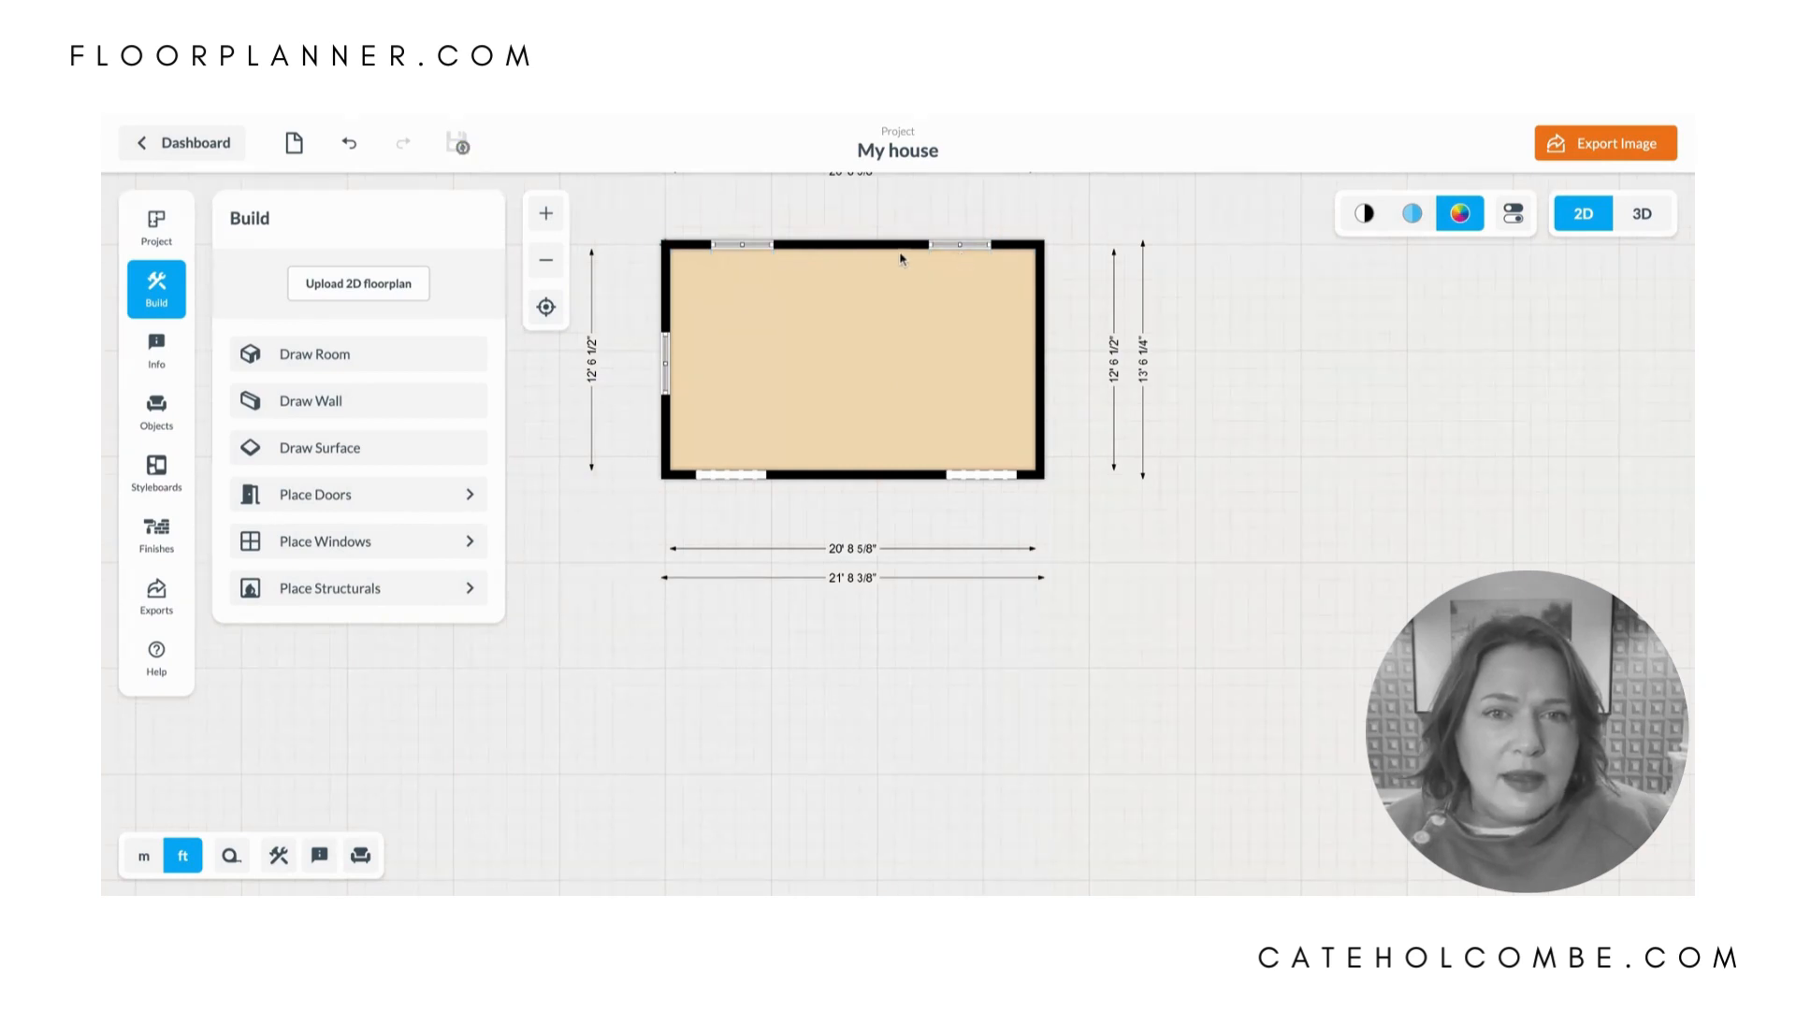
left_click(956, 250)
left_click(883, 350)
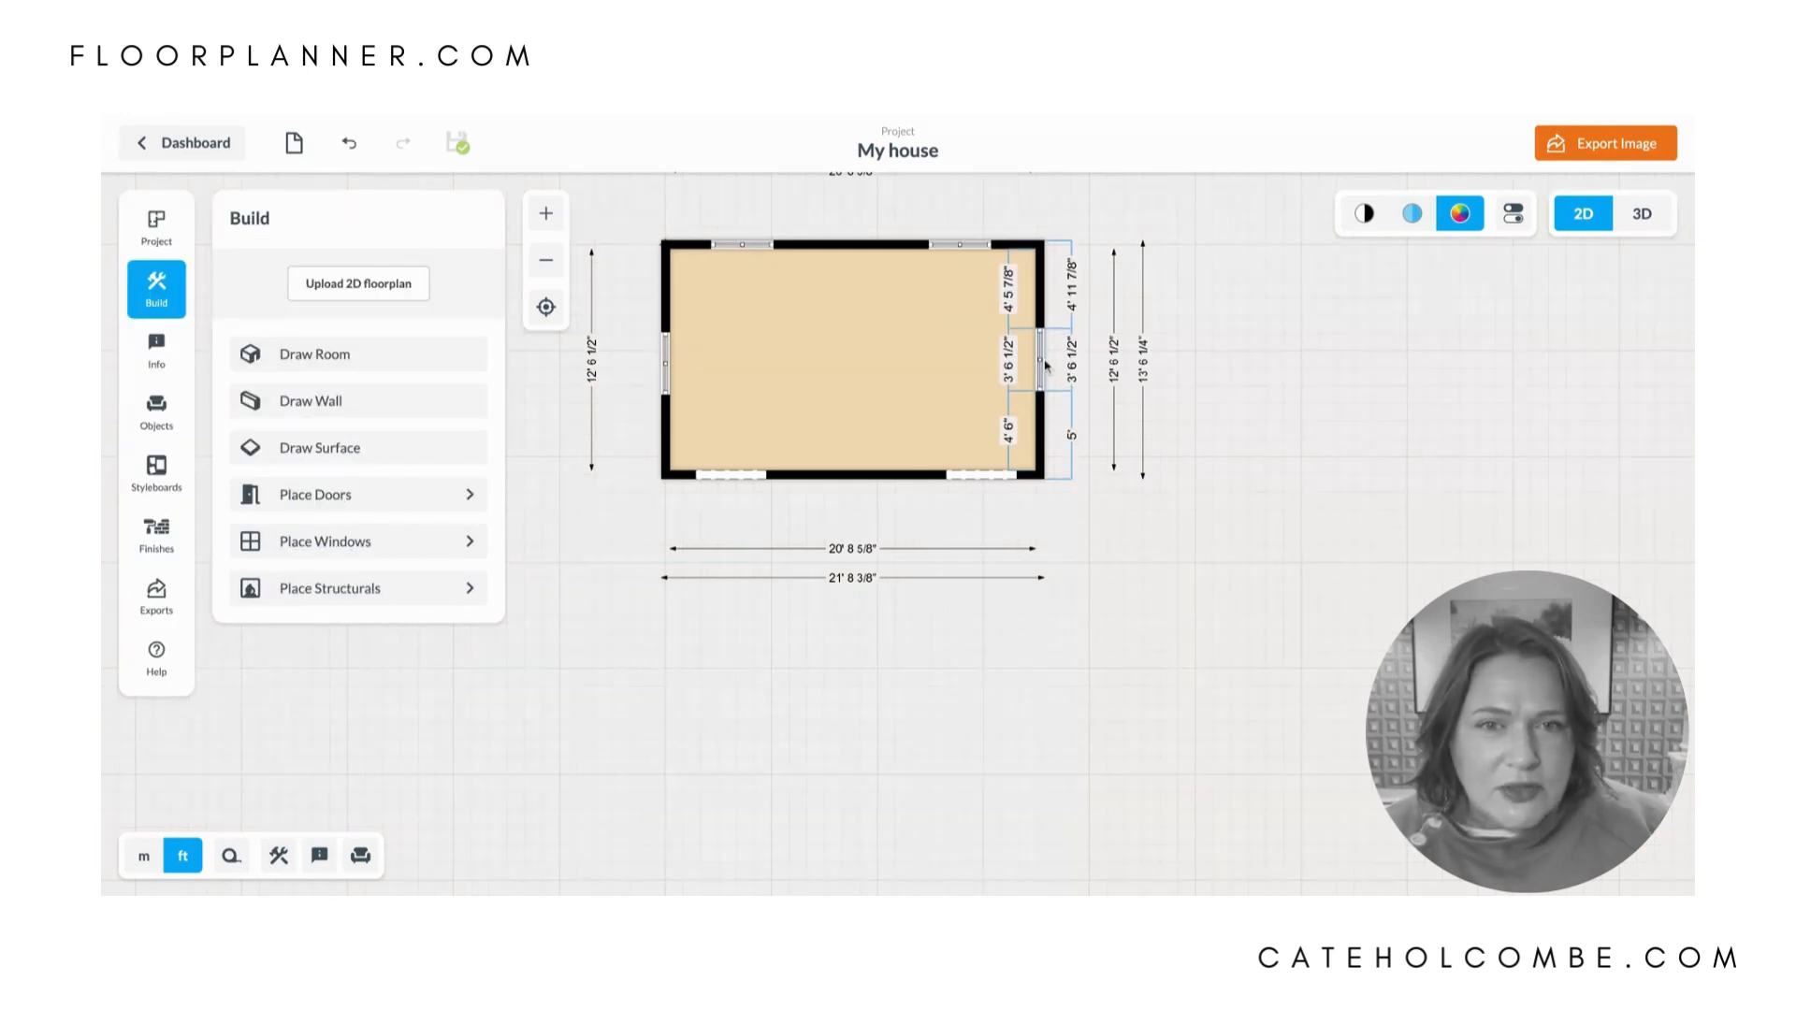
left_click(1046, 365)
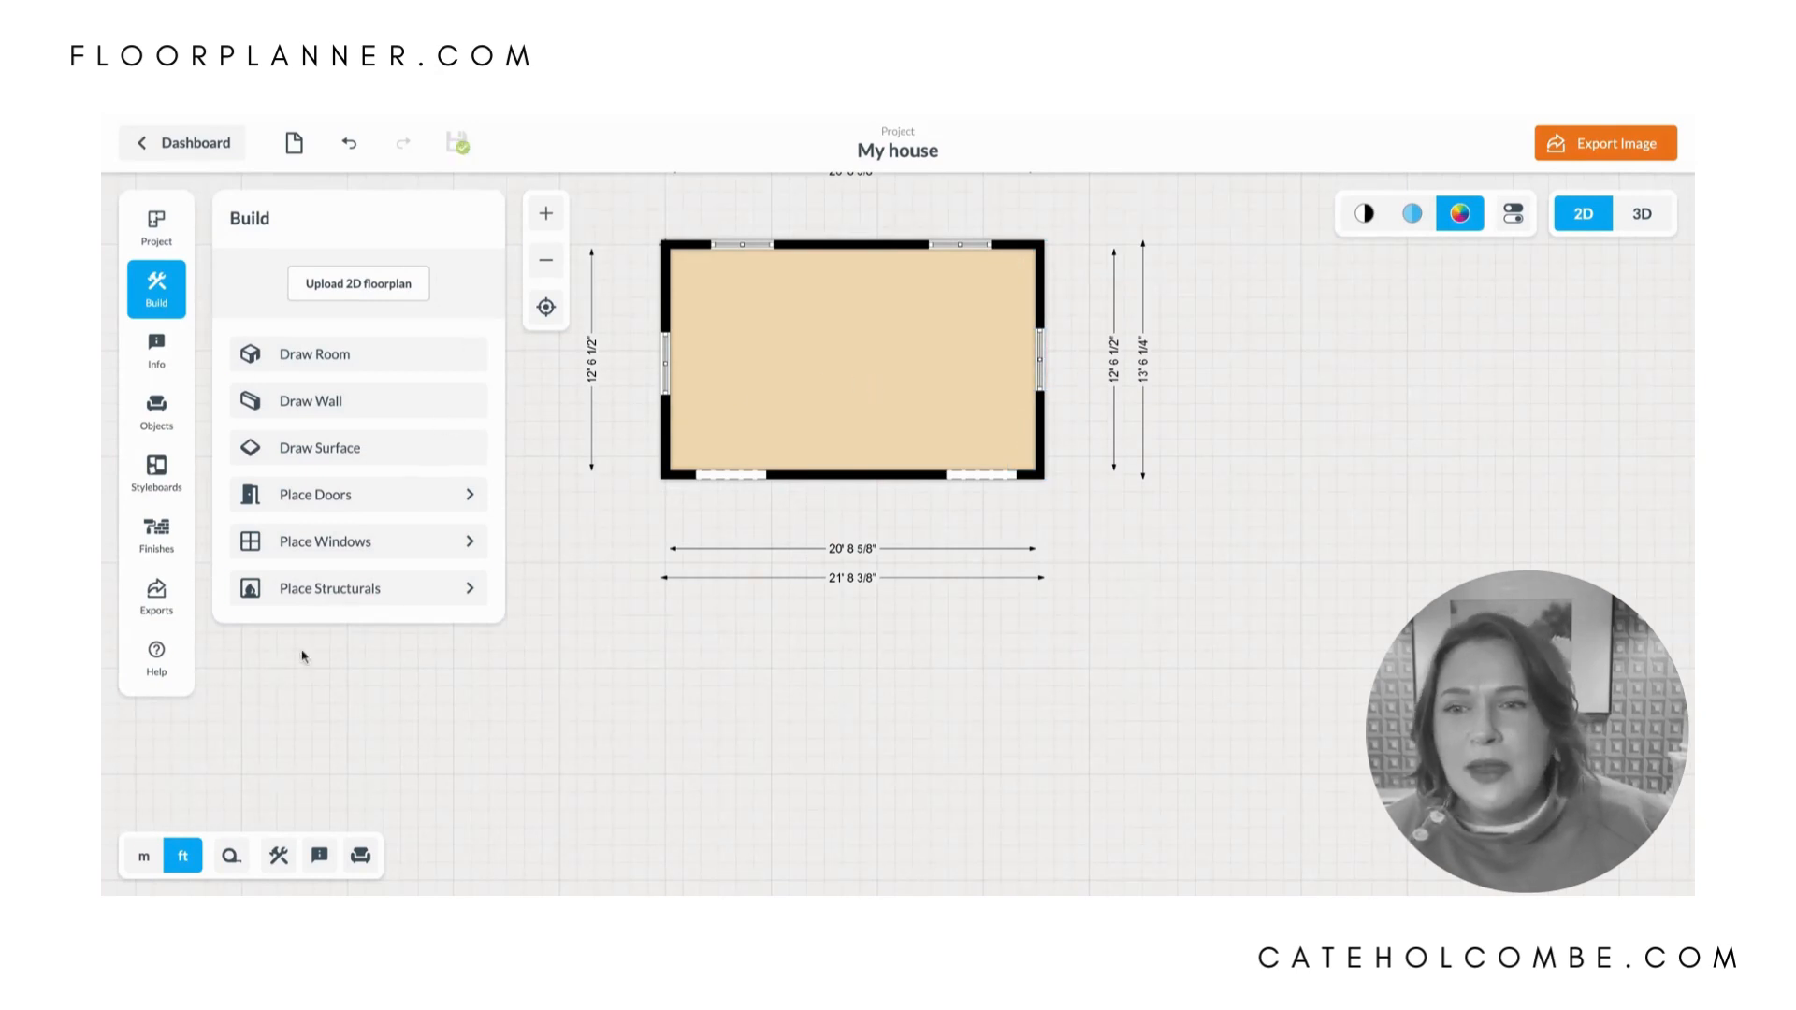
- Place a fireplace against the upper wall, centred between its two windows
left_click(355, 590)
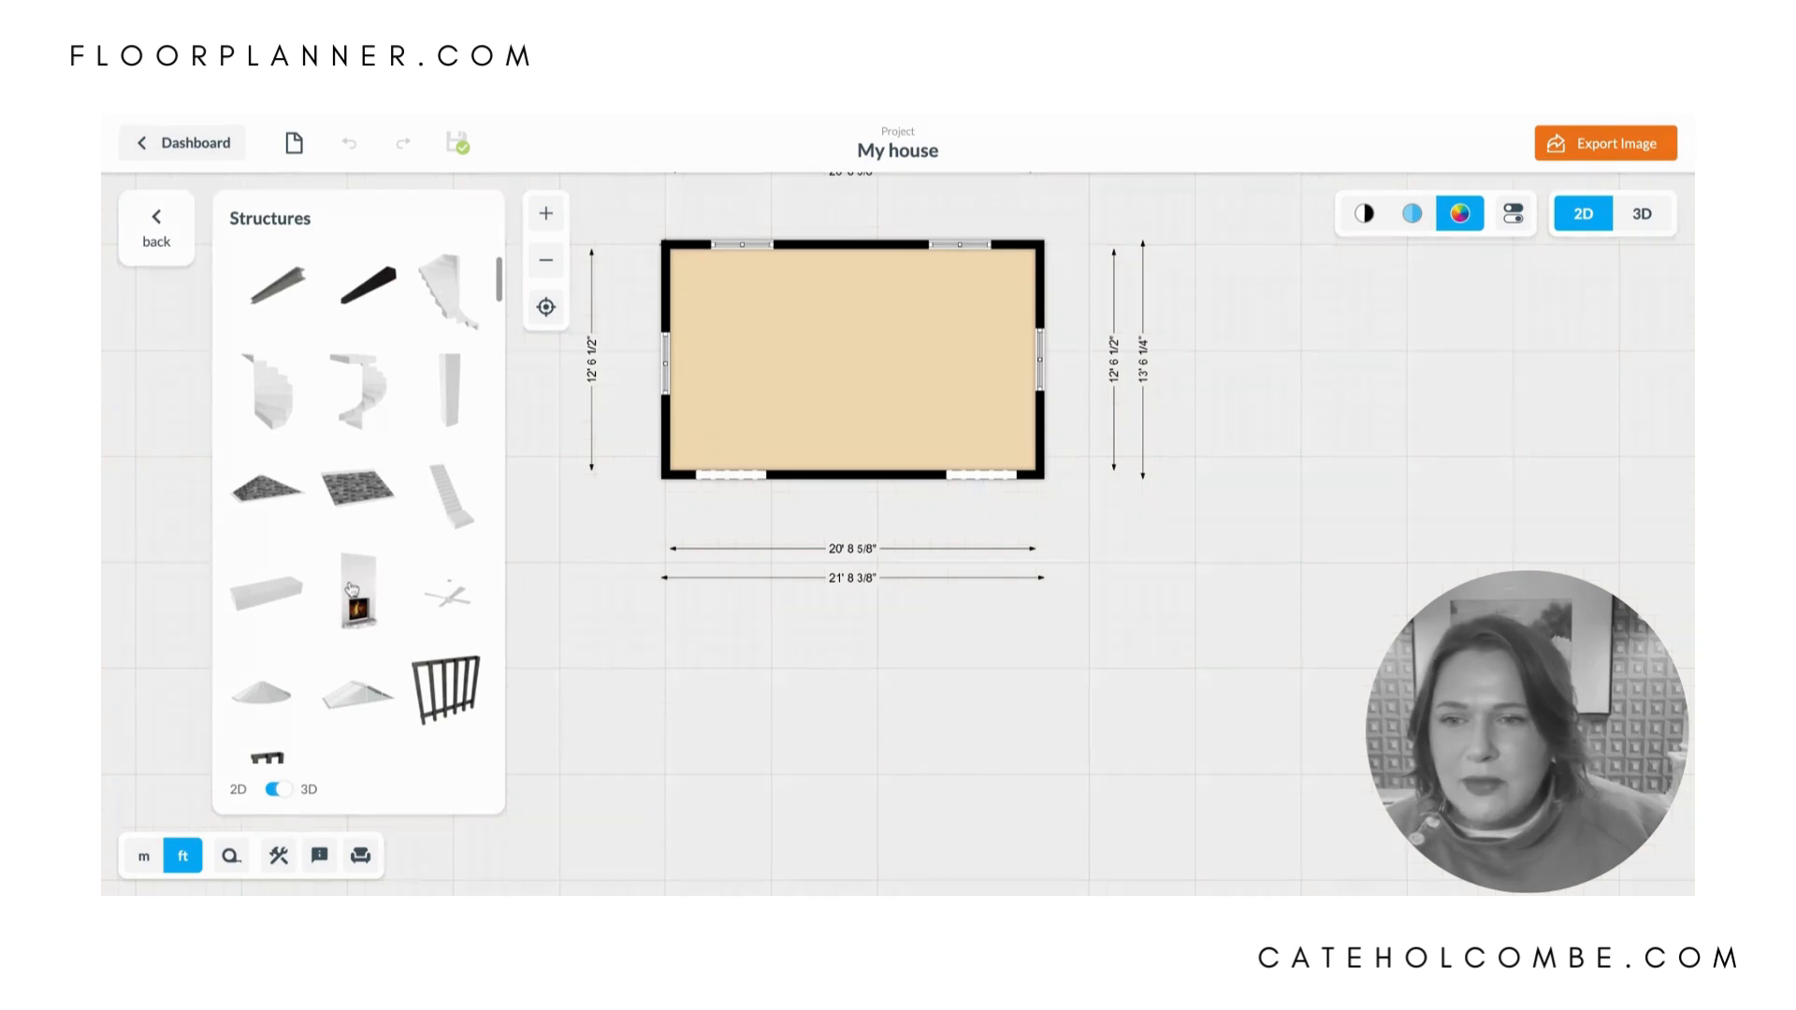
left_click_drag(351, 589, 870, 285)
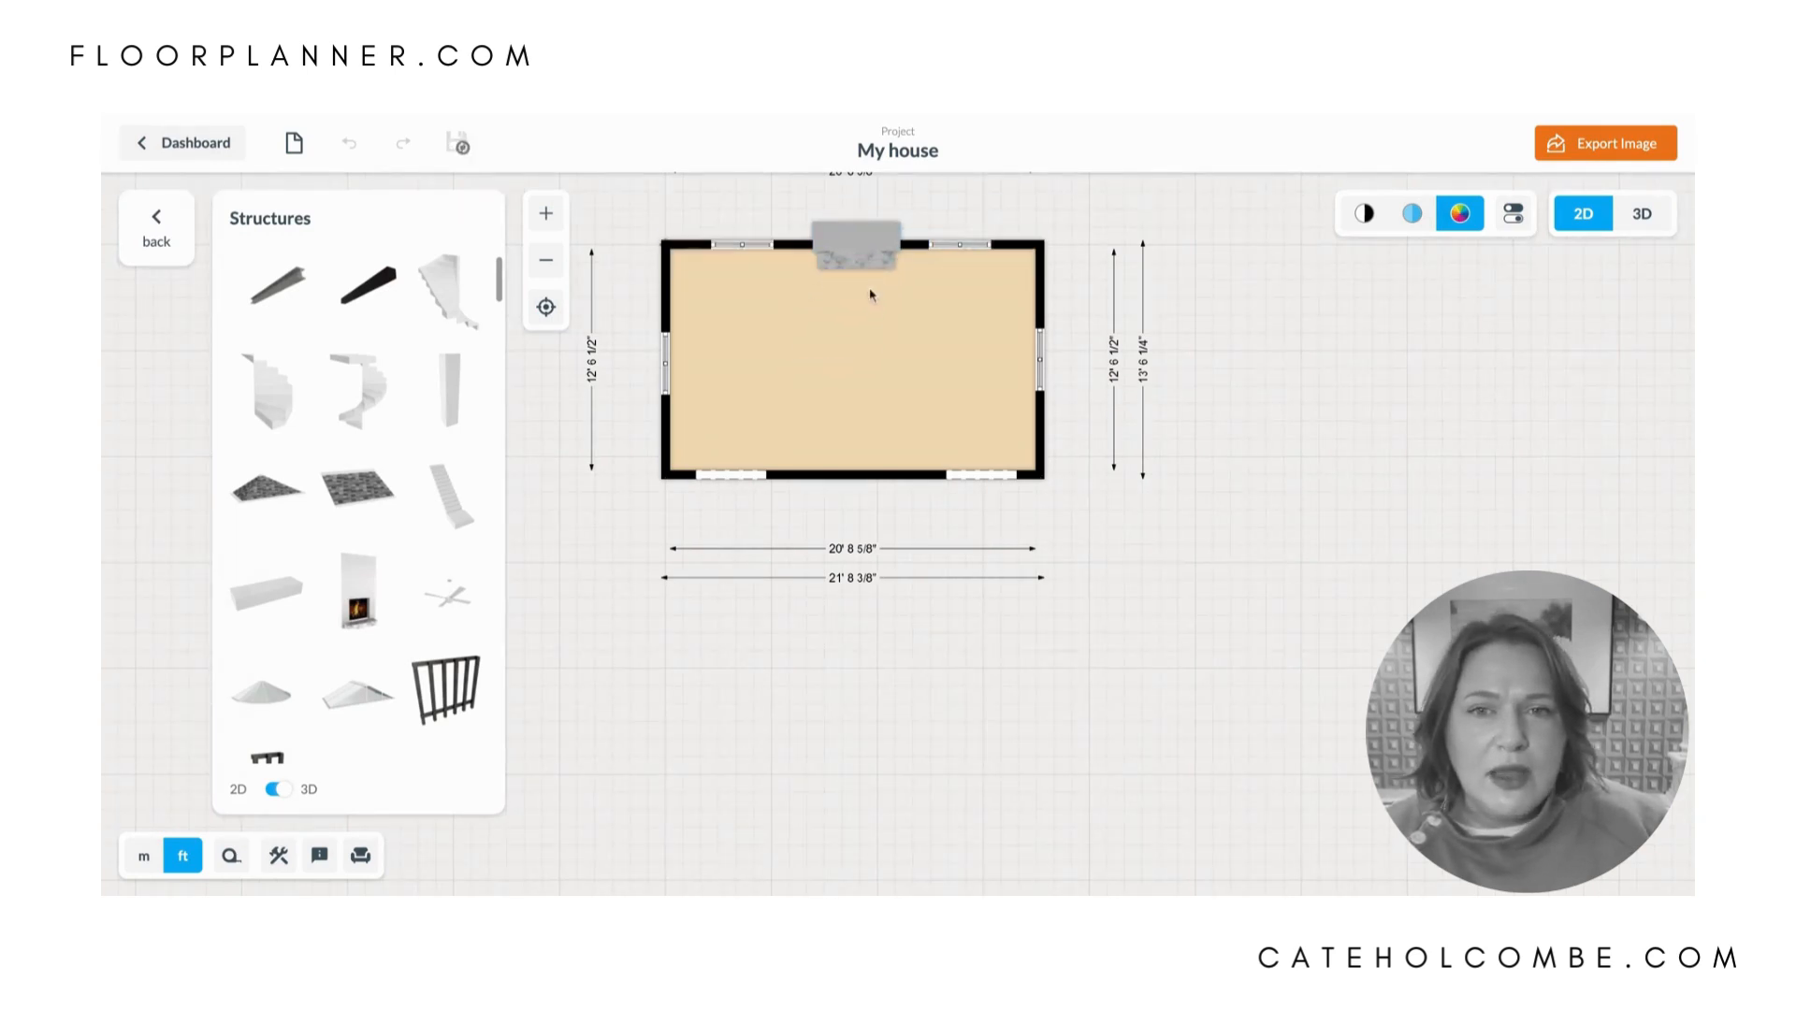
left_click(875, 323)
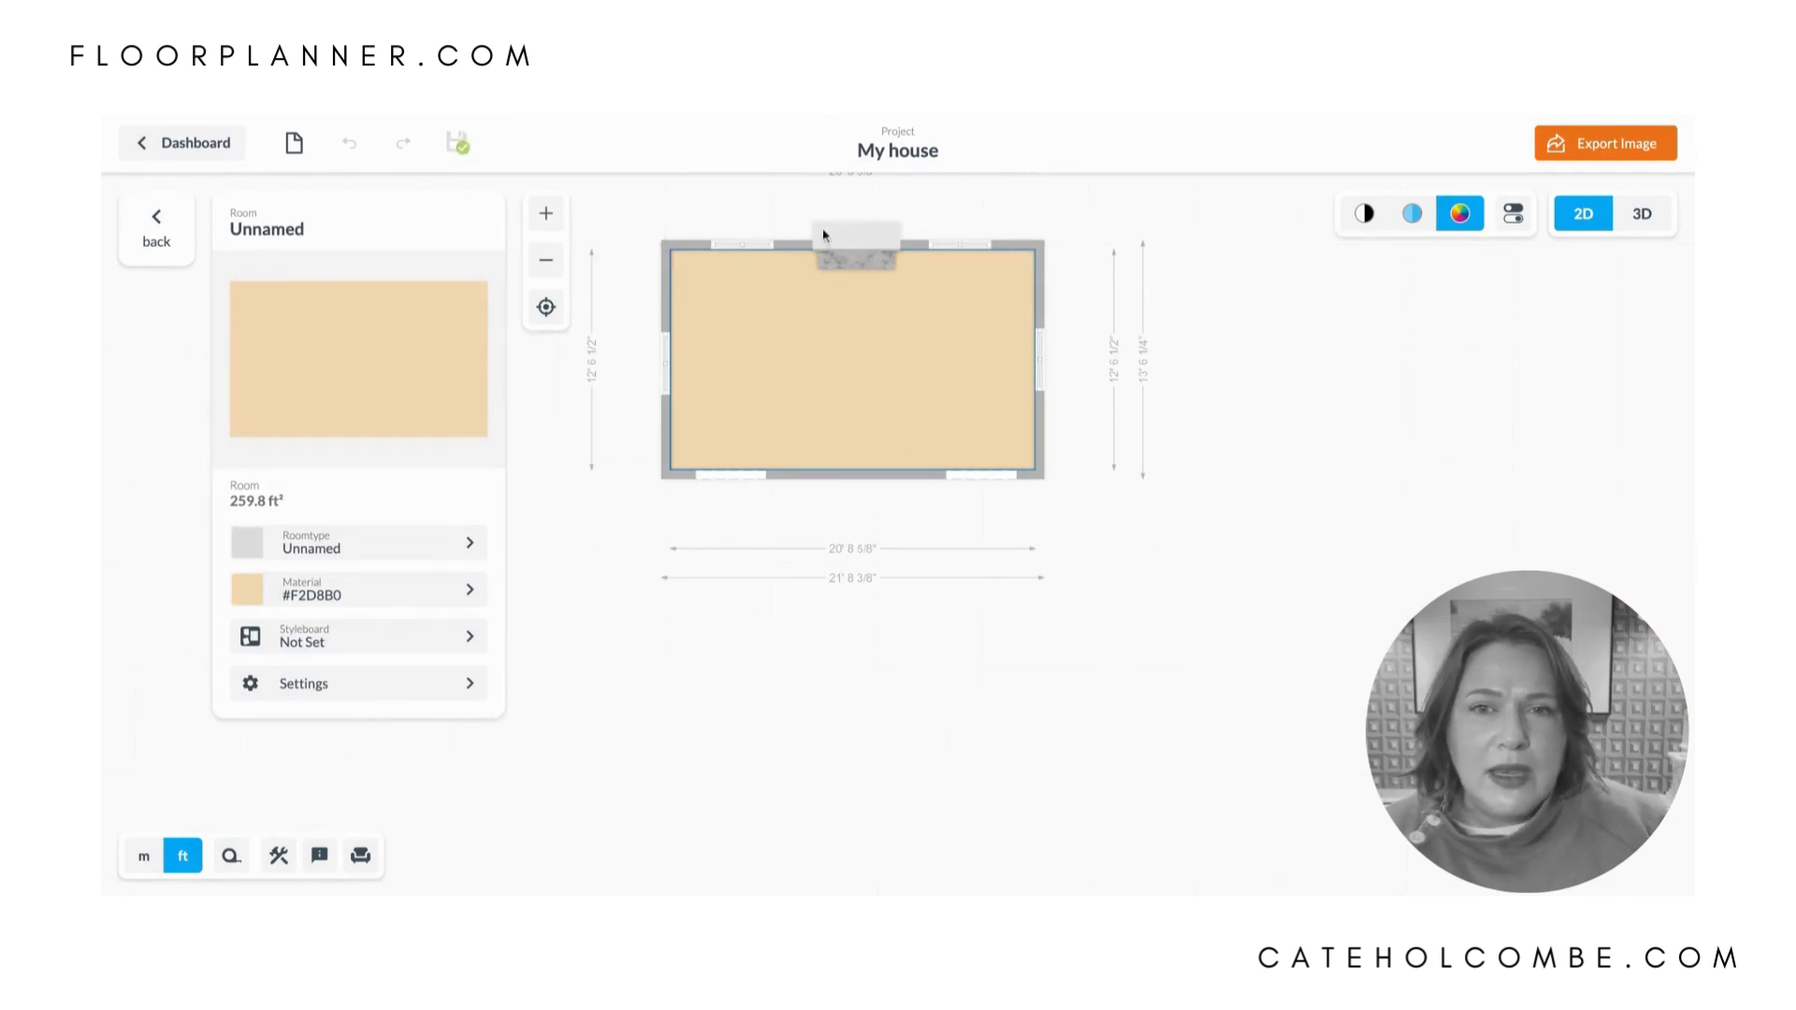
left_click(903, 314)
left_click_drag(875, 254, 870, 252)
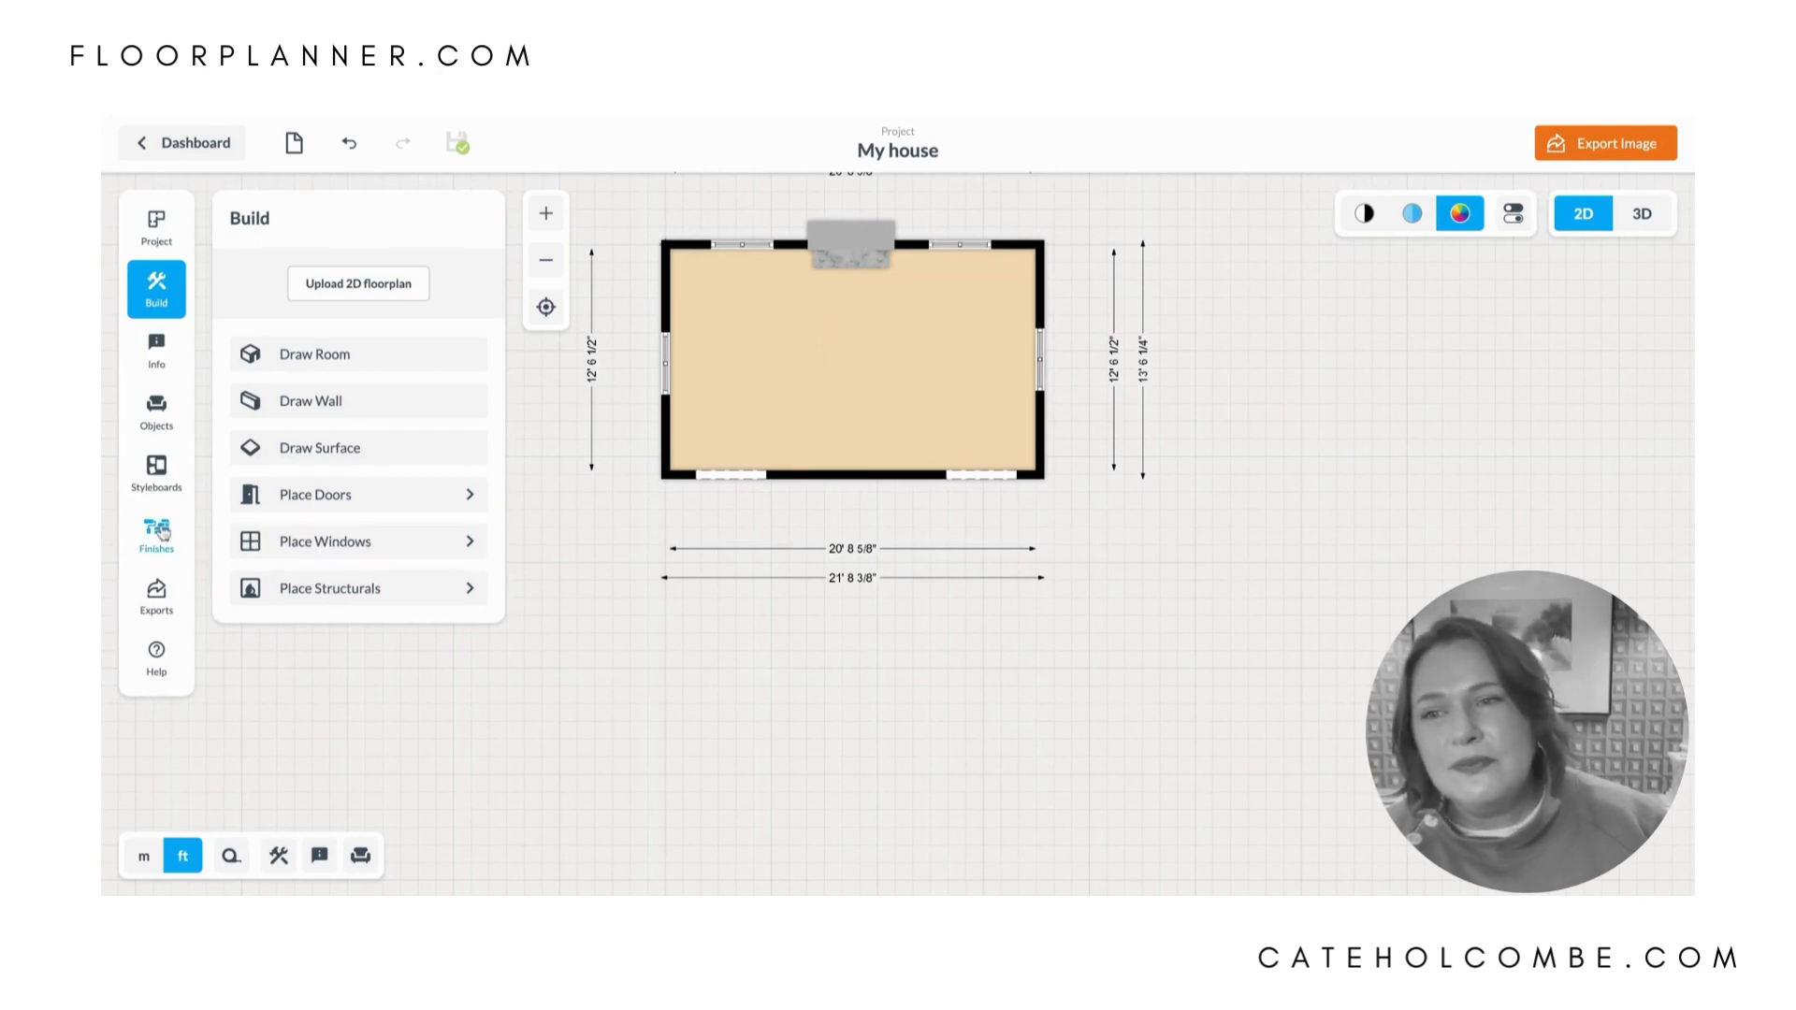
- Search the object library for "sofa" and place the Muku Sofa in the middle of the room
left_click(157, 419)
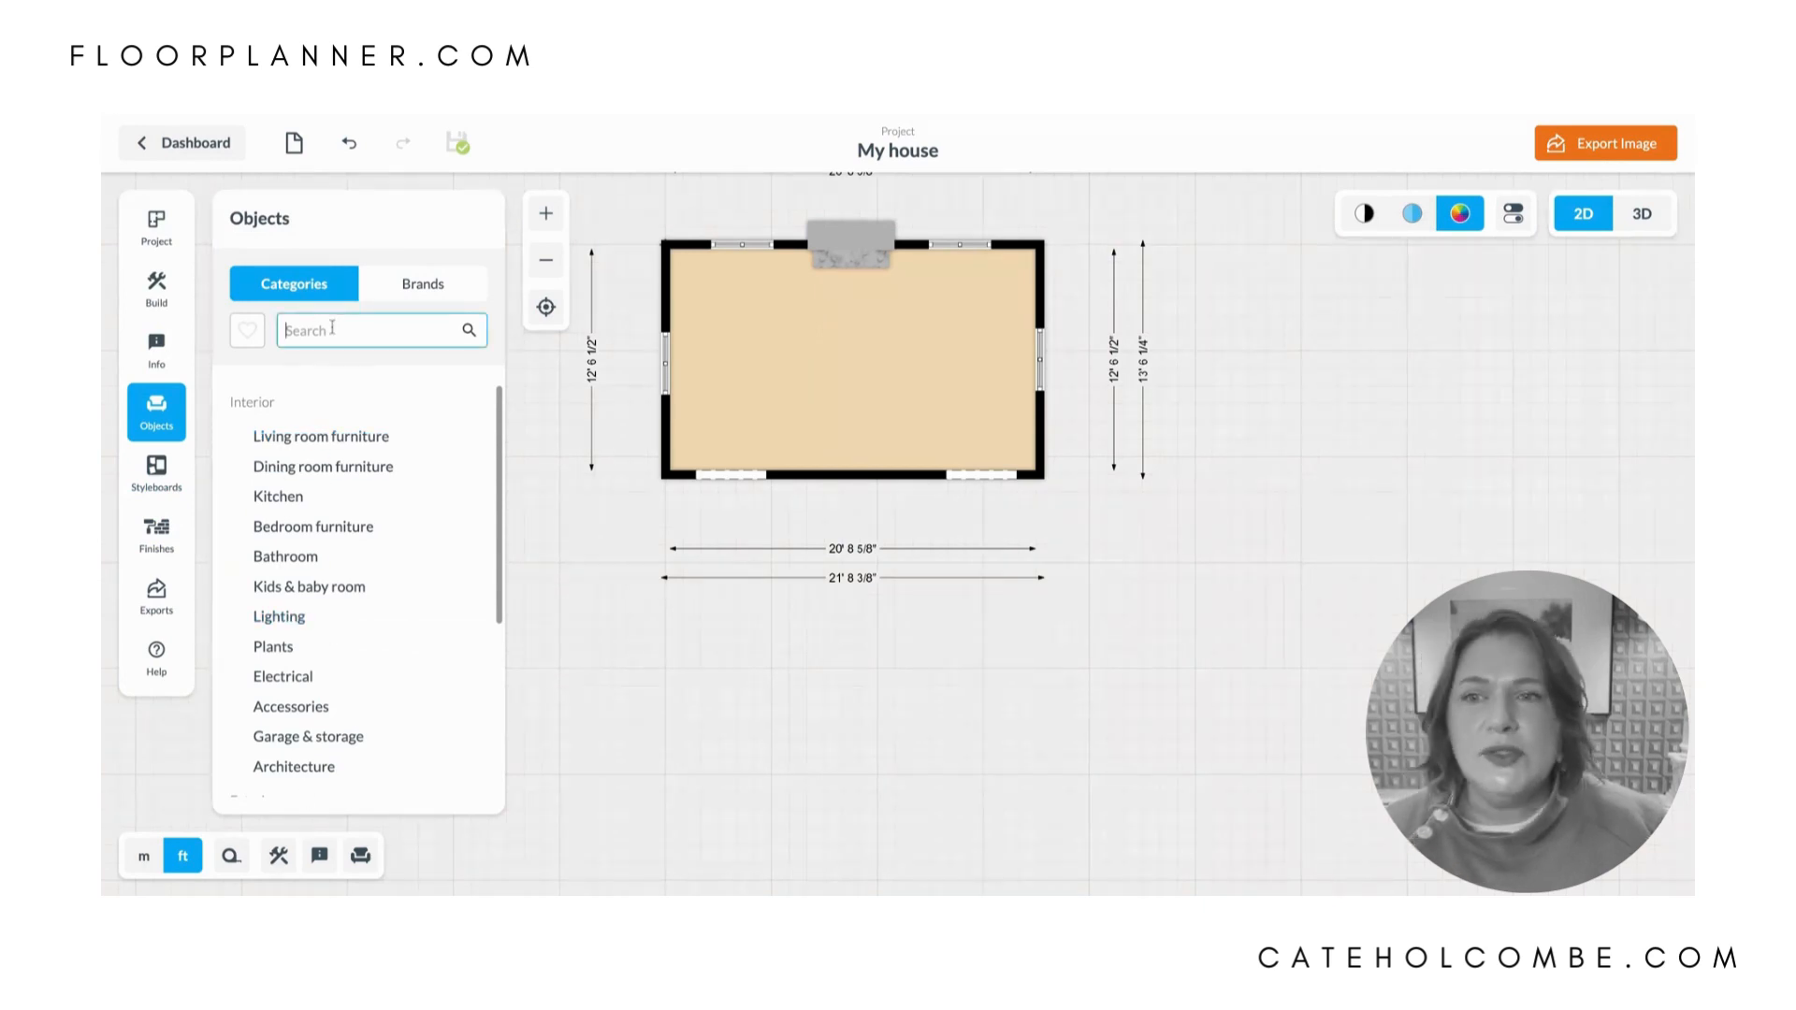
type("sofa")
key("Return")
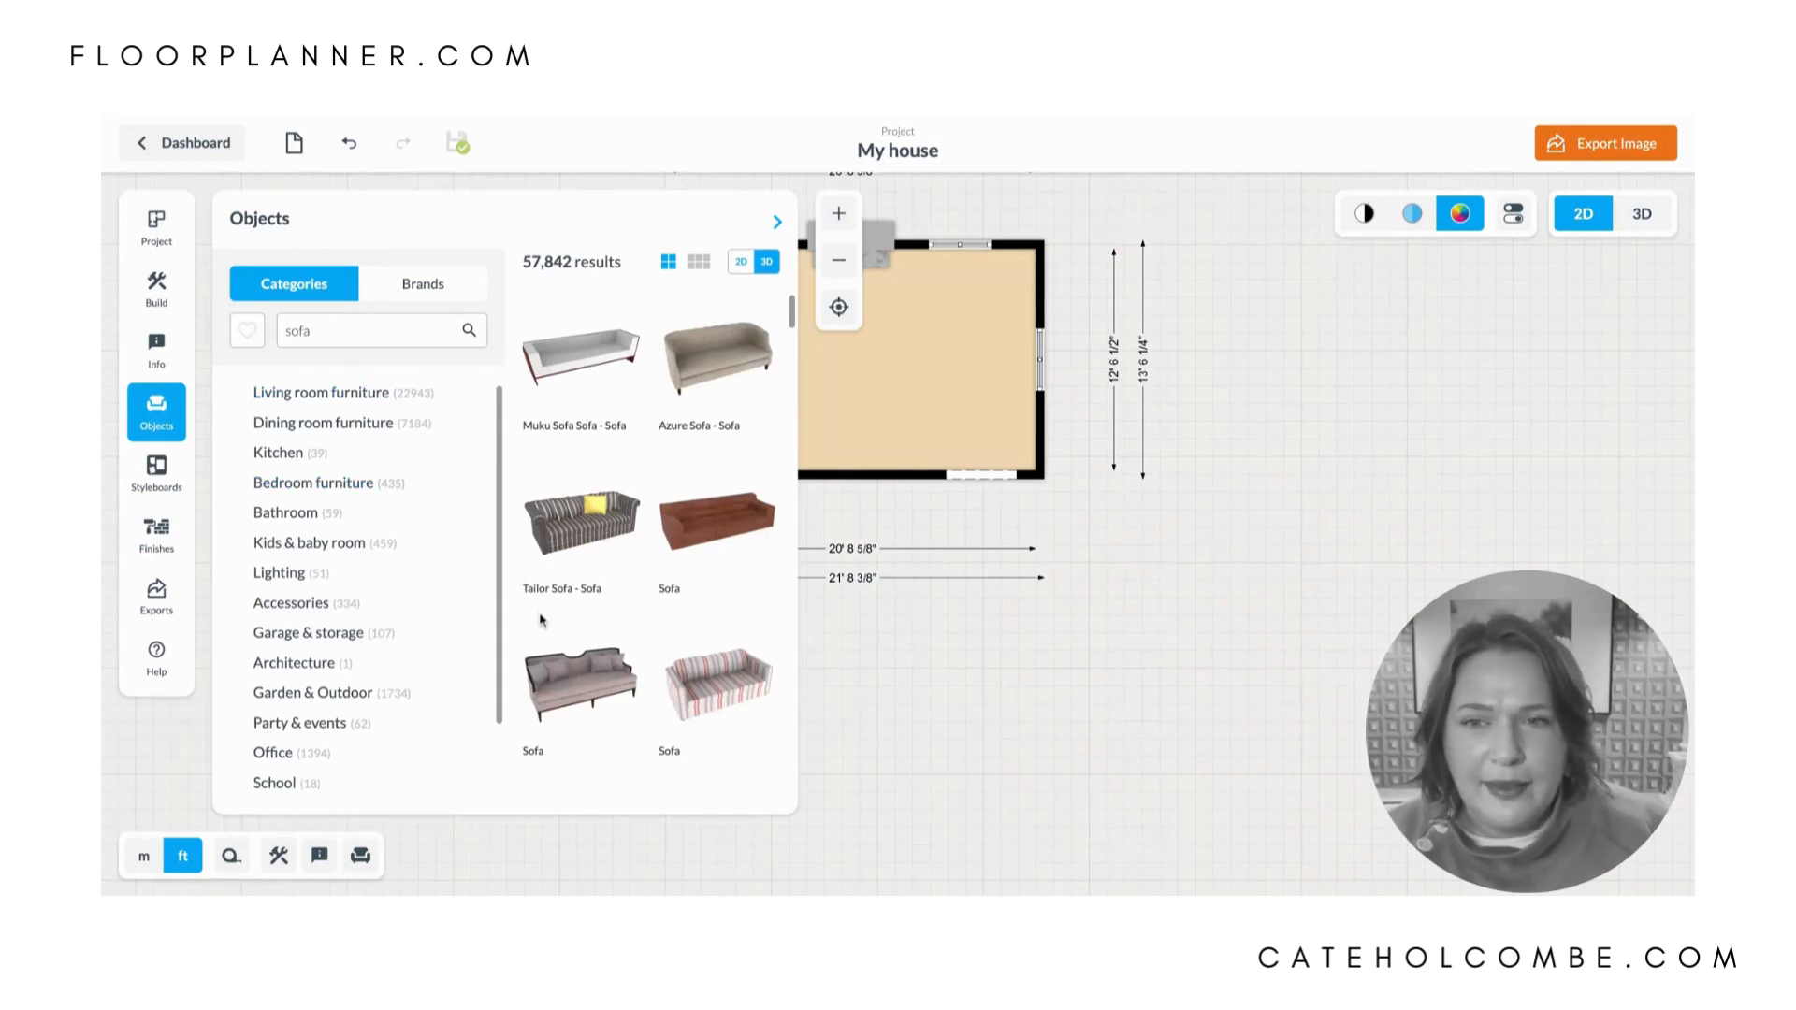
scroll(541, 620, "down", 5)
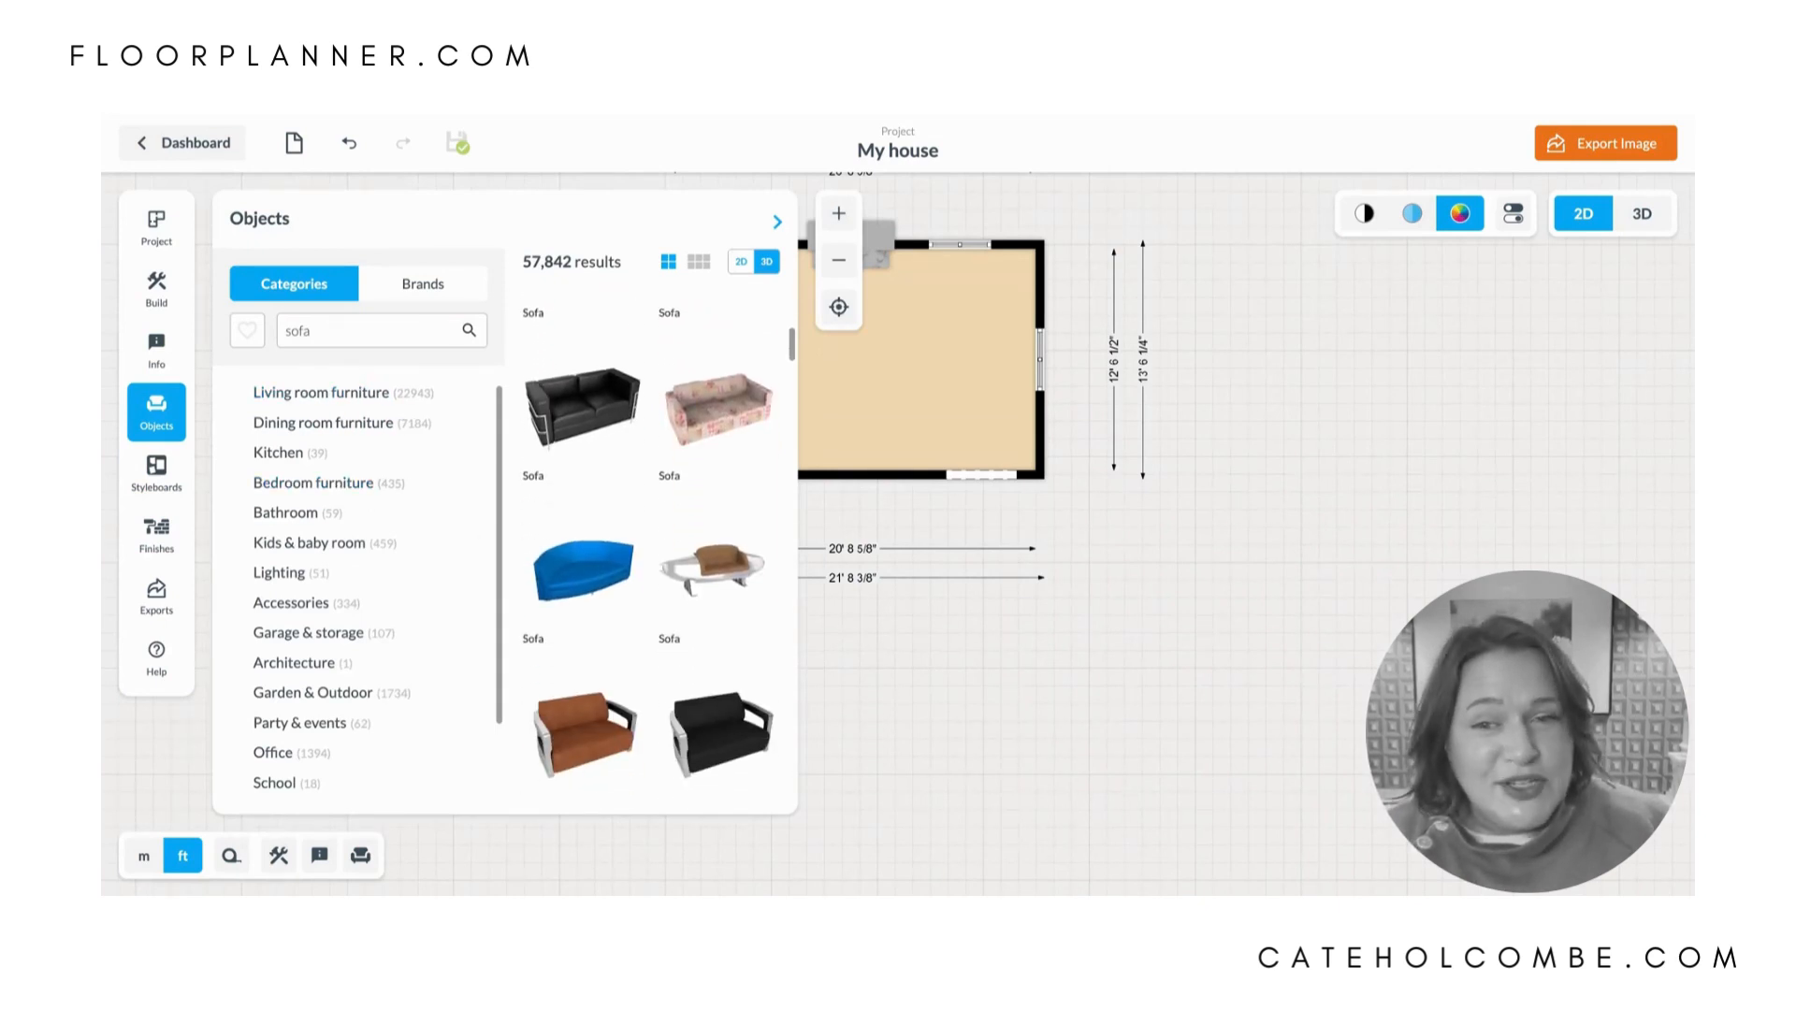
scroll(649, 561, "down", 3)
scroll(648, 562, "up", 4)
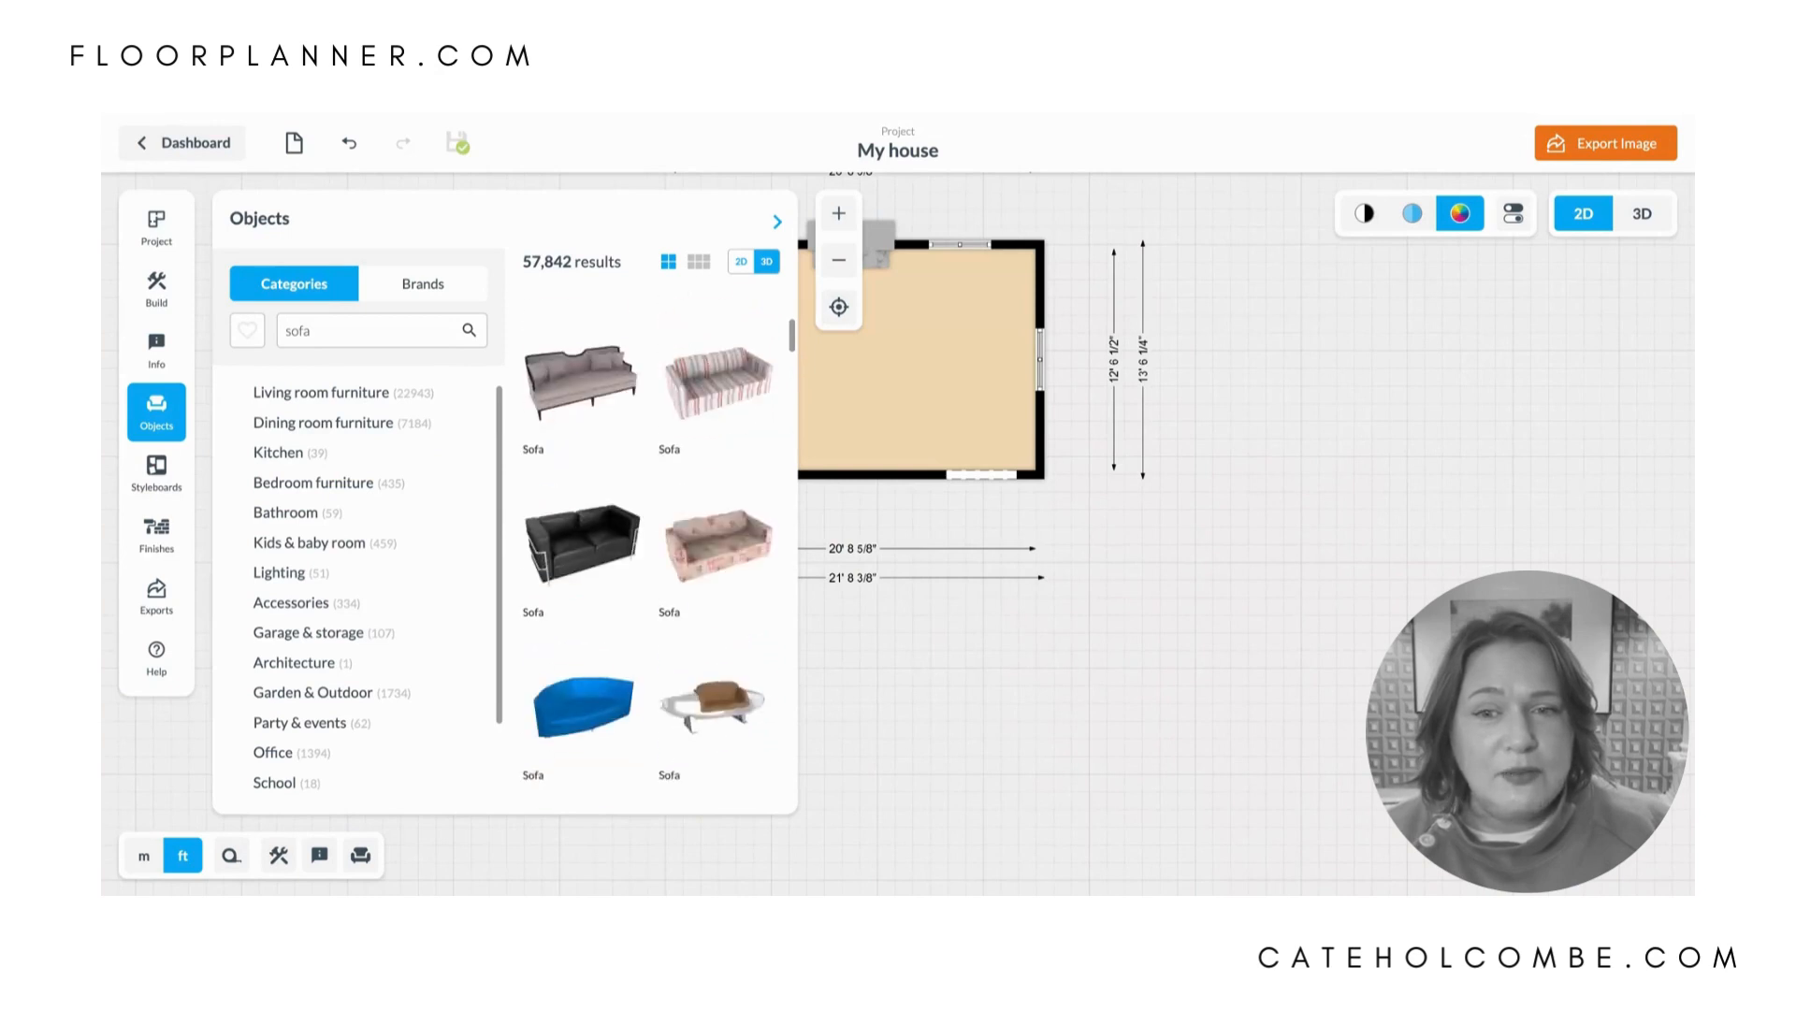
scroll(649, 546, "up", 4)
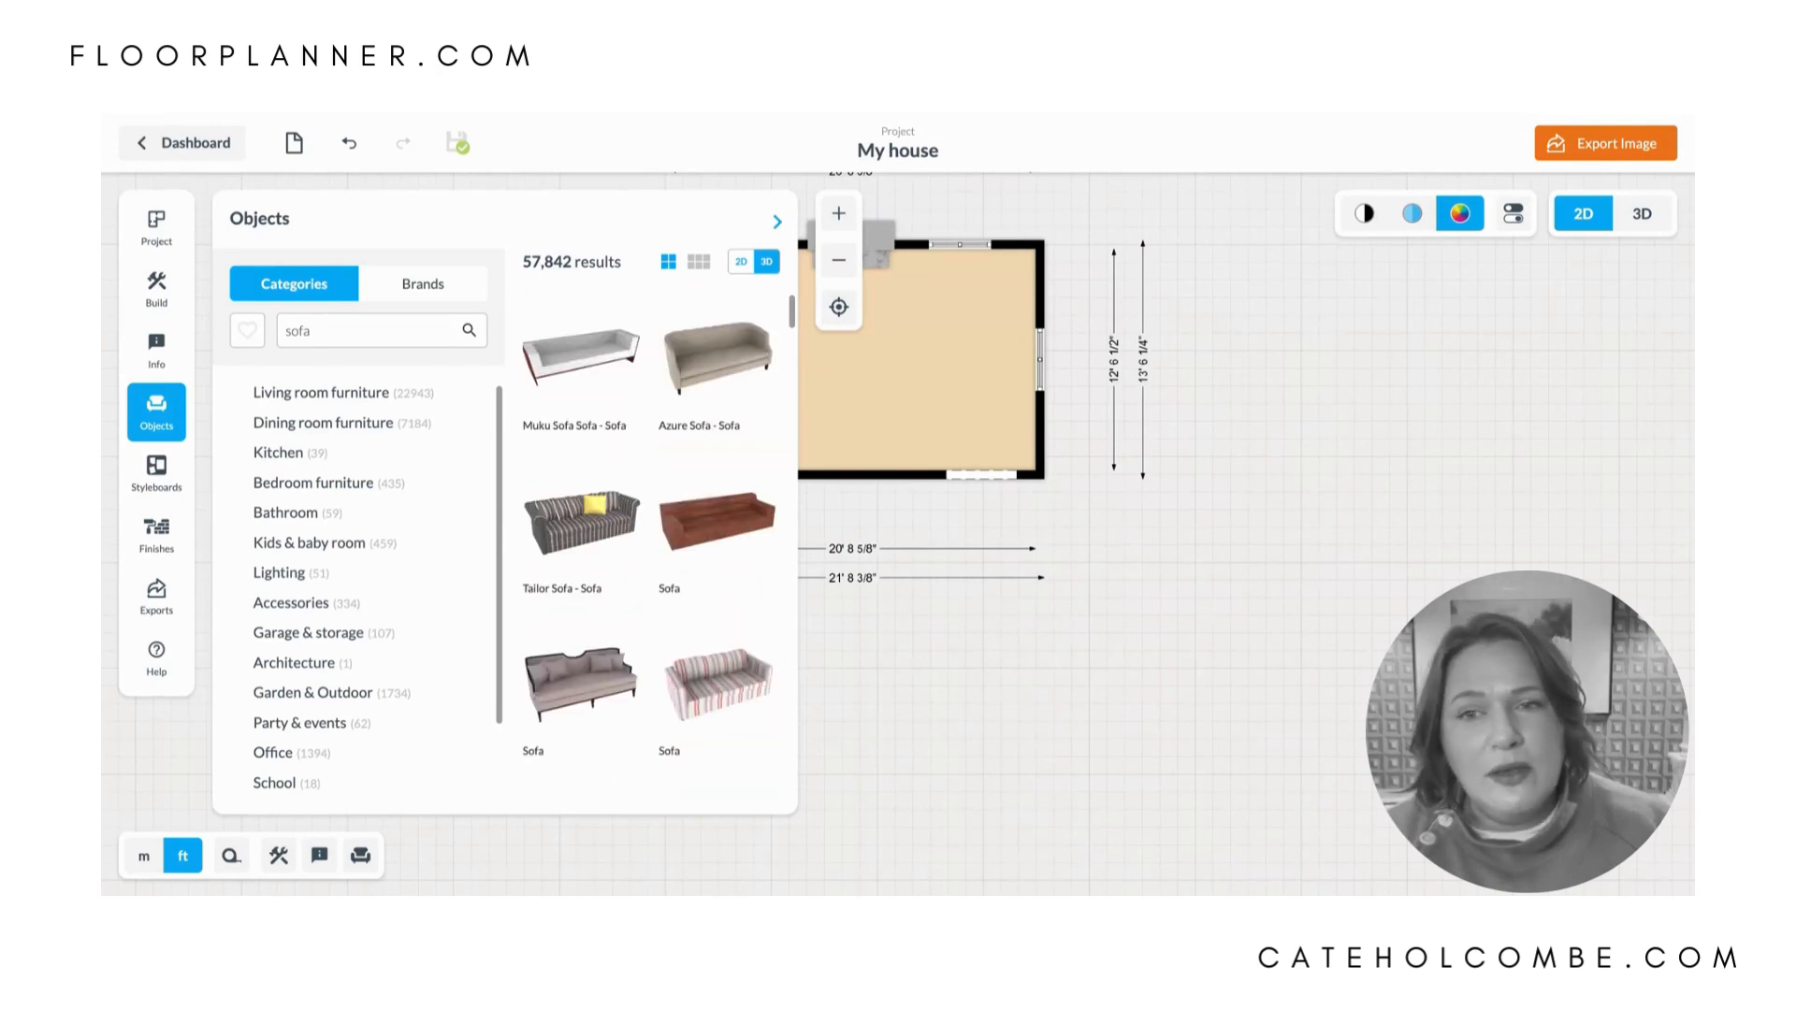
scroll(631, 547, "down", 5)
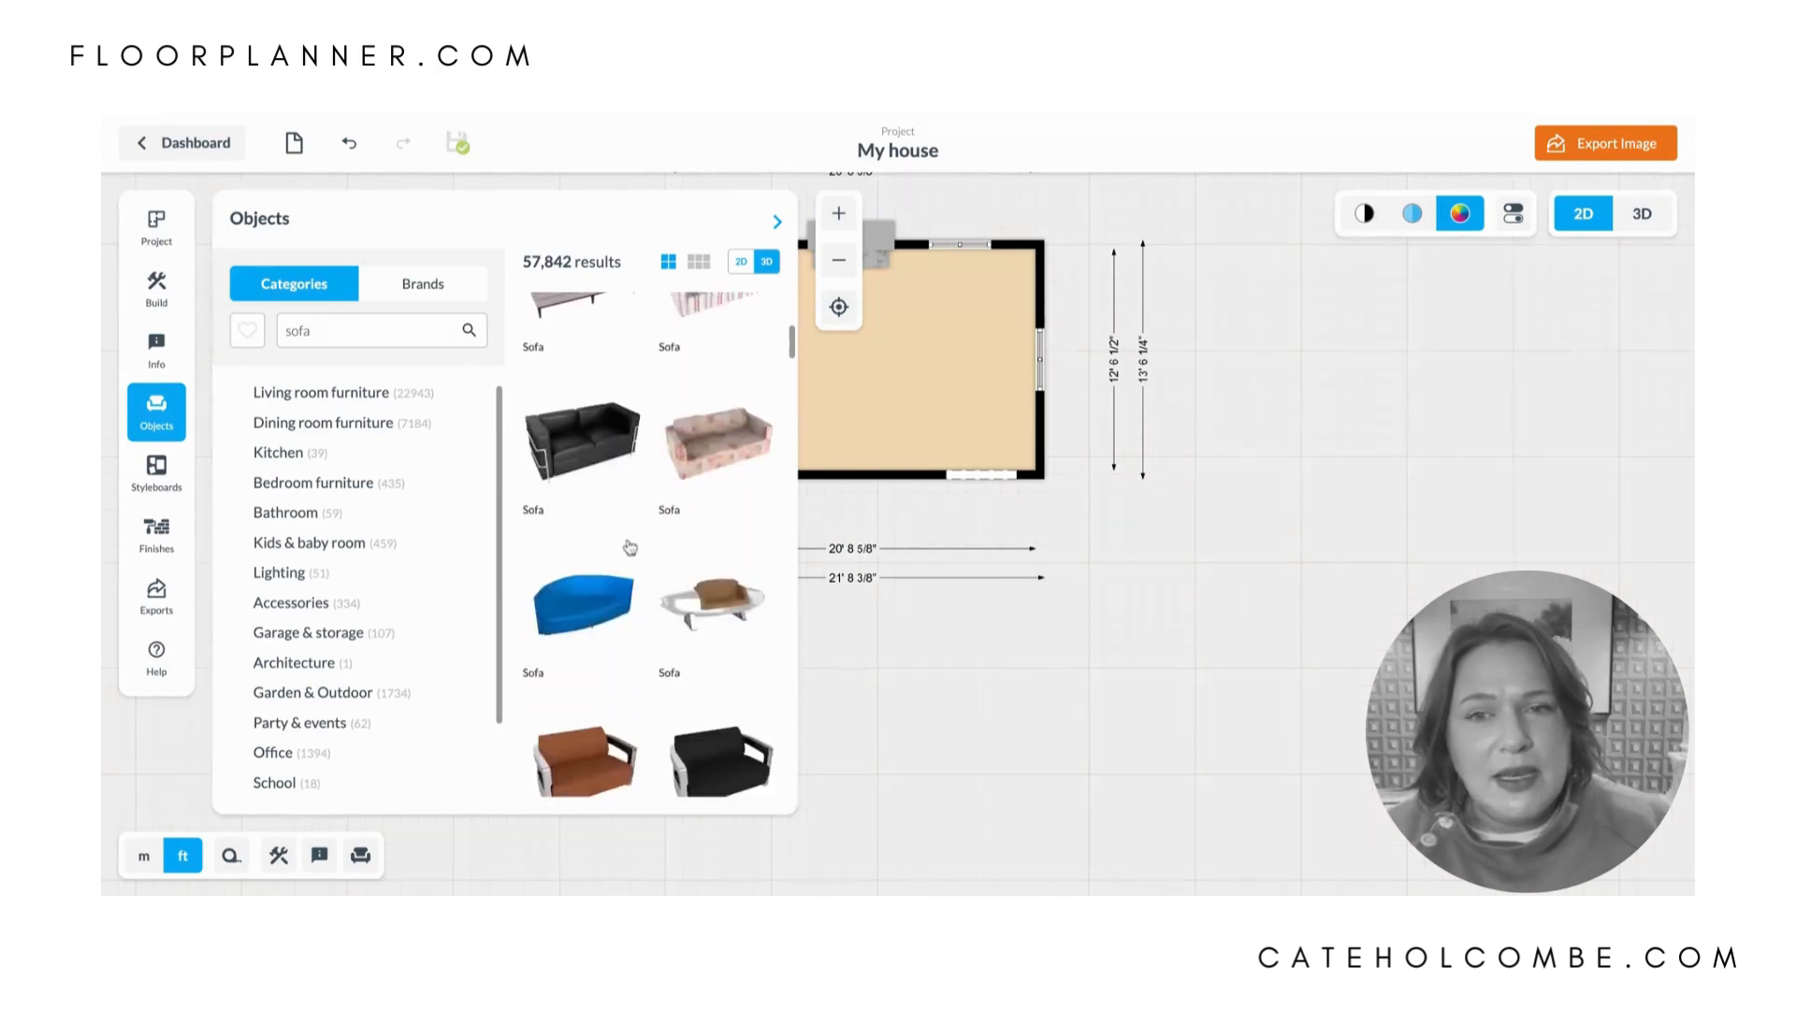
scroll(629, 547, "up", 5)
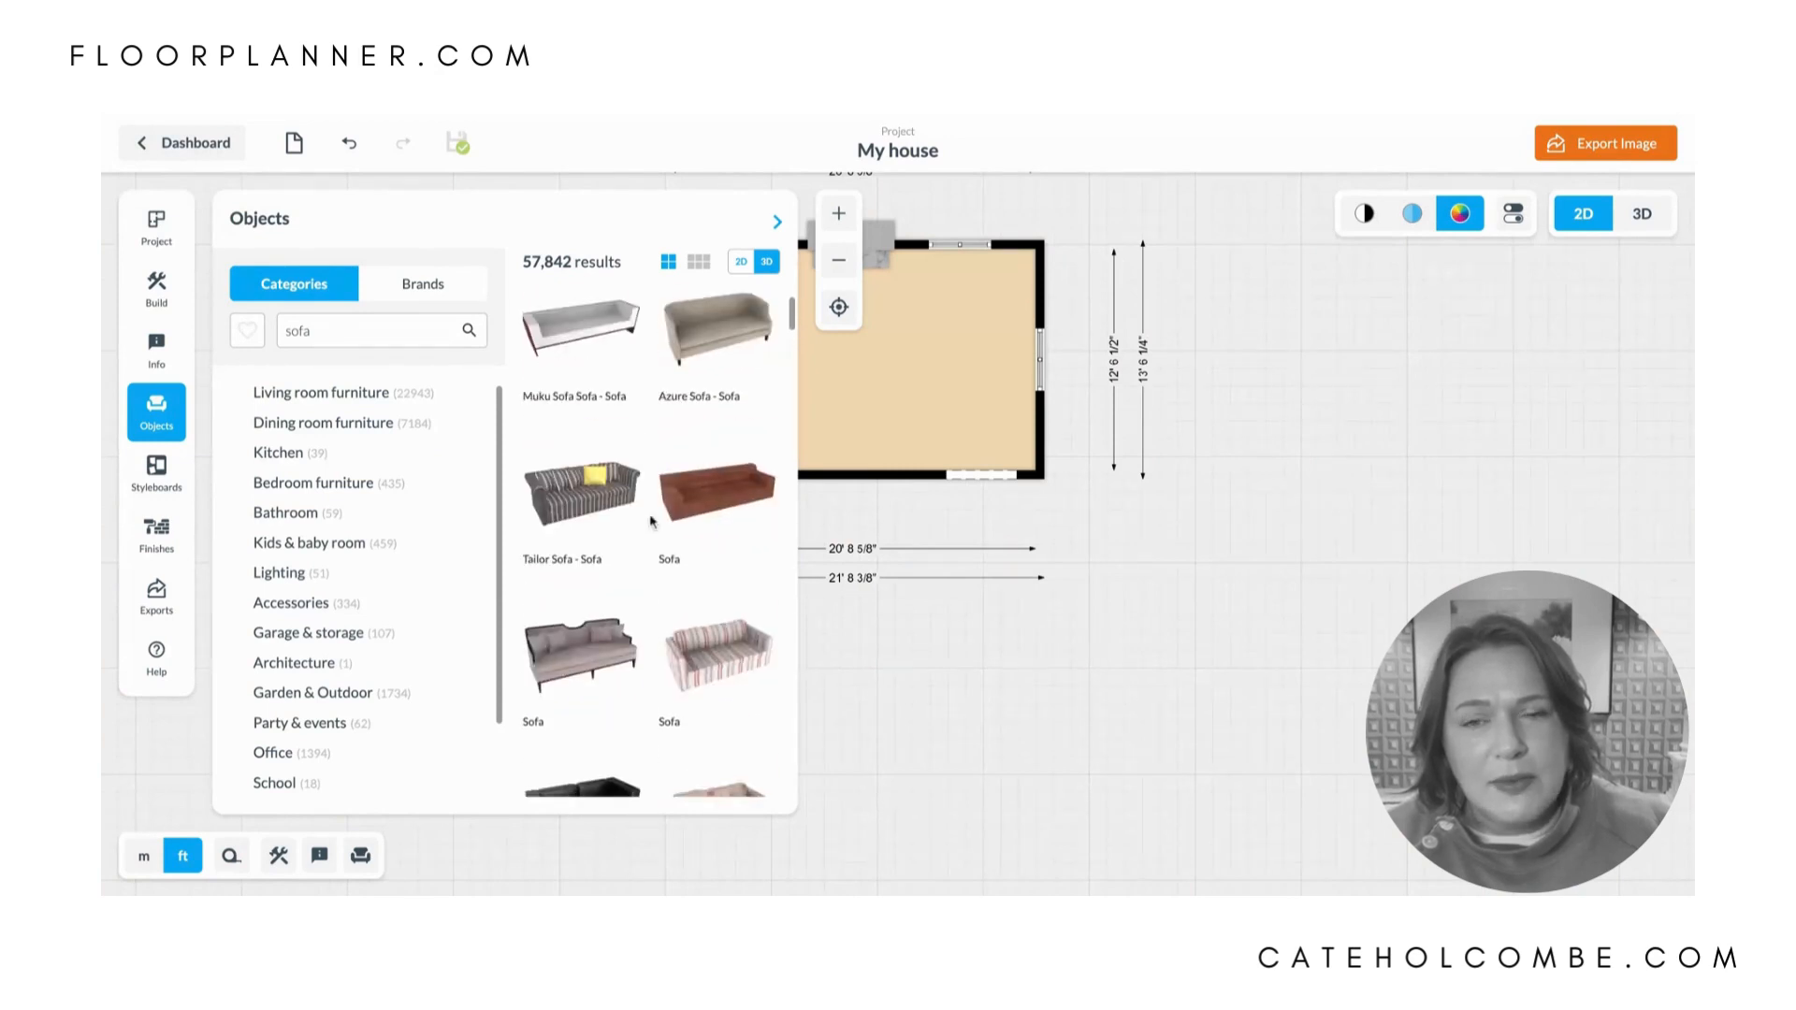
left_click_drag(587, 368, 882, 368)
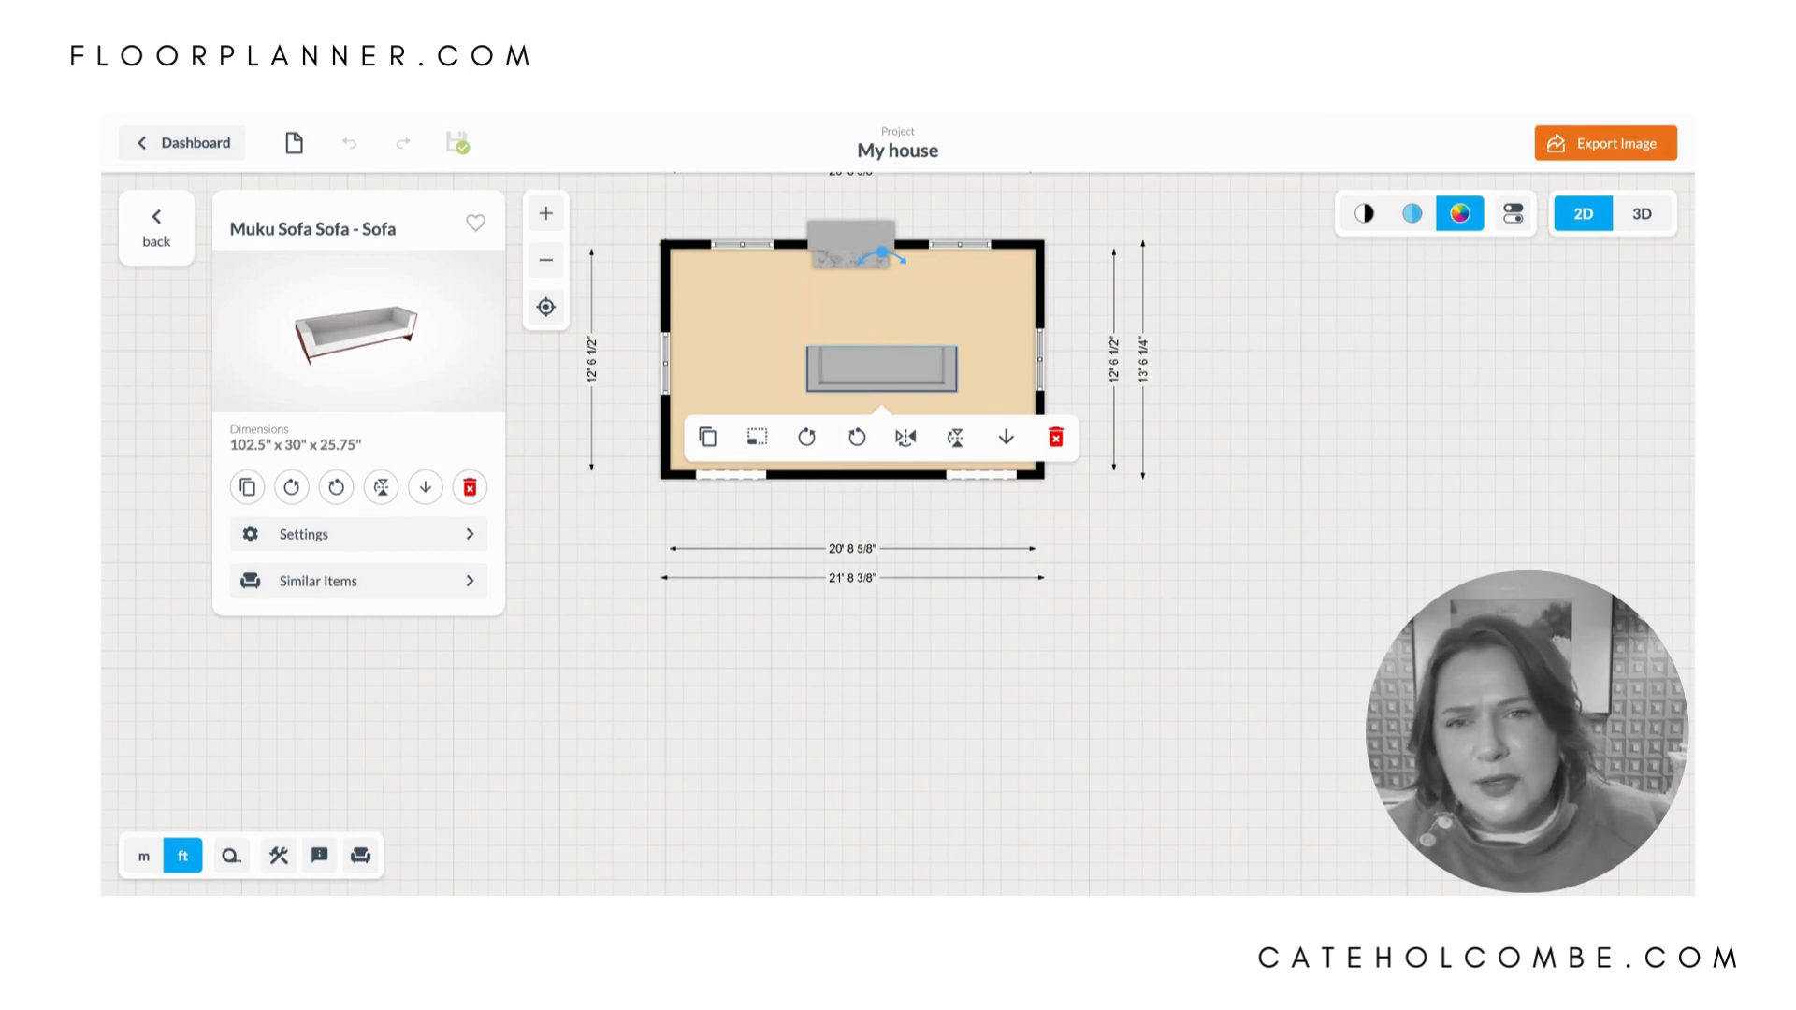
- Set the sofa's length to 40" and its width to 85"
key("Escape")
left_click(881, 368)
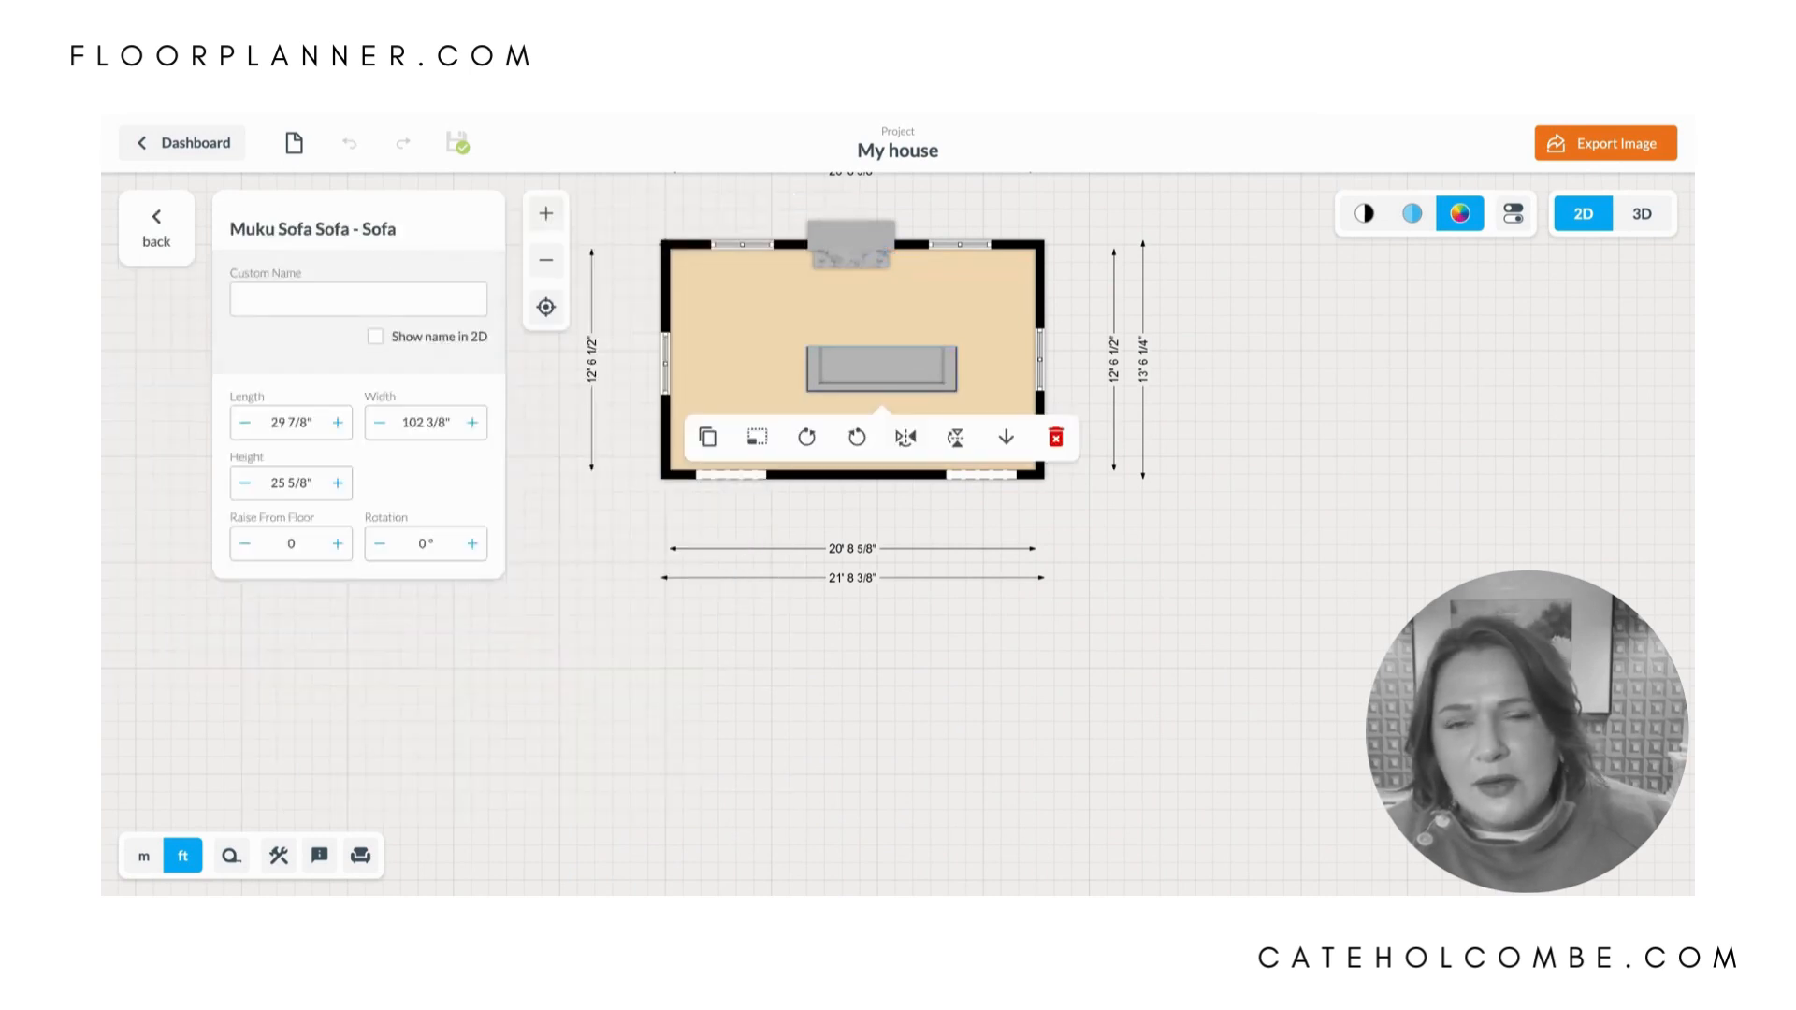
left_click(270, 422)
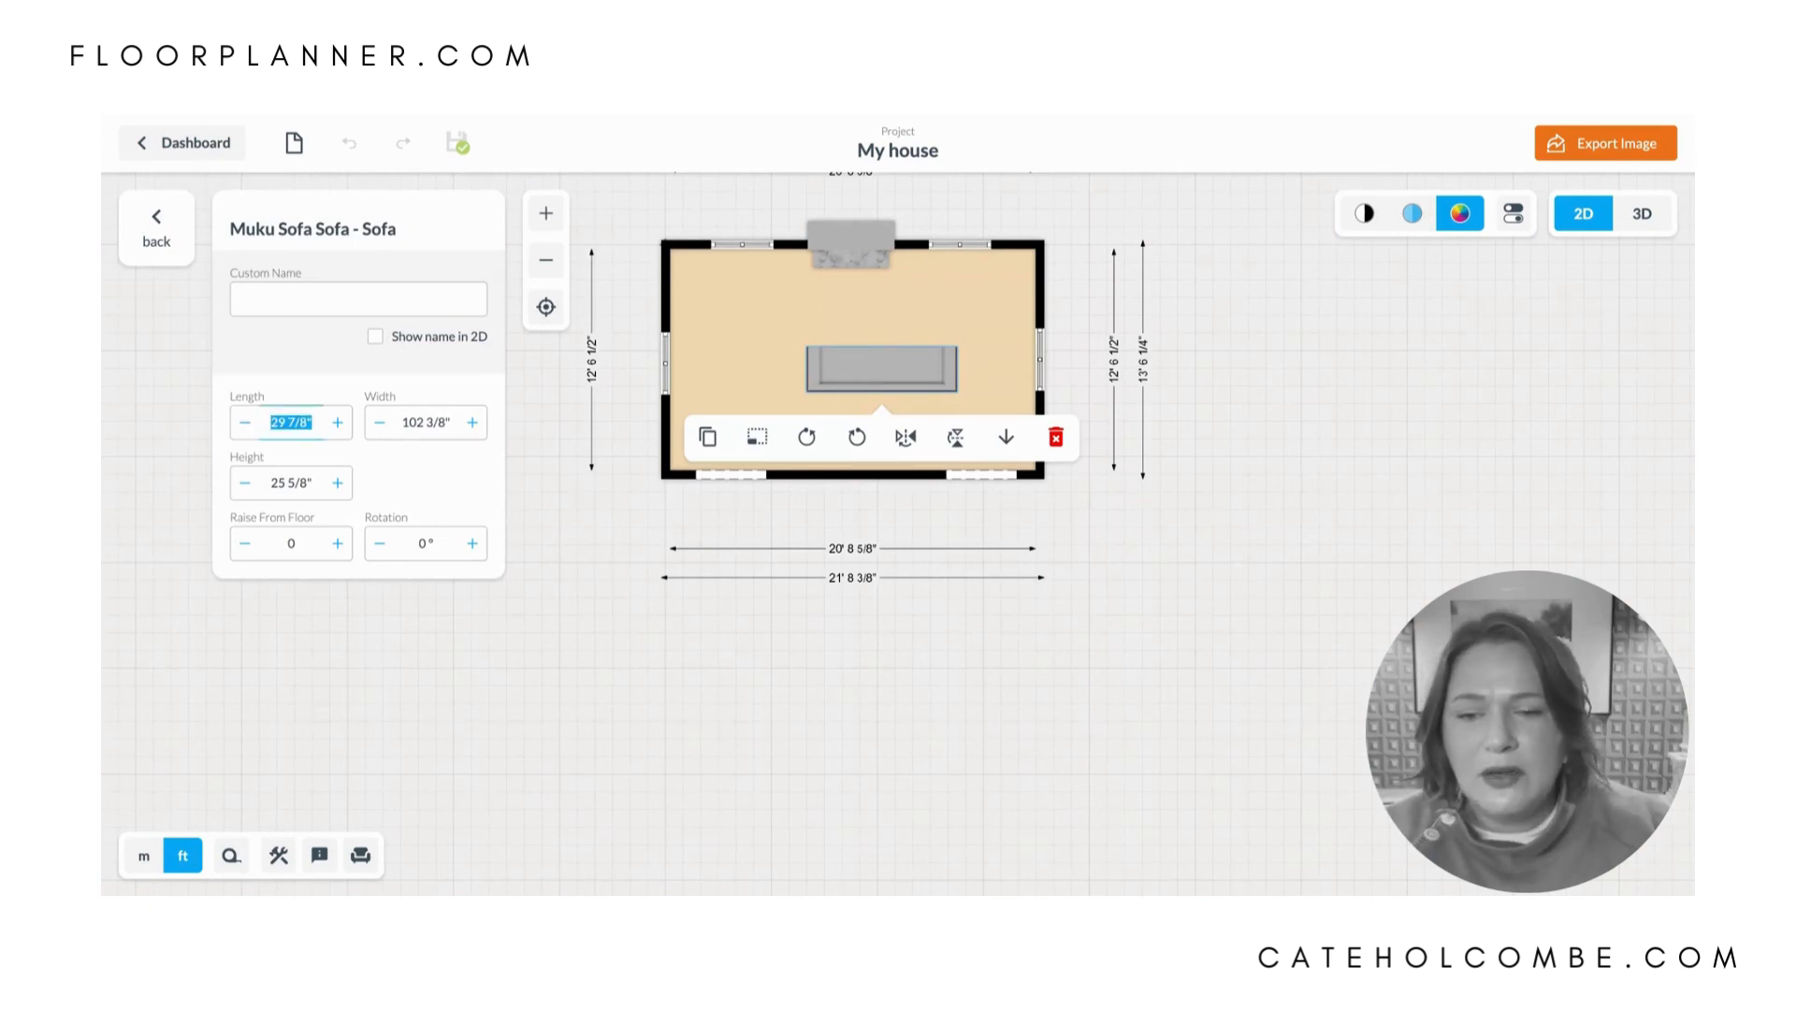
type("40")
key("Tab")
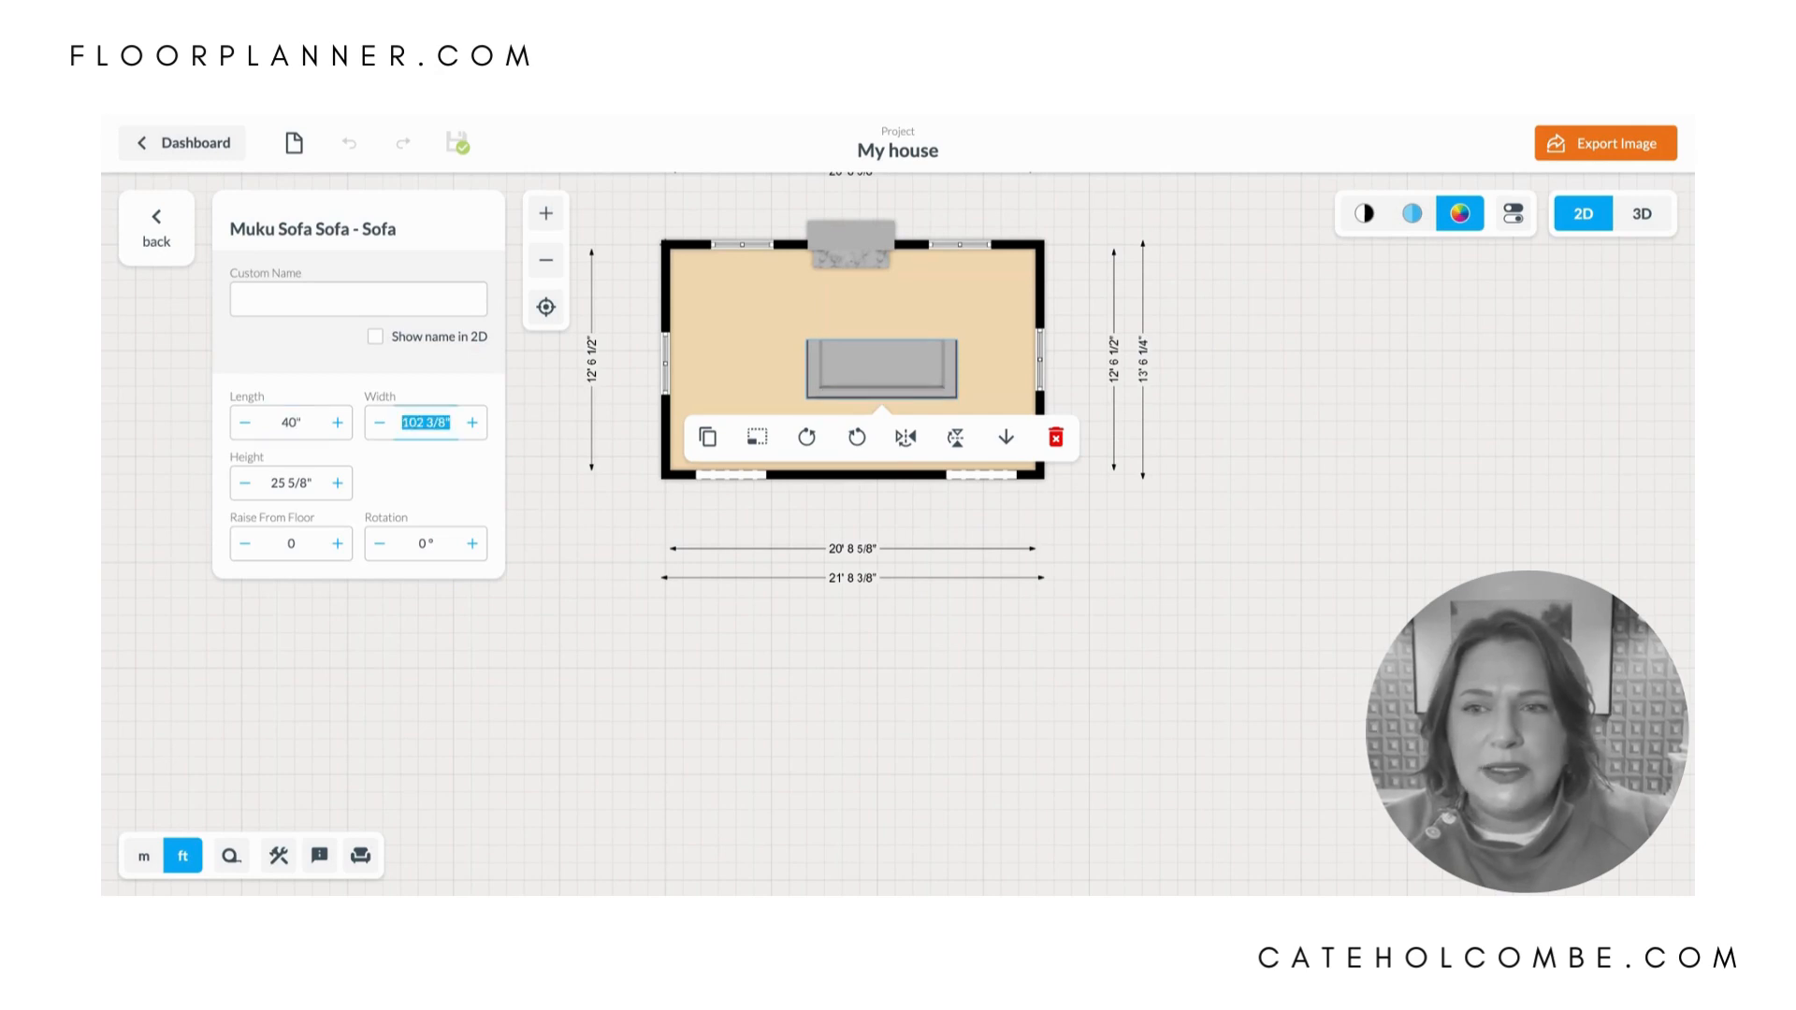
type("85")
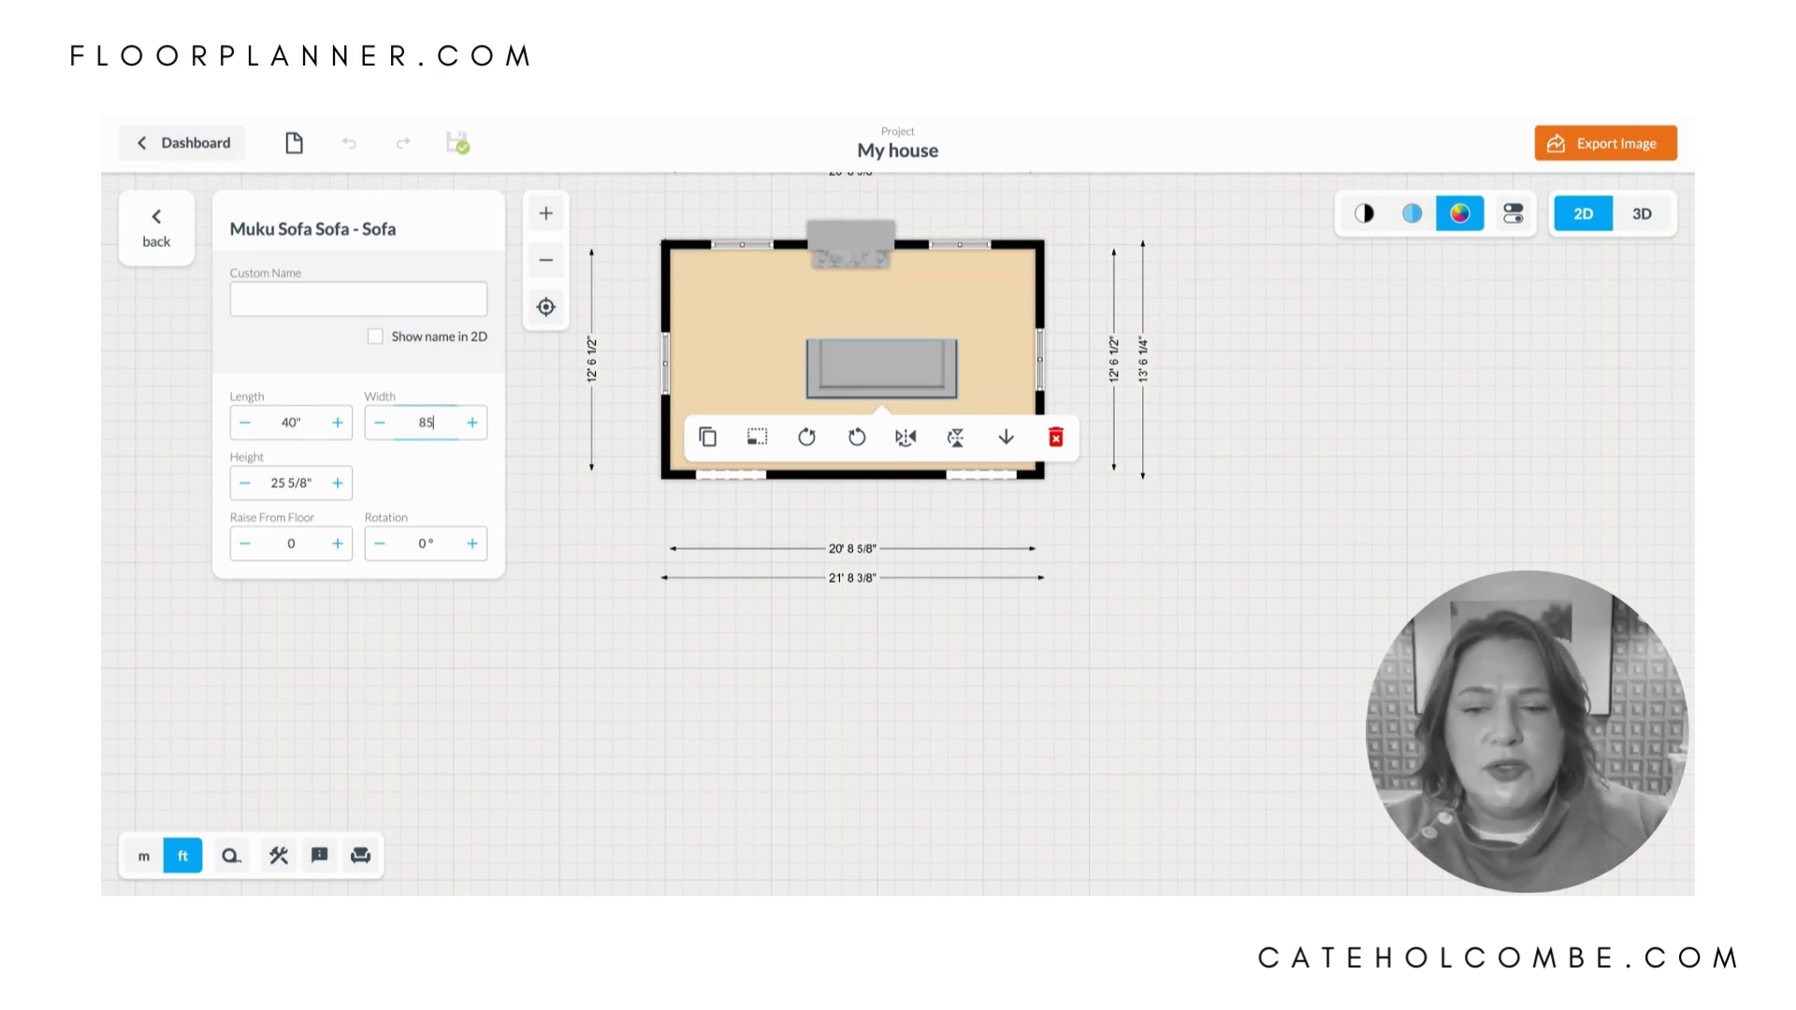
key("Return")
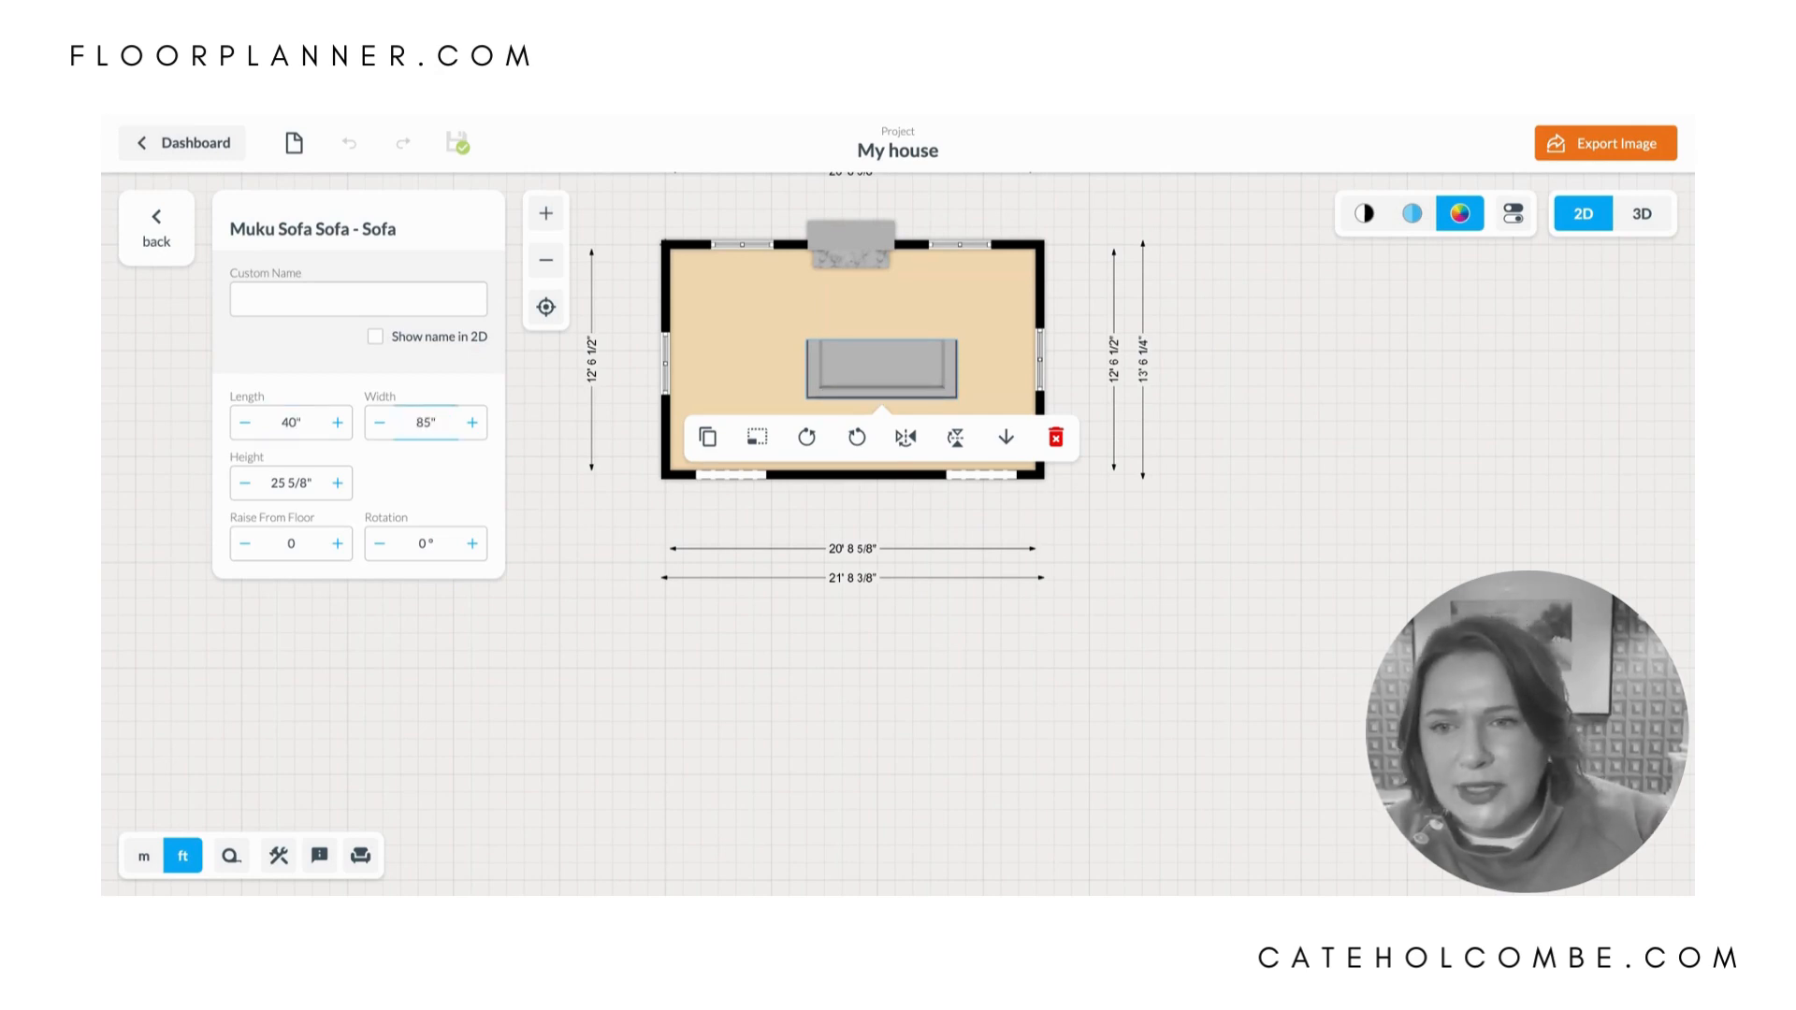
key("Tab")
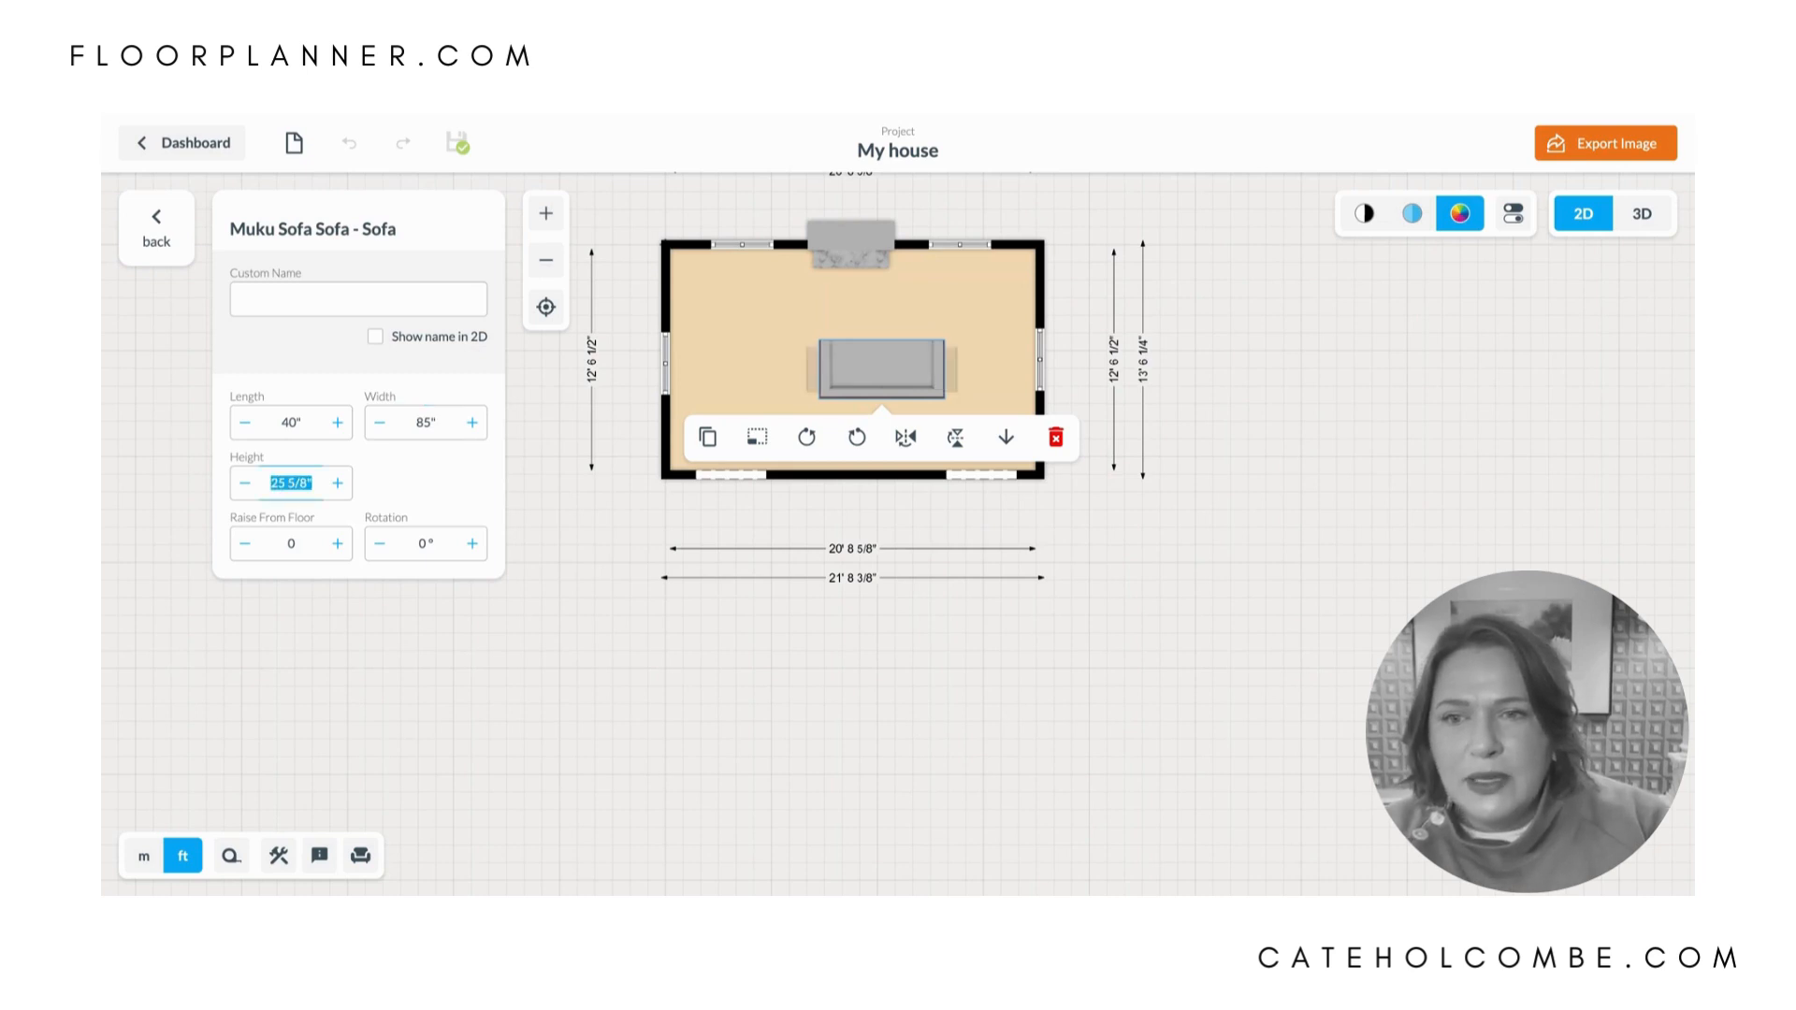
left_click(770, 358)
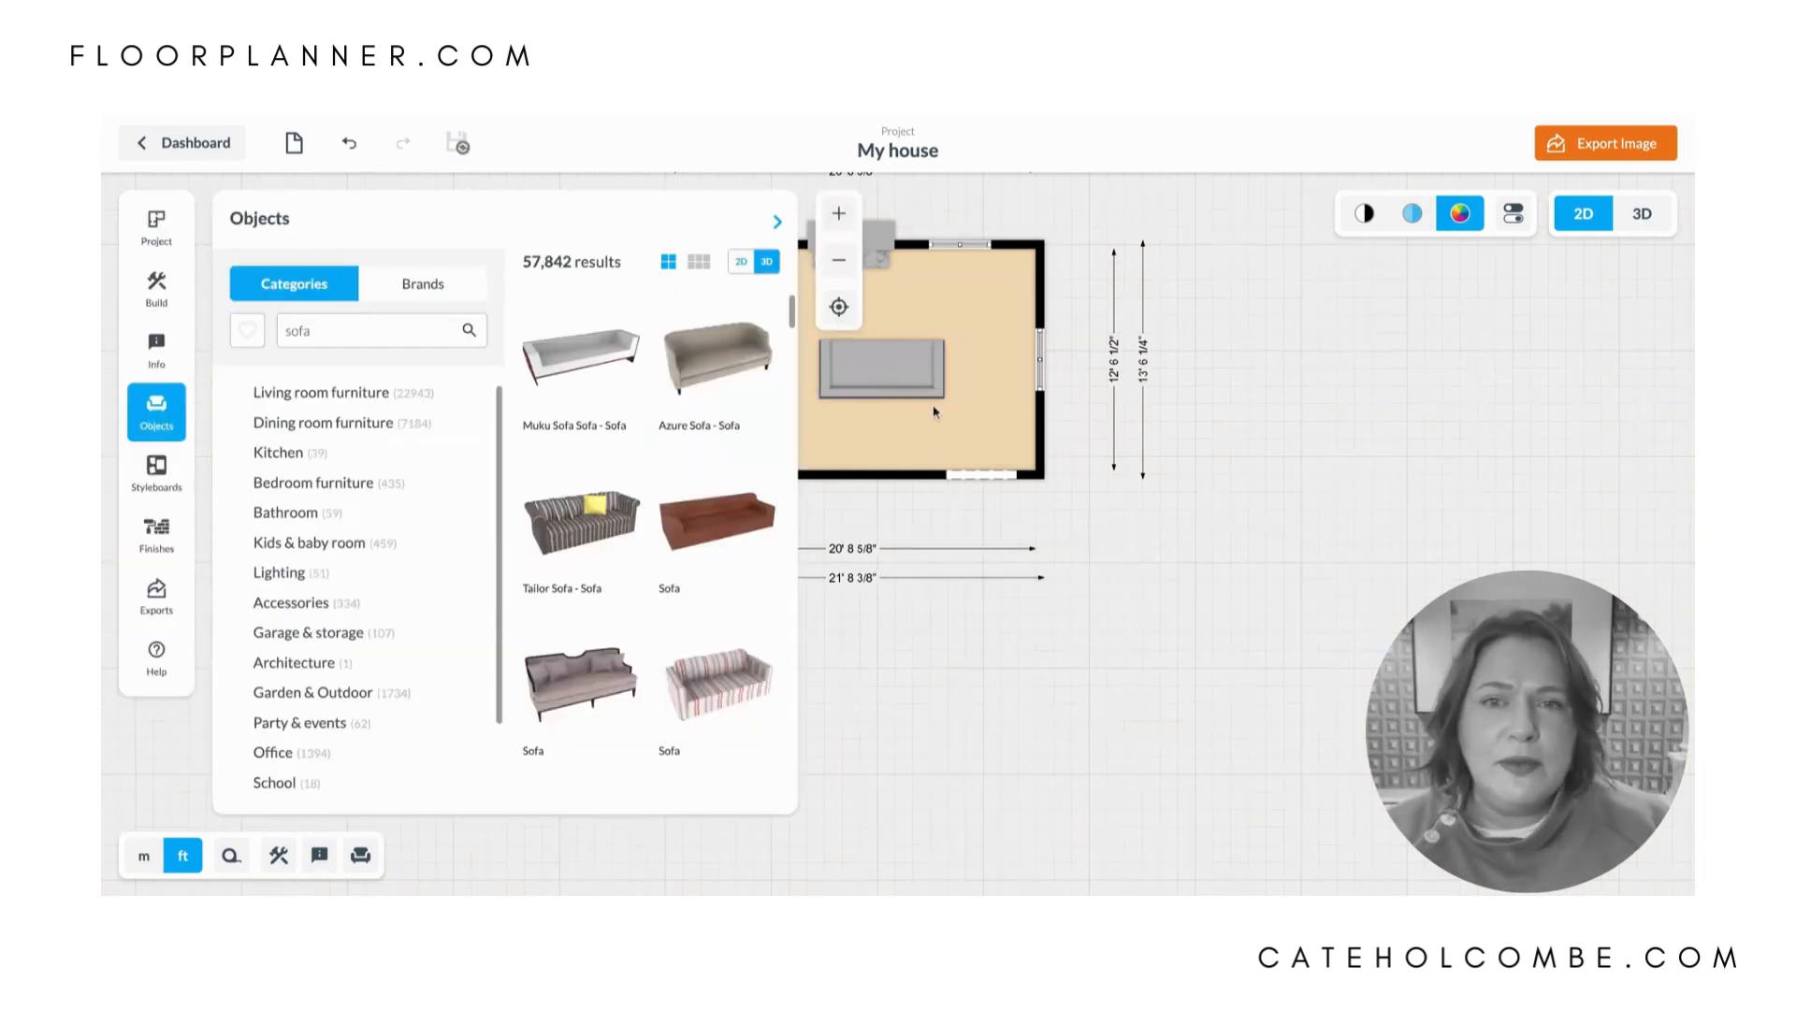
- Rotate the sofa a quarter turn clockwise and move it toward the left wall, facing the right side of the room
left_click(909, 369)
left_click_drag(885, 254, 1003, 376)
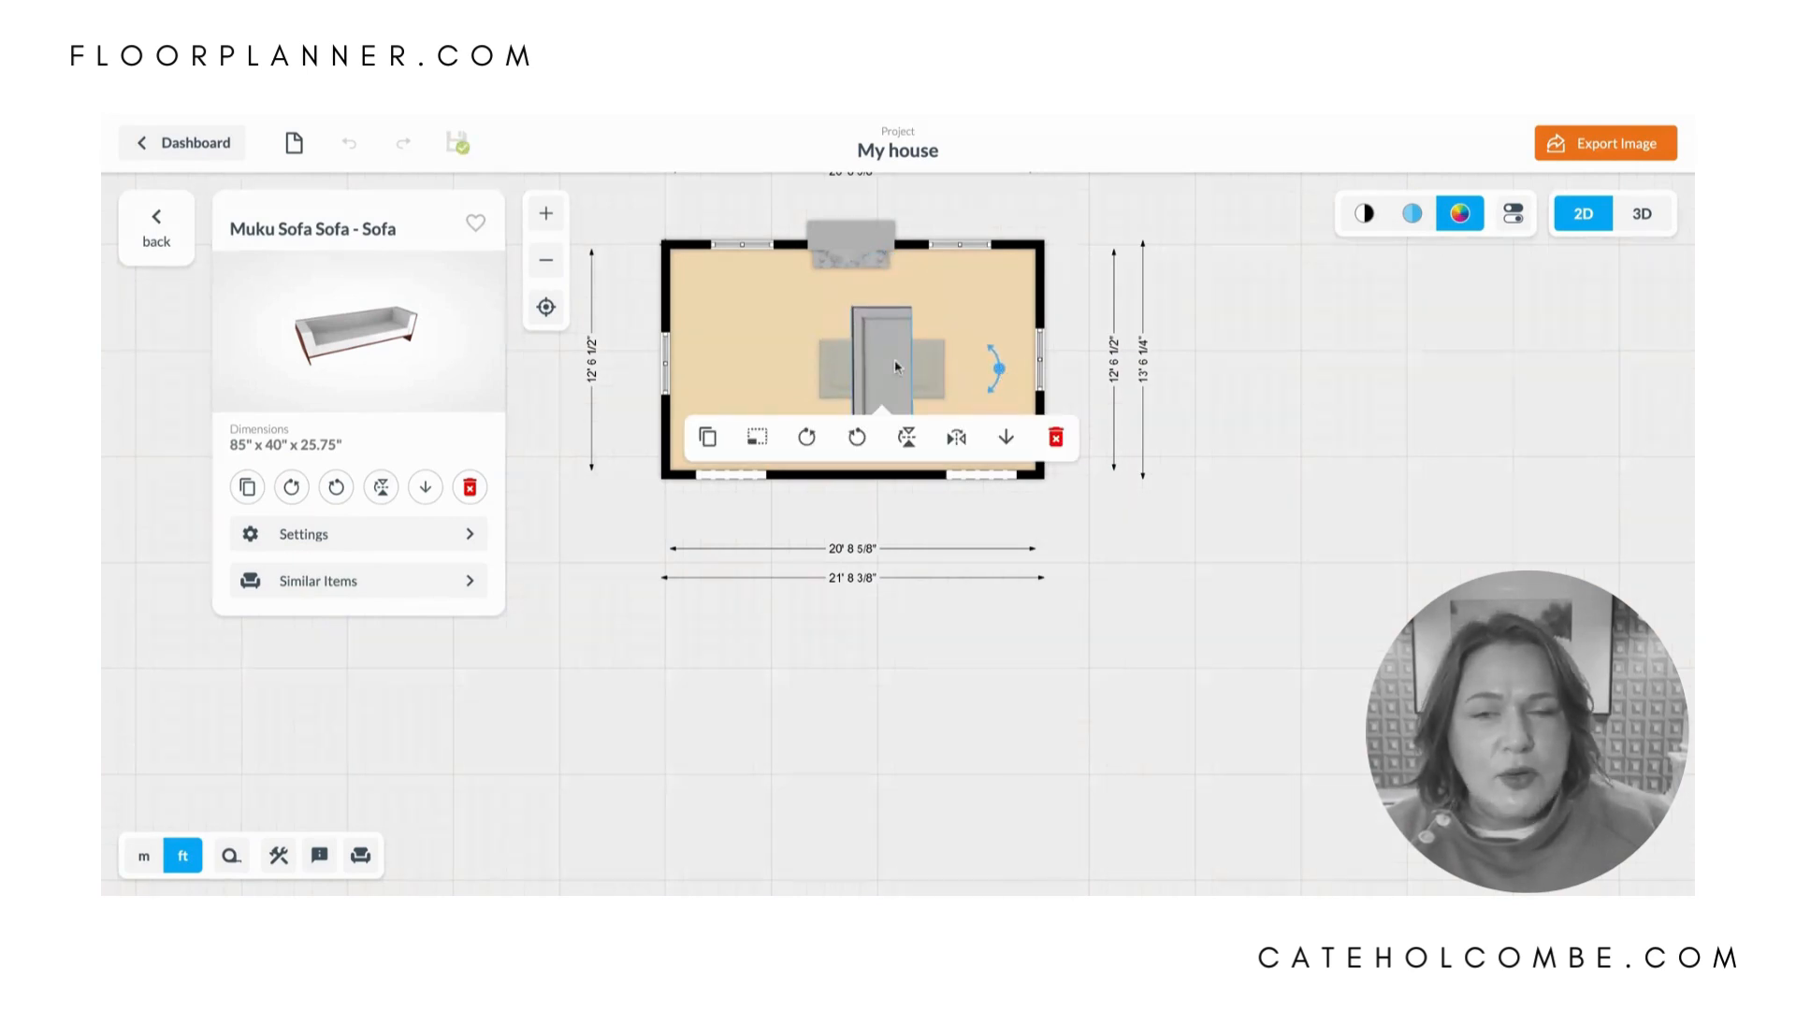
left_click_drag(886, 380, 795, 366)
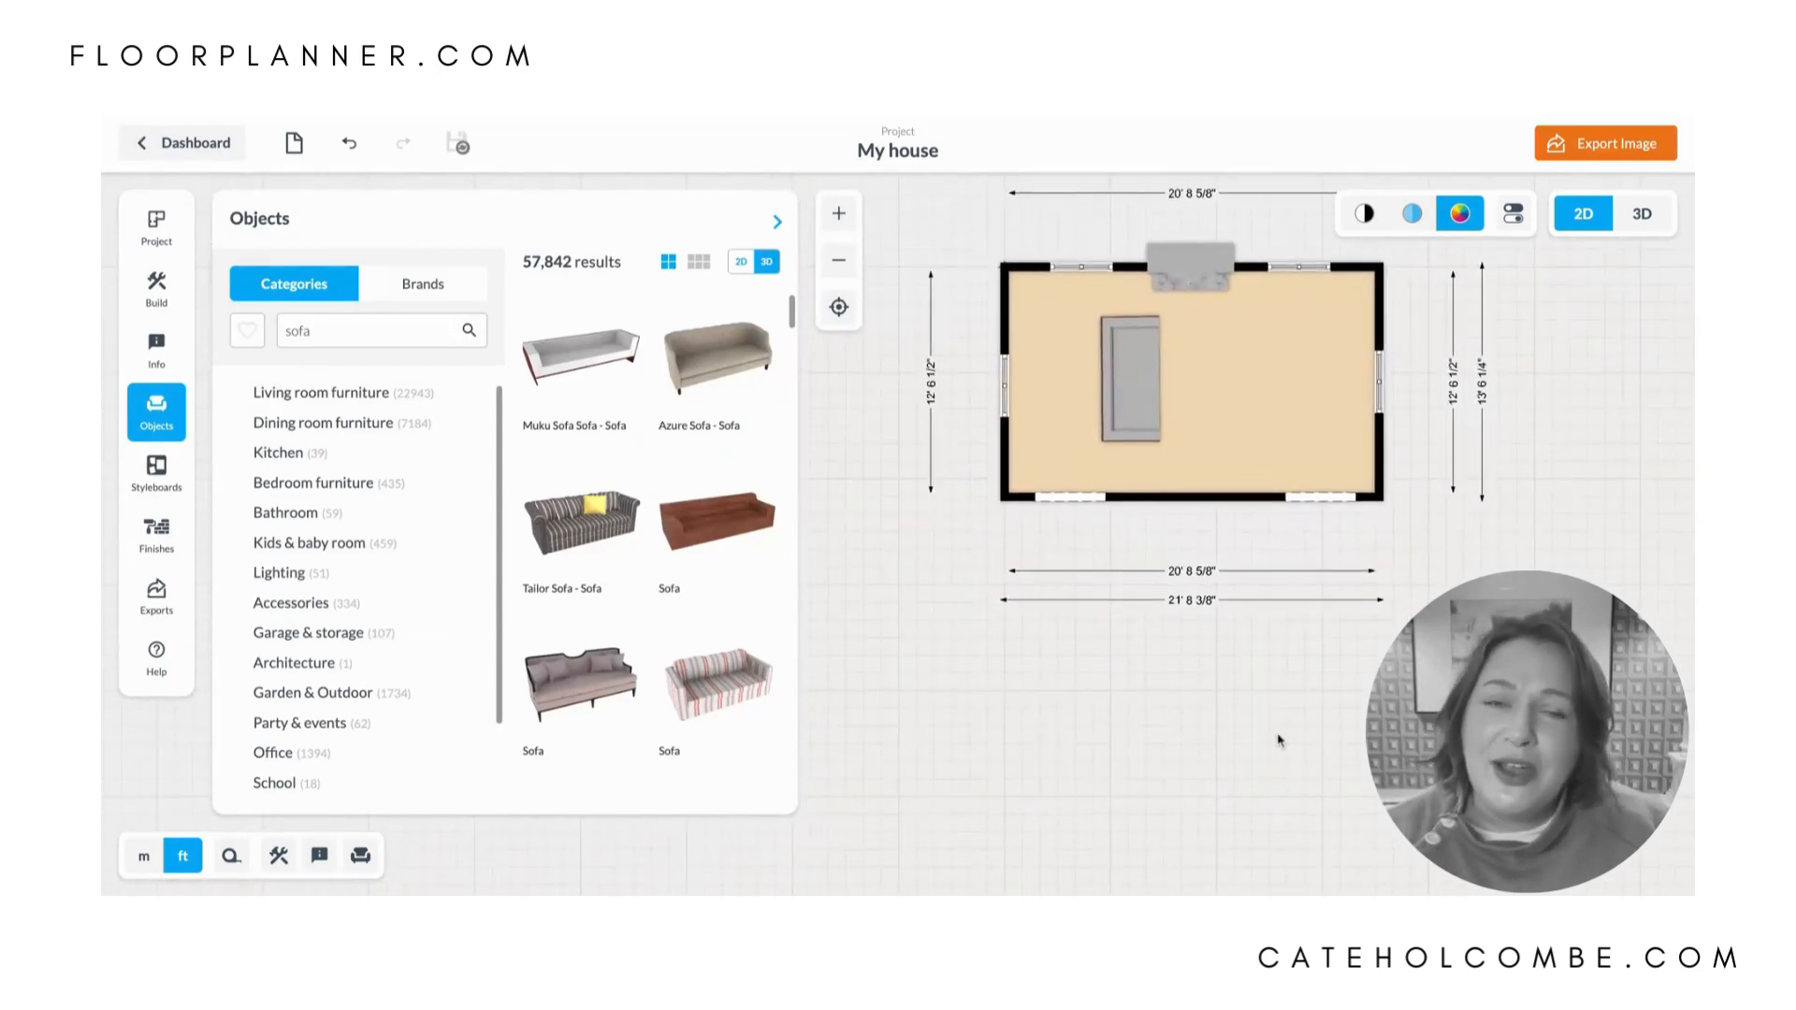
left_click_drag(1141, 430, 1130, 418)
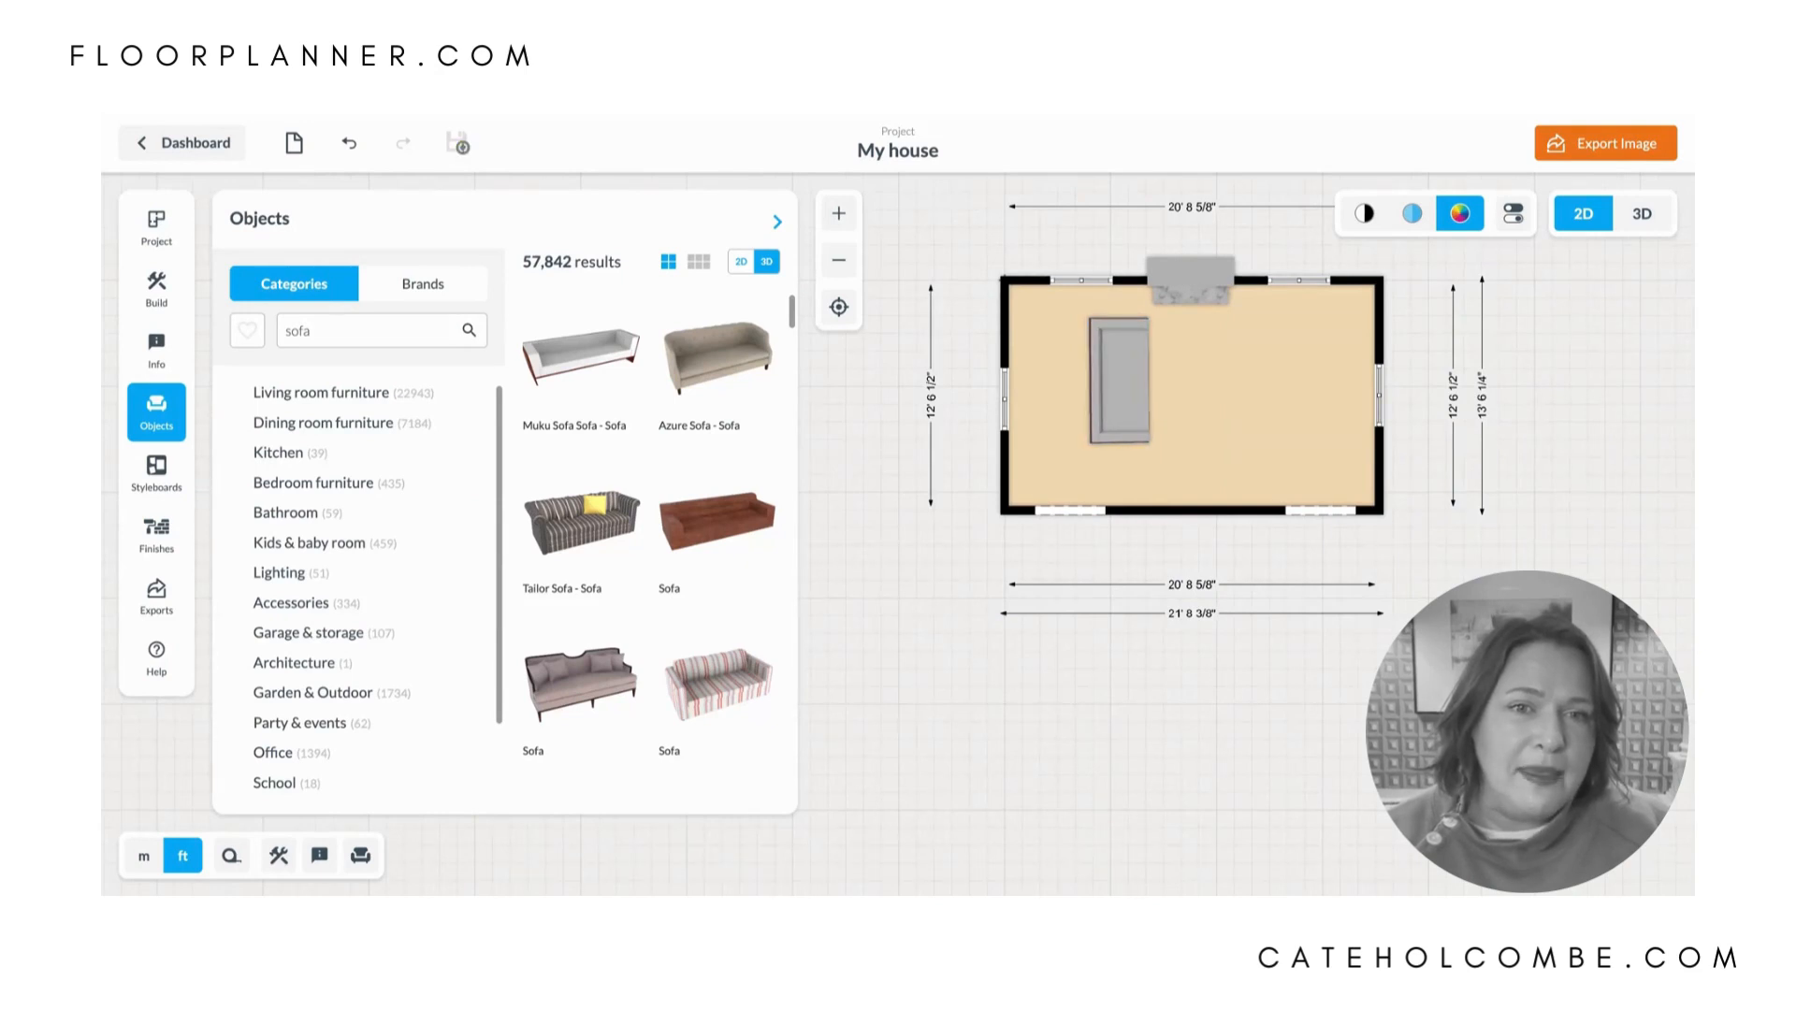
left_click(1125, 401)
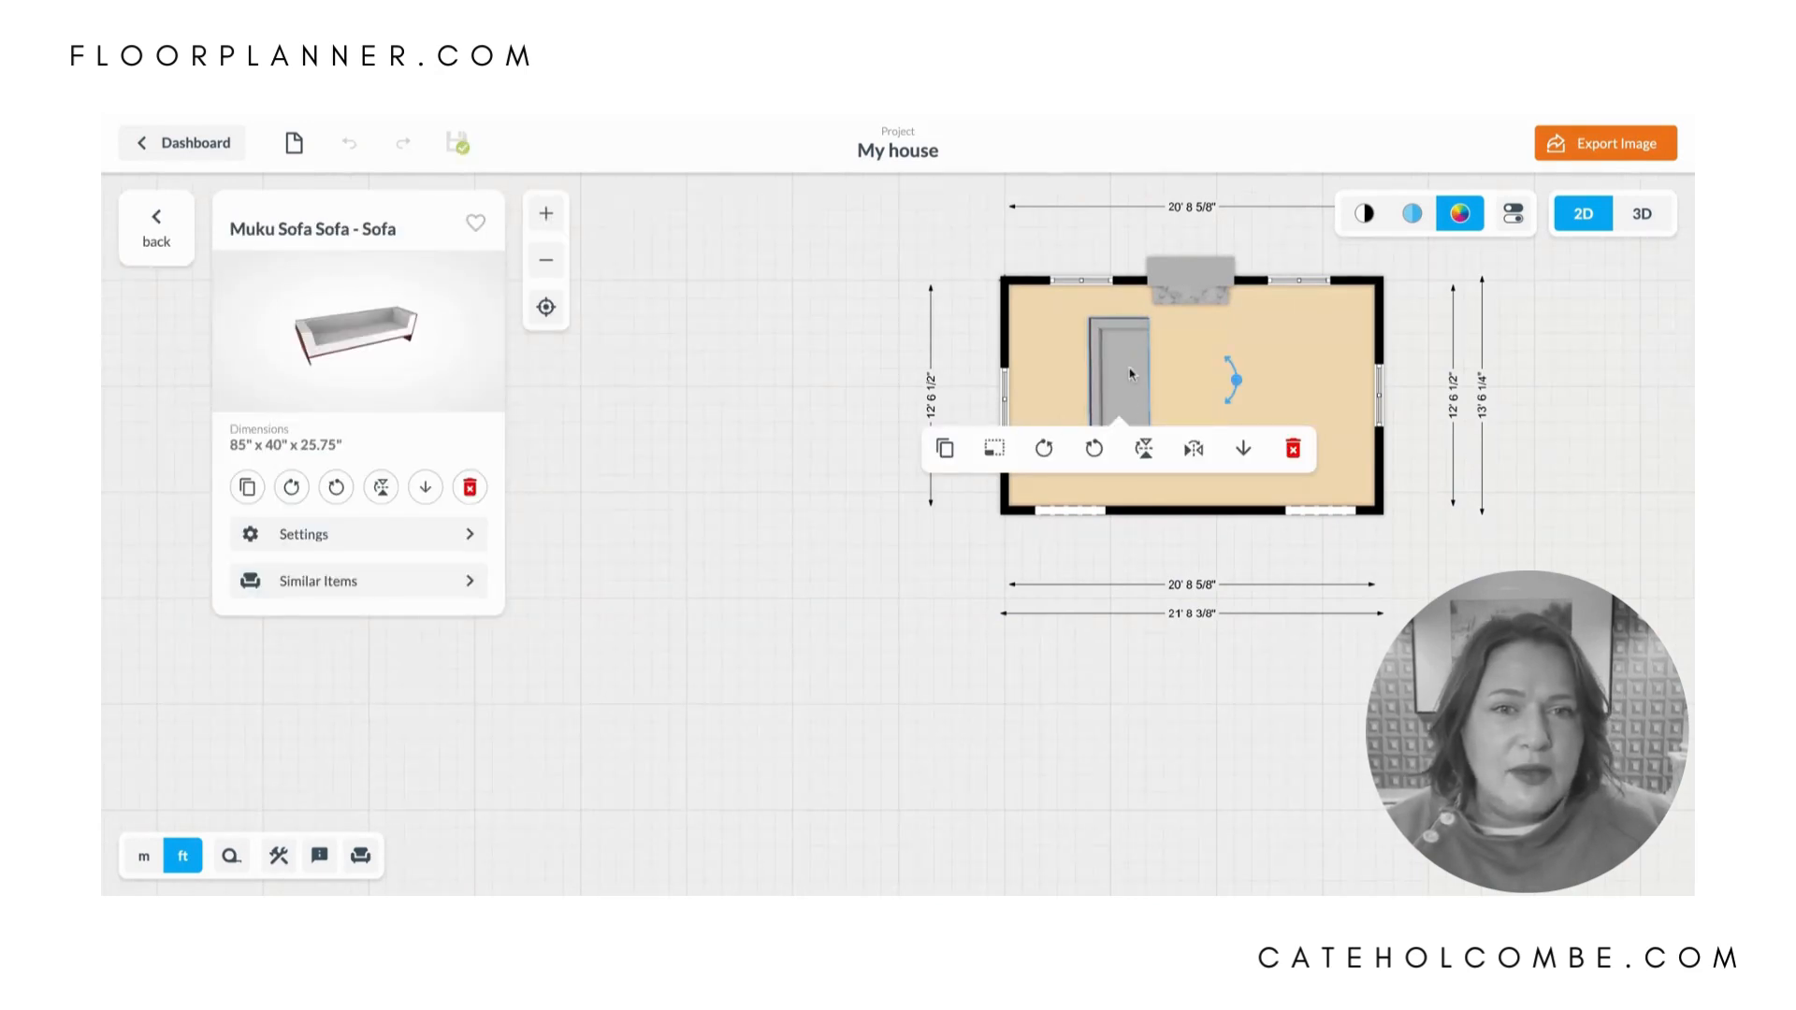
mouse_move(1131, 374)
left_mouse_down()
mouse_move(1085, 387)
mouse_move(1111, 379)
mouse_move(1111, 395)
left_mouse_up()
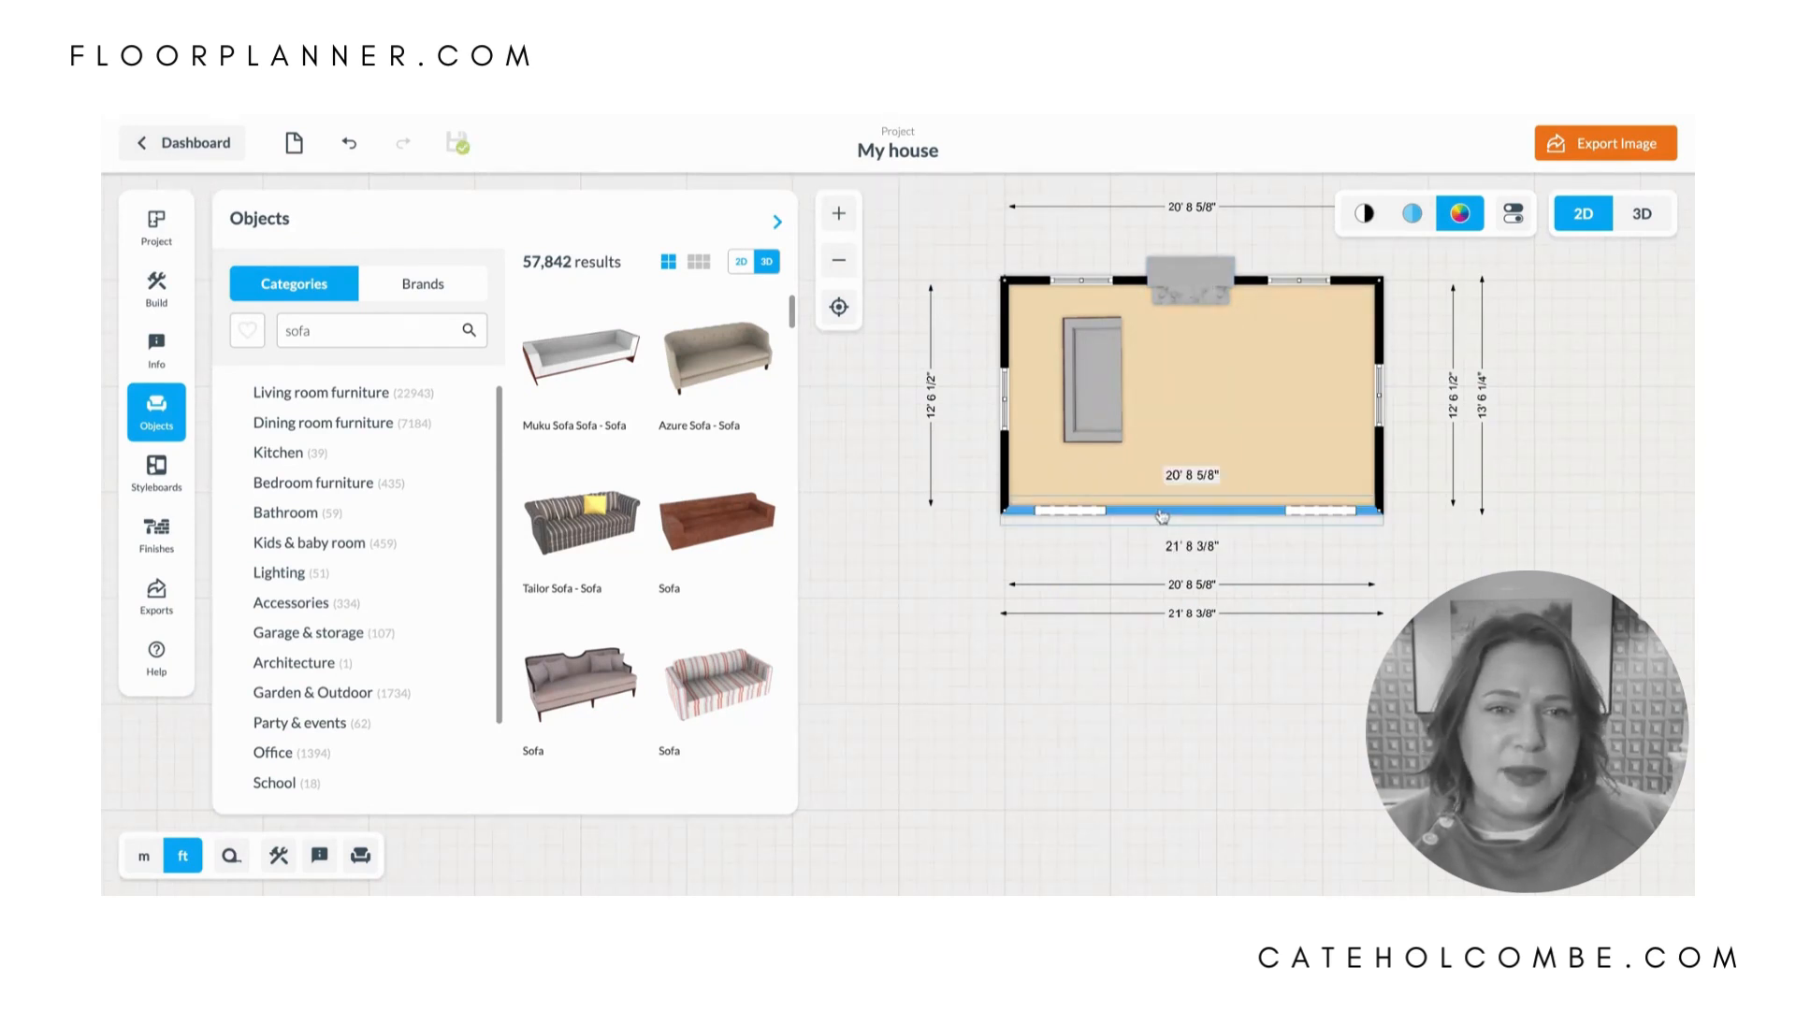
- Search the objects for "console", place the logan media console against the lower wall between the entryways, and nudge the sofa slightly upward
double_click(393, 328)
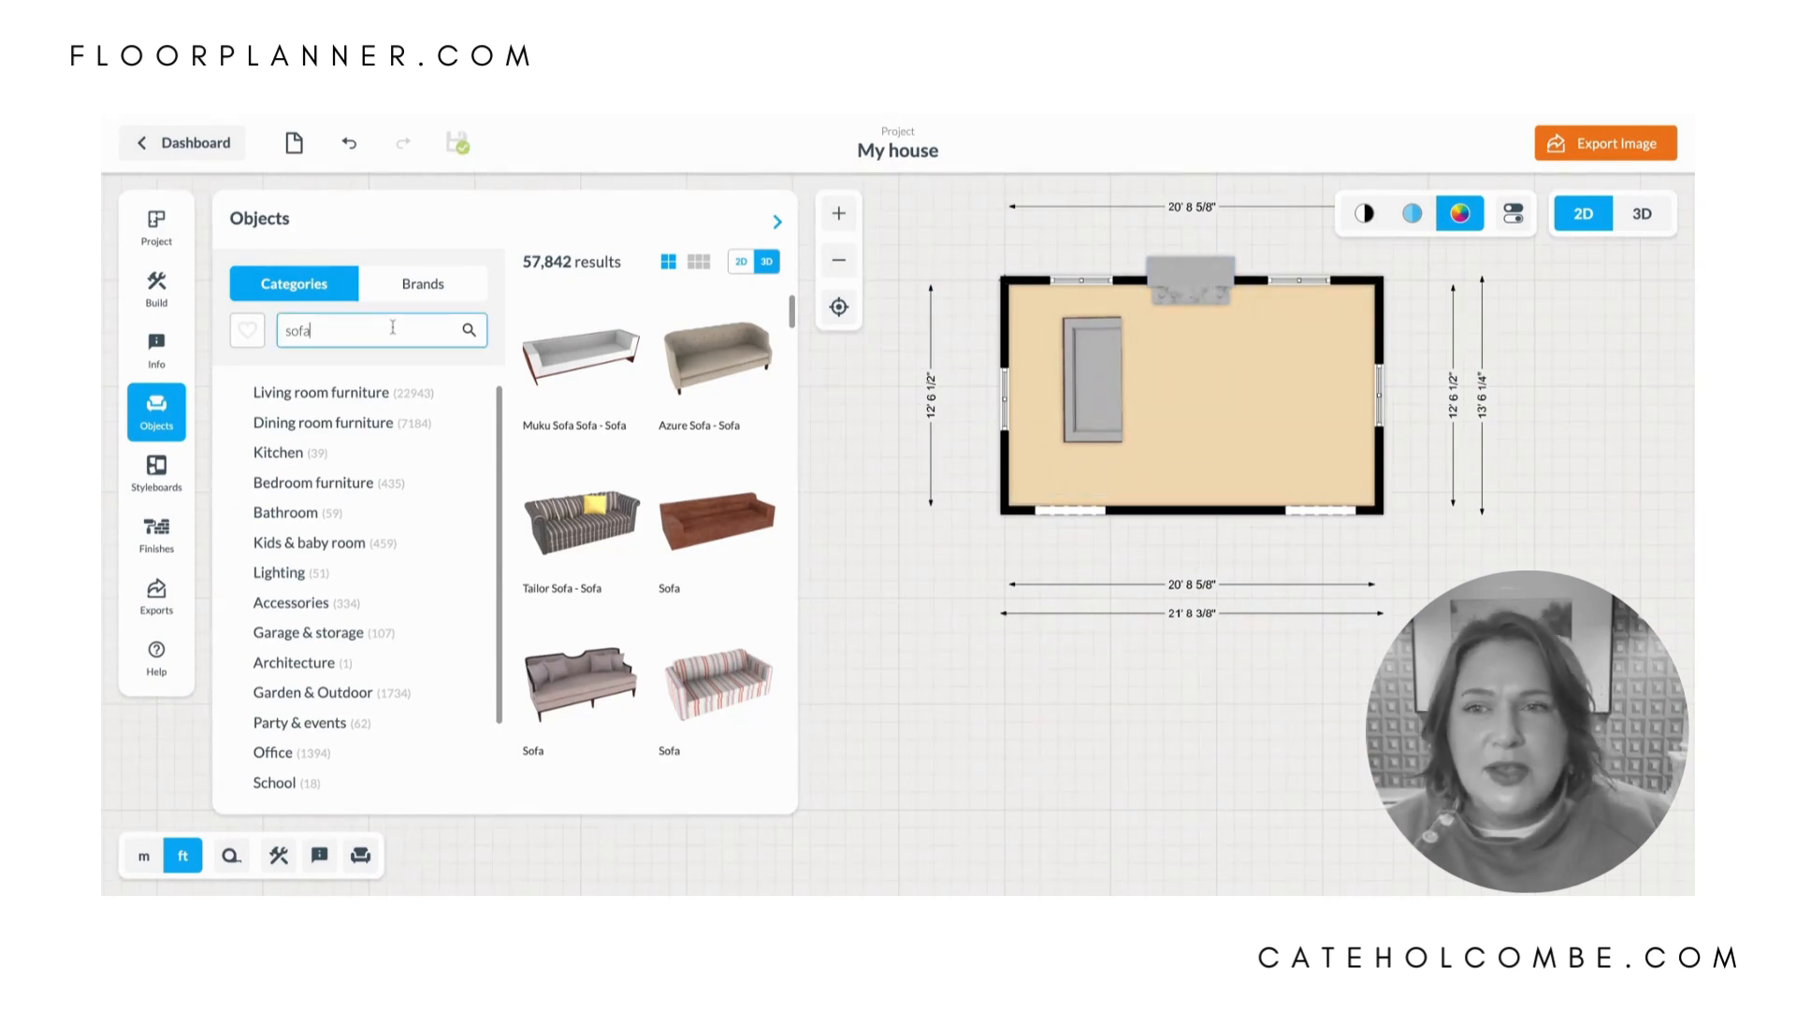
type("co")
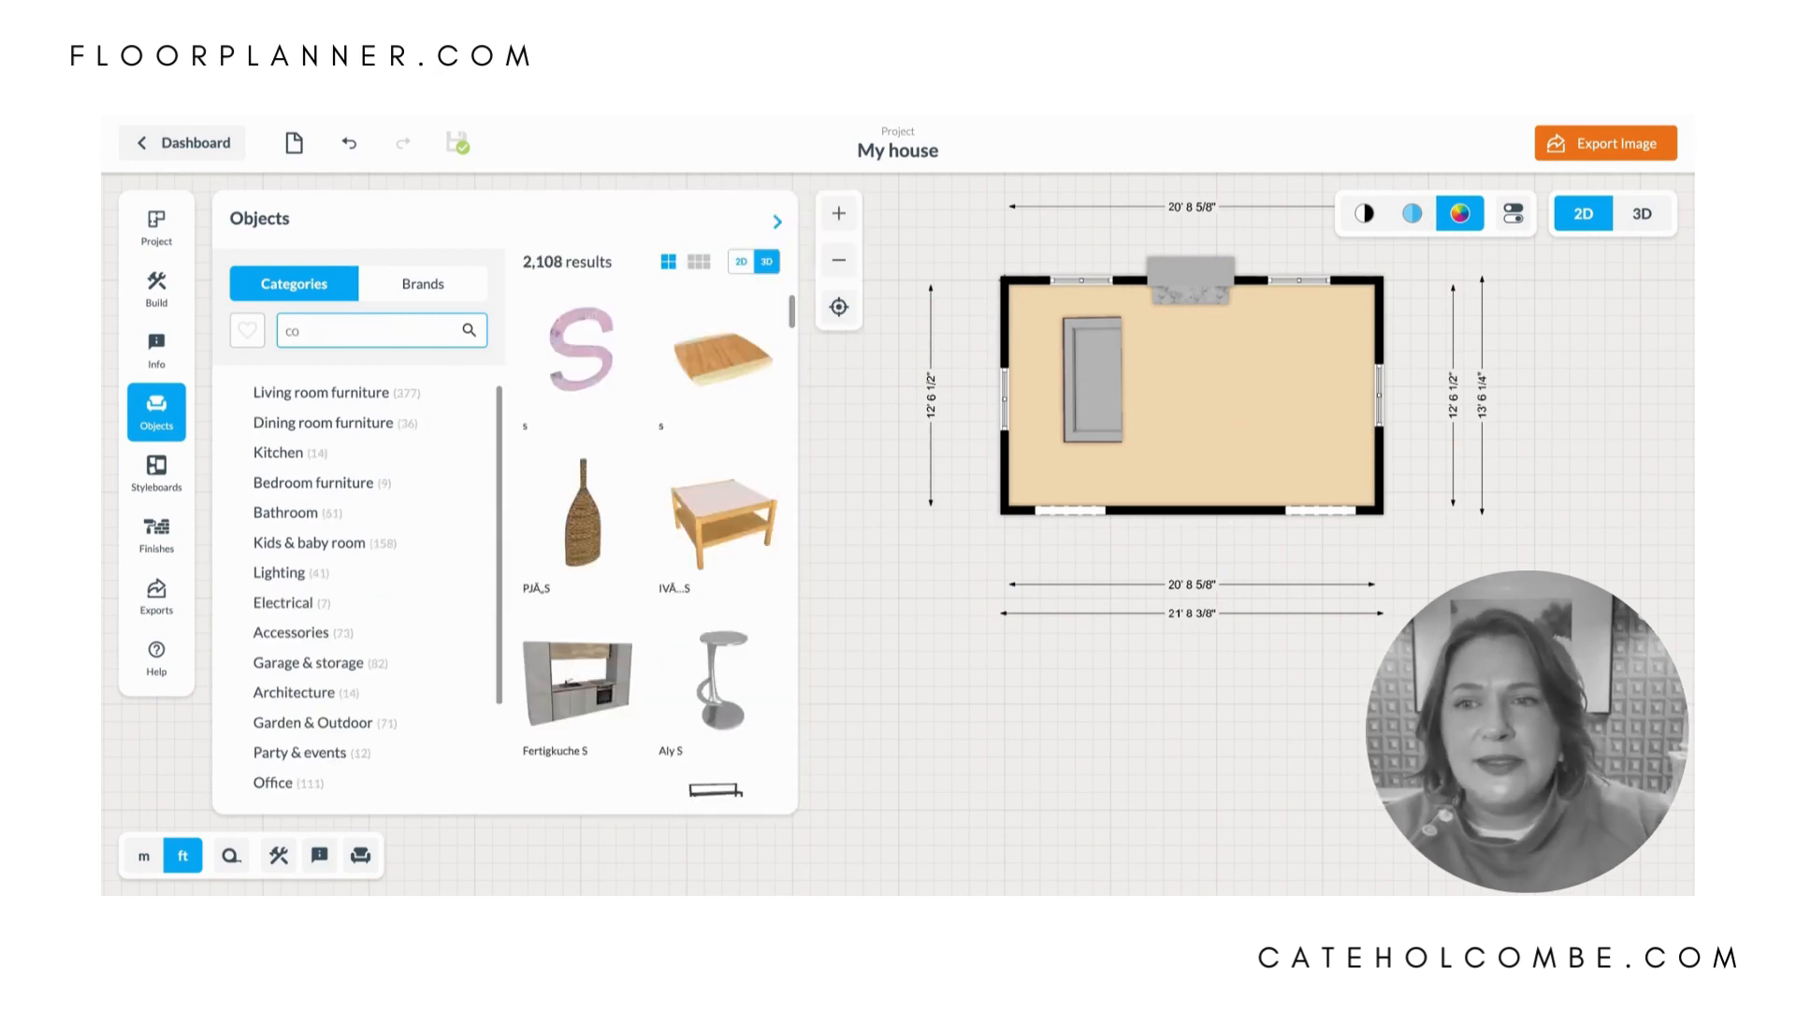
type("nsole")
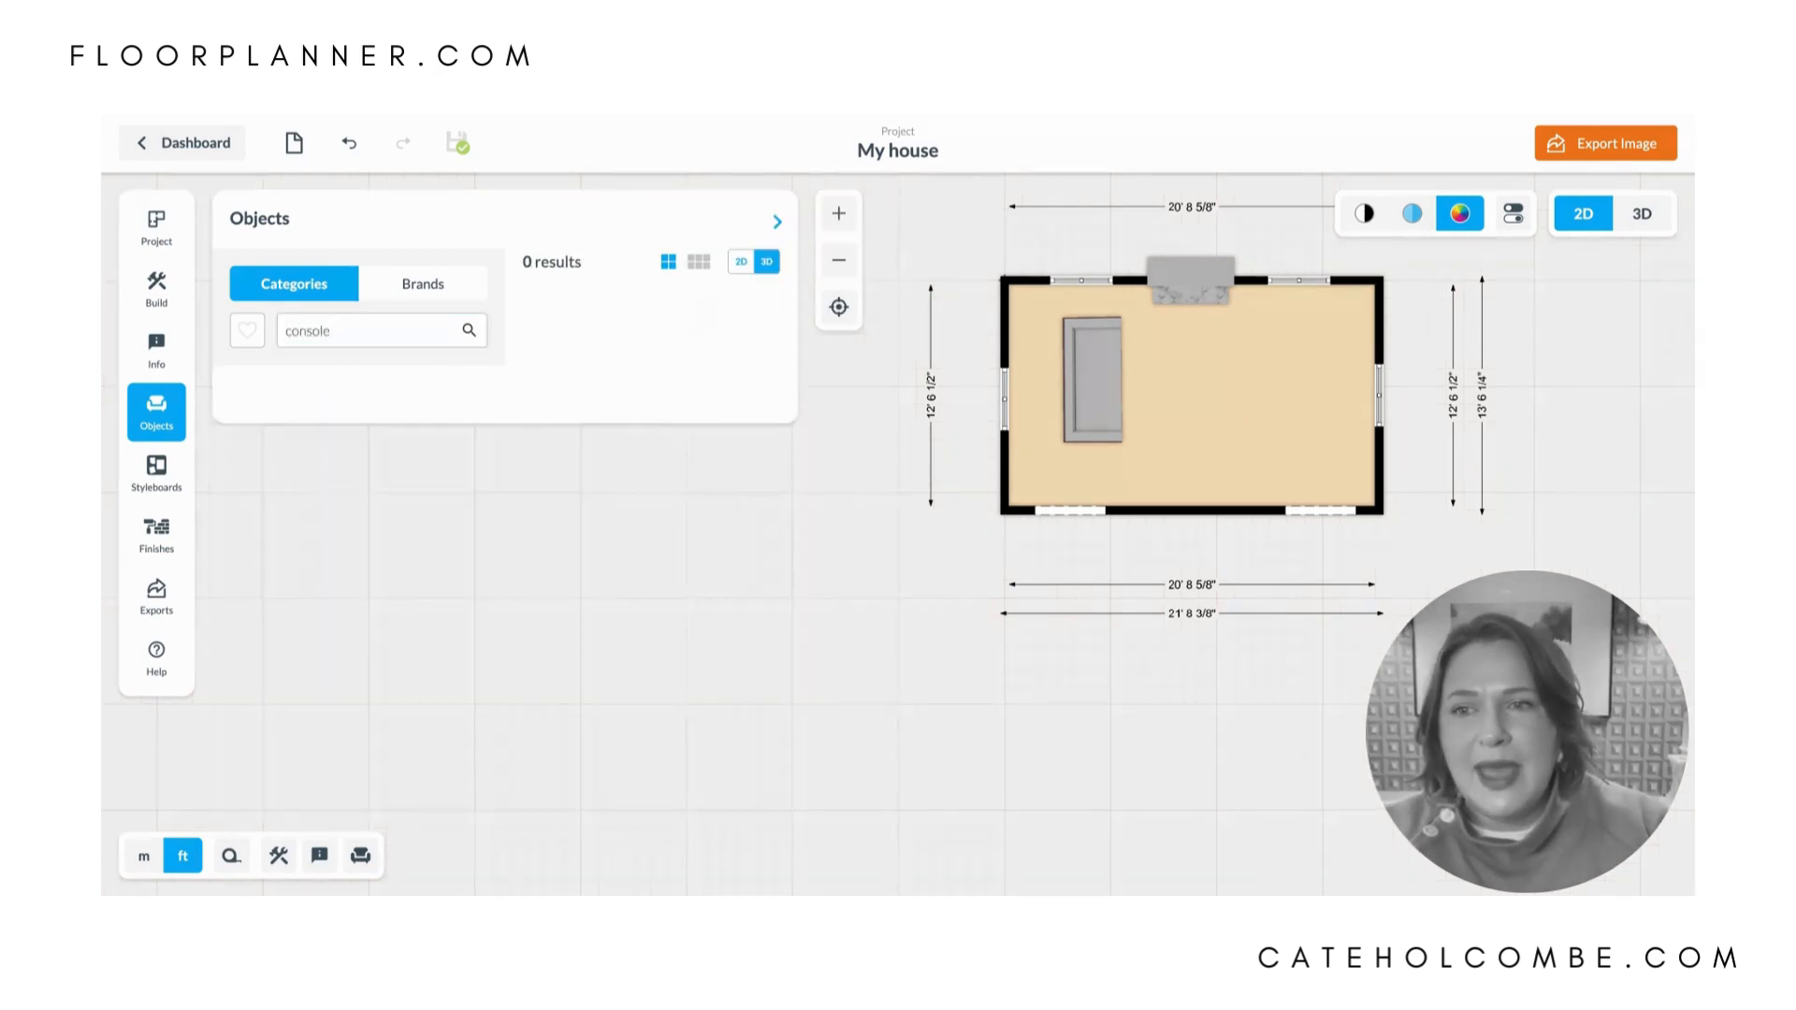
scroll(554, 593, "down", 1)
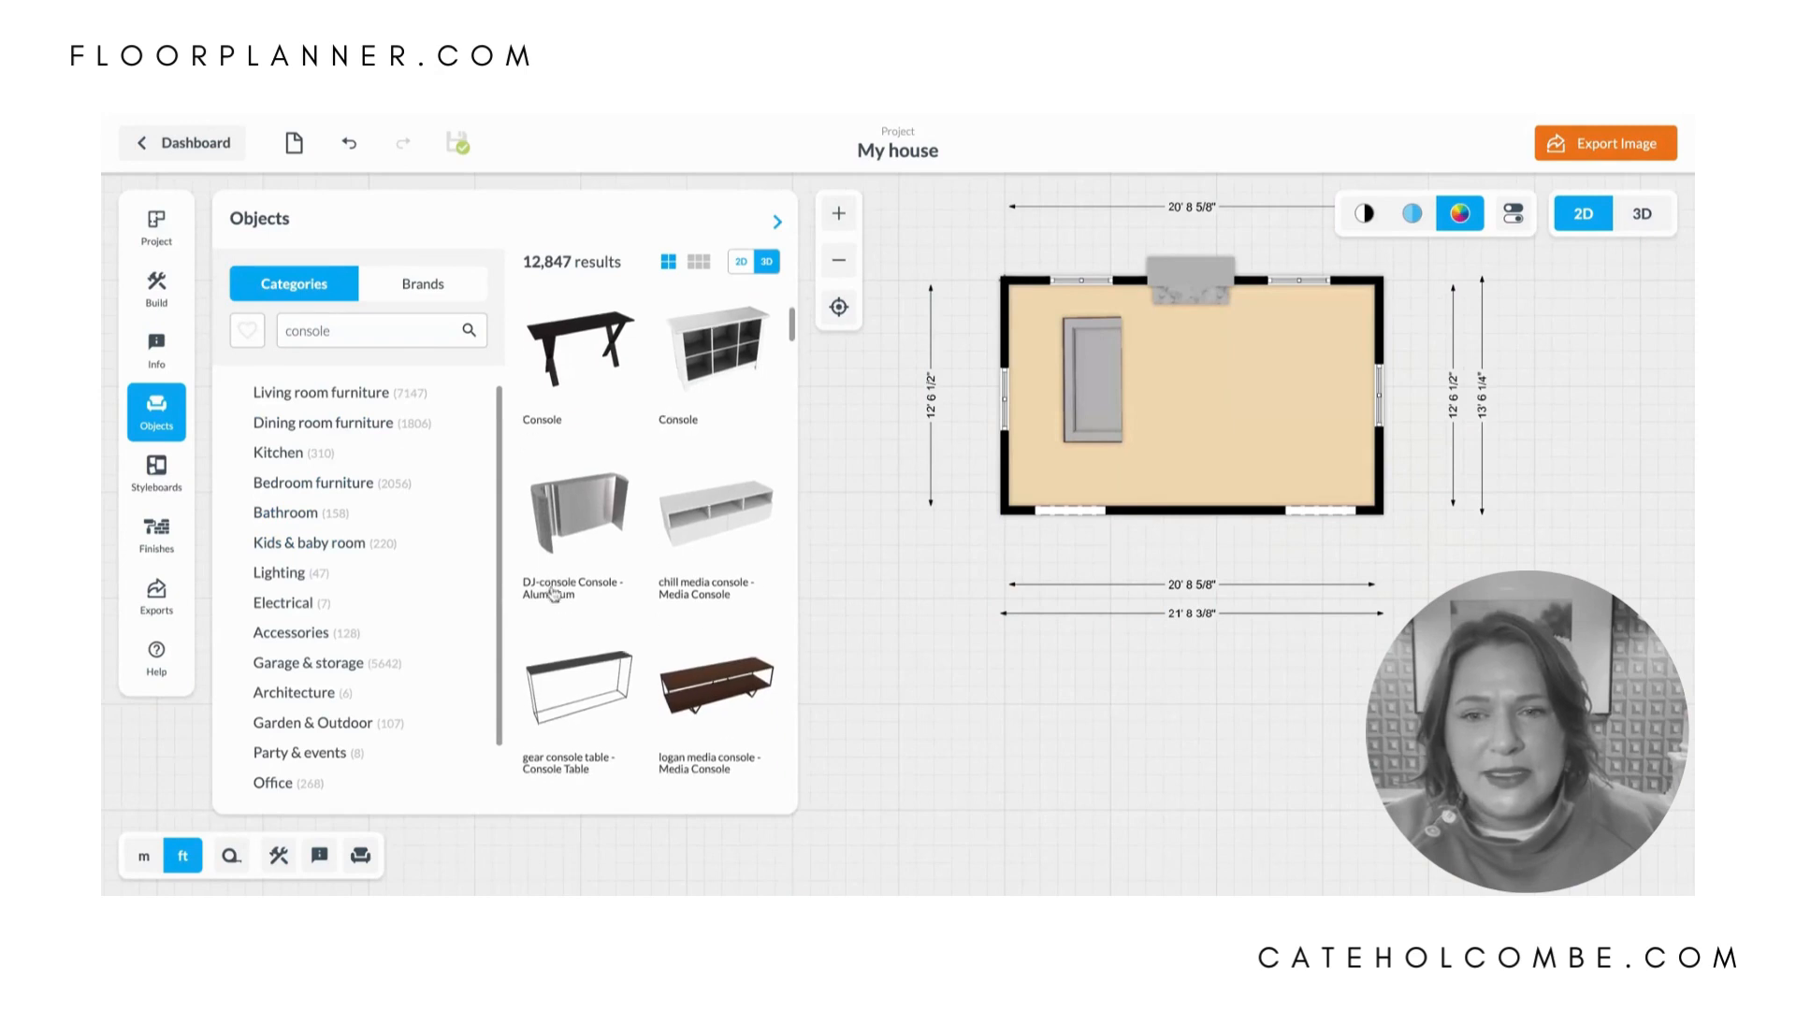
left_click(715, 673)
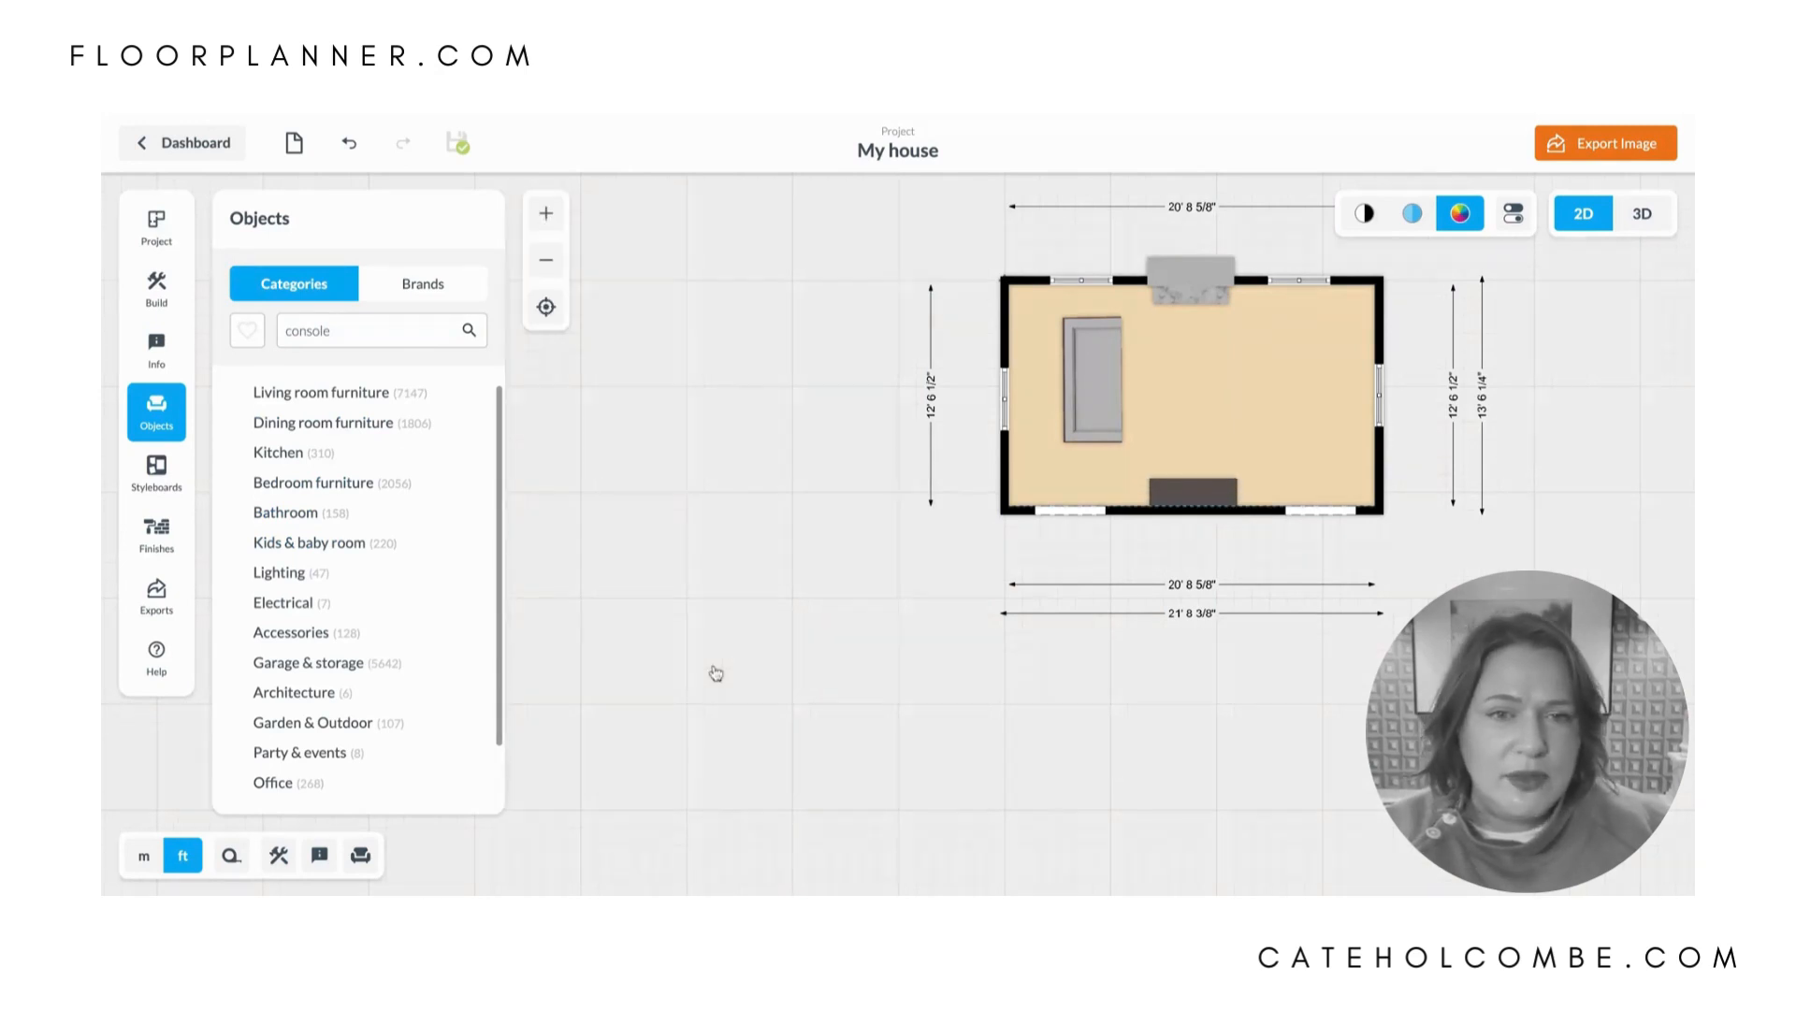
left_click(1195, 493)
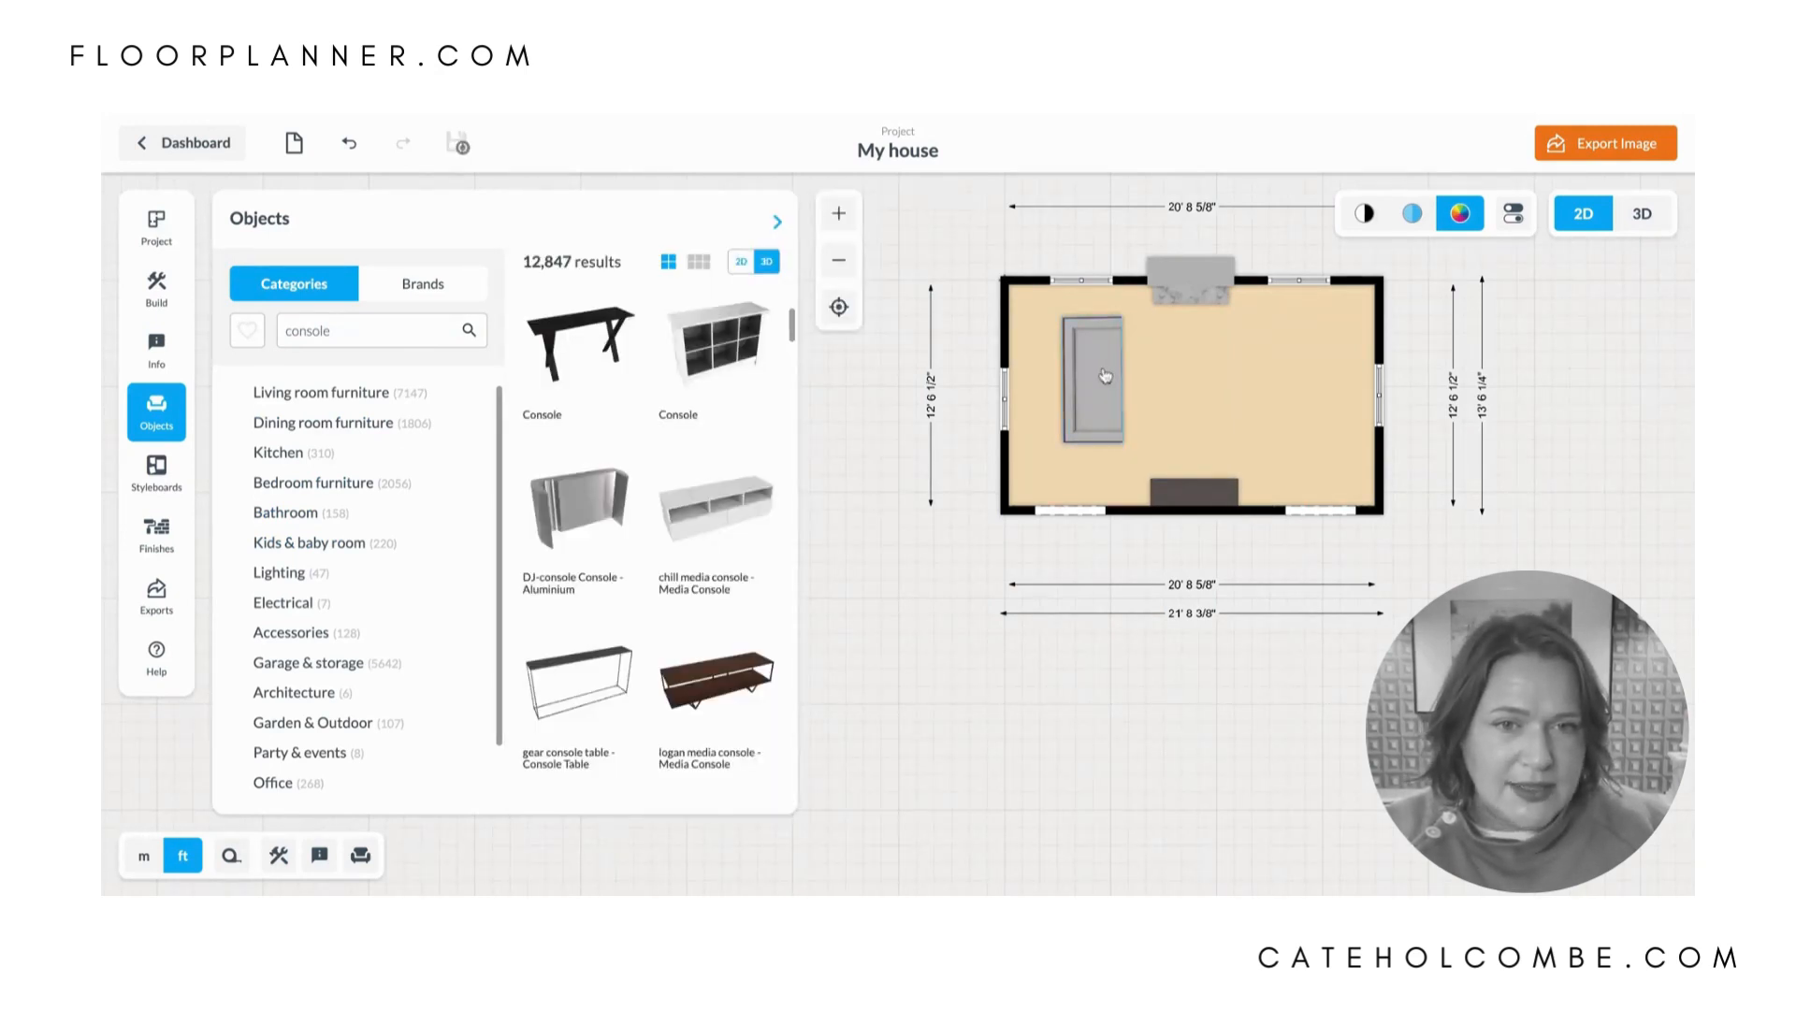
mouse_move(1108, 380)
left_mouse_down()
mouse_move(1103, 400)
mouse_move(1041, 405)
mouse_move(1091, 404)
left_mouse_up()
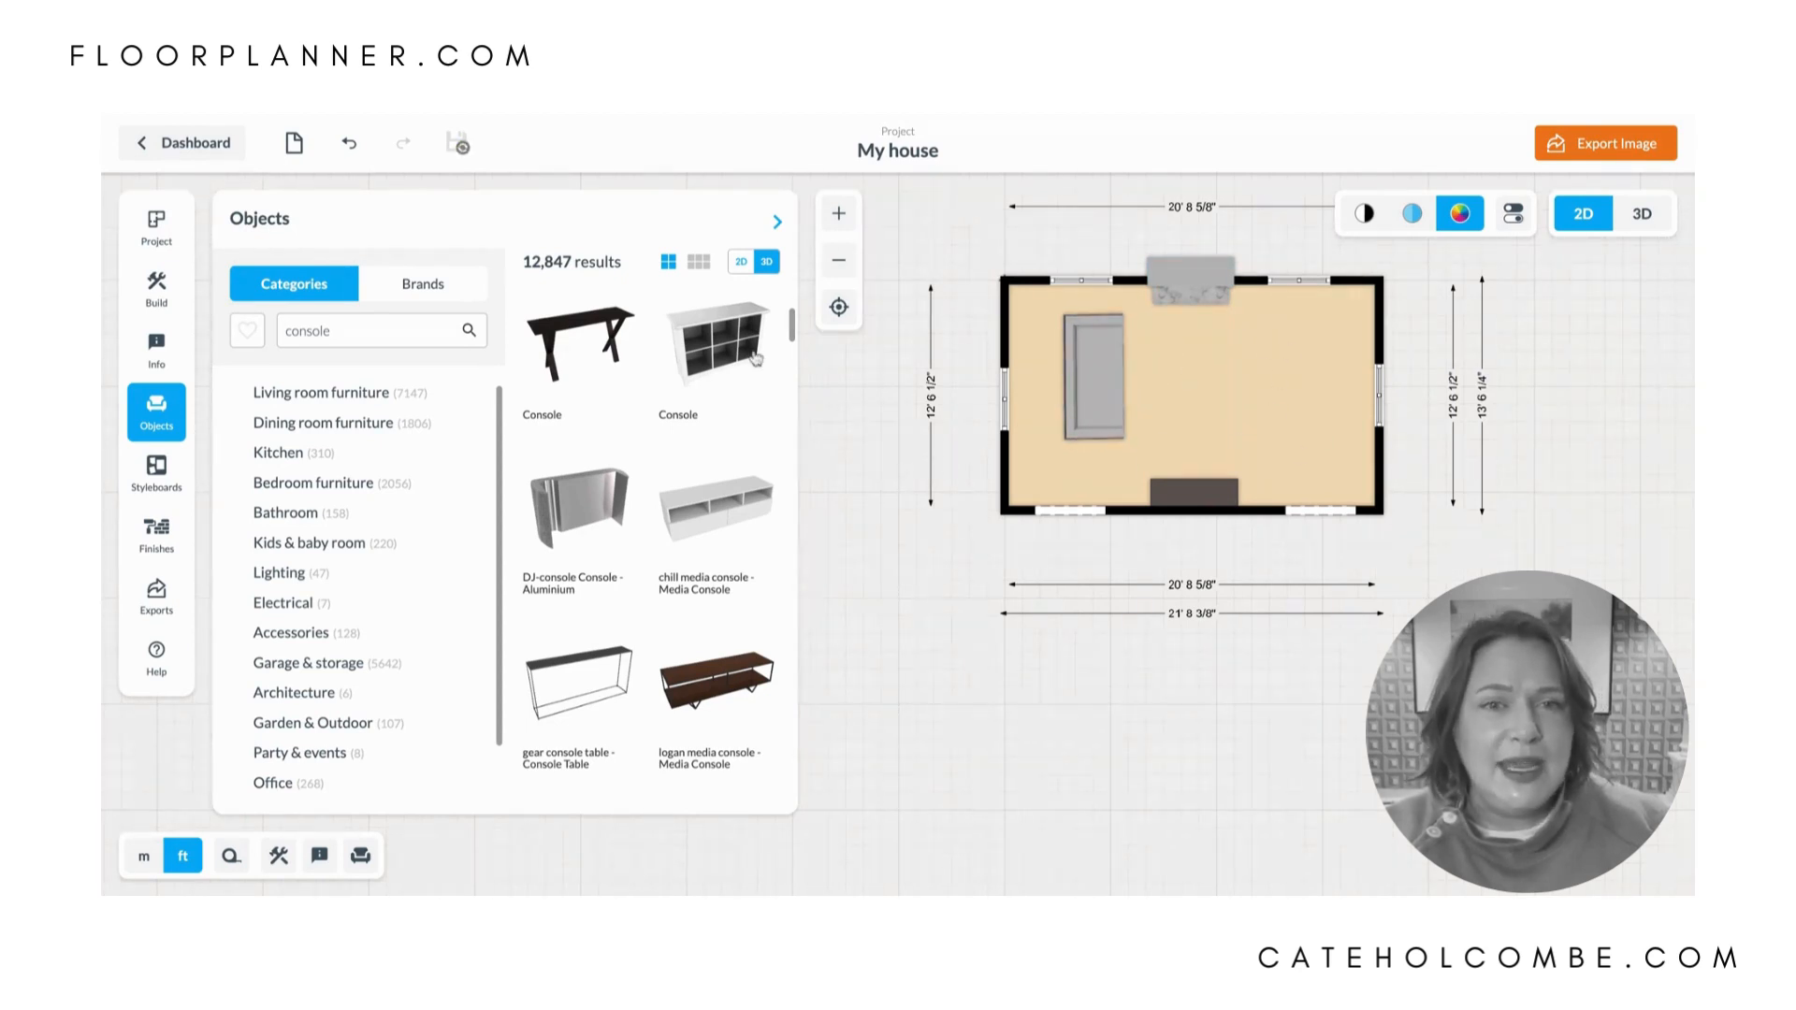
- Search for "club chair", place the light grey Club Chair in the right half of the room, and turn it to face the sofa
double_click(350, 332)
type("cl")
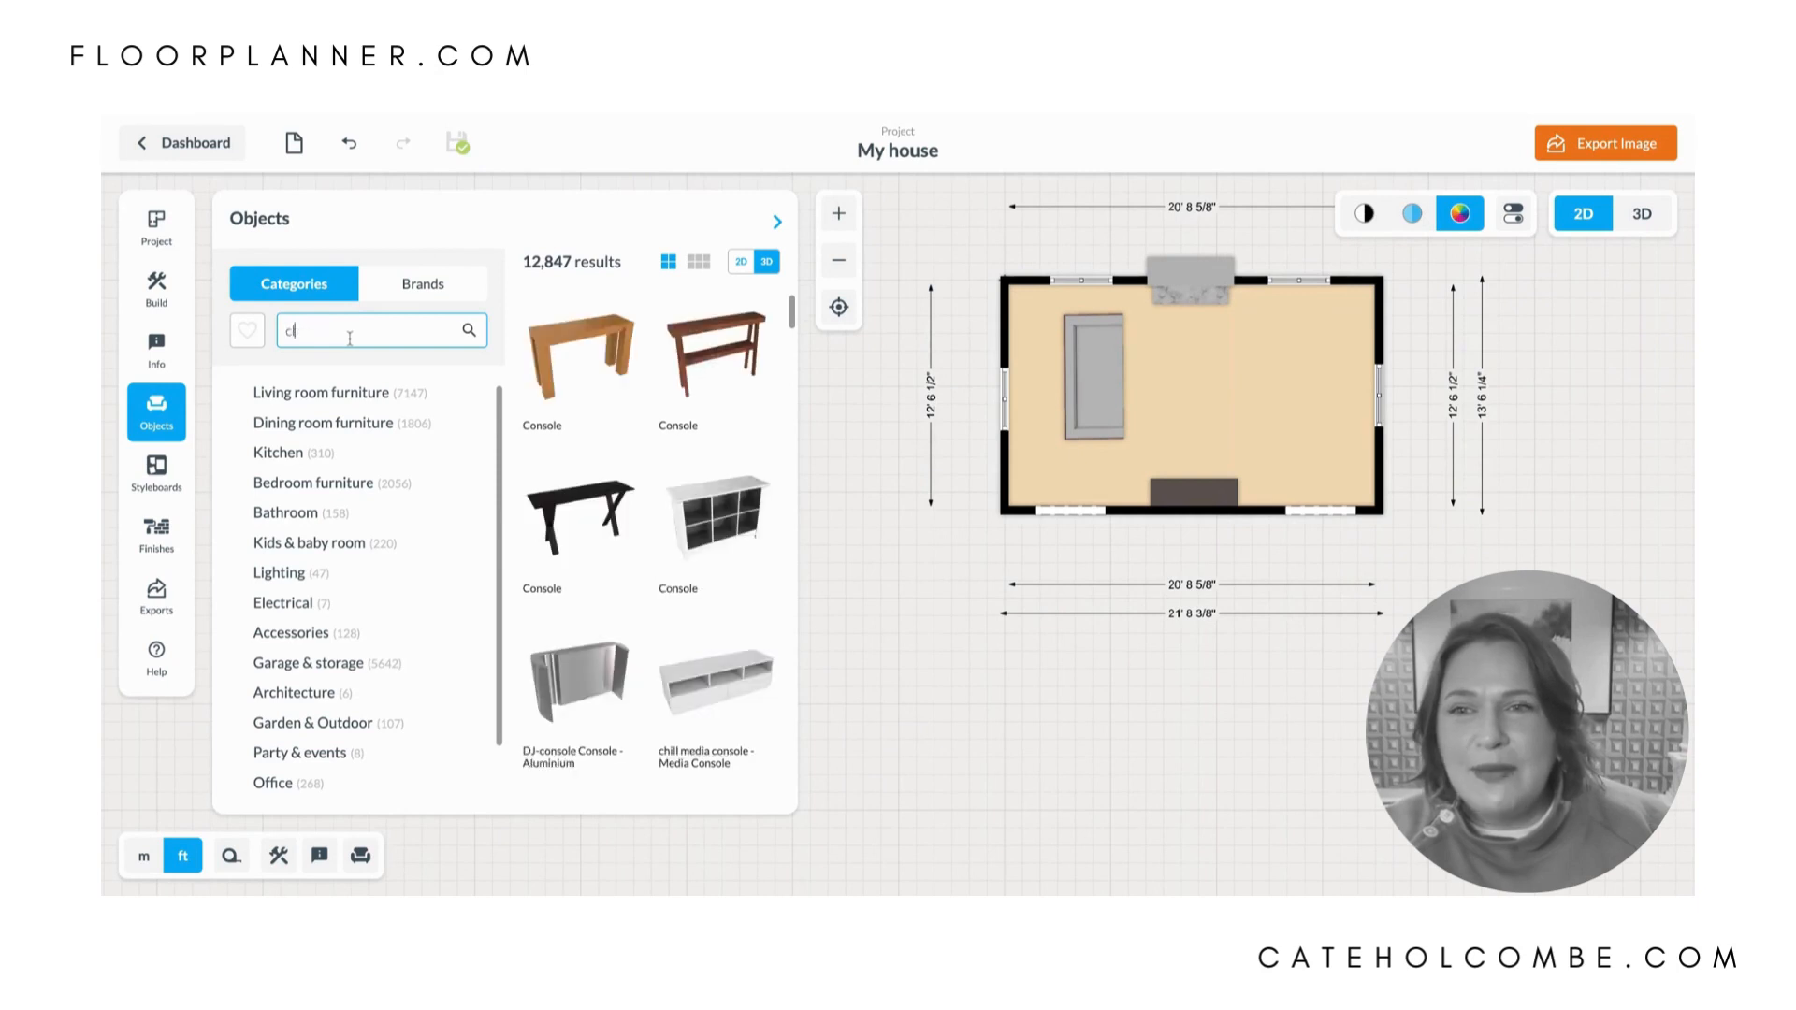
type("ub chair")
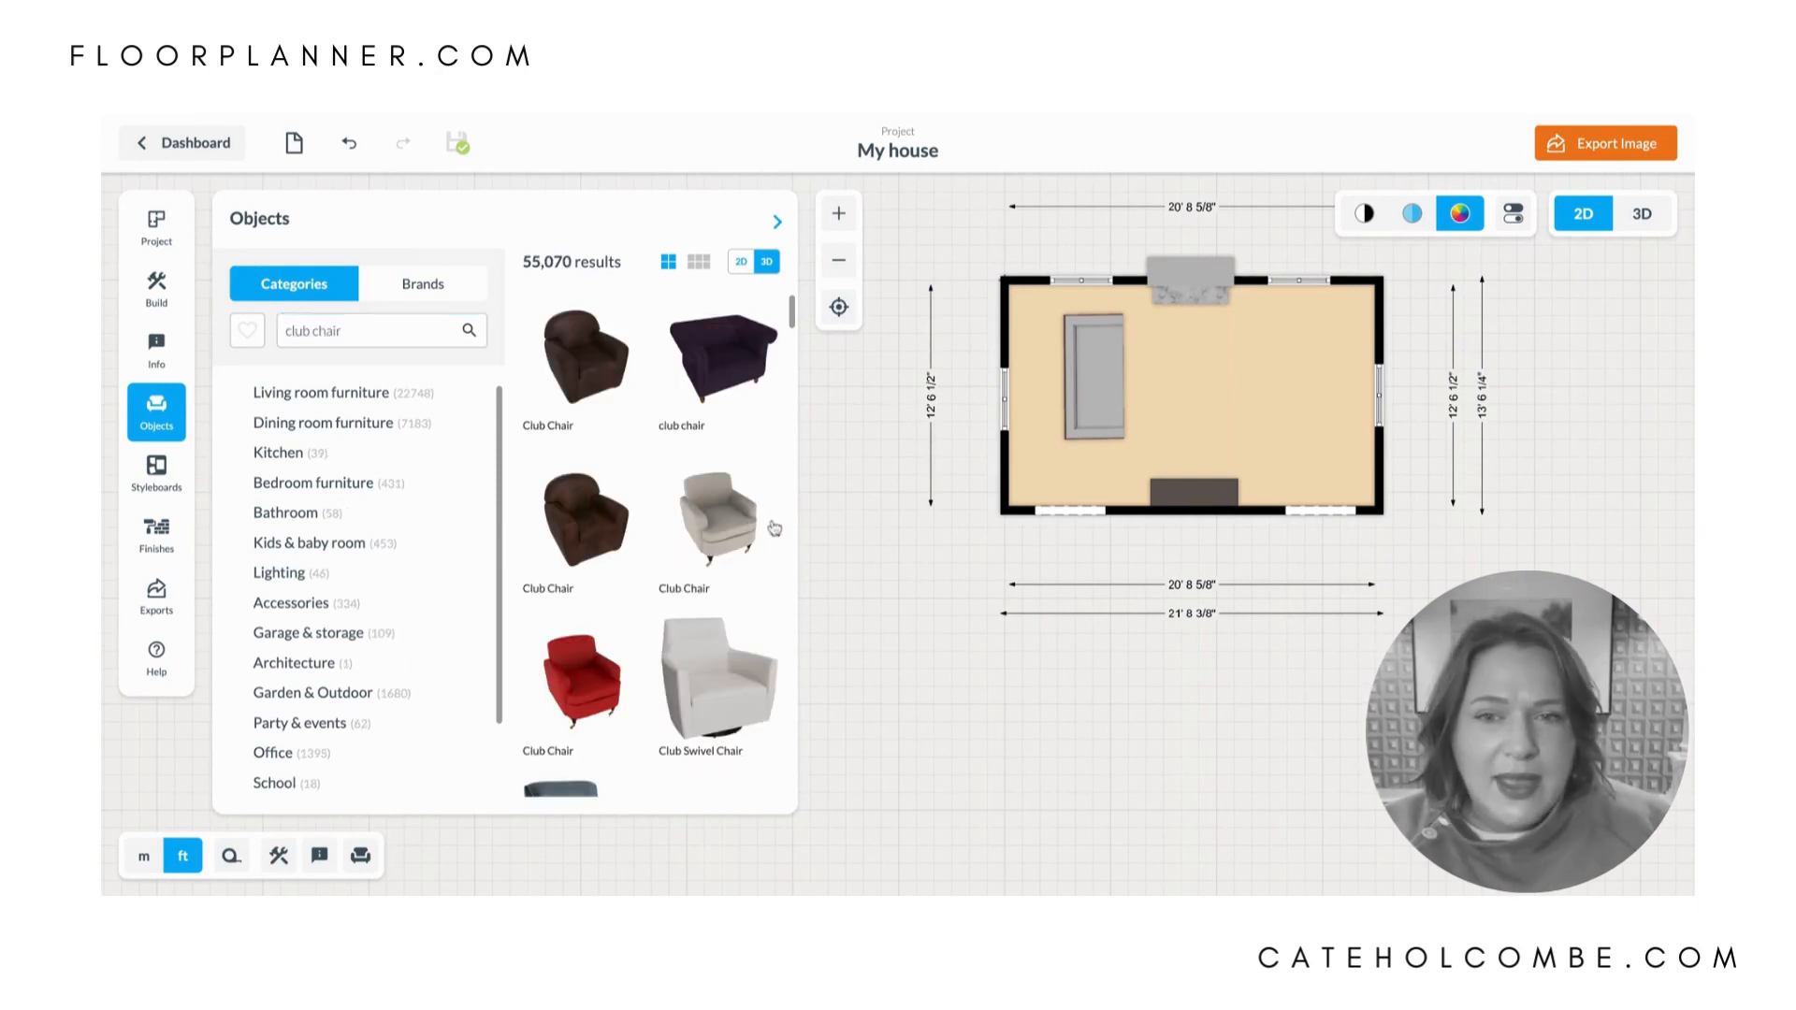
left_click(720, 518)
left_click(1231, 369)
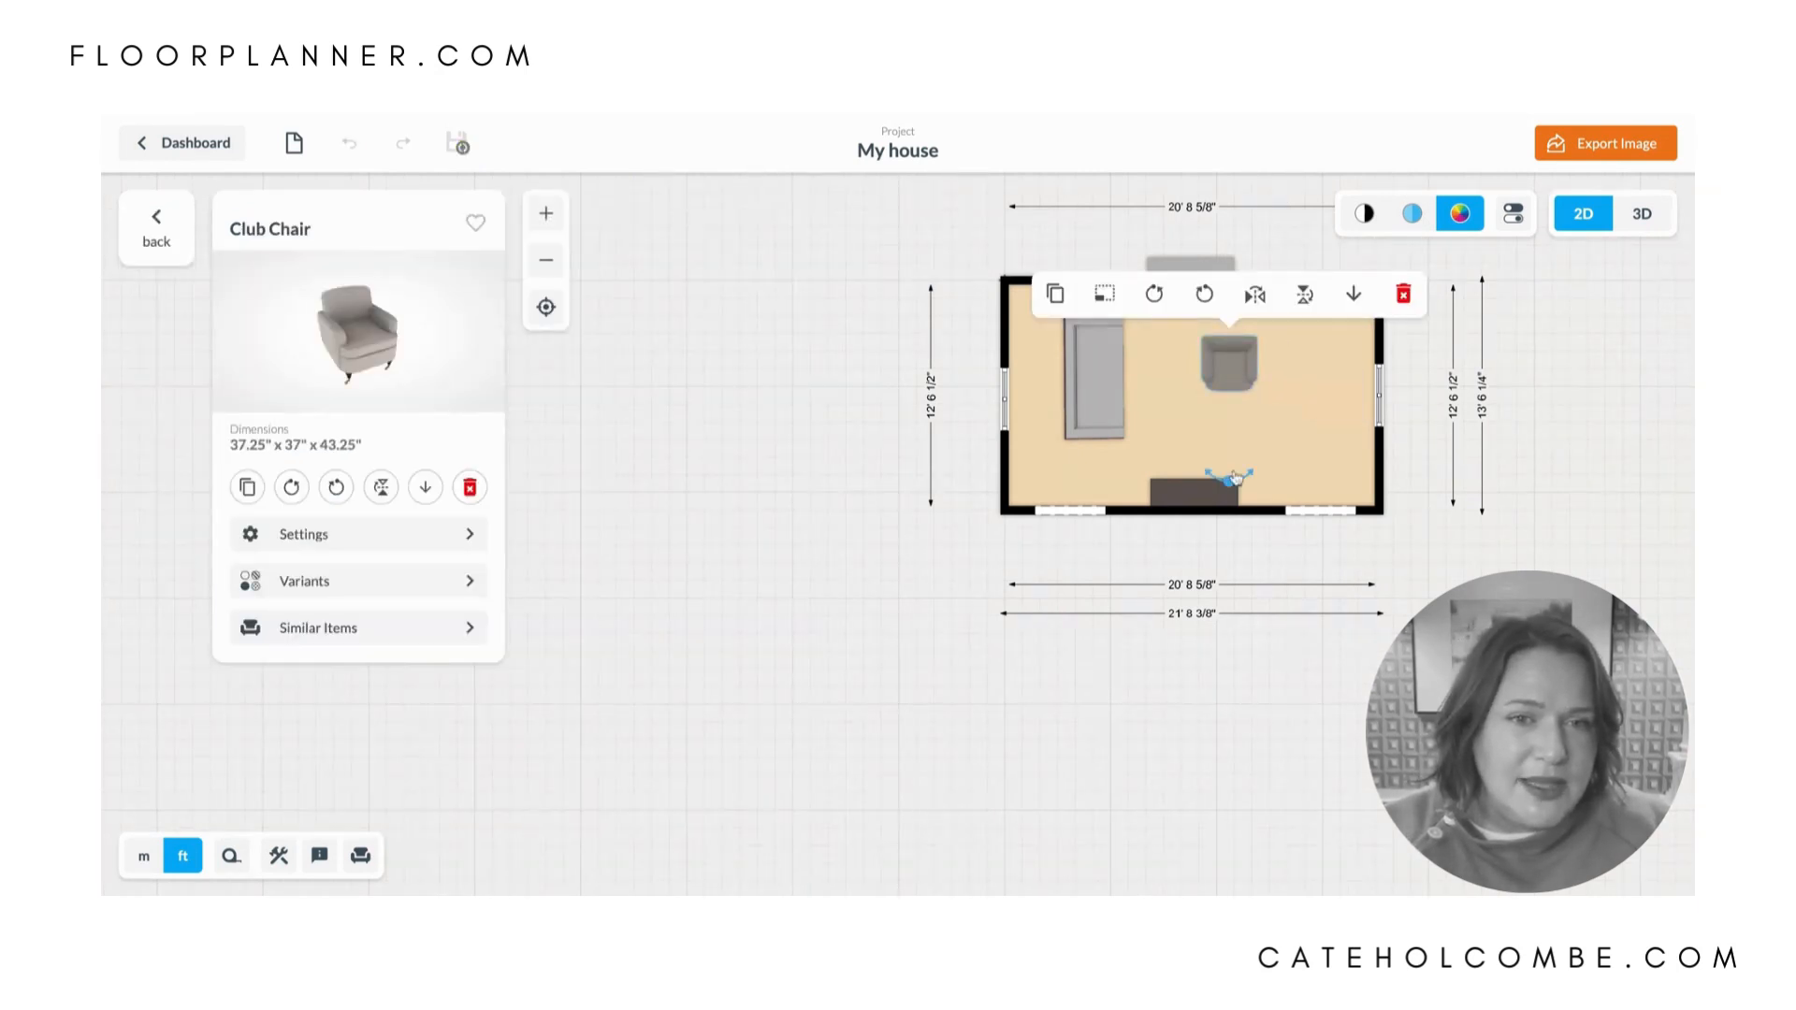
left_click_drag(1235, 484, 1112, 364)
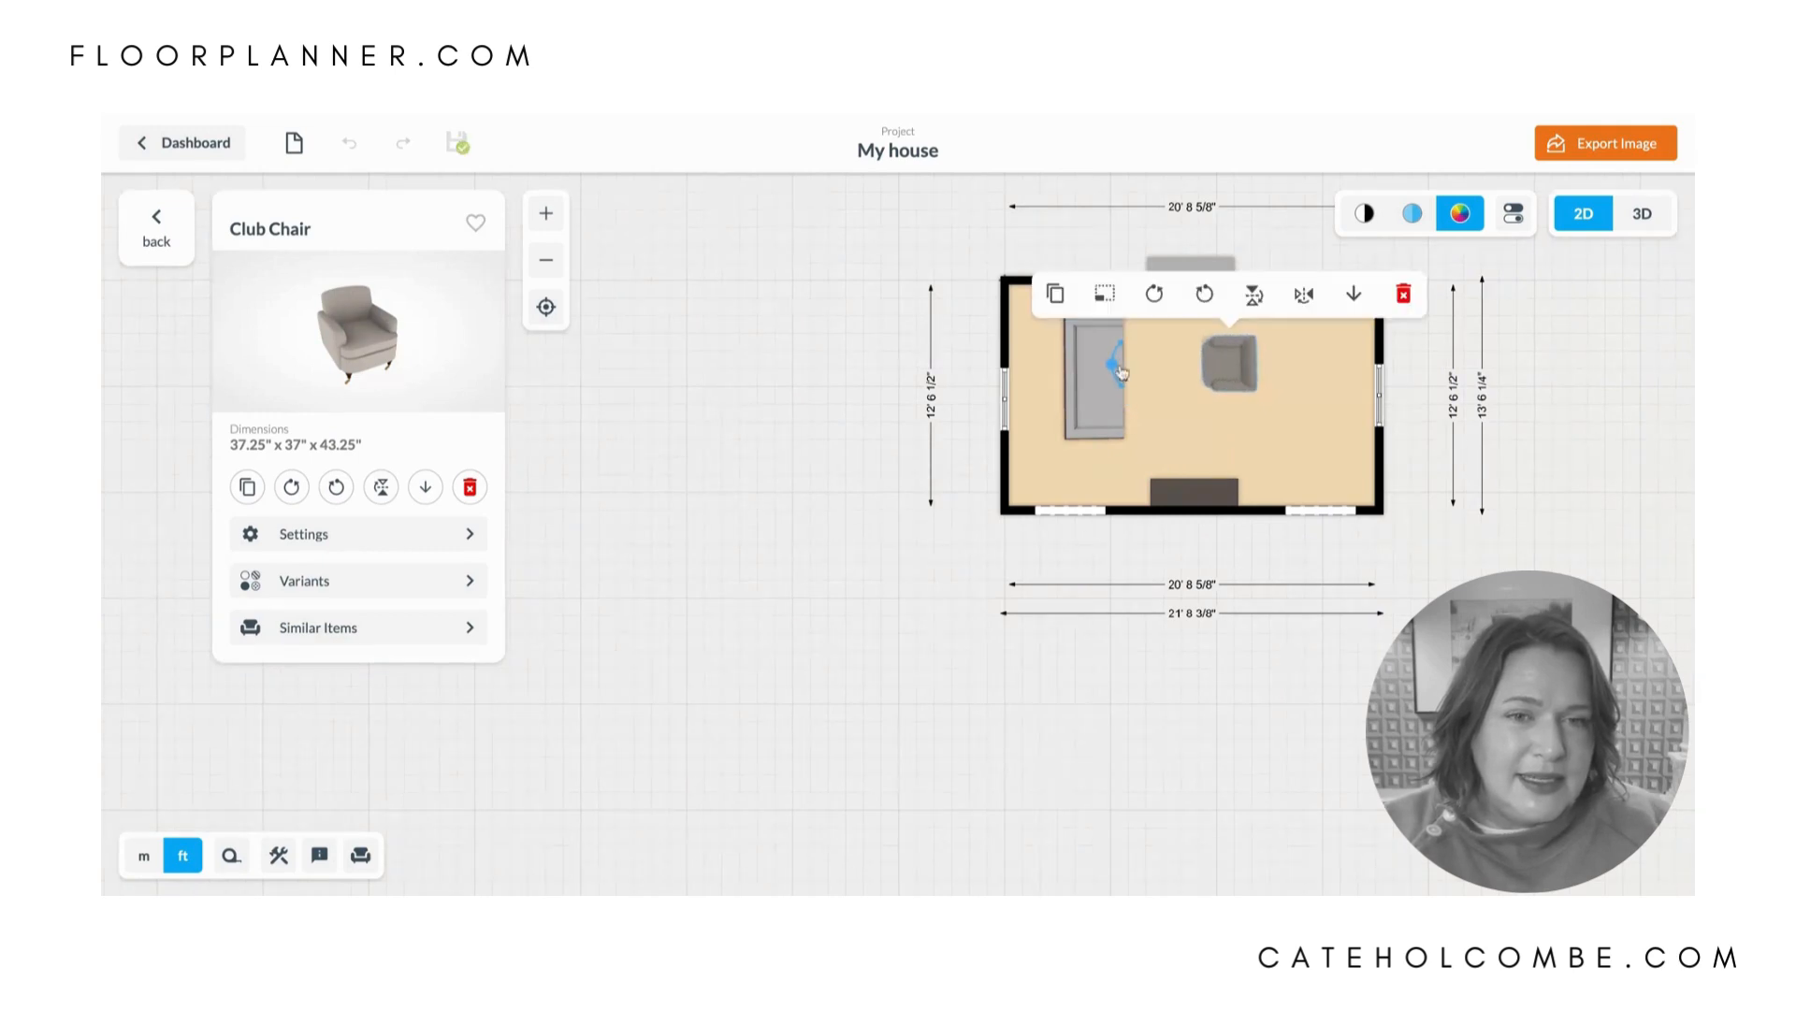
left_click(1161, 376)
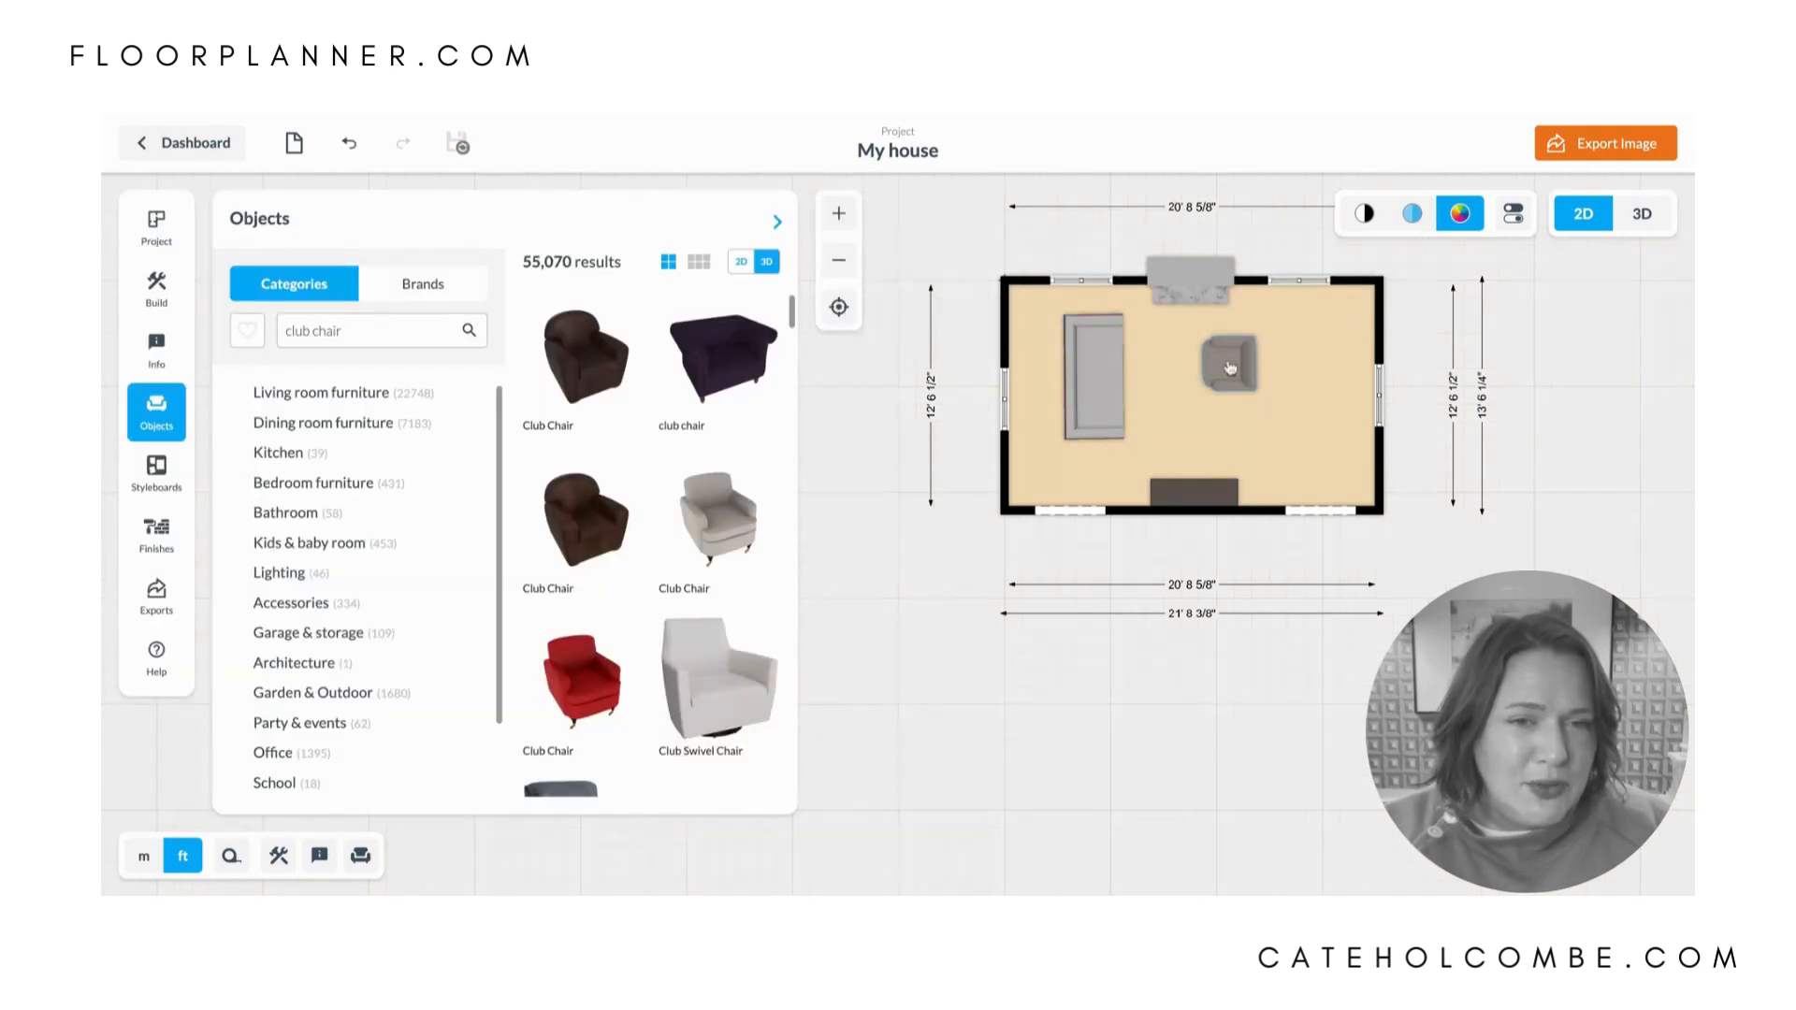
left_click_drag(1231, 370, 1248, 359)
- Set the Club Chair's length to 40"
left_click(1231, 369)
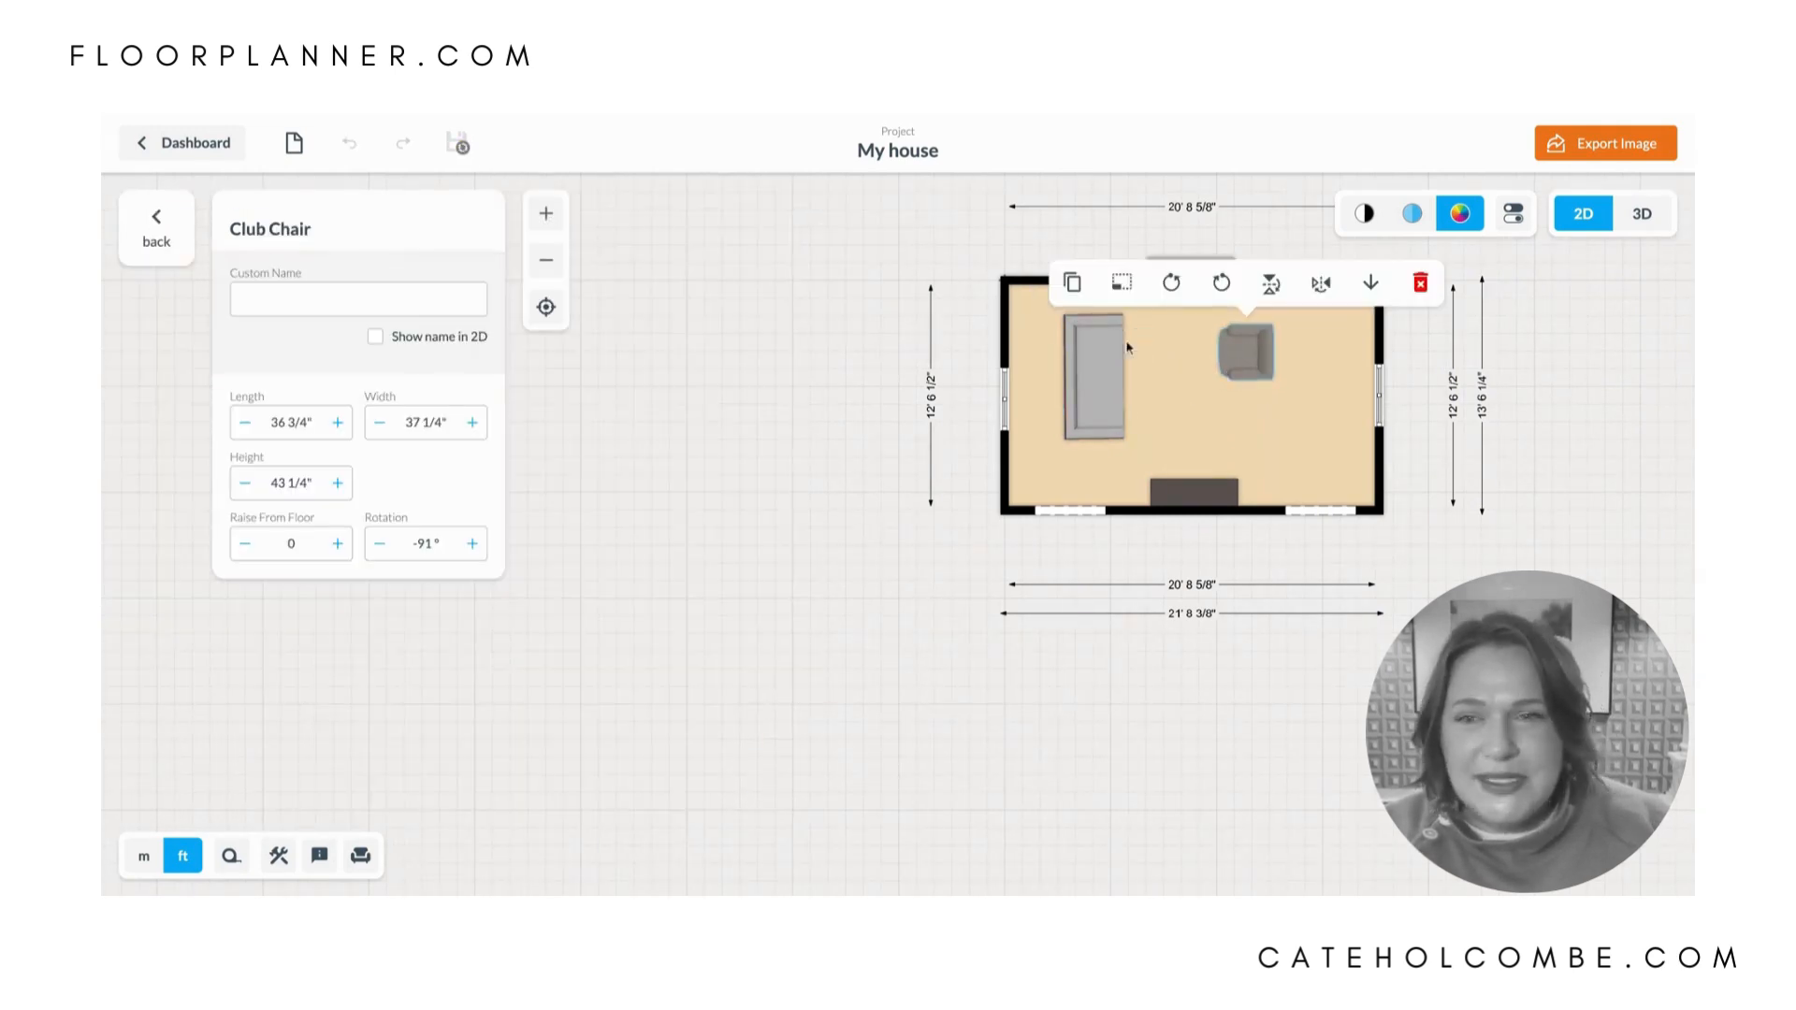
left_click(318, 421)
double_click(317, 420)
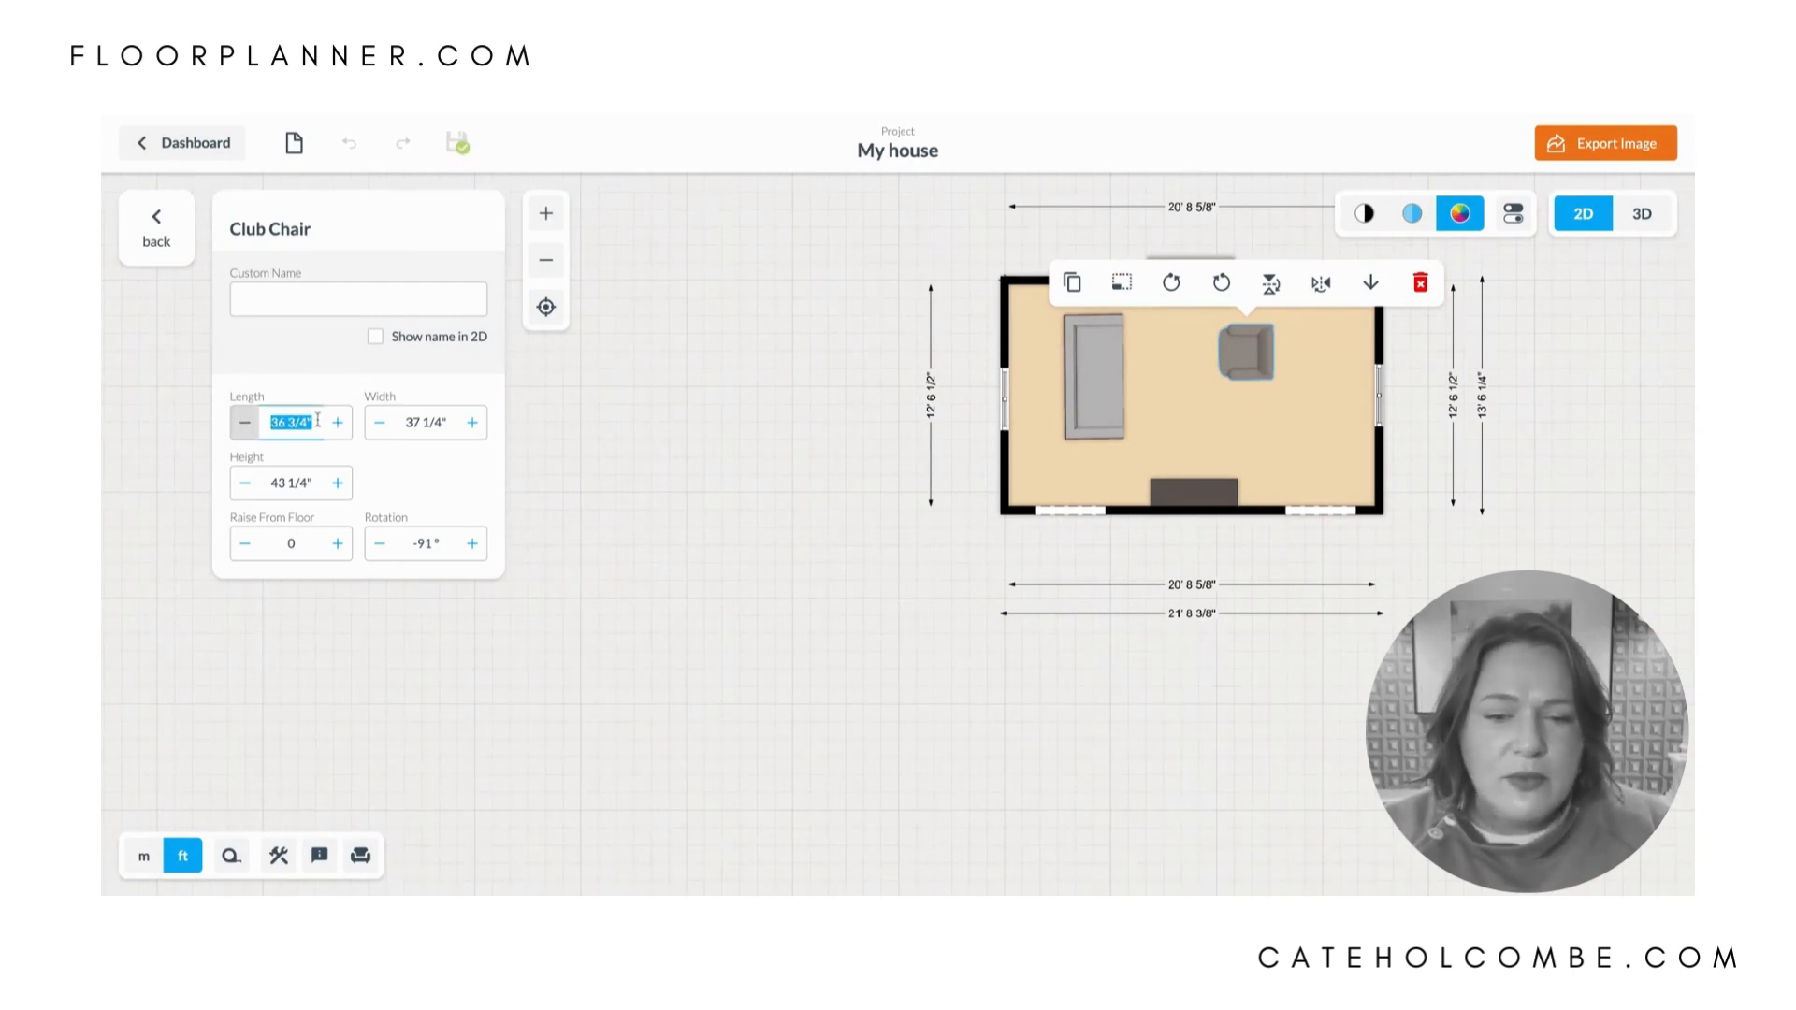
type("40")
key("Return")
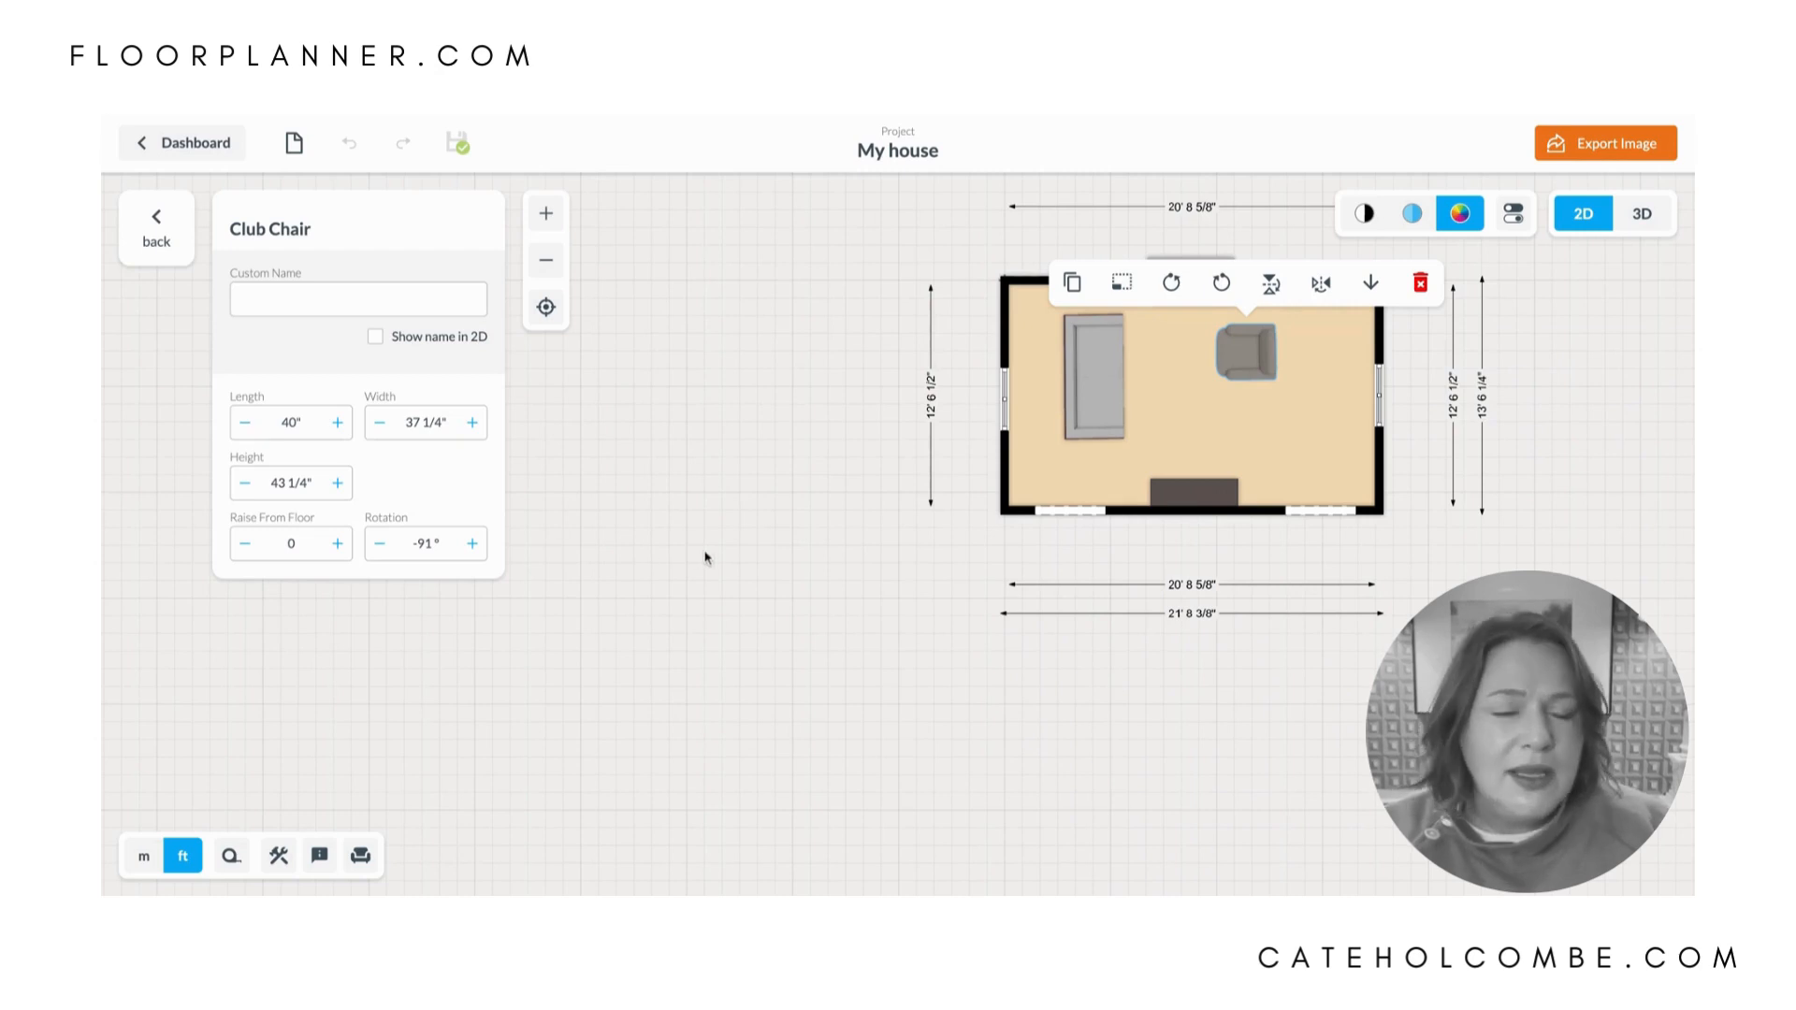
- Shift the Club Chair toward the right wall, duplicate it, and place the copy directly below the original, facing the sofa
mouse_move(1249, 365)
left_mouse_down()
mouse_move(1270, 351)
mouse_move(1284, 372)
mouse_move(1273, 417)
mouse_move(1278, 367)
left_mouse_up()
left_click(1092, 283)
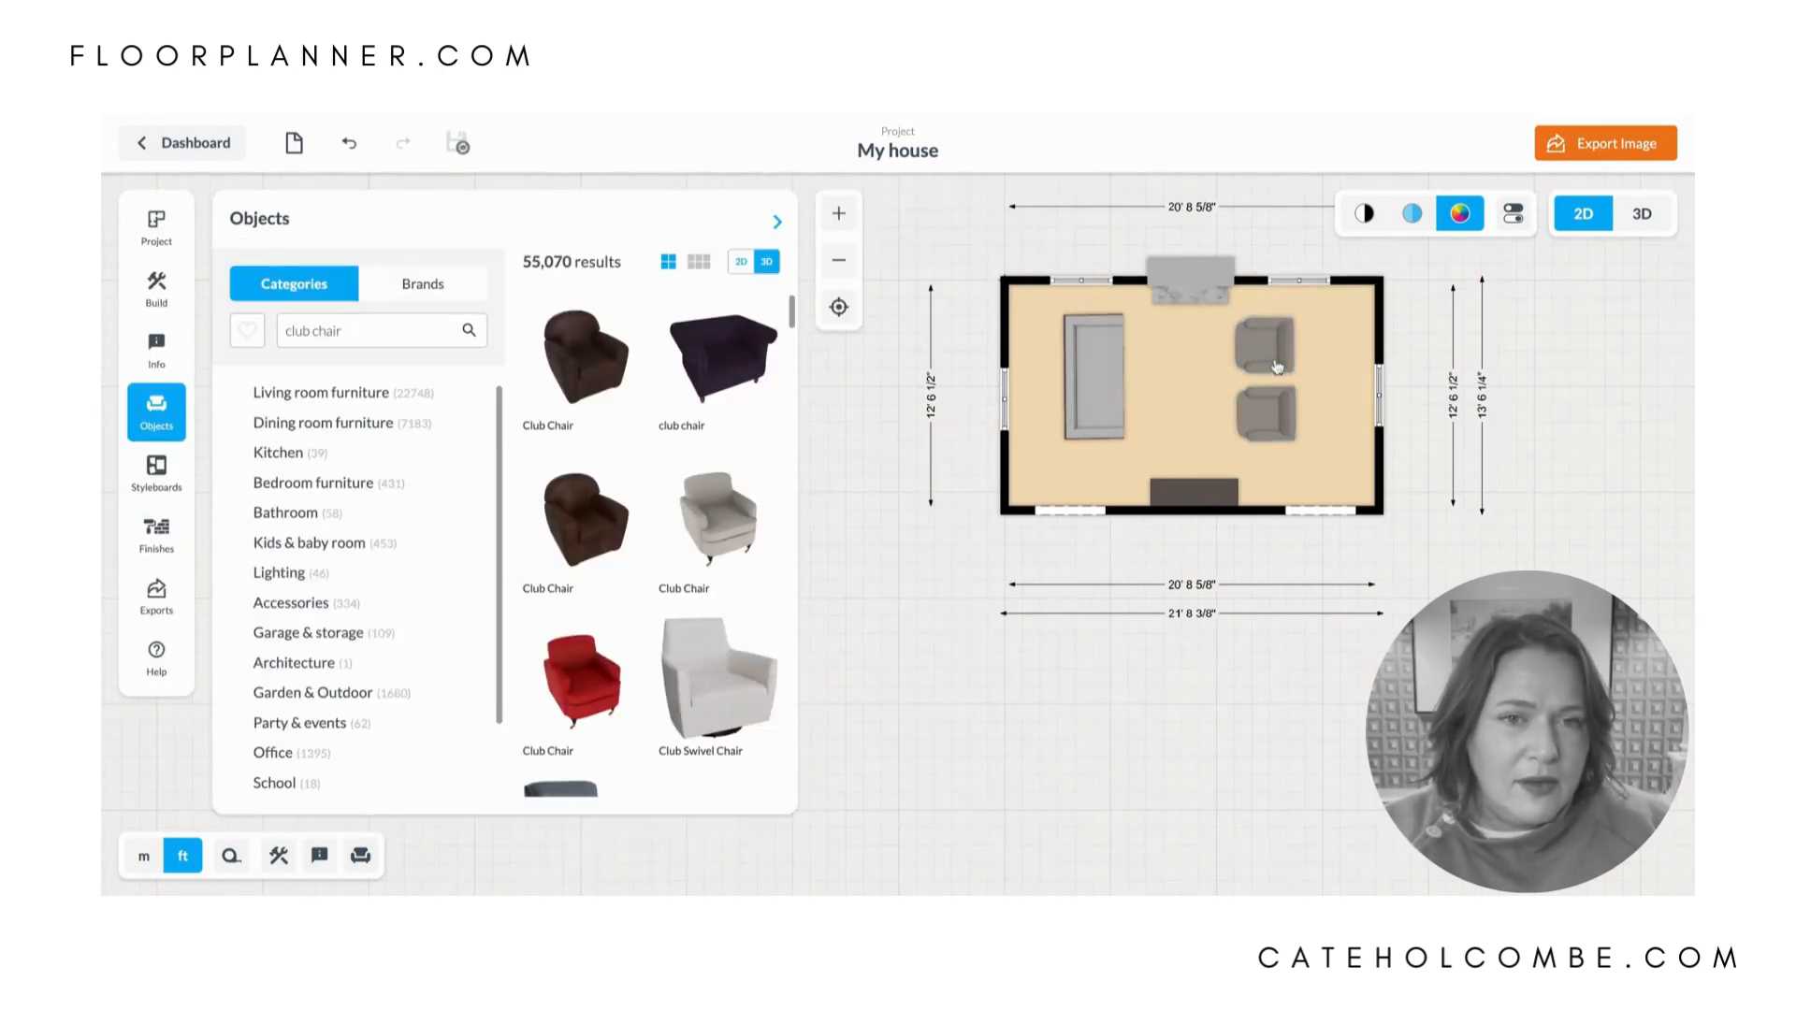
left_click(1272, 412)
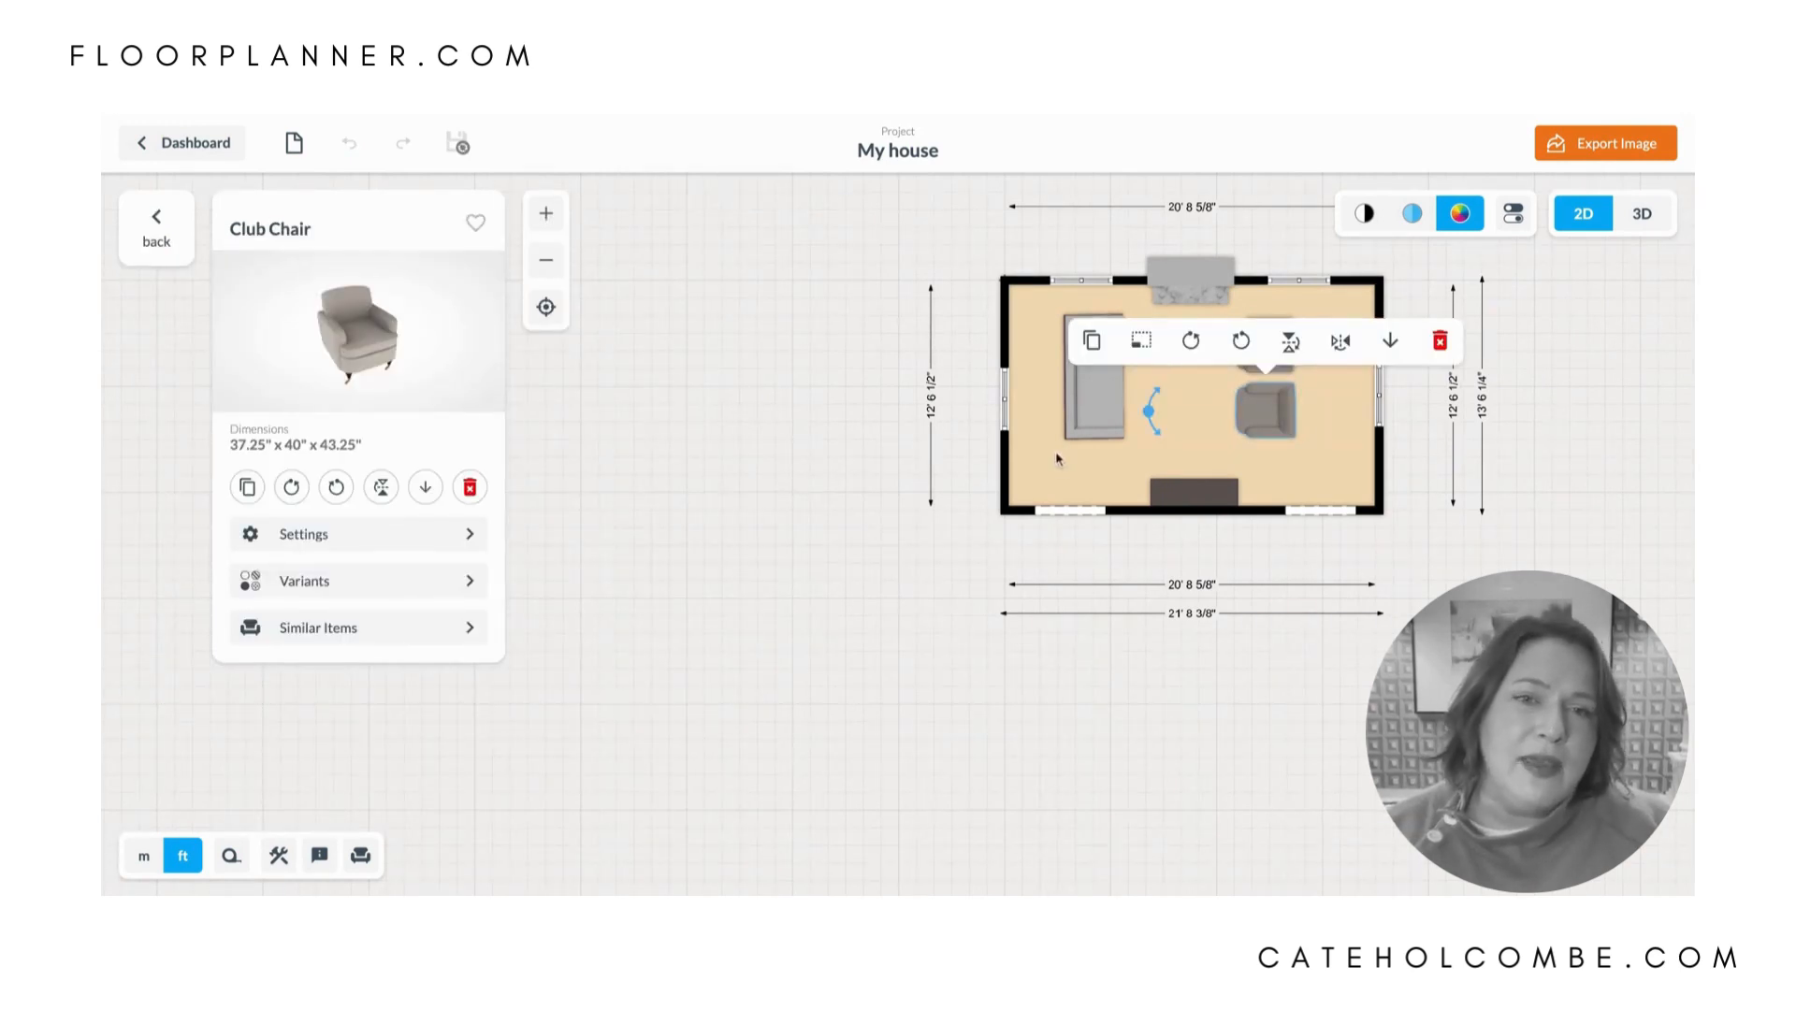
- Nudge the sofa slightly upward and shift both club chairs slightly up and toward the right wall
left_click_drag(1091, 408, 1093, 404)
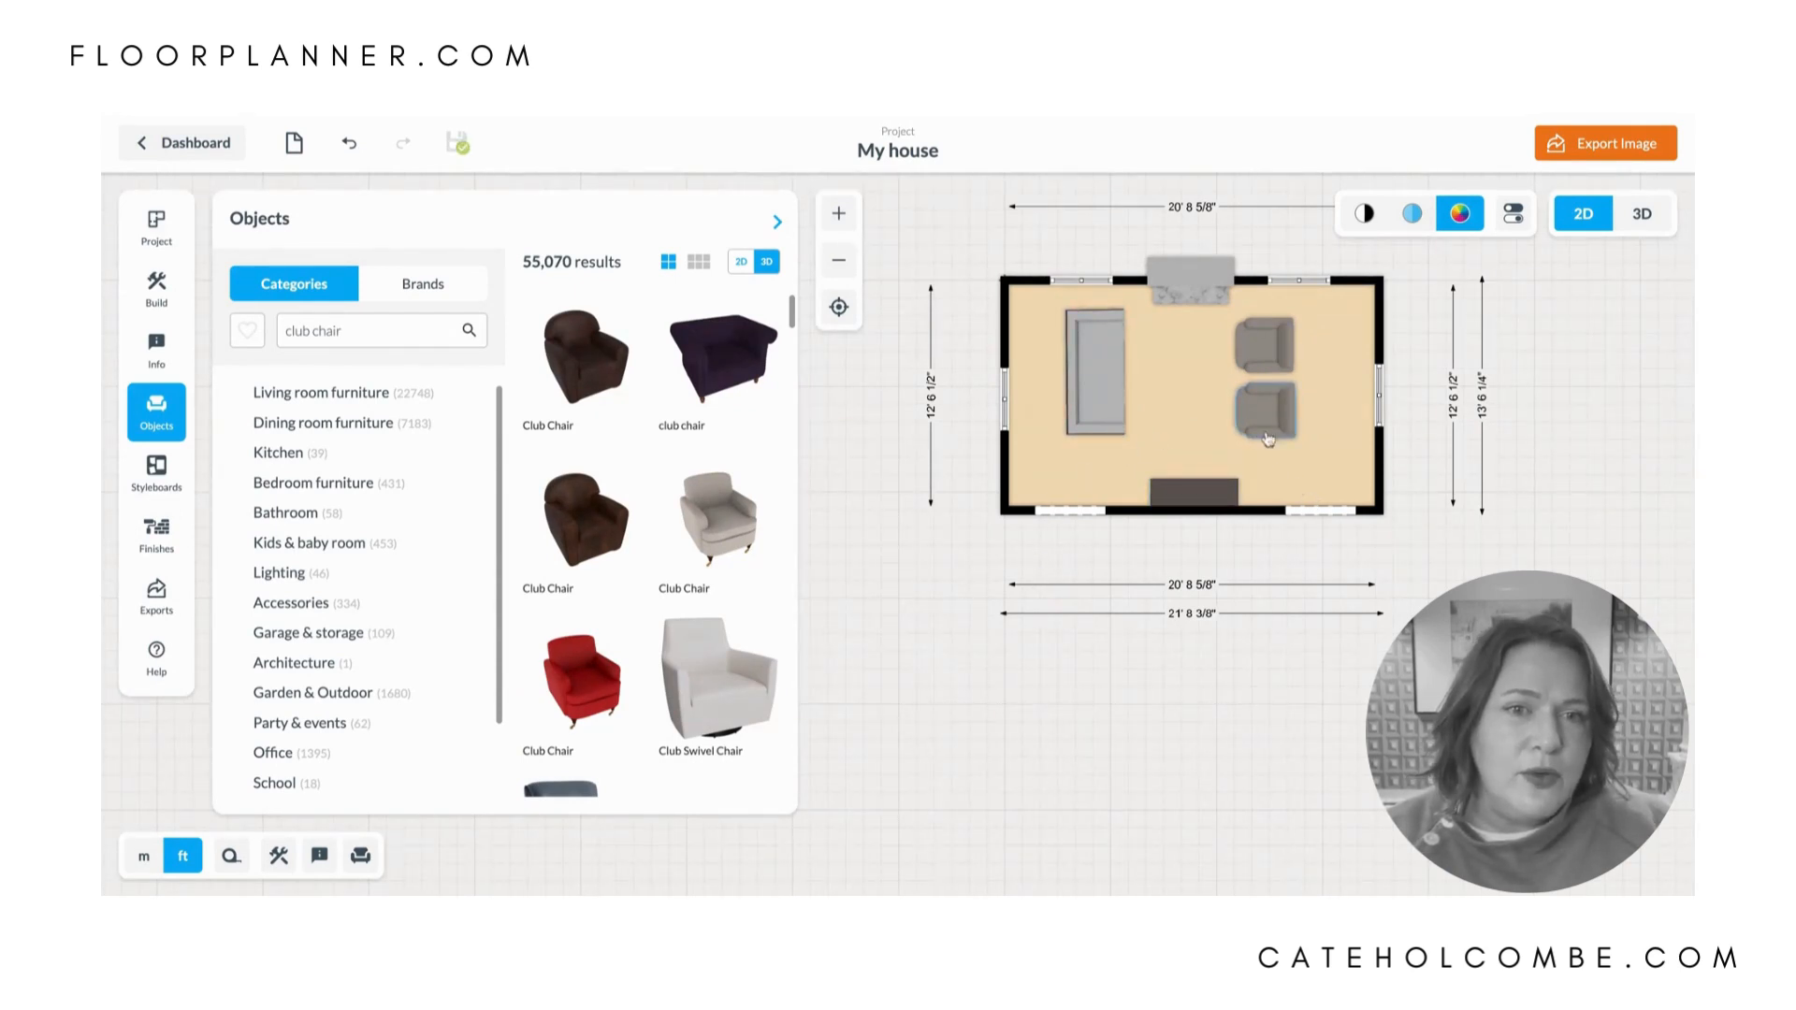
left_click_drag(1279, 344, 1288, 338)
left_click_drag(1279, 418, 1286, 412)
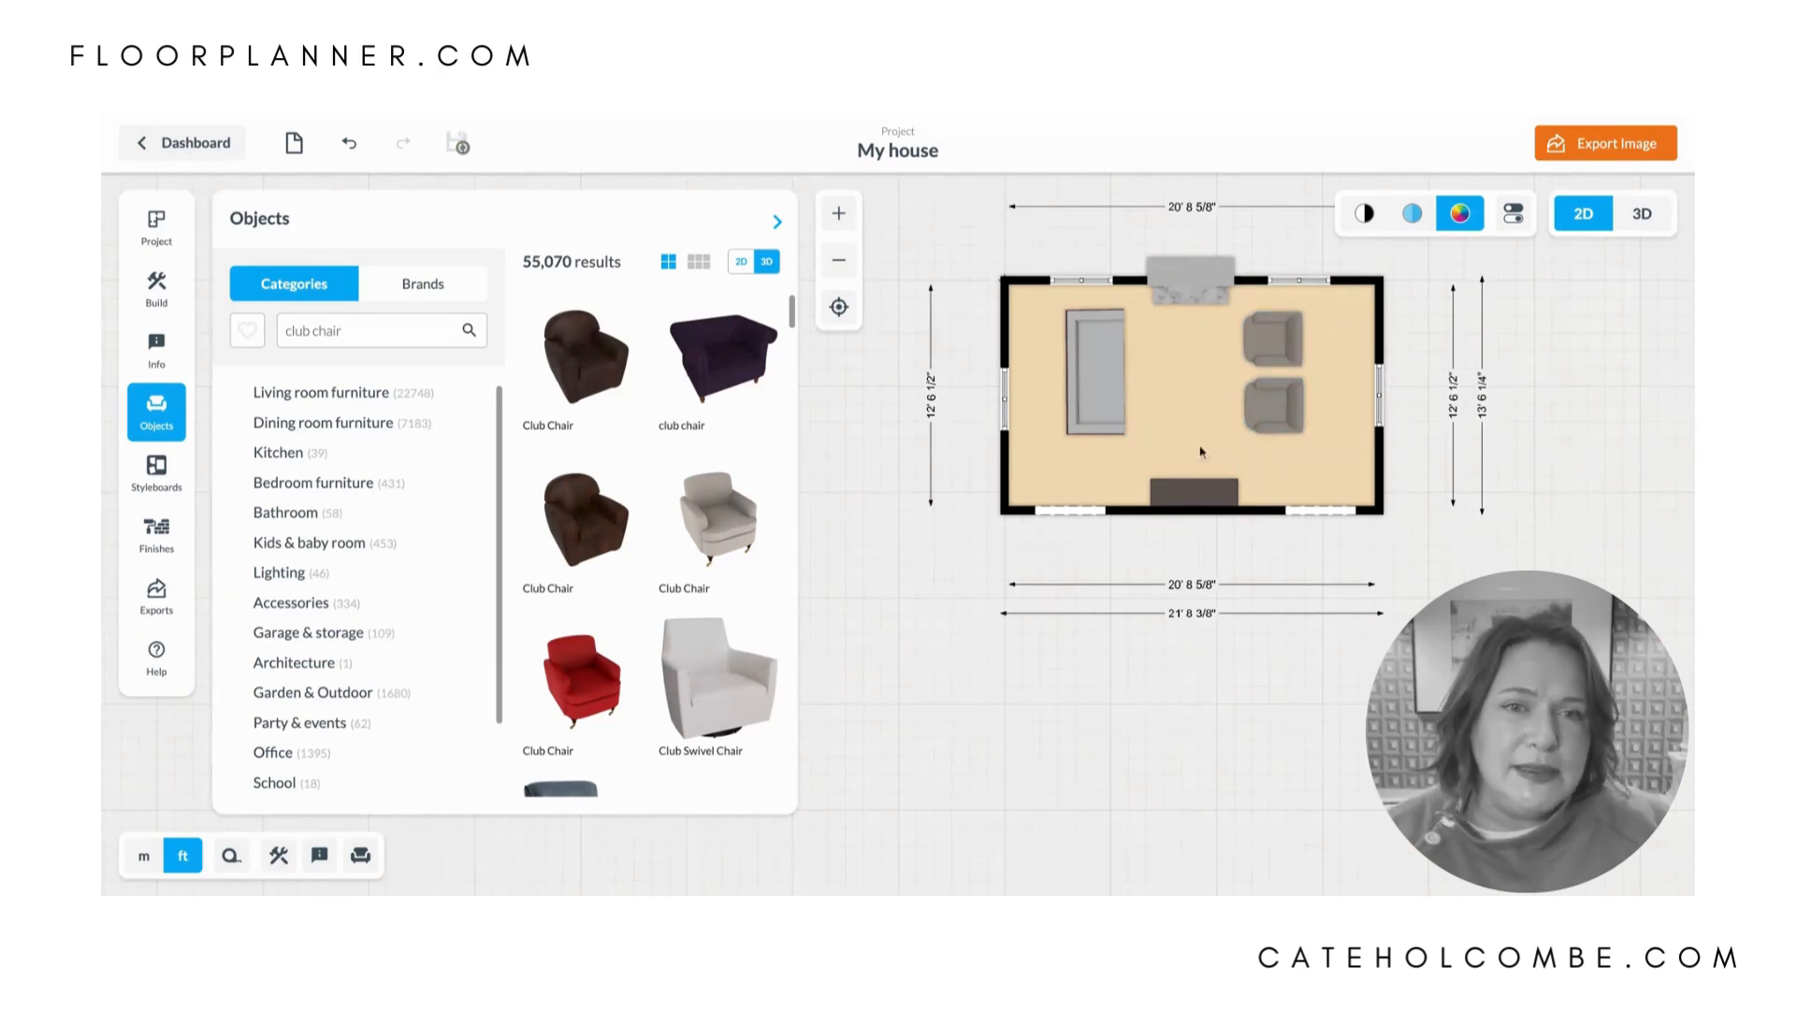
left_click(1195, 490)
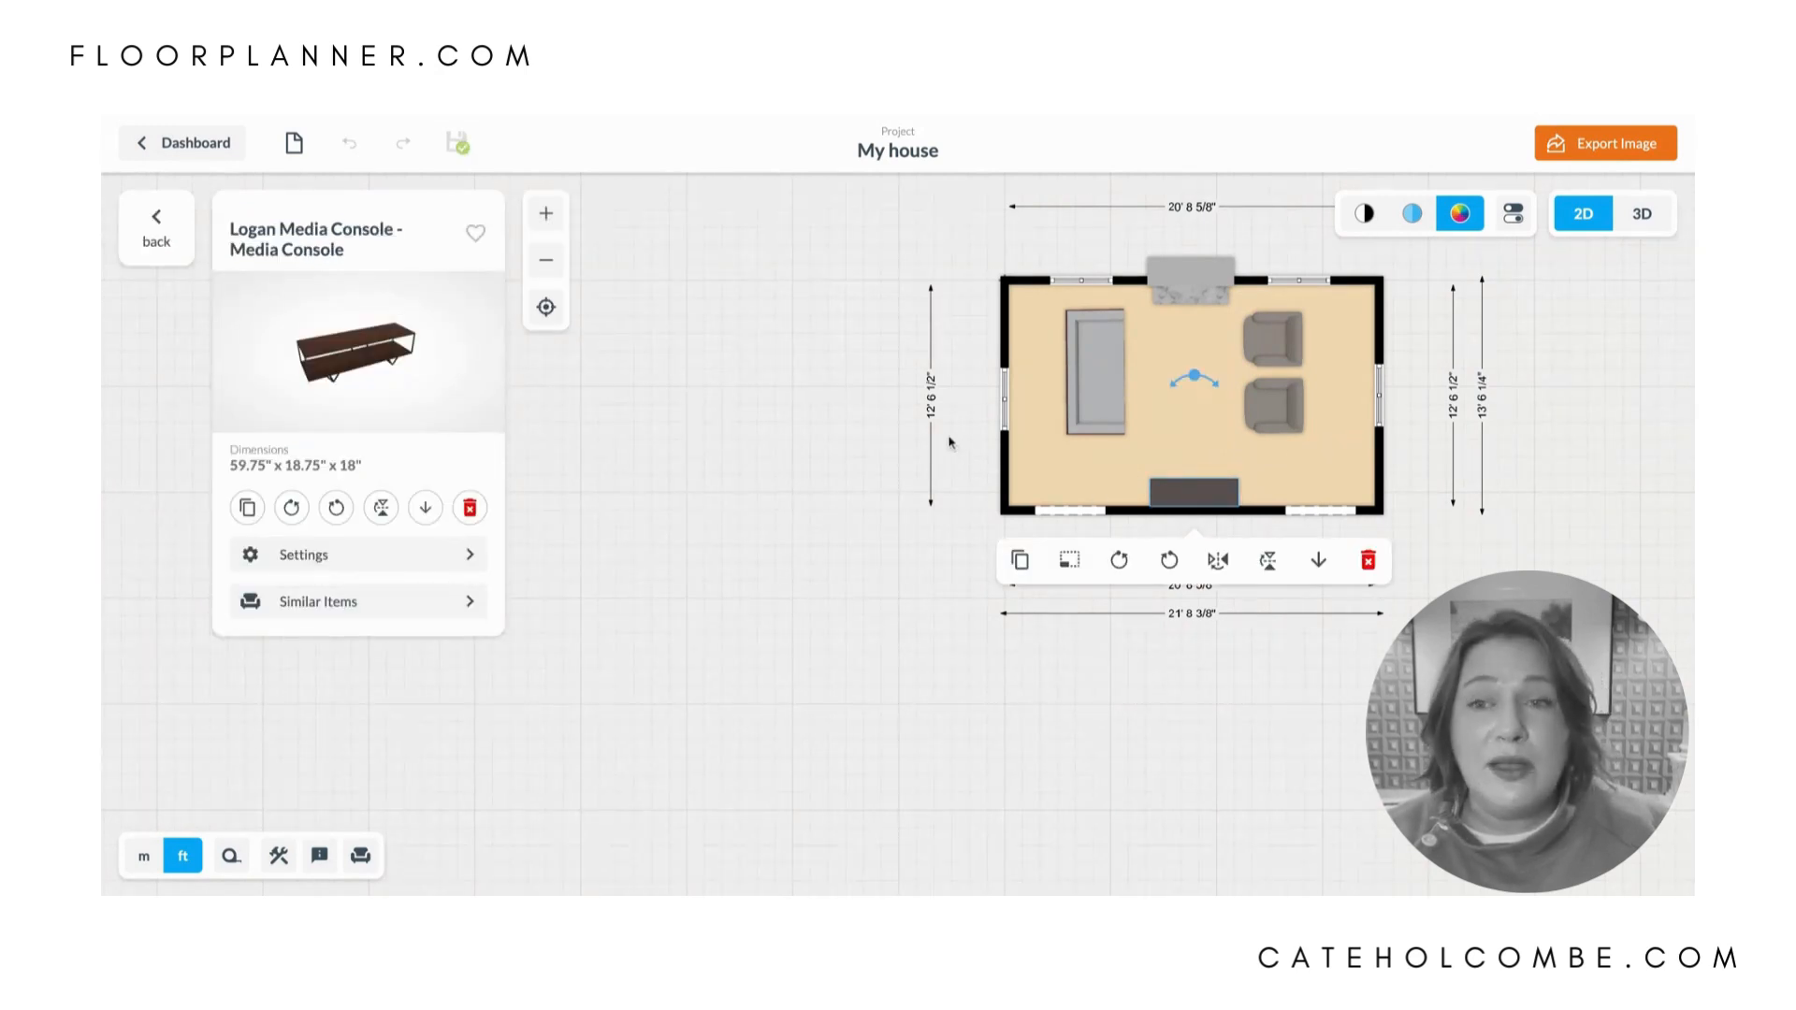
left_click(783, 505)
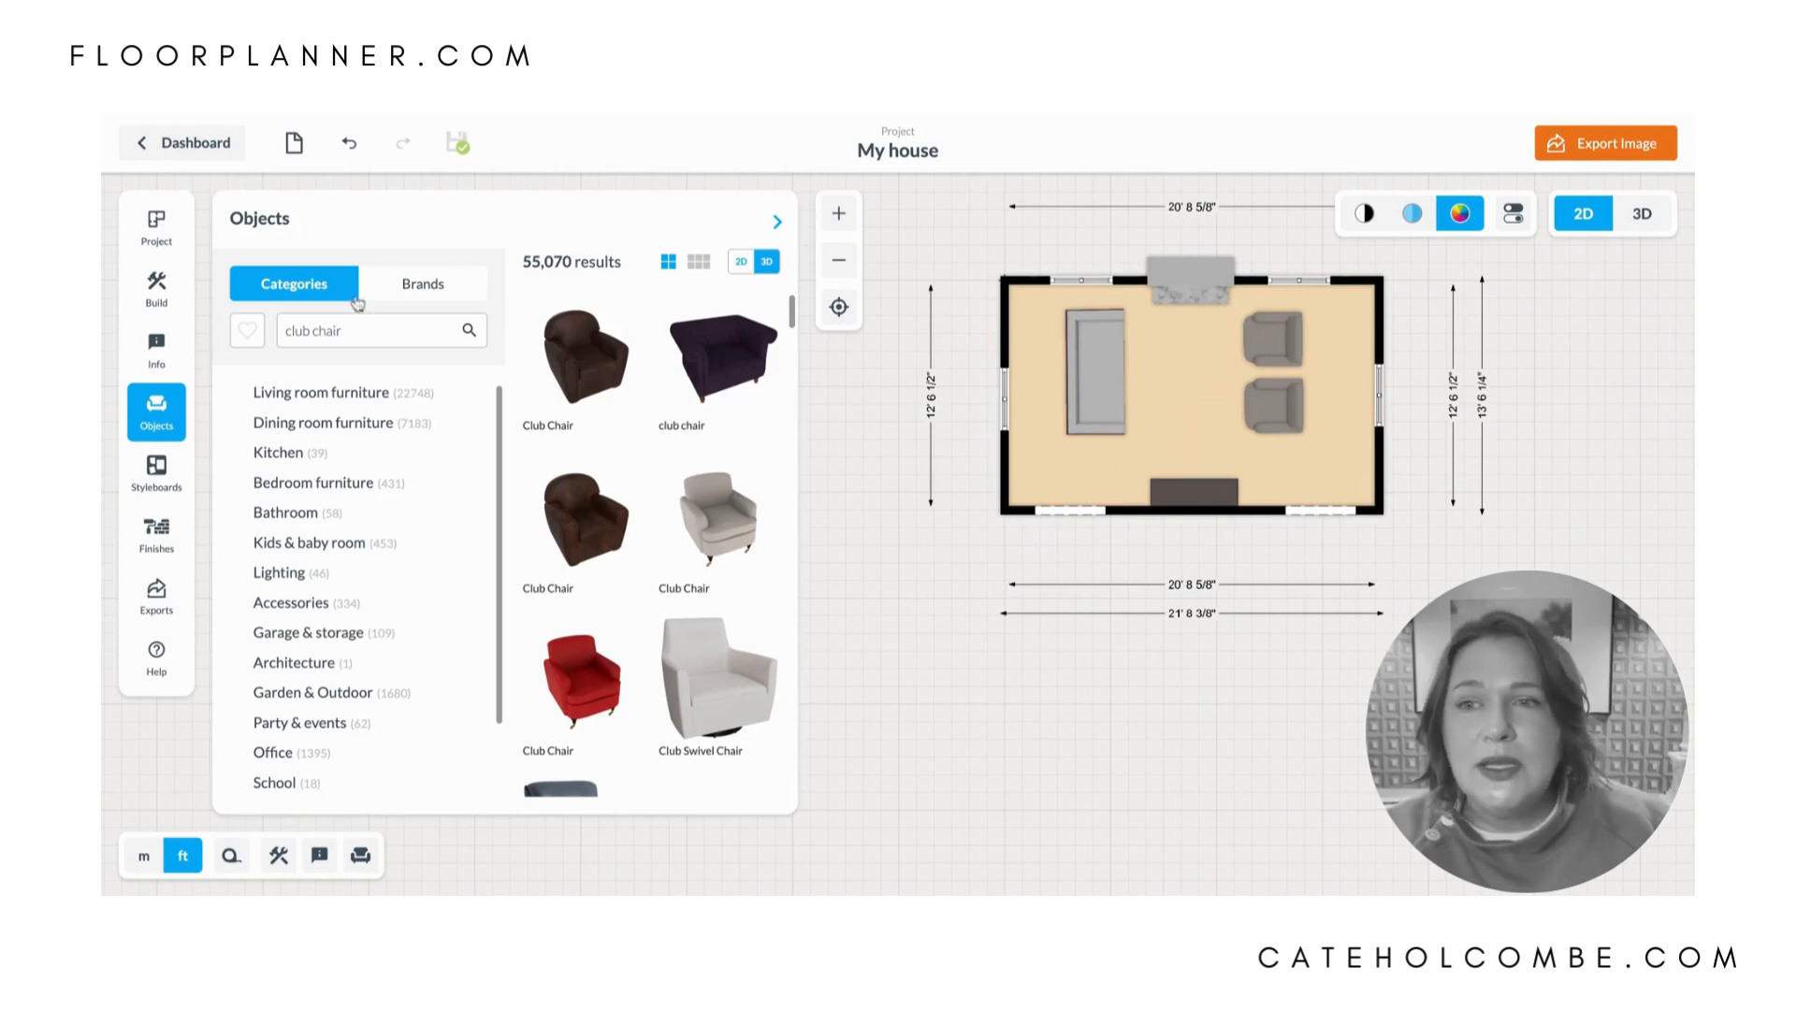
- Search the objects for "coffee table" and place the Era Coffee Table between the sofa and the club chairs
left_click_drag(339, 330, 267, 335)
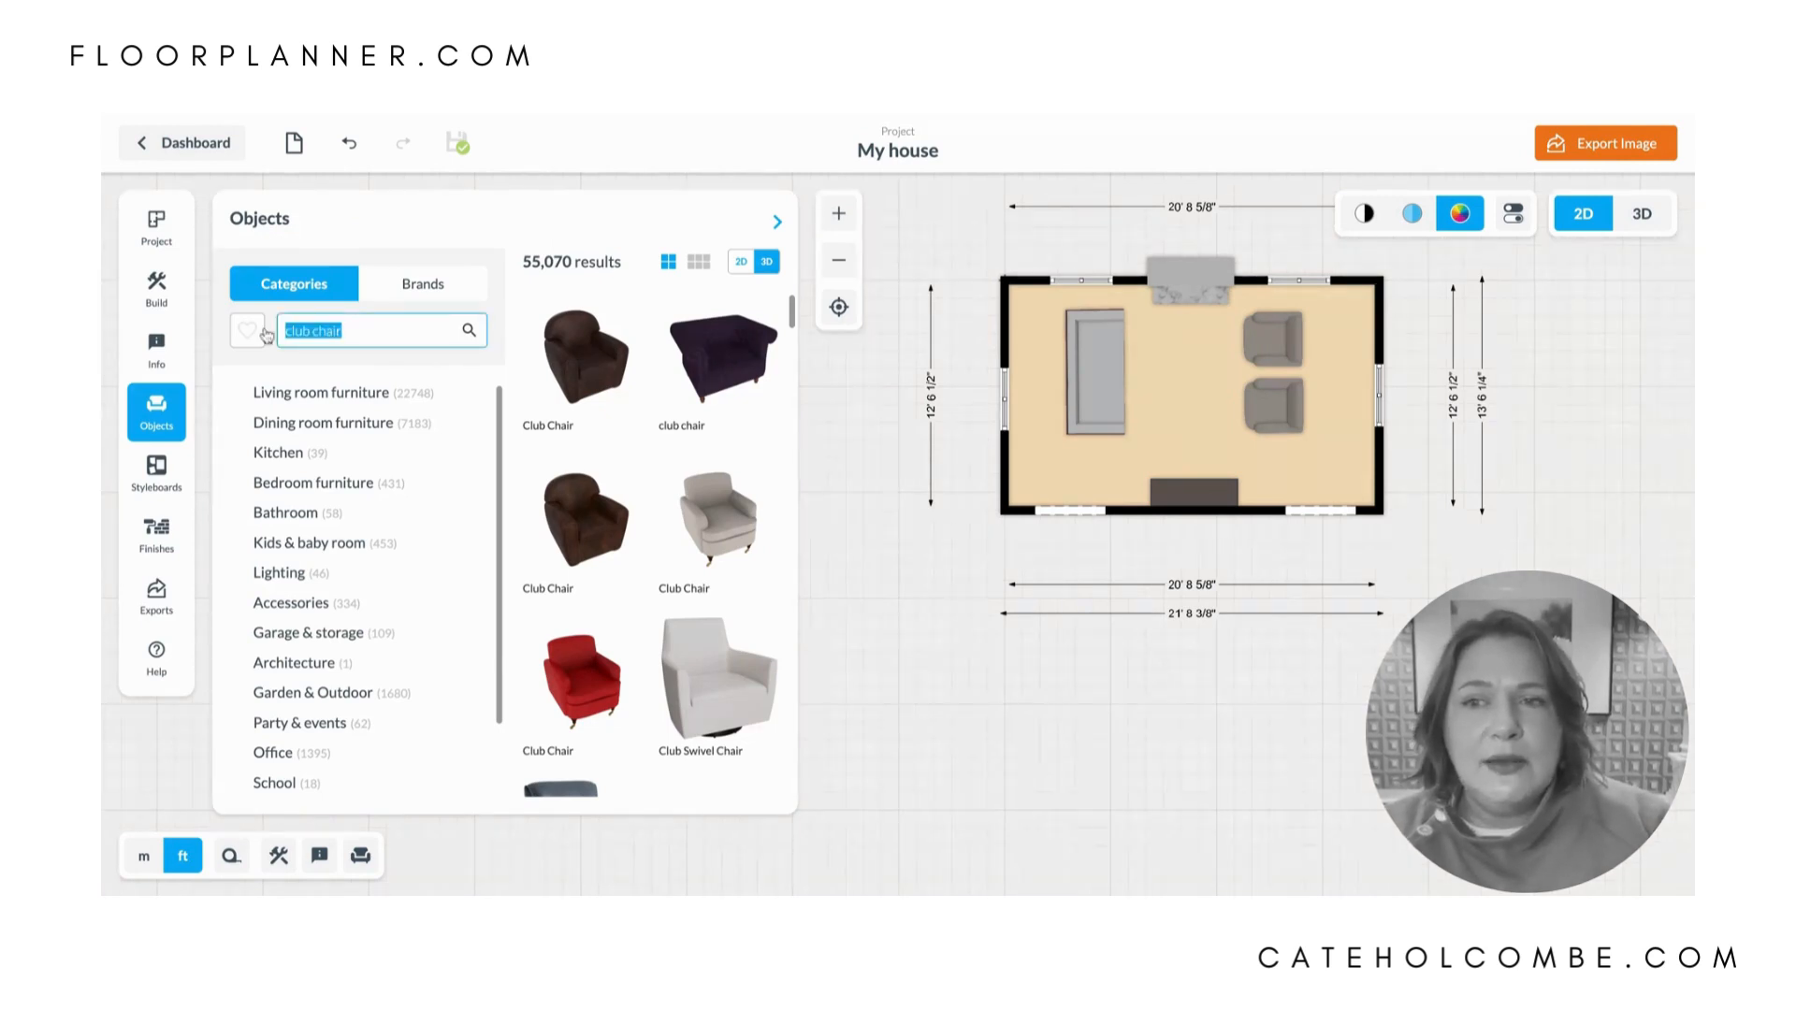
type("yog")
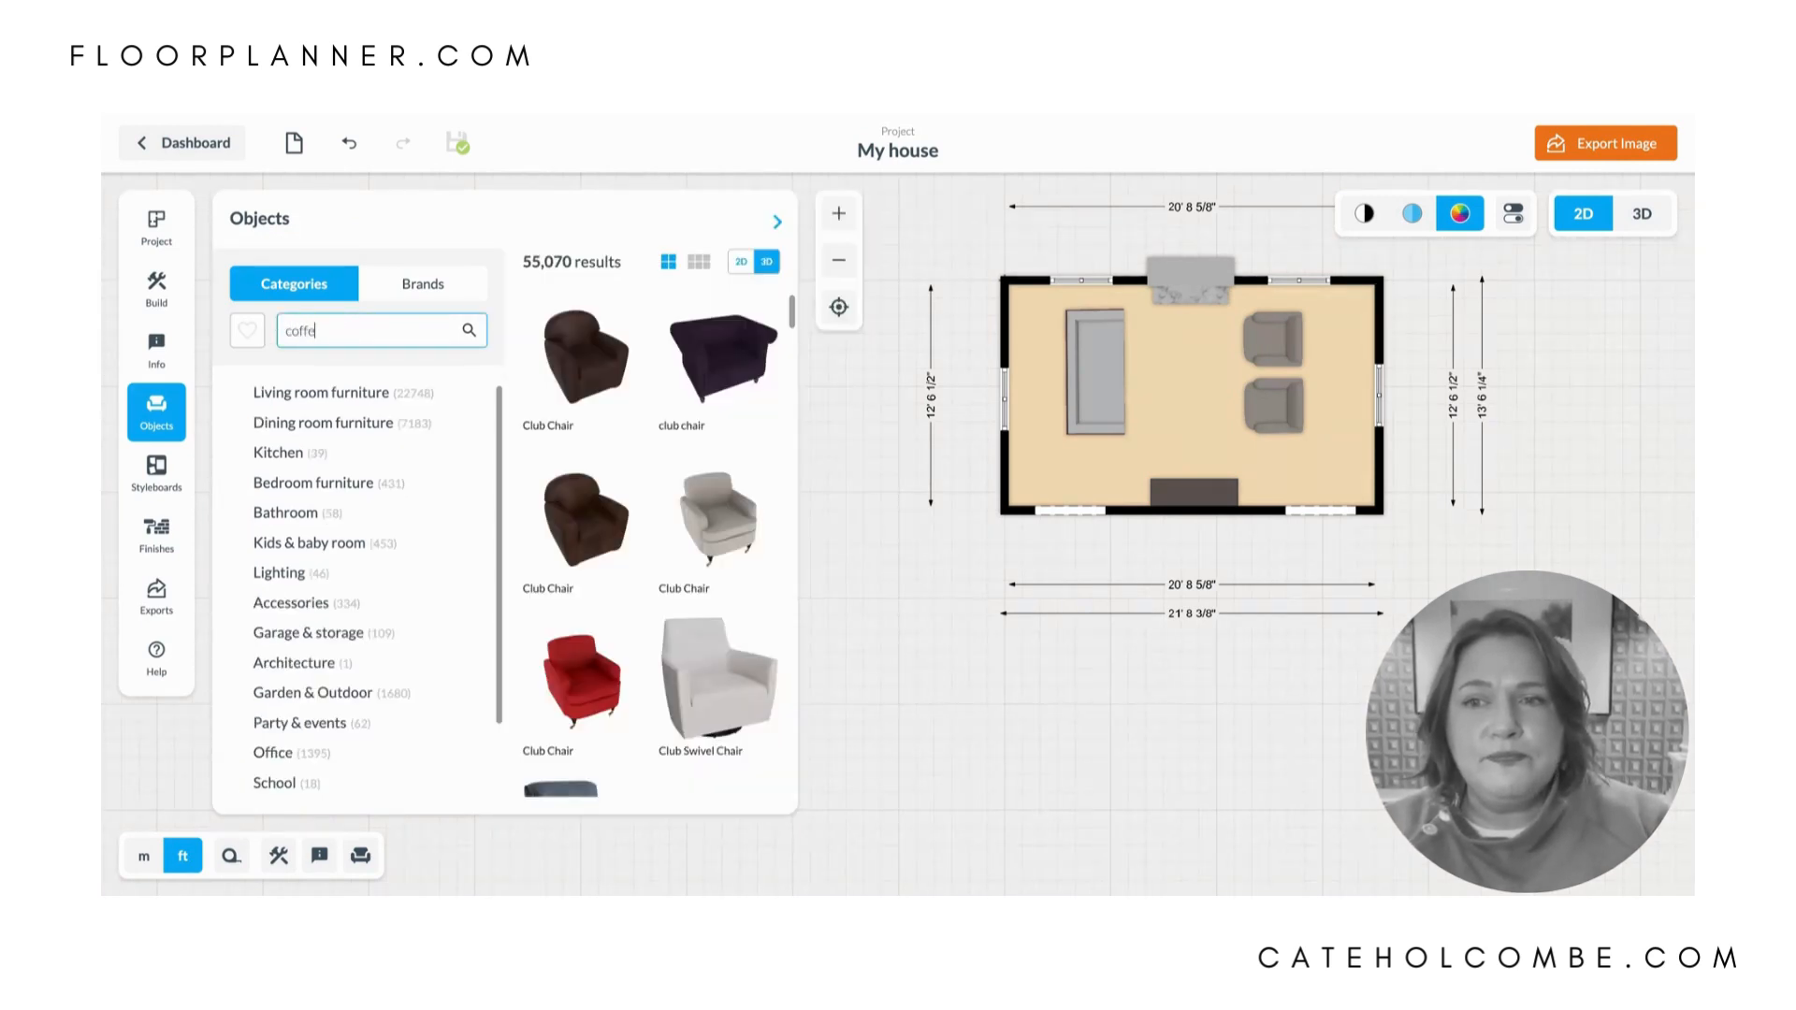
key("Return")
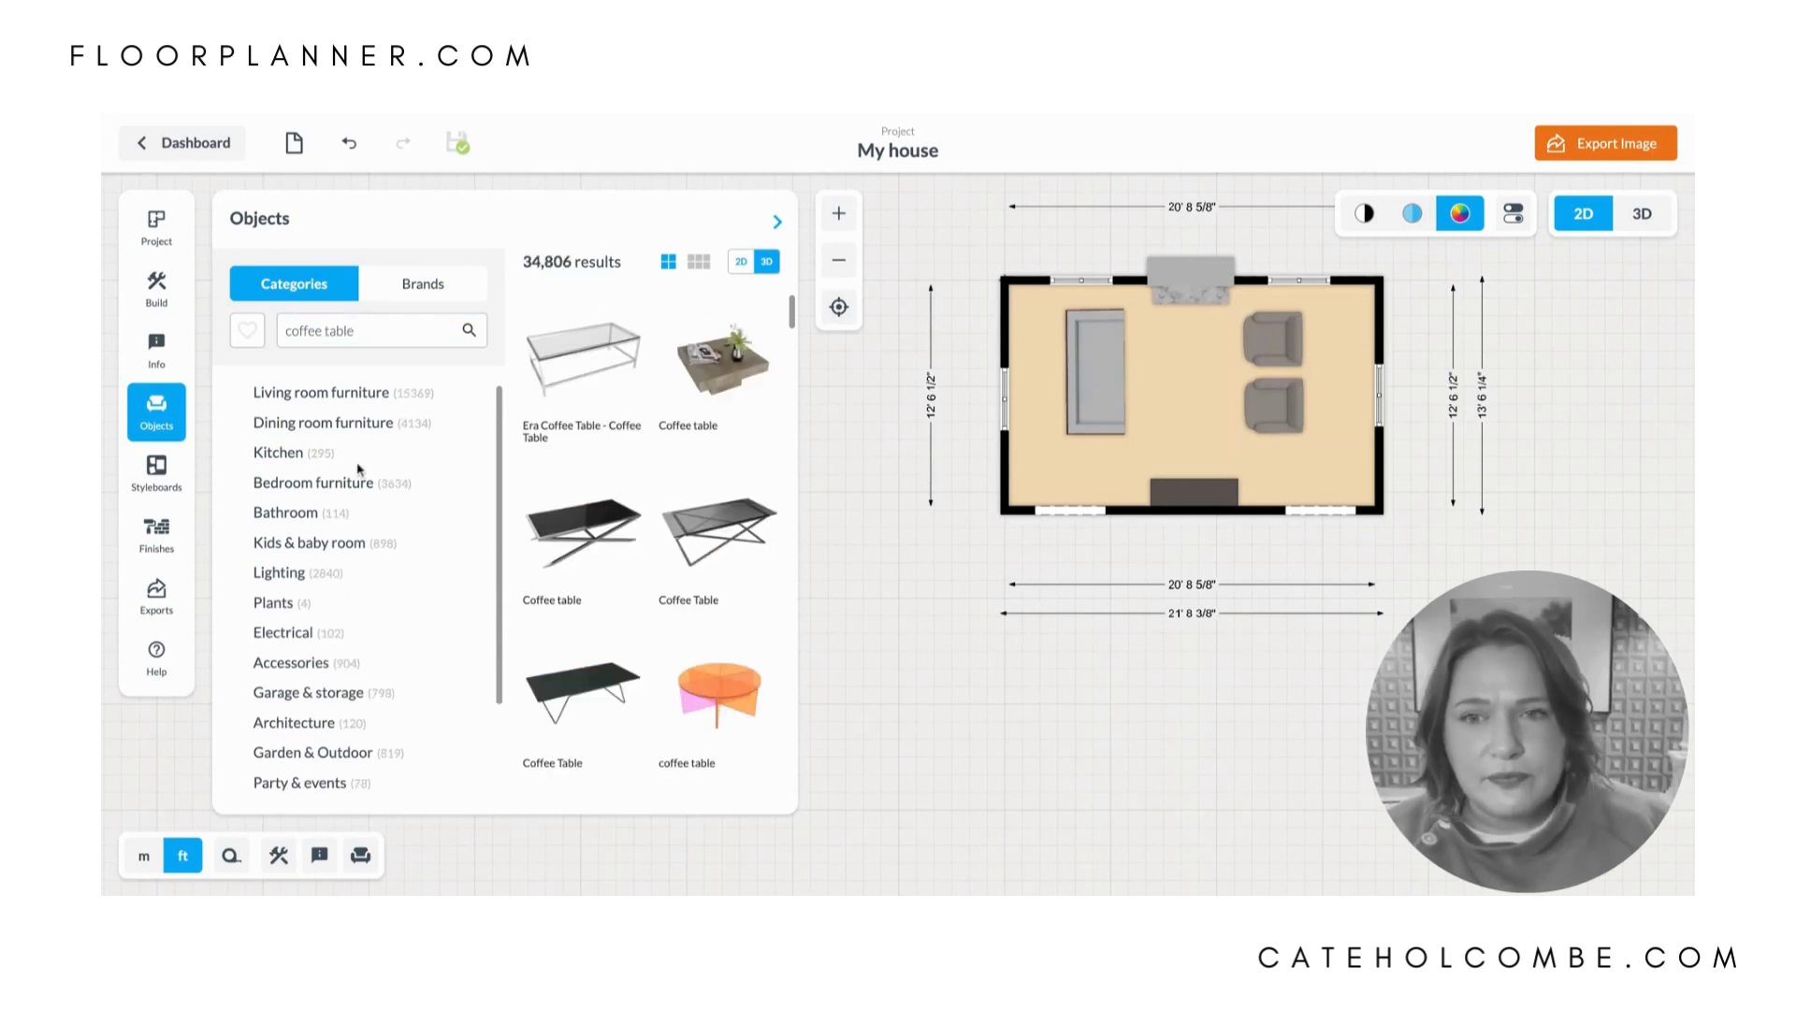
left_click(575, 359)
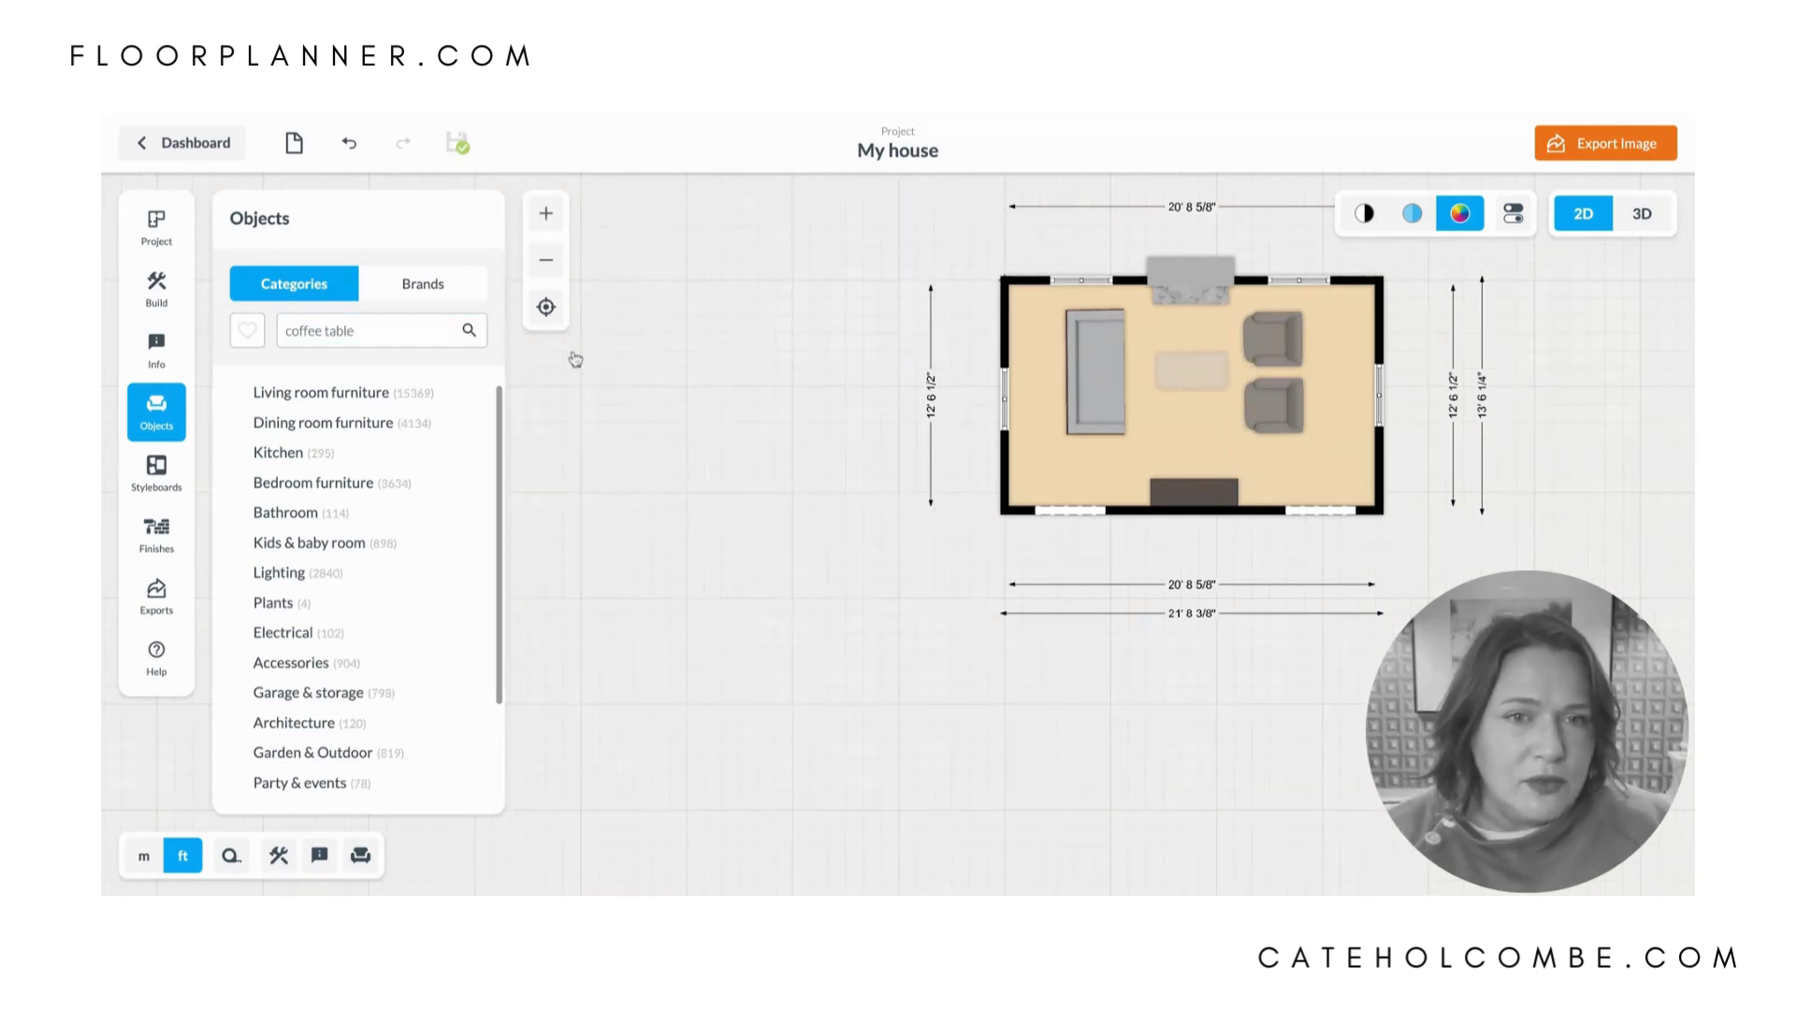
- Rotate the coffee table a quarter turn so it runs parallel to the sofa, center it in the seating group, and nudge the sofa toward it
left_click(1195, 376)
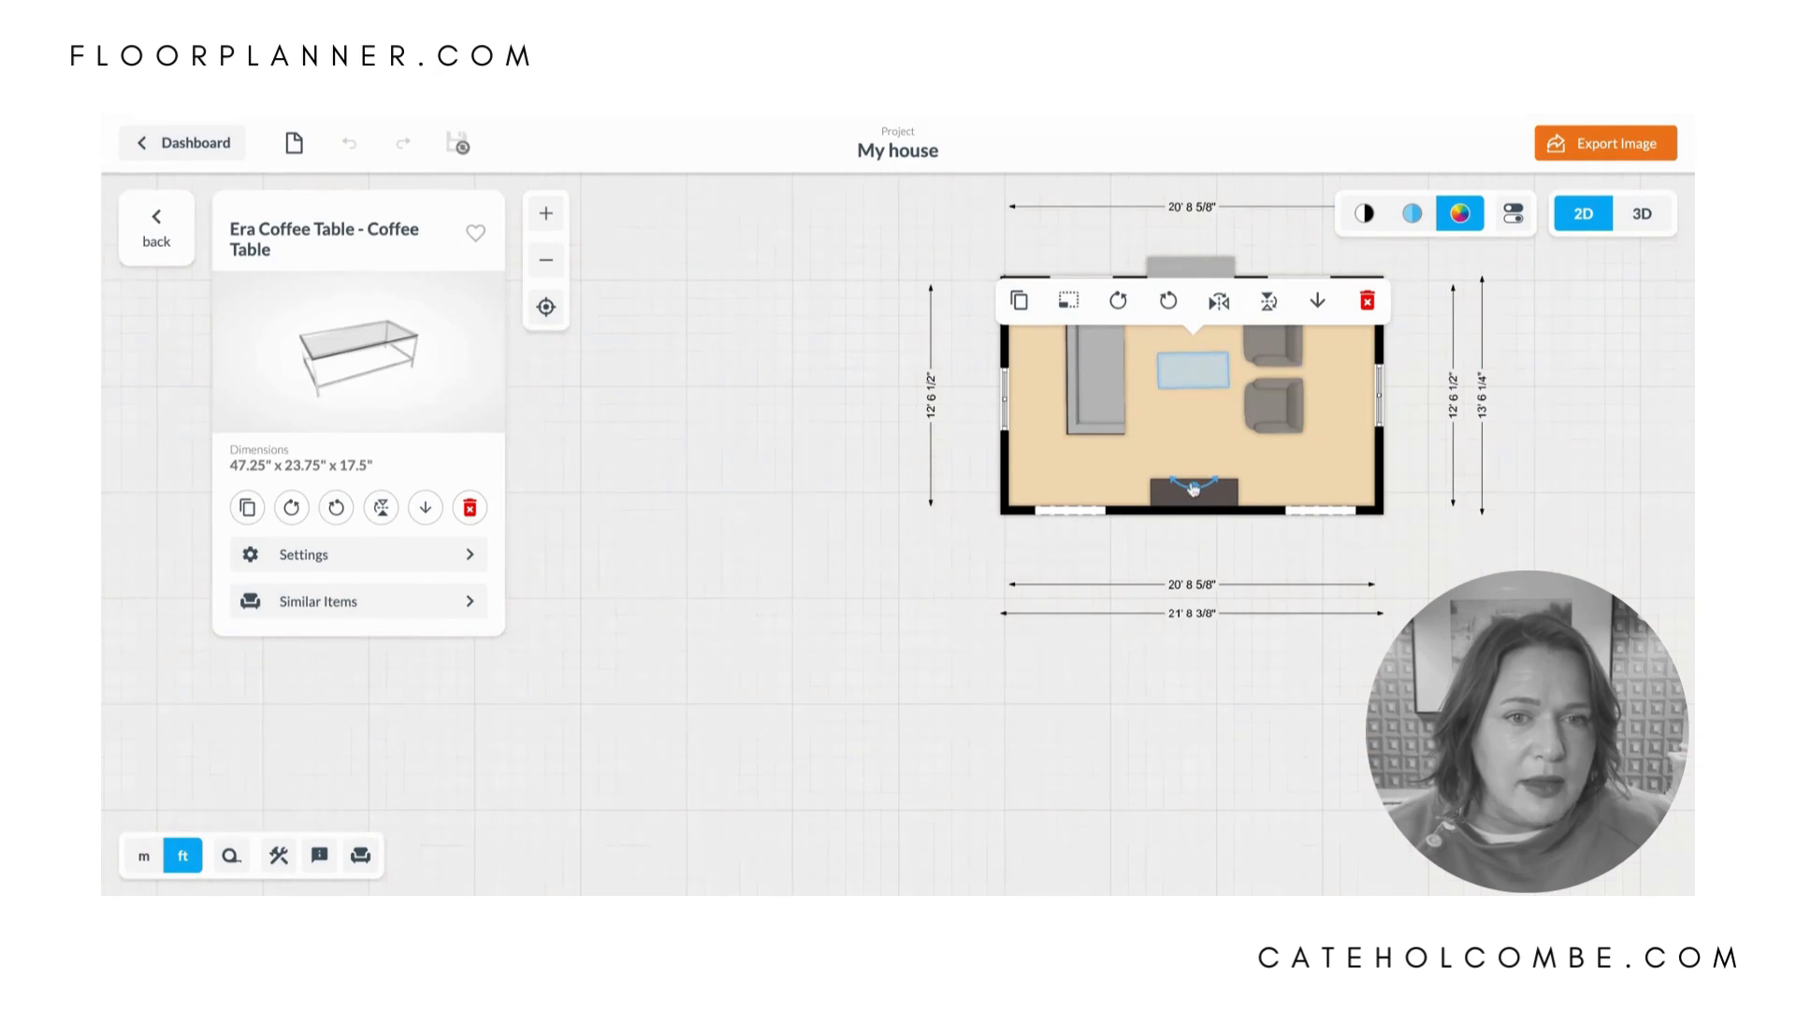
left_click_drag(1195, 487, 1307, 370)
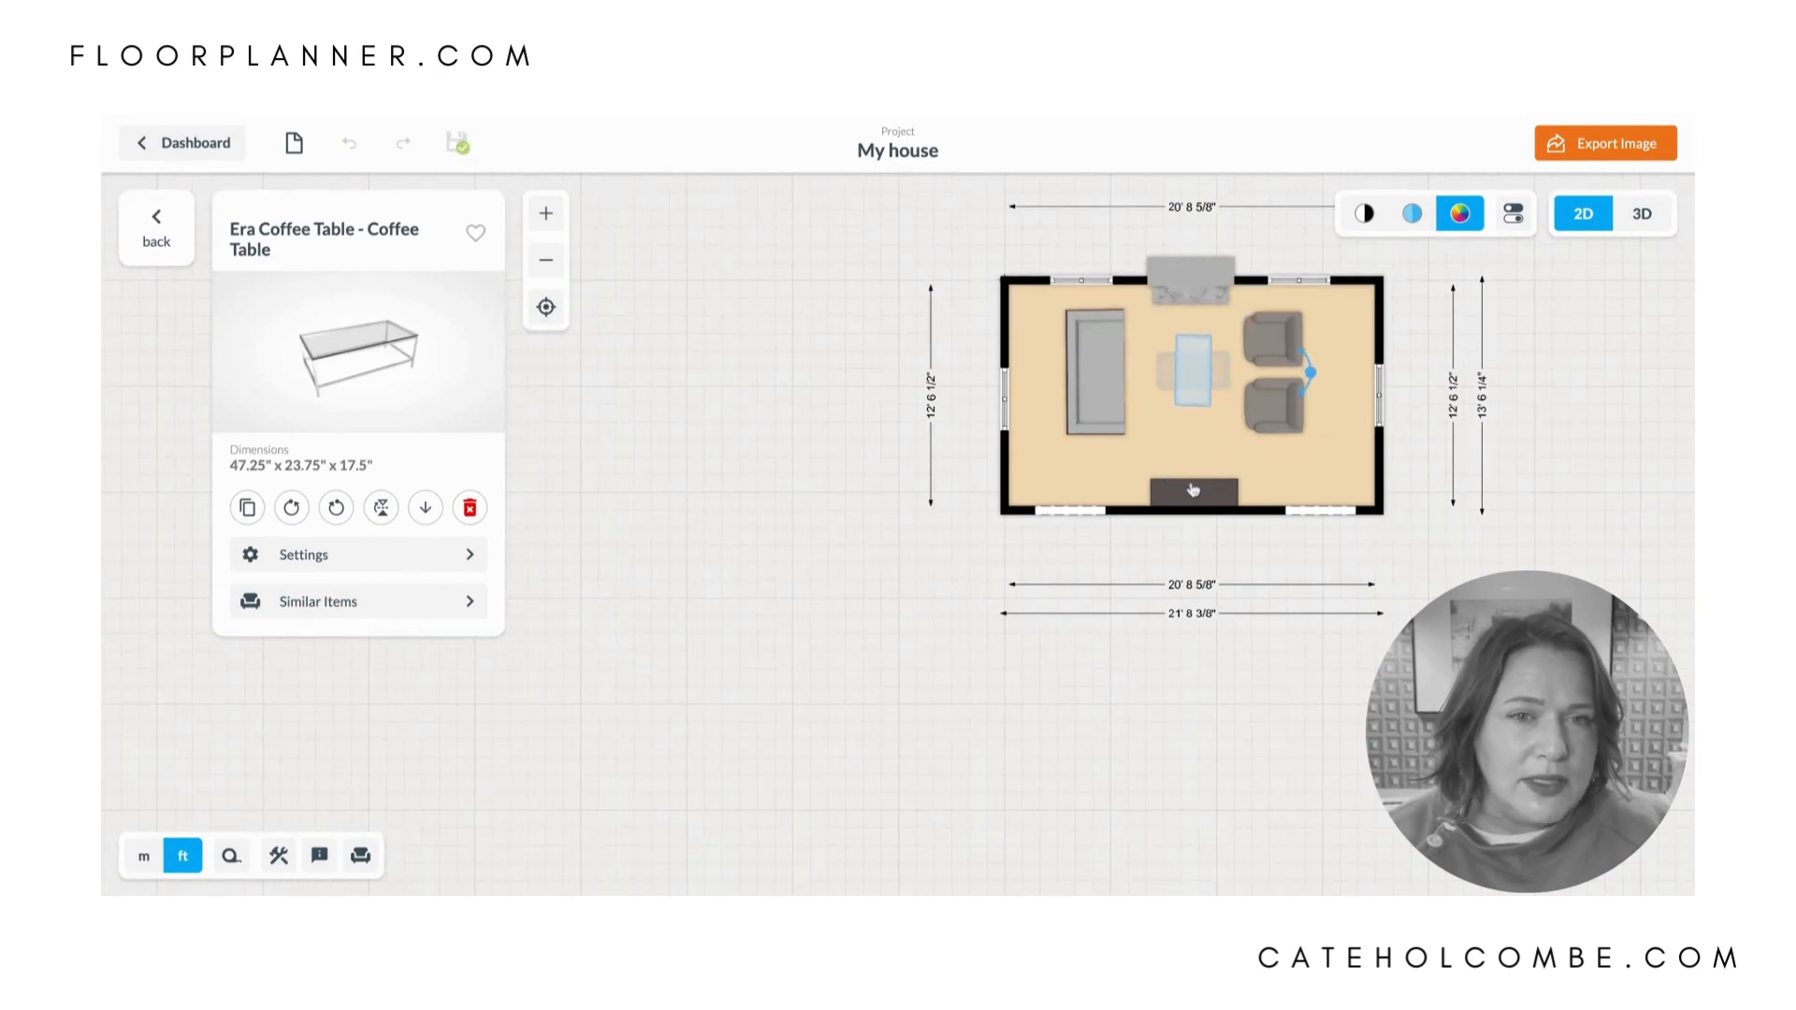
left_click(969, 481)
left_click_drag(1198, 375, 1199, 379)
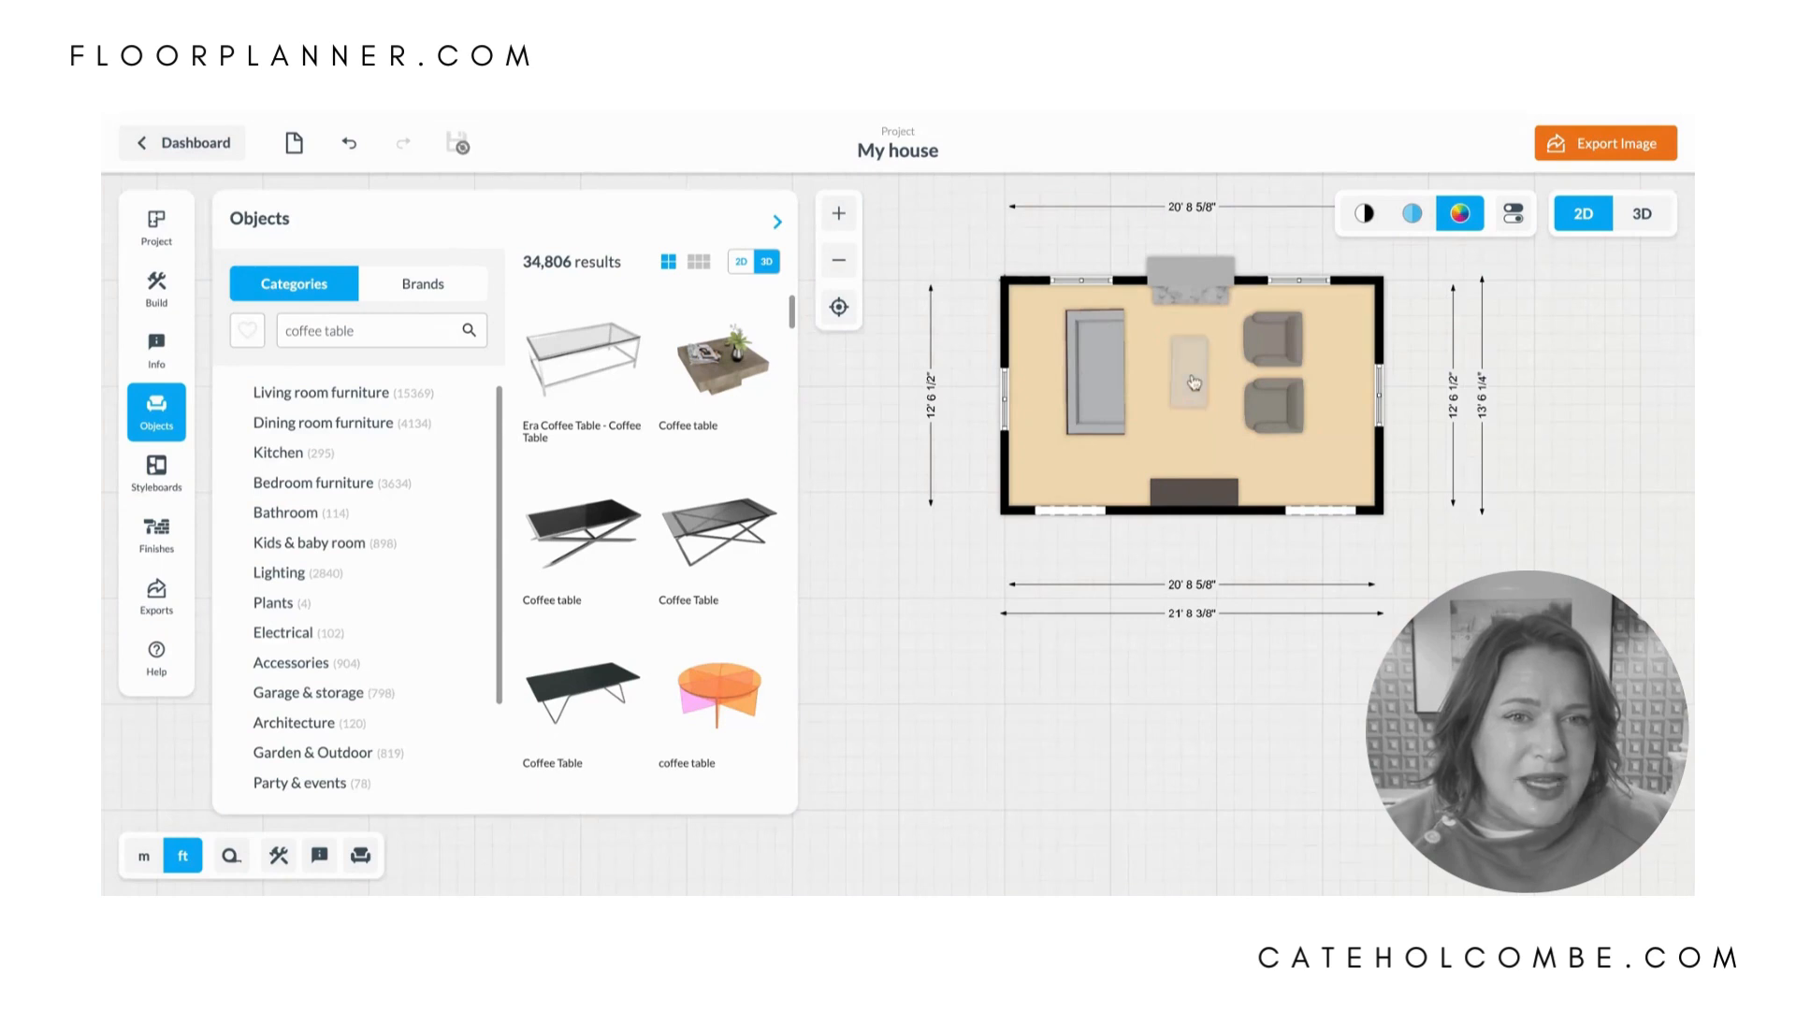
left_click(1191, 378)
left_click_drag(1310, 376, 1308, 371)
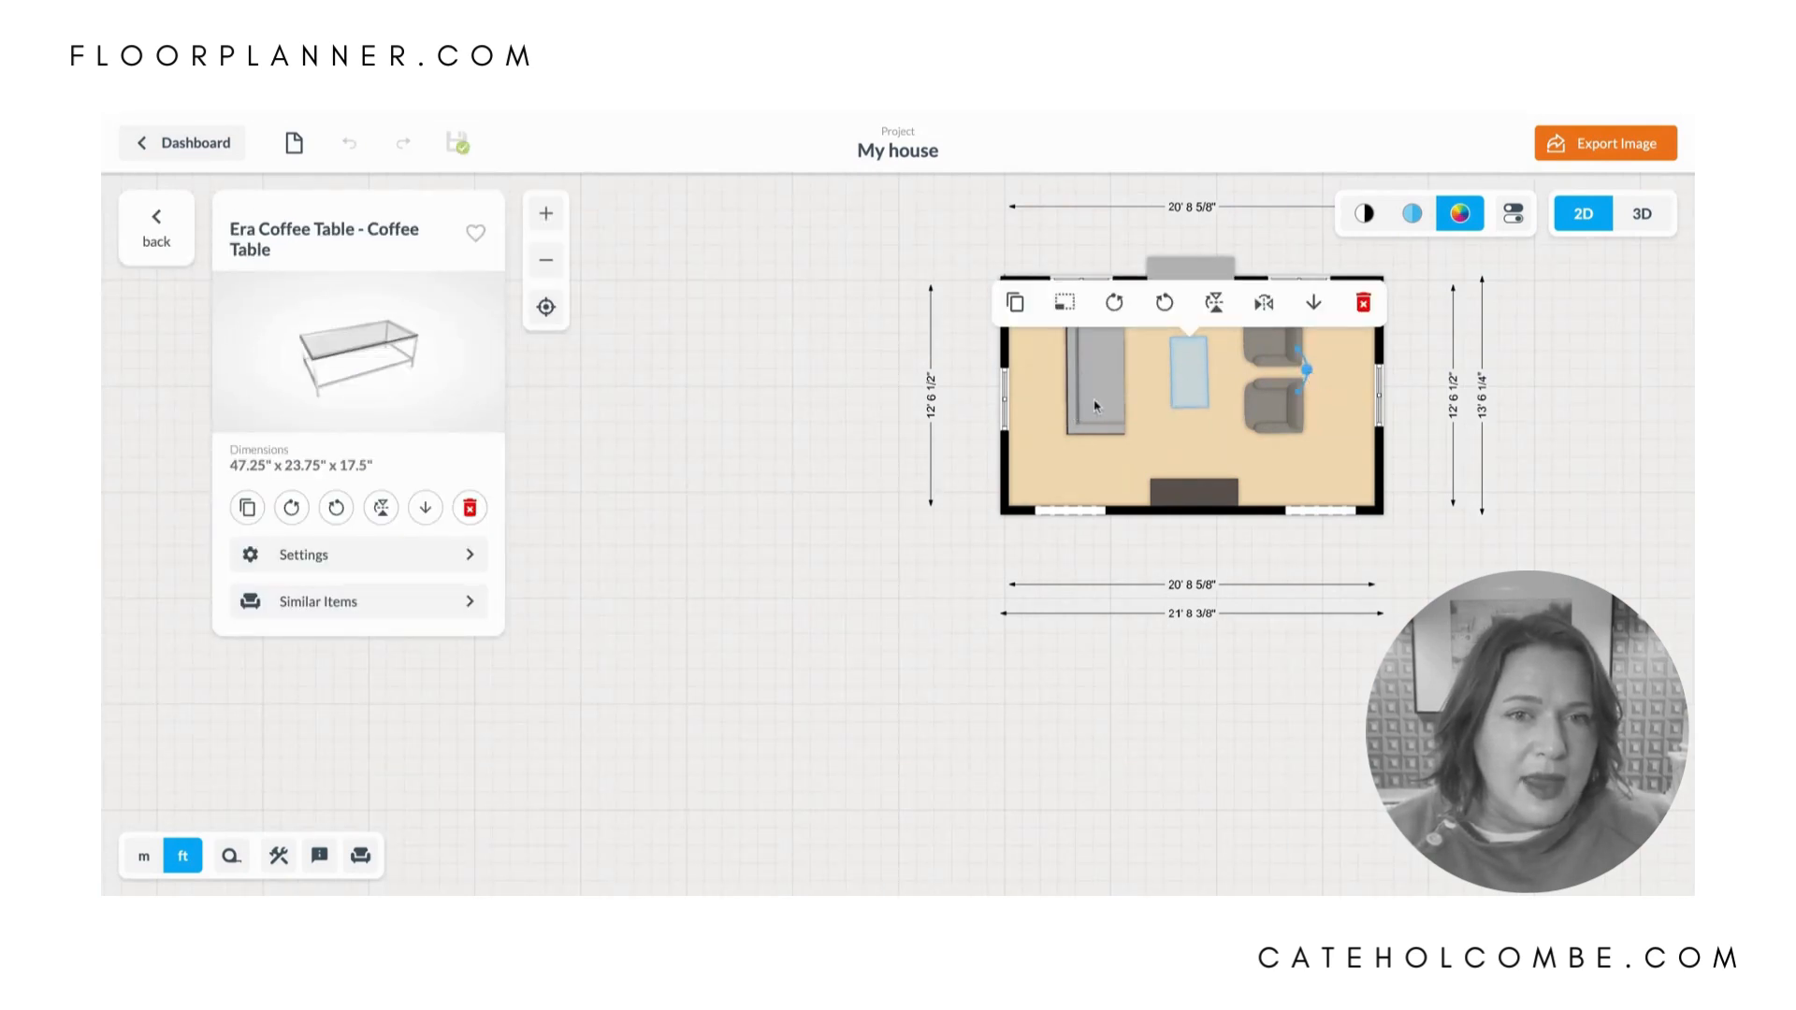
left_click_drag(1094, 402, 1099, 403)
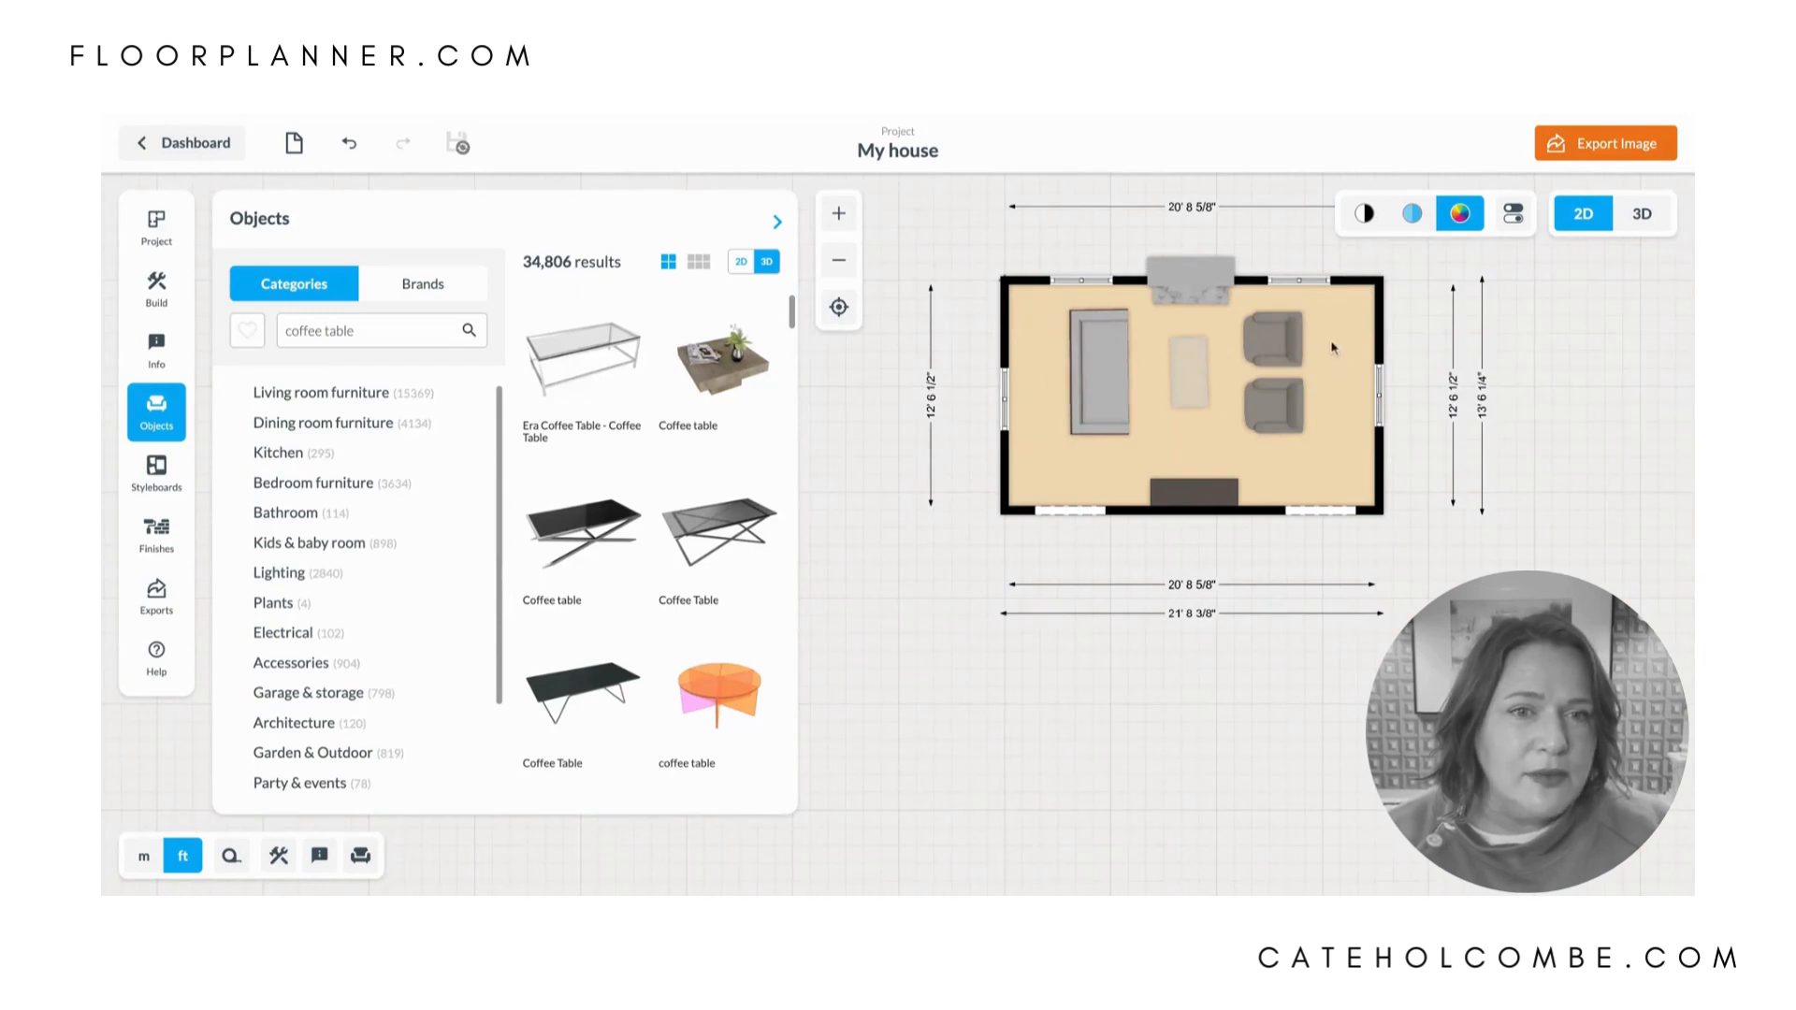
- Search the objects for "piano" and place the black upright Piano against the right wall at the window, behind the club chairs
triple_click(387, 325)
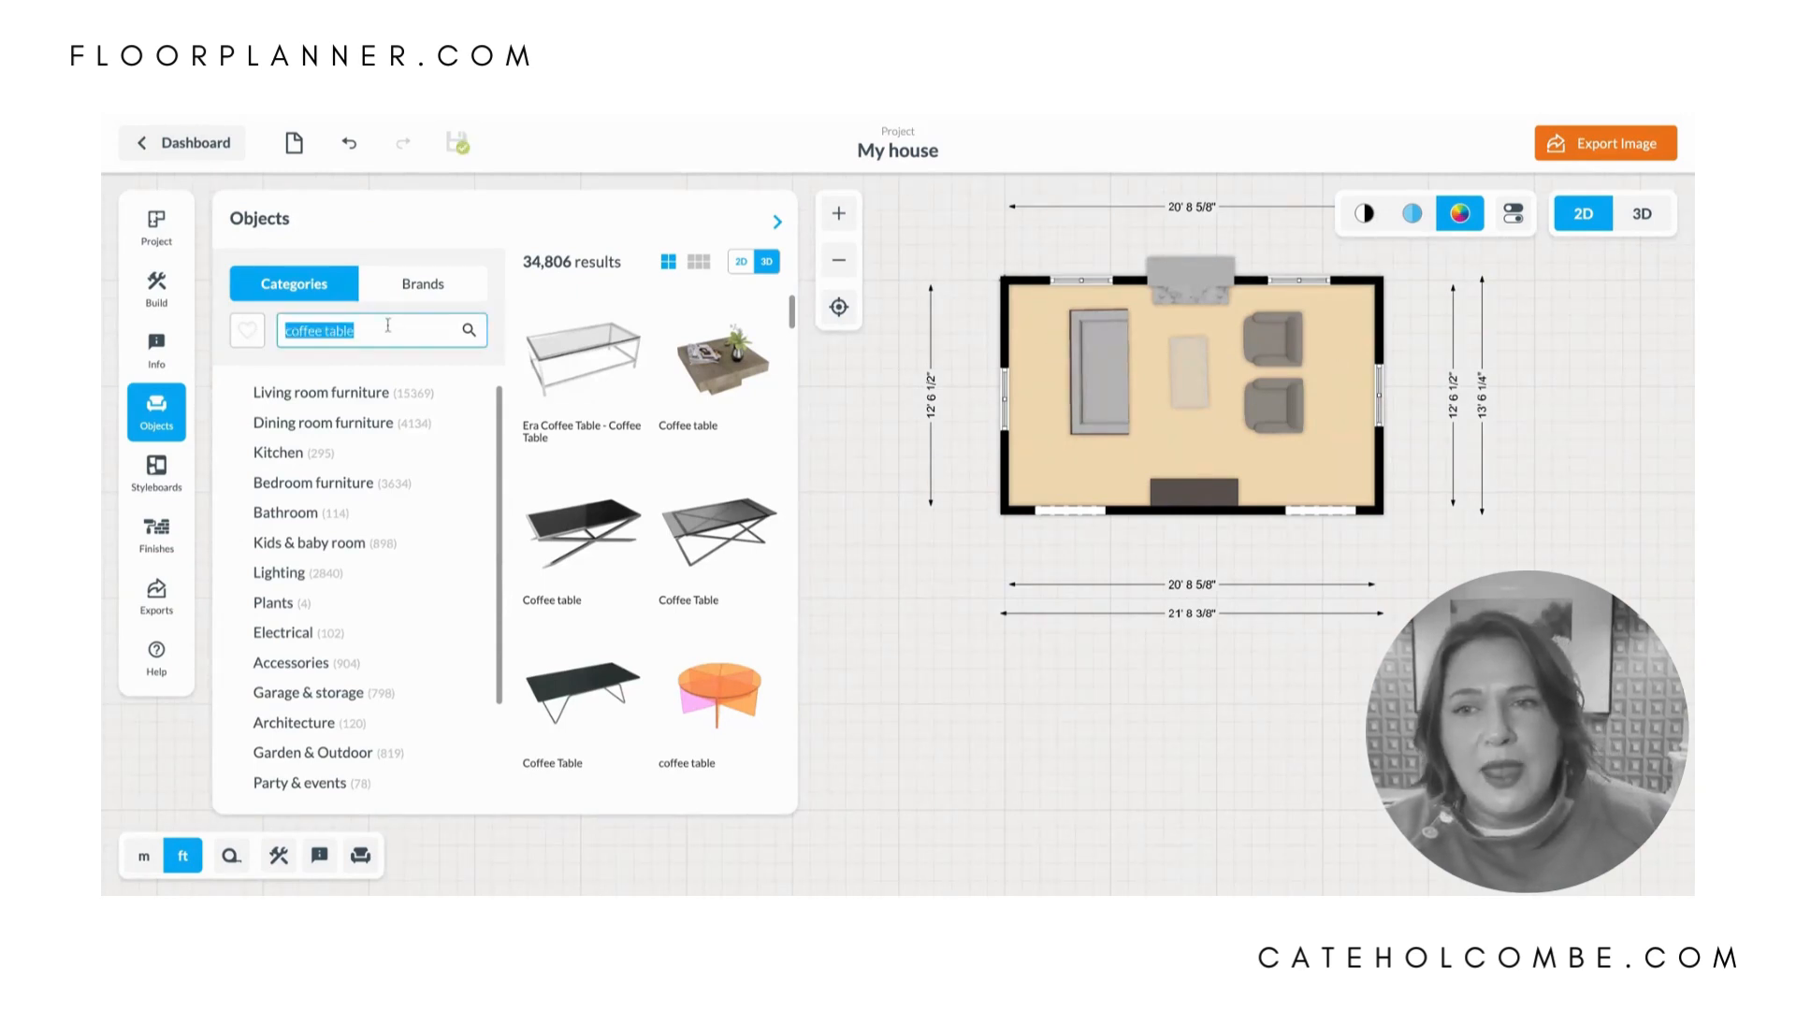
type("piano")
key("Return")
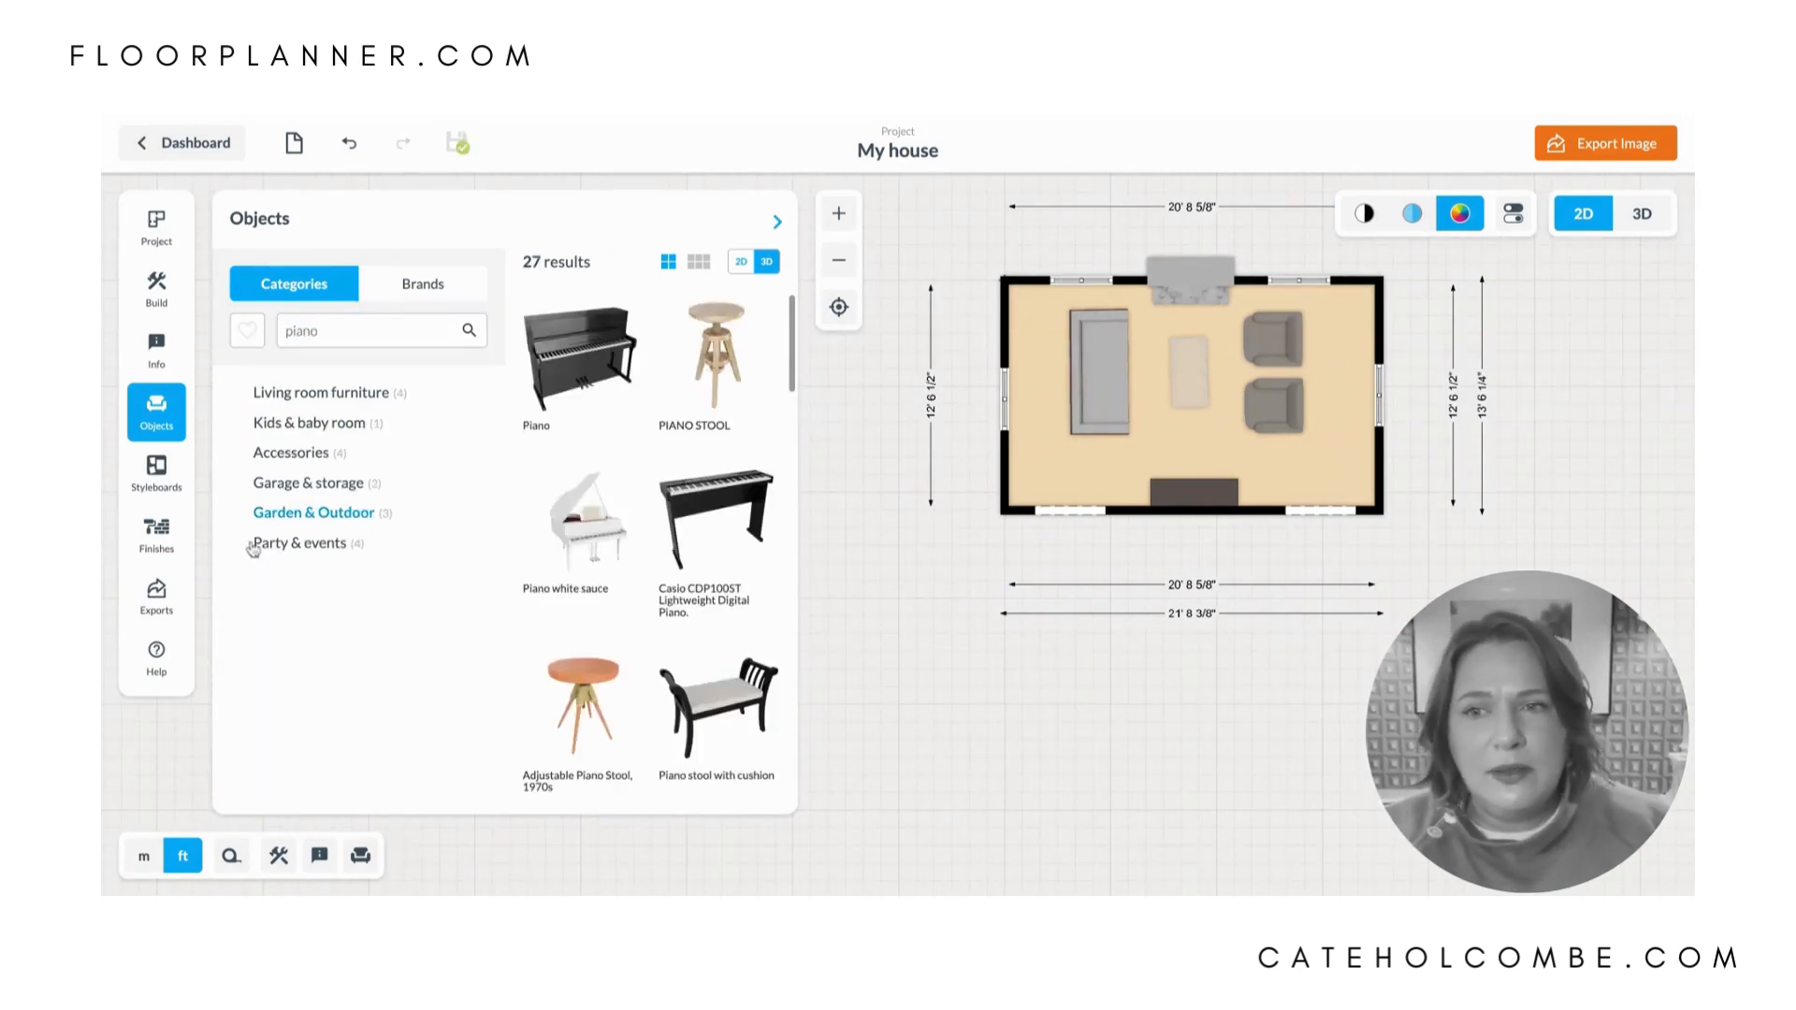
left_click_drag(580, 355, 1361, 400)
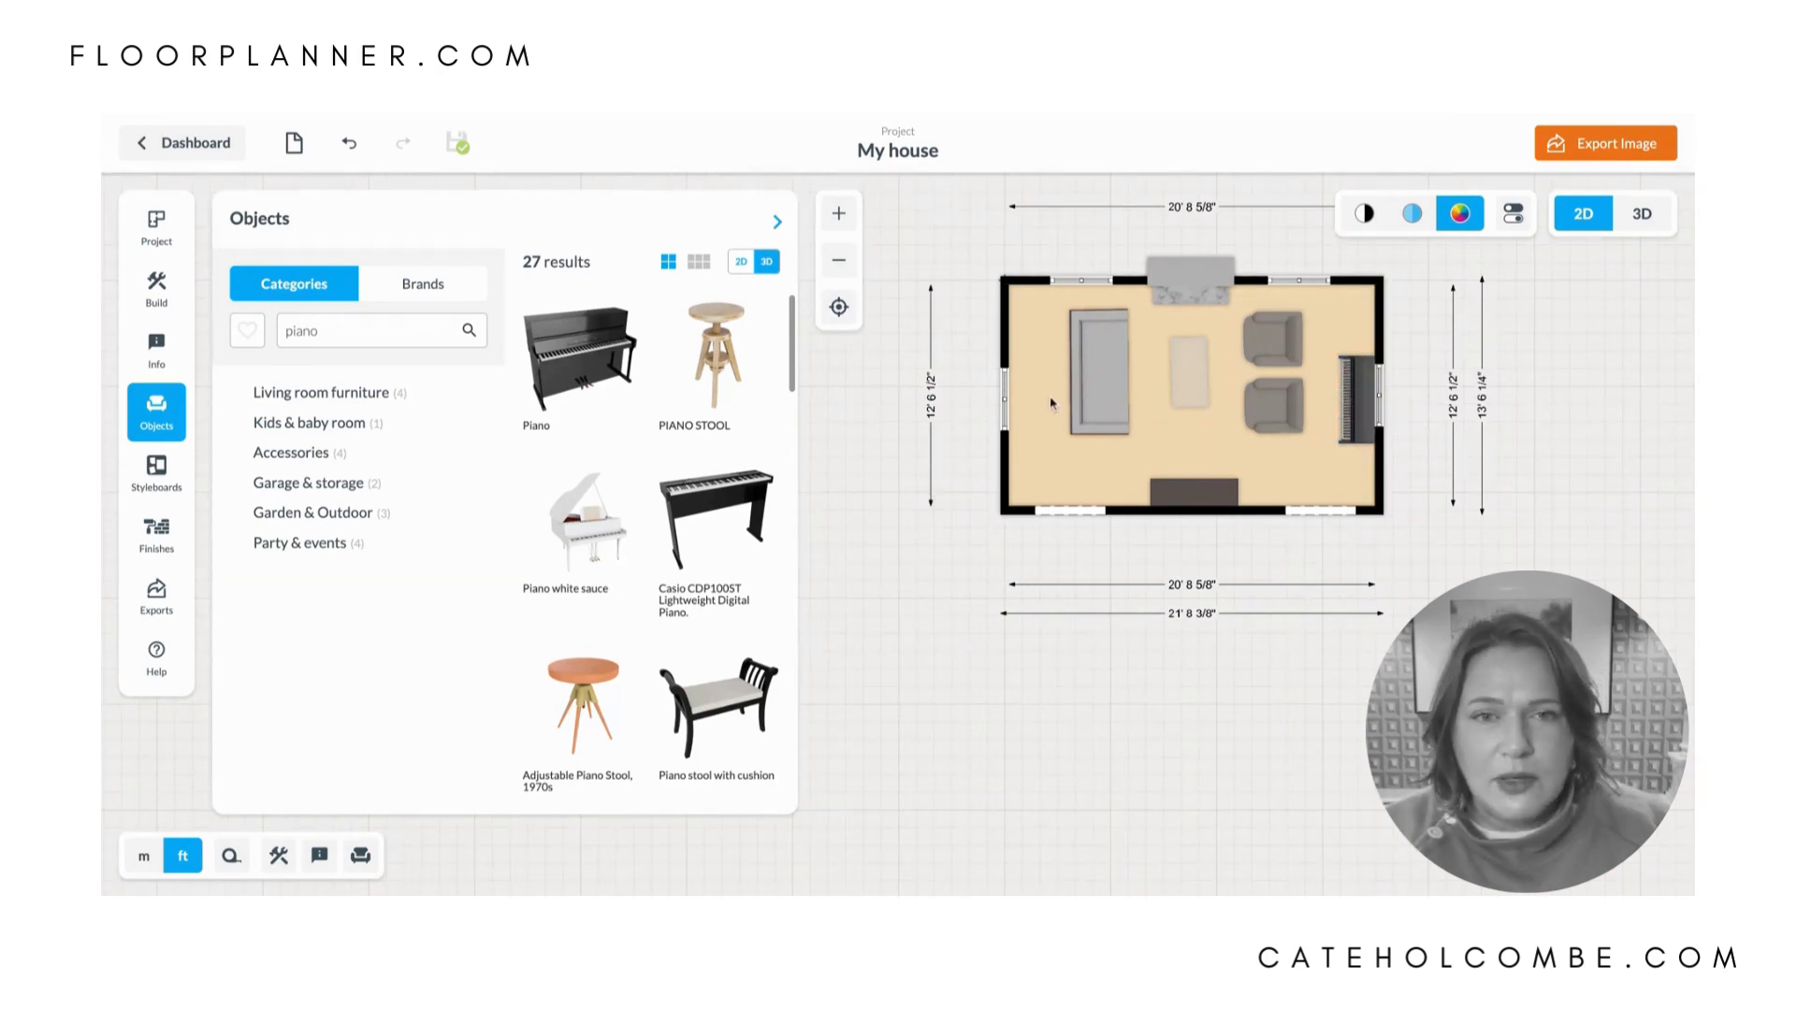
- Search for "console", place the black Console along the left wall in the room's upper corner, and duplicate it into the lower-left corner
double_click(318, 333)
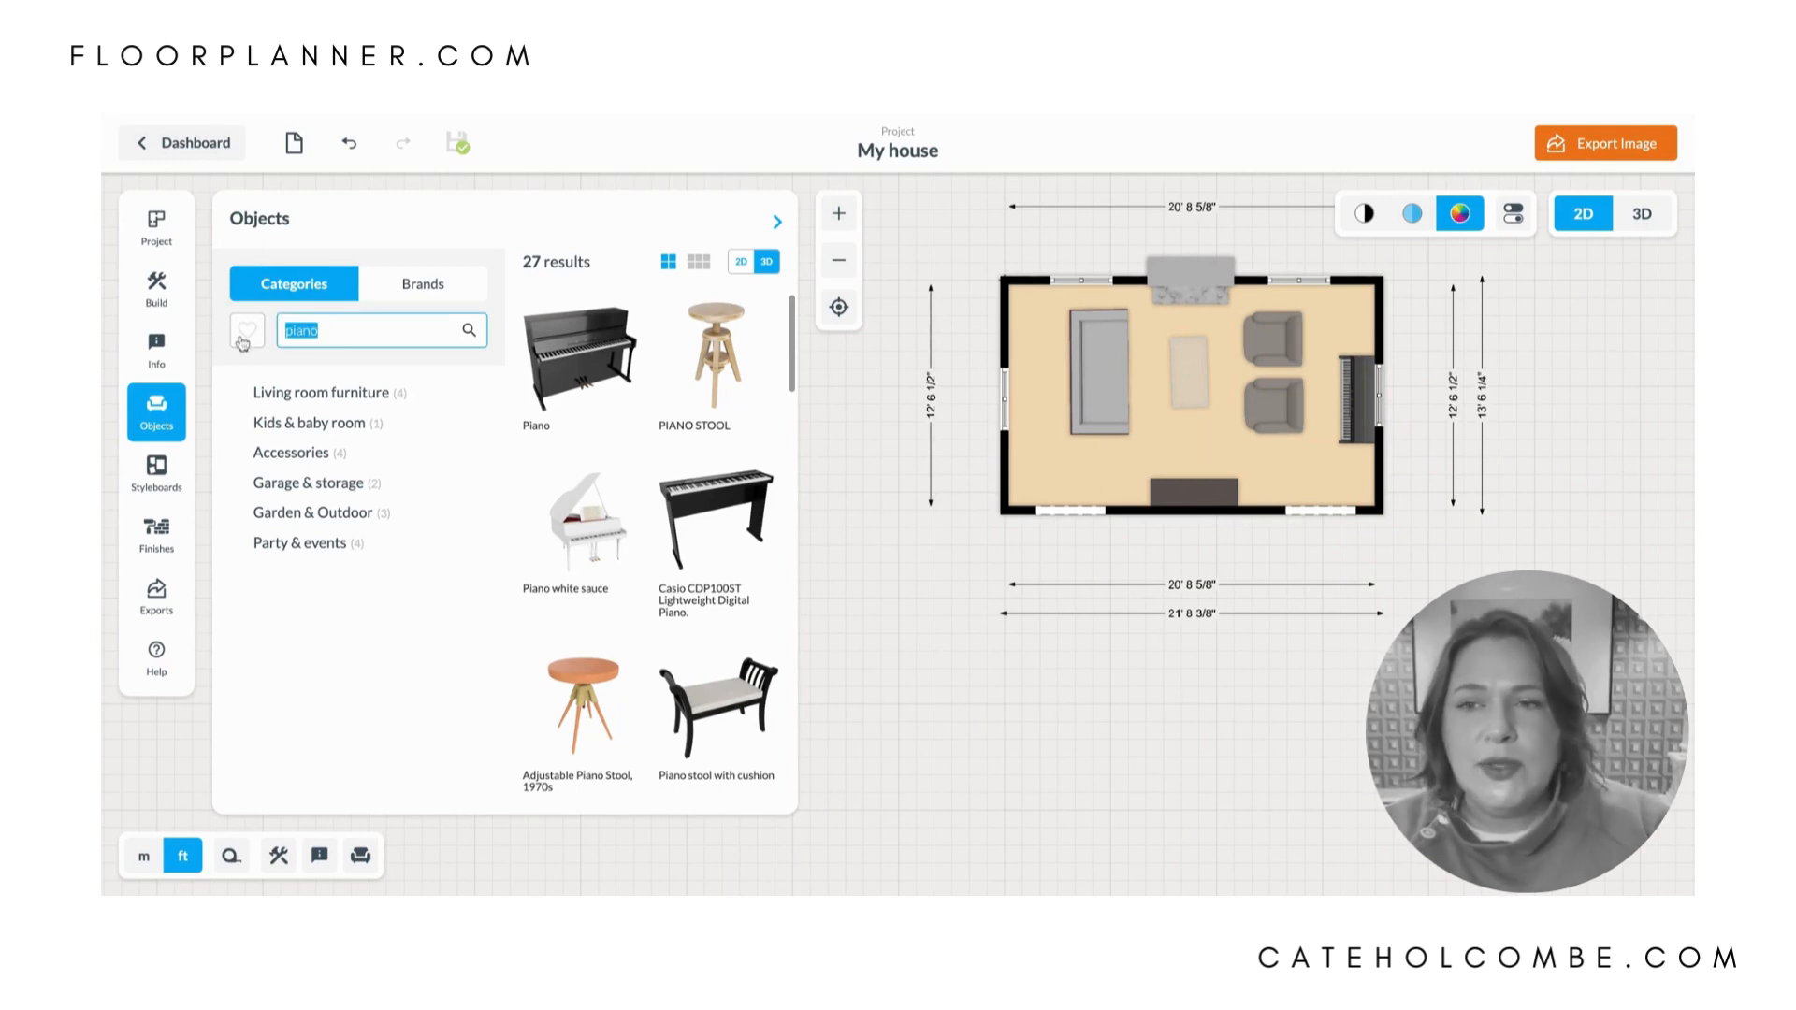
type("console")
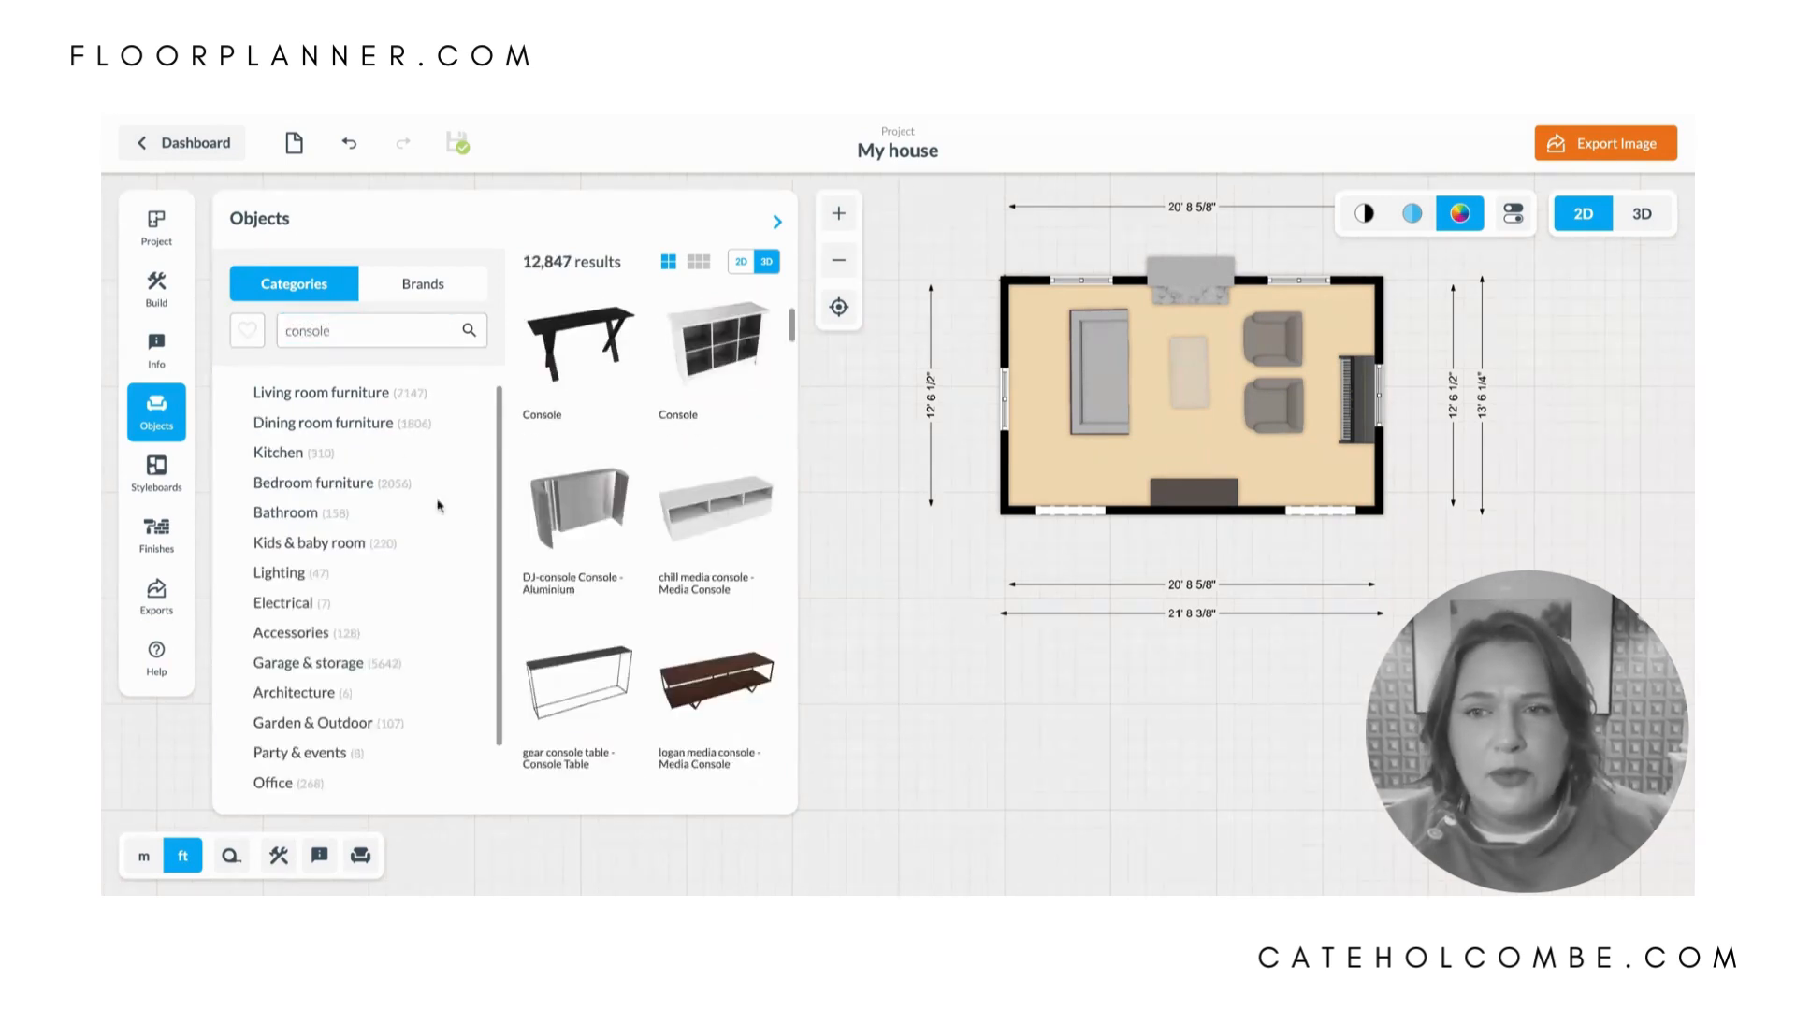
left_click(566, 360)
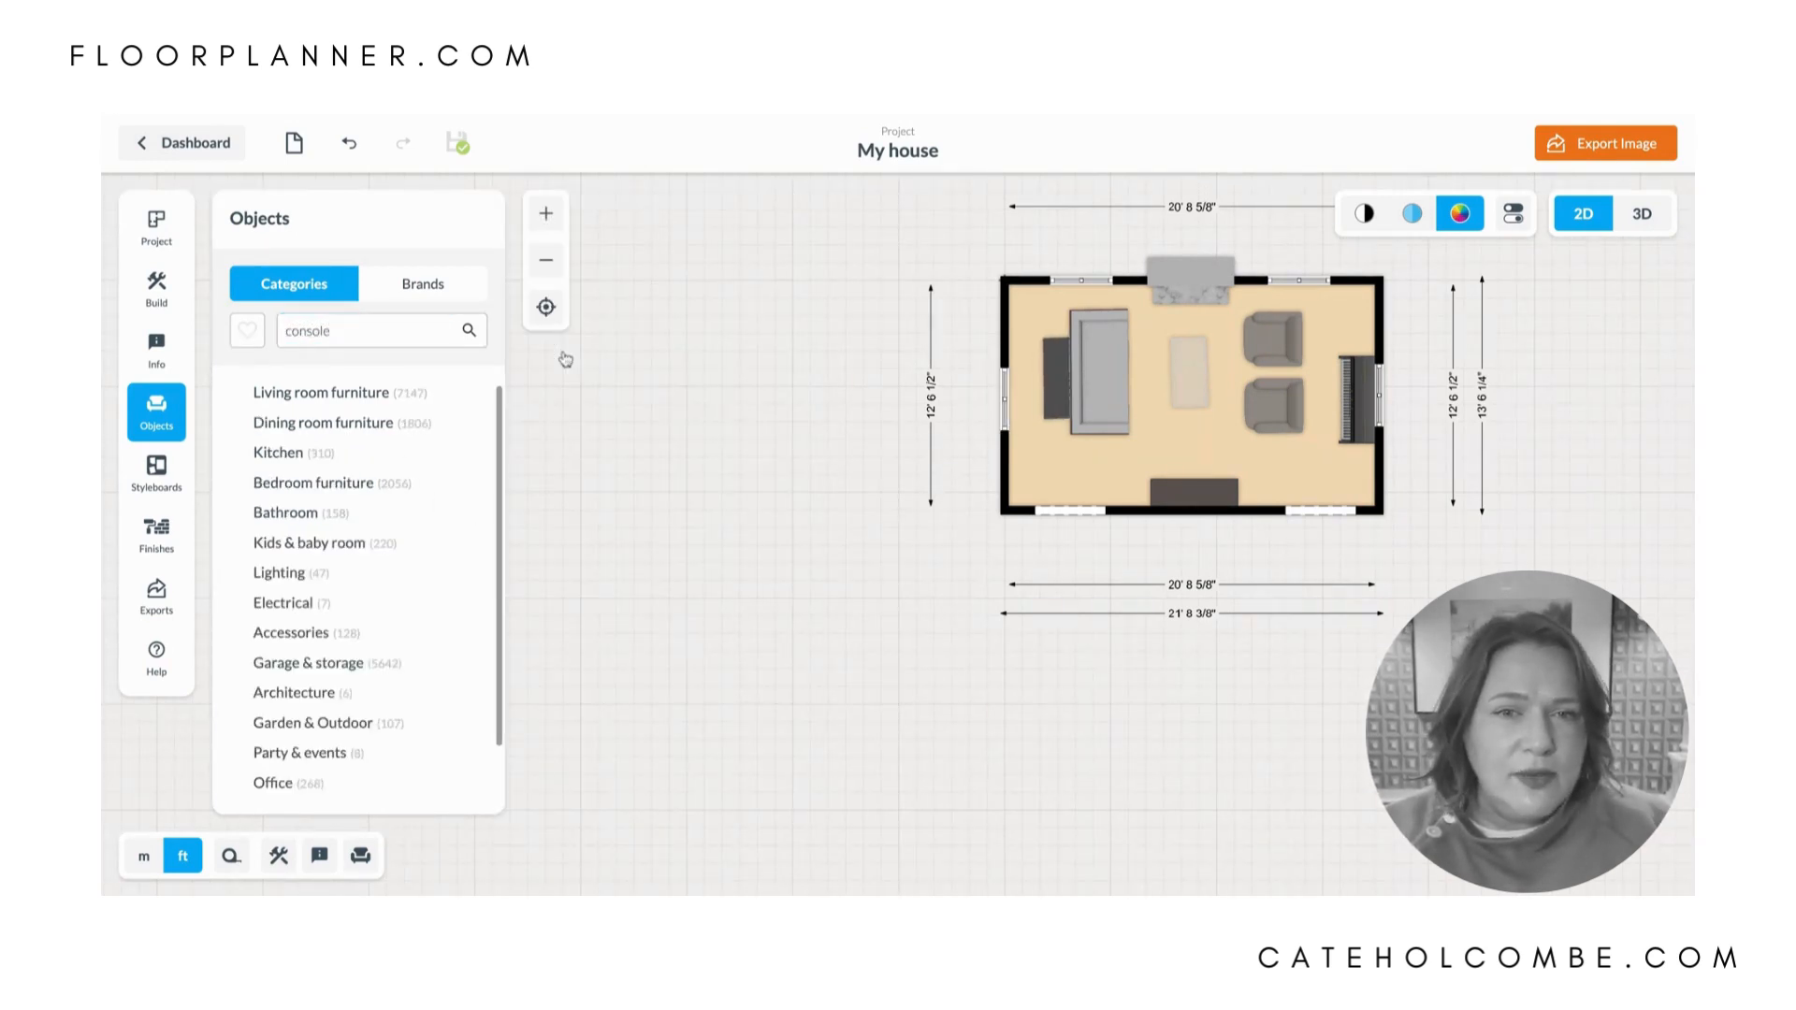
left_click(1056, 377)
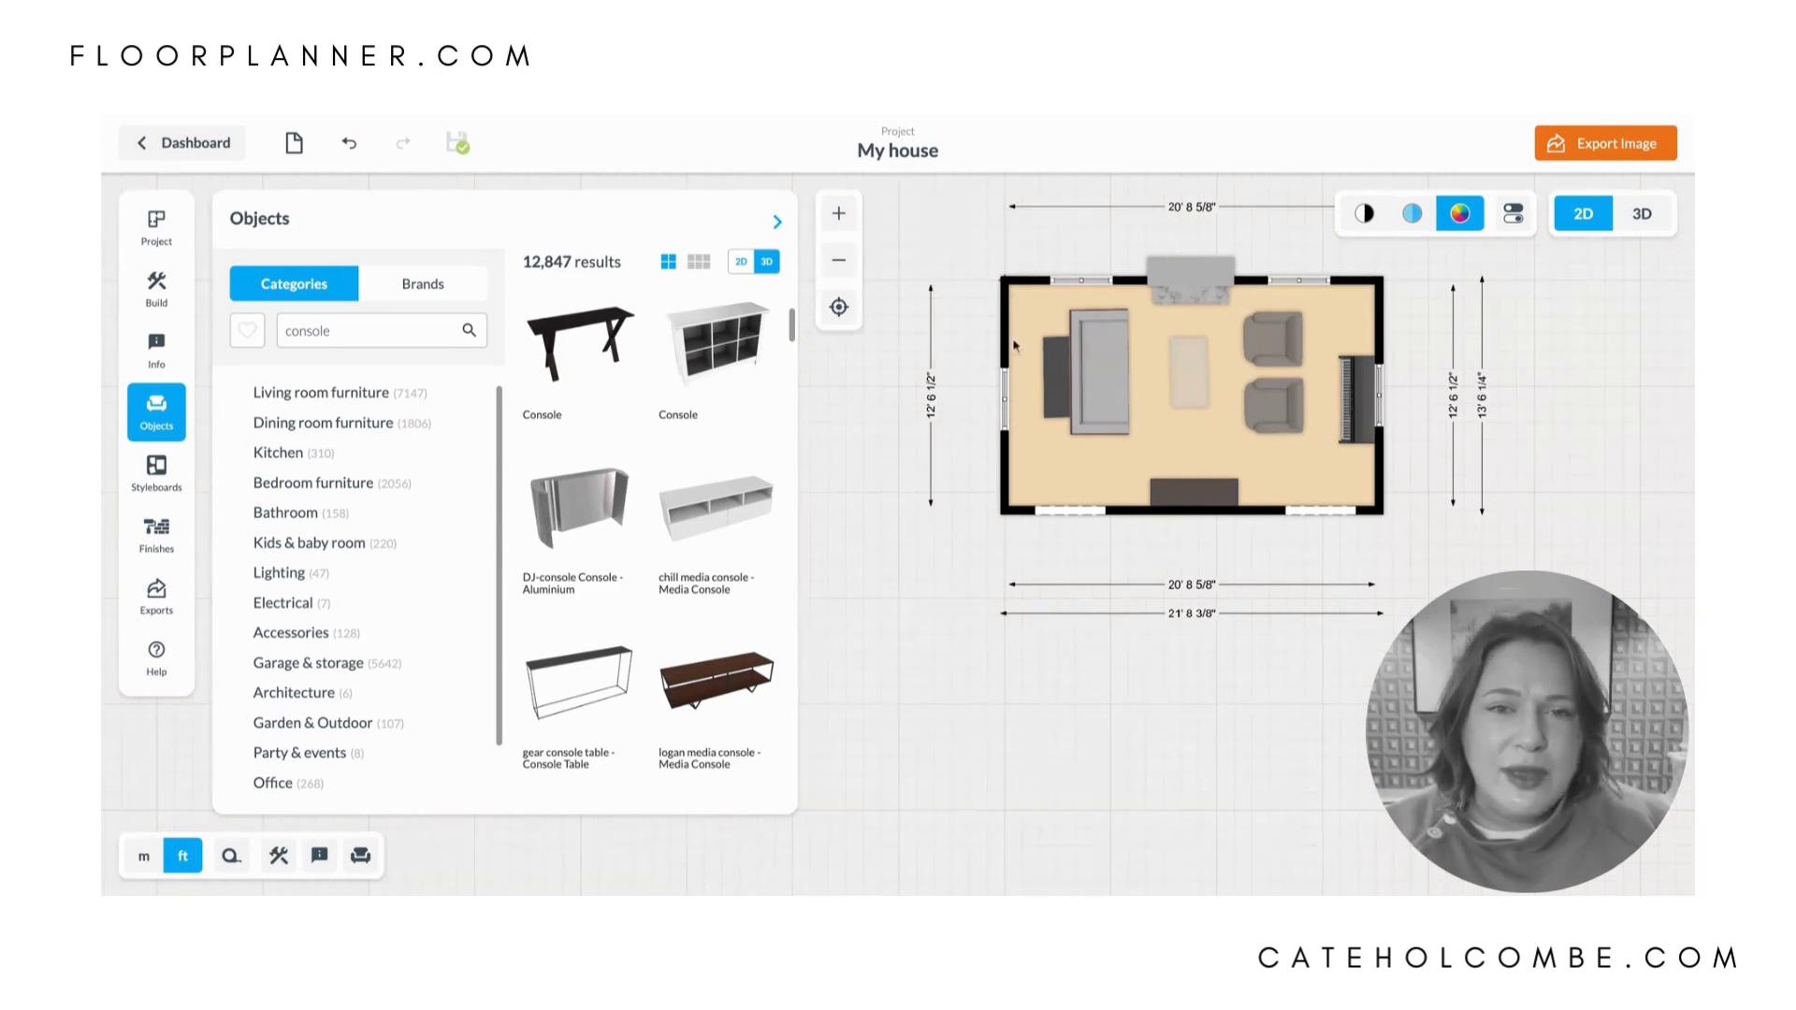
left_click_drag(1055, 389, 1020, 332)
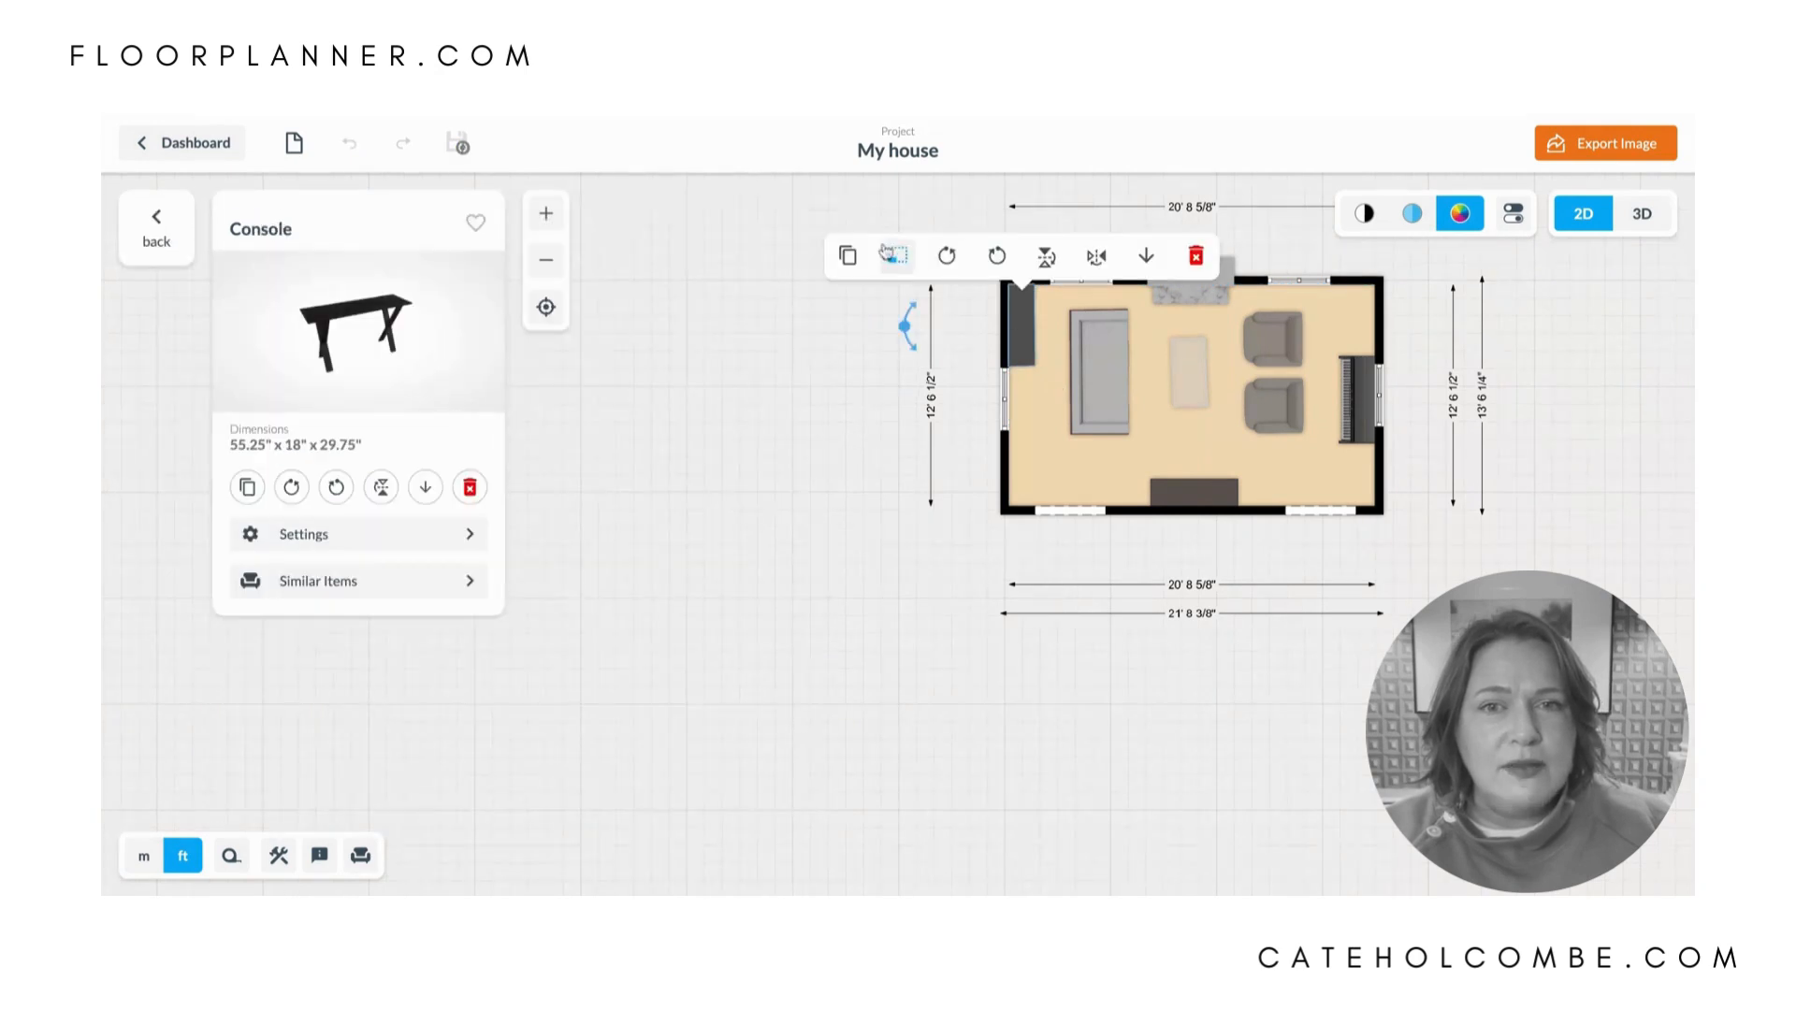
left_click(848, 256)
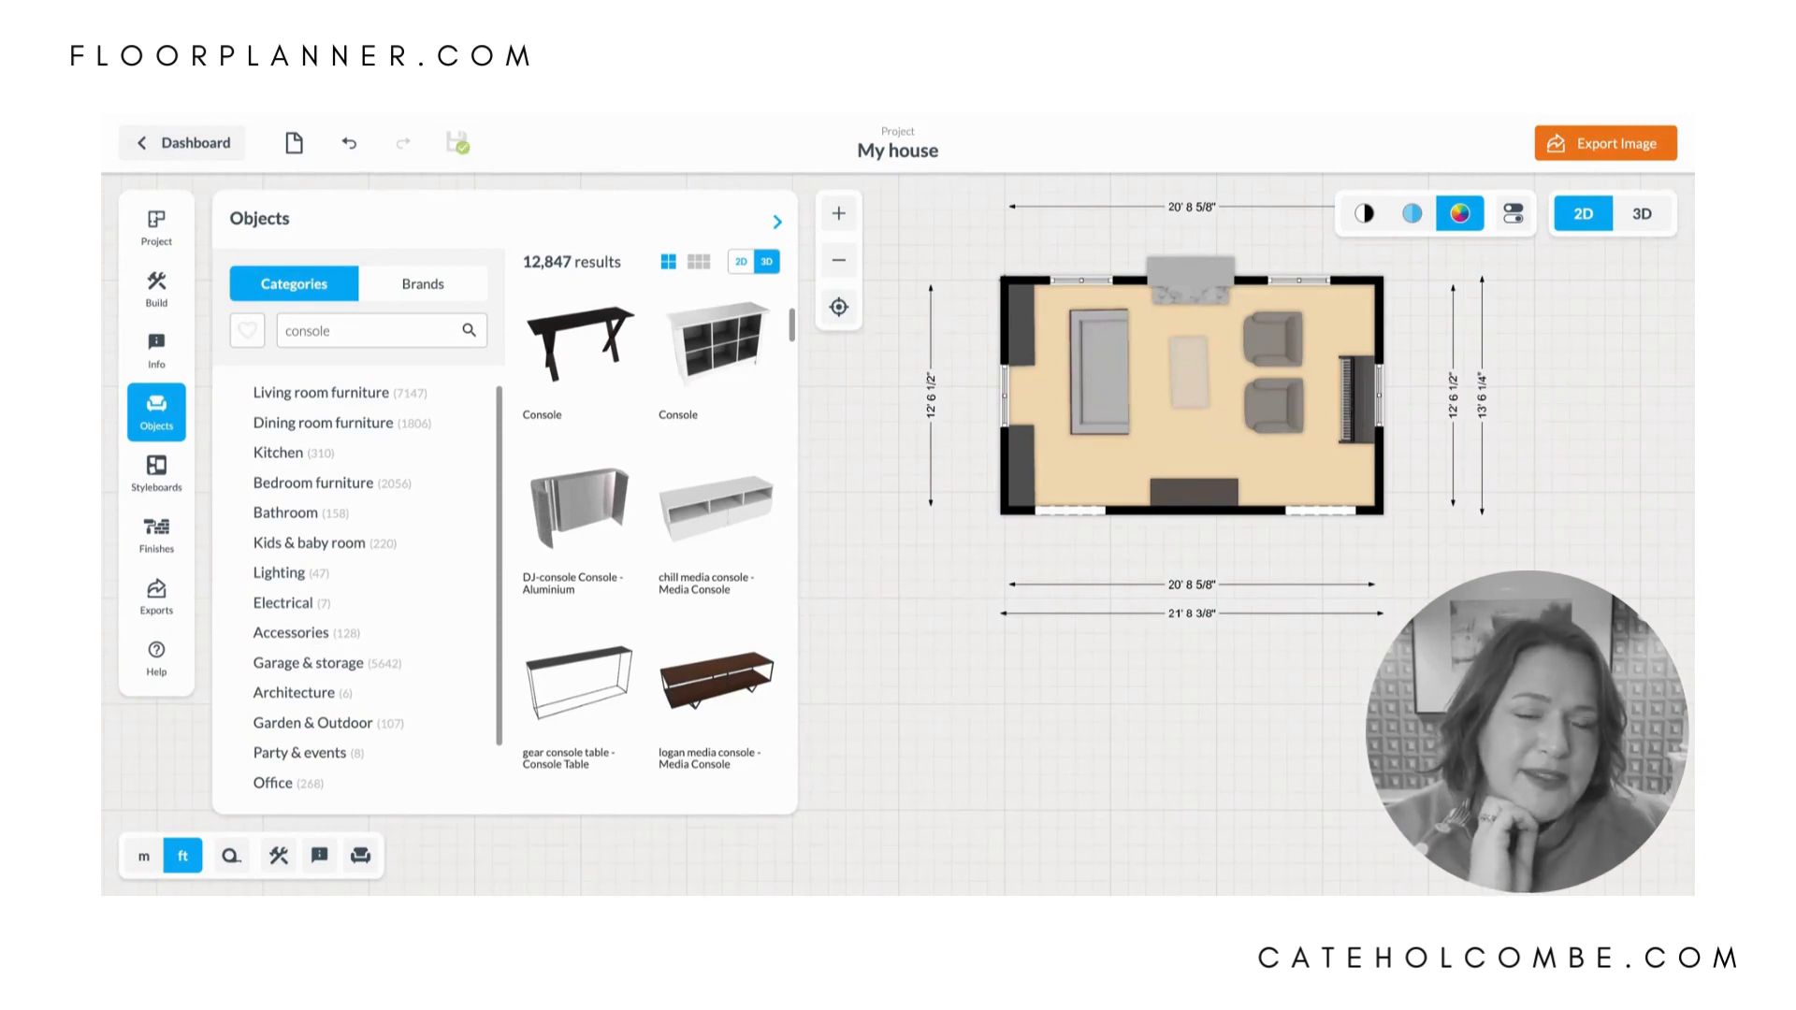
- Select the whole room with its walls and furniture, and duplicate it to the left of the original
left_click_drag(1473, 669, 1580, 763)
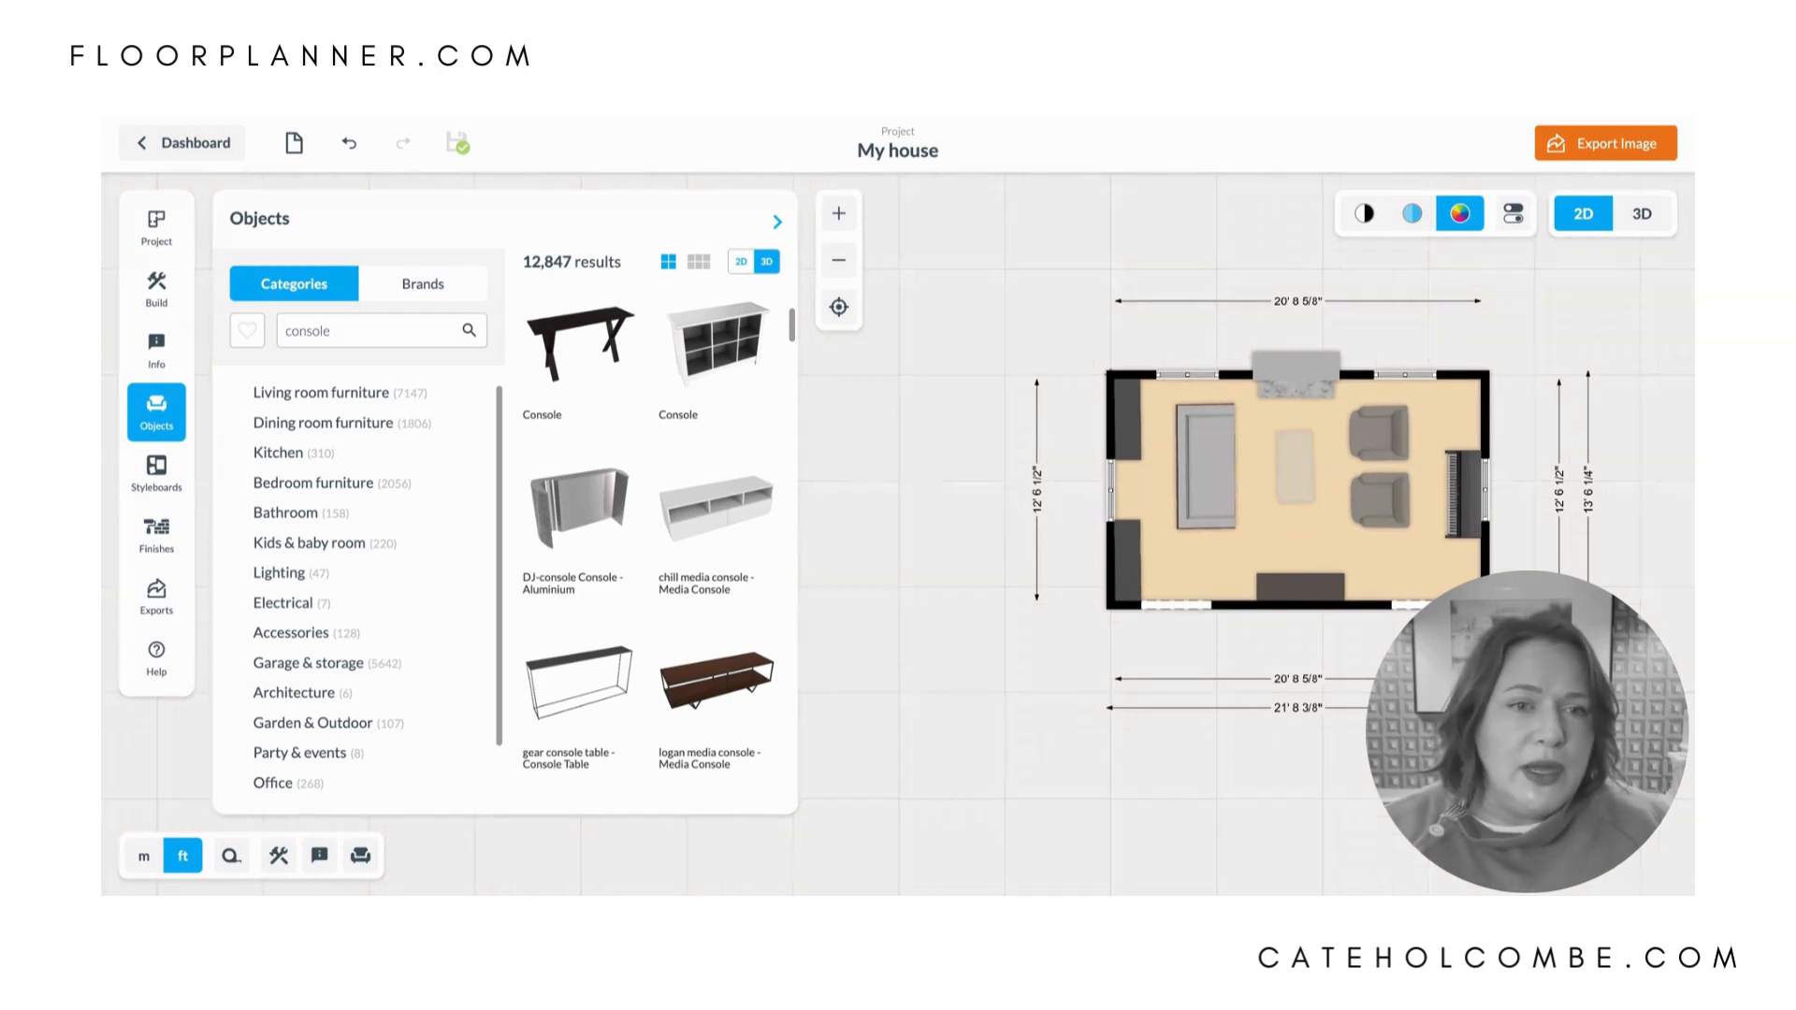
left_click(143, 410)
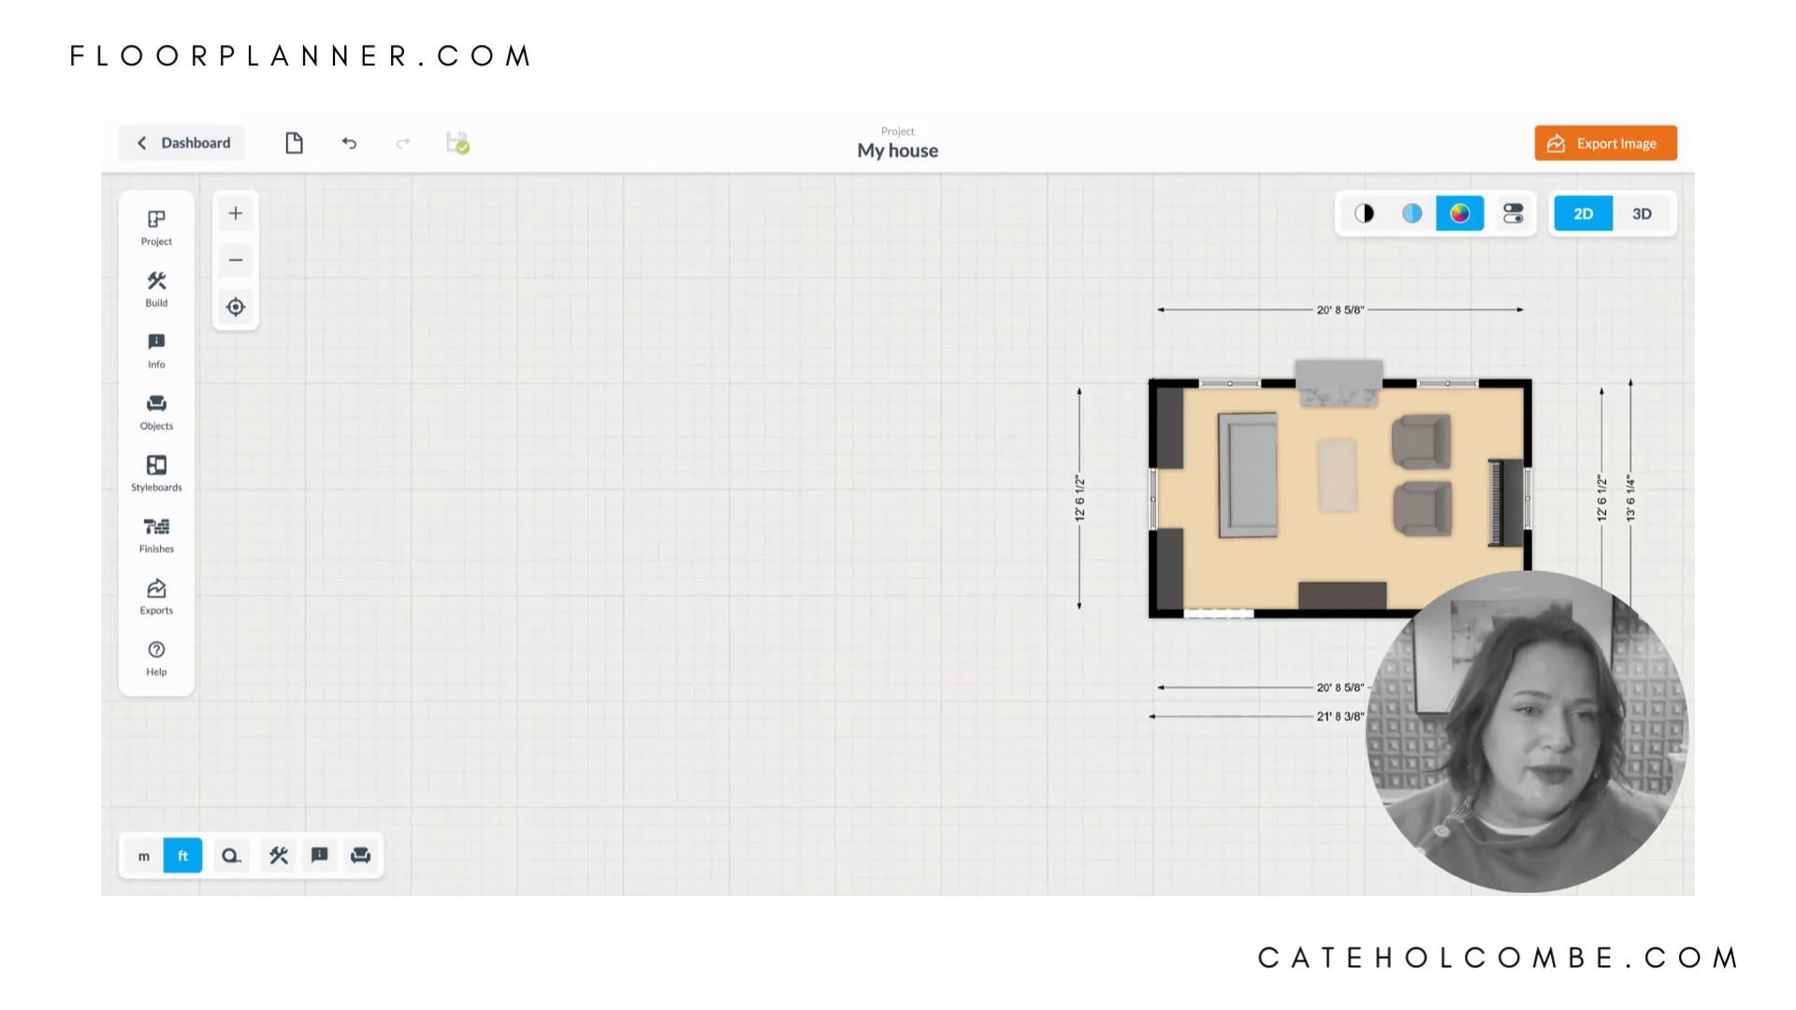
left_click_drag(1561, 642, 1125, 340)
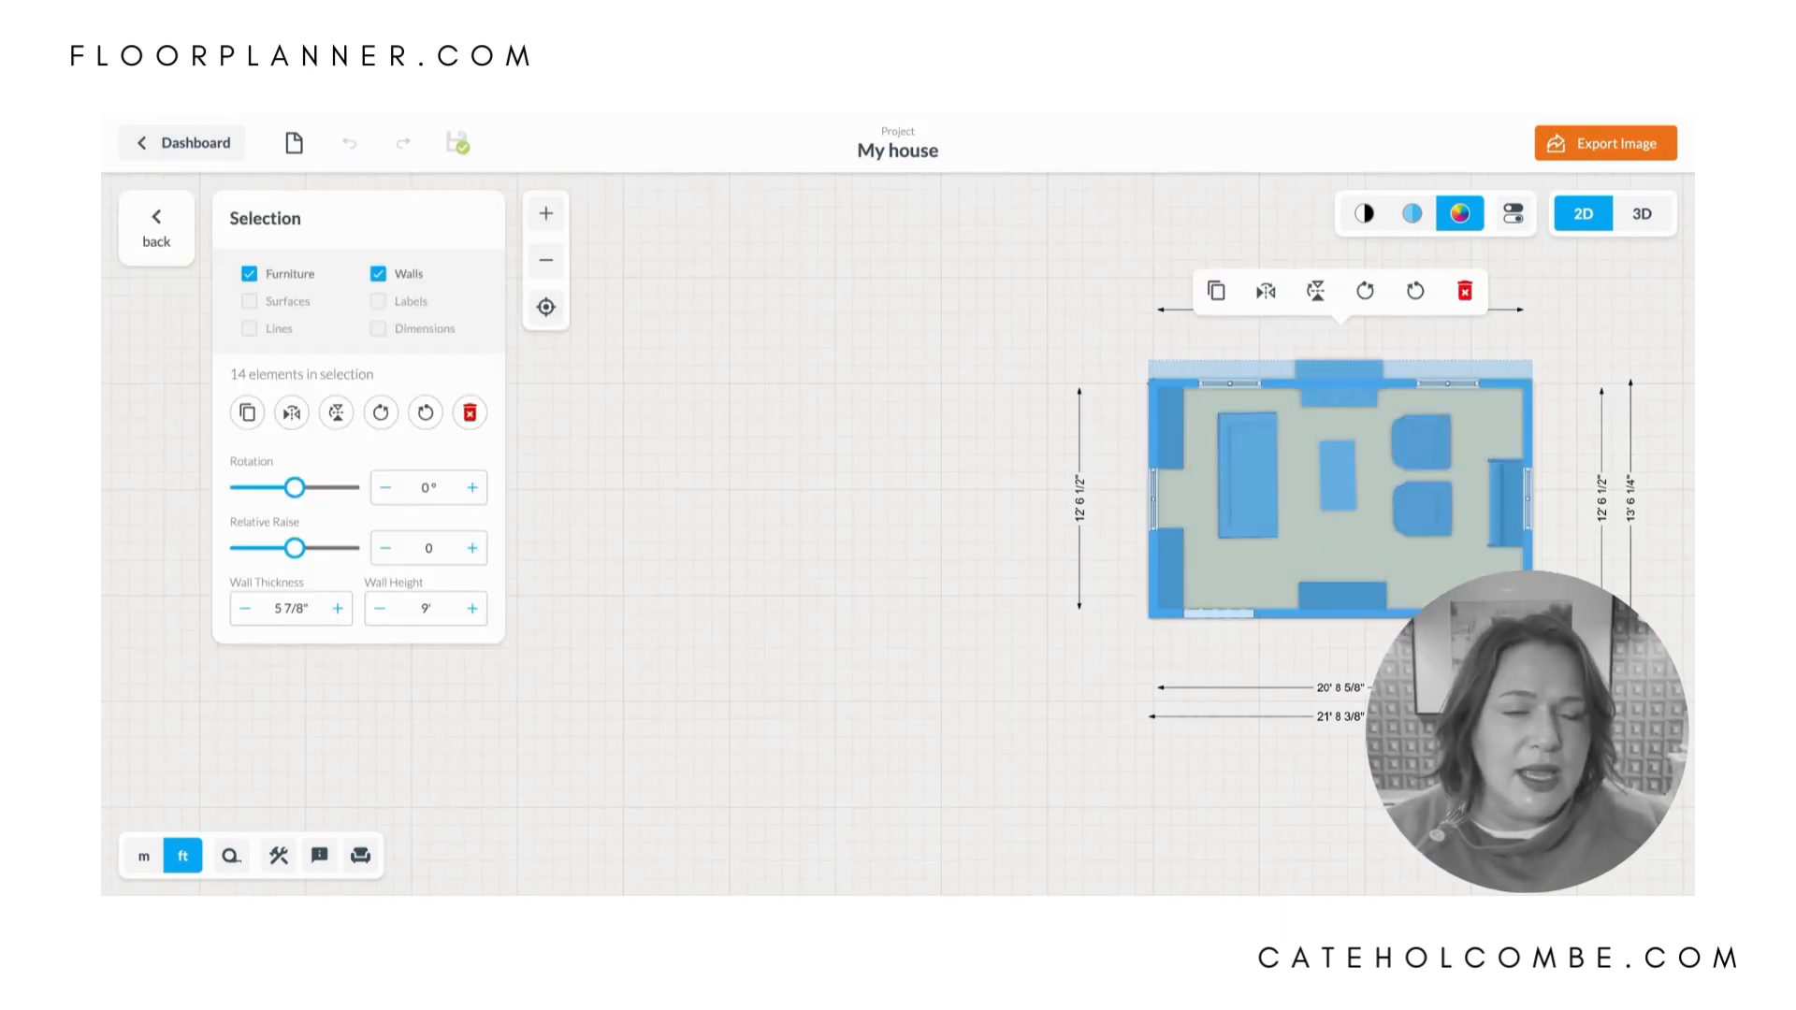
left_click(1216, 291)
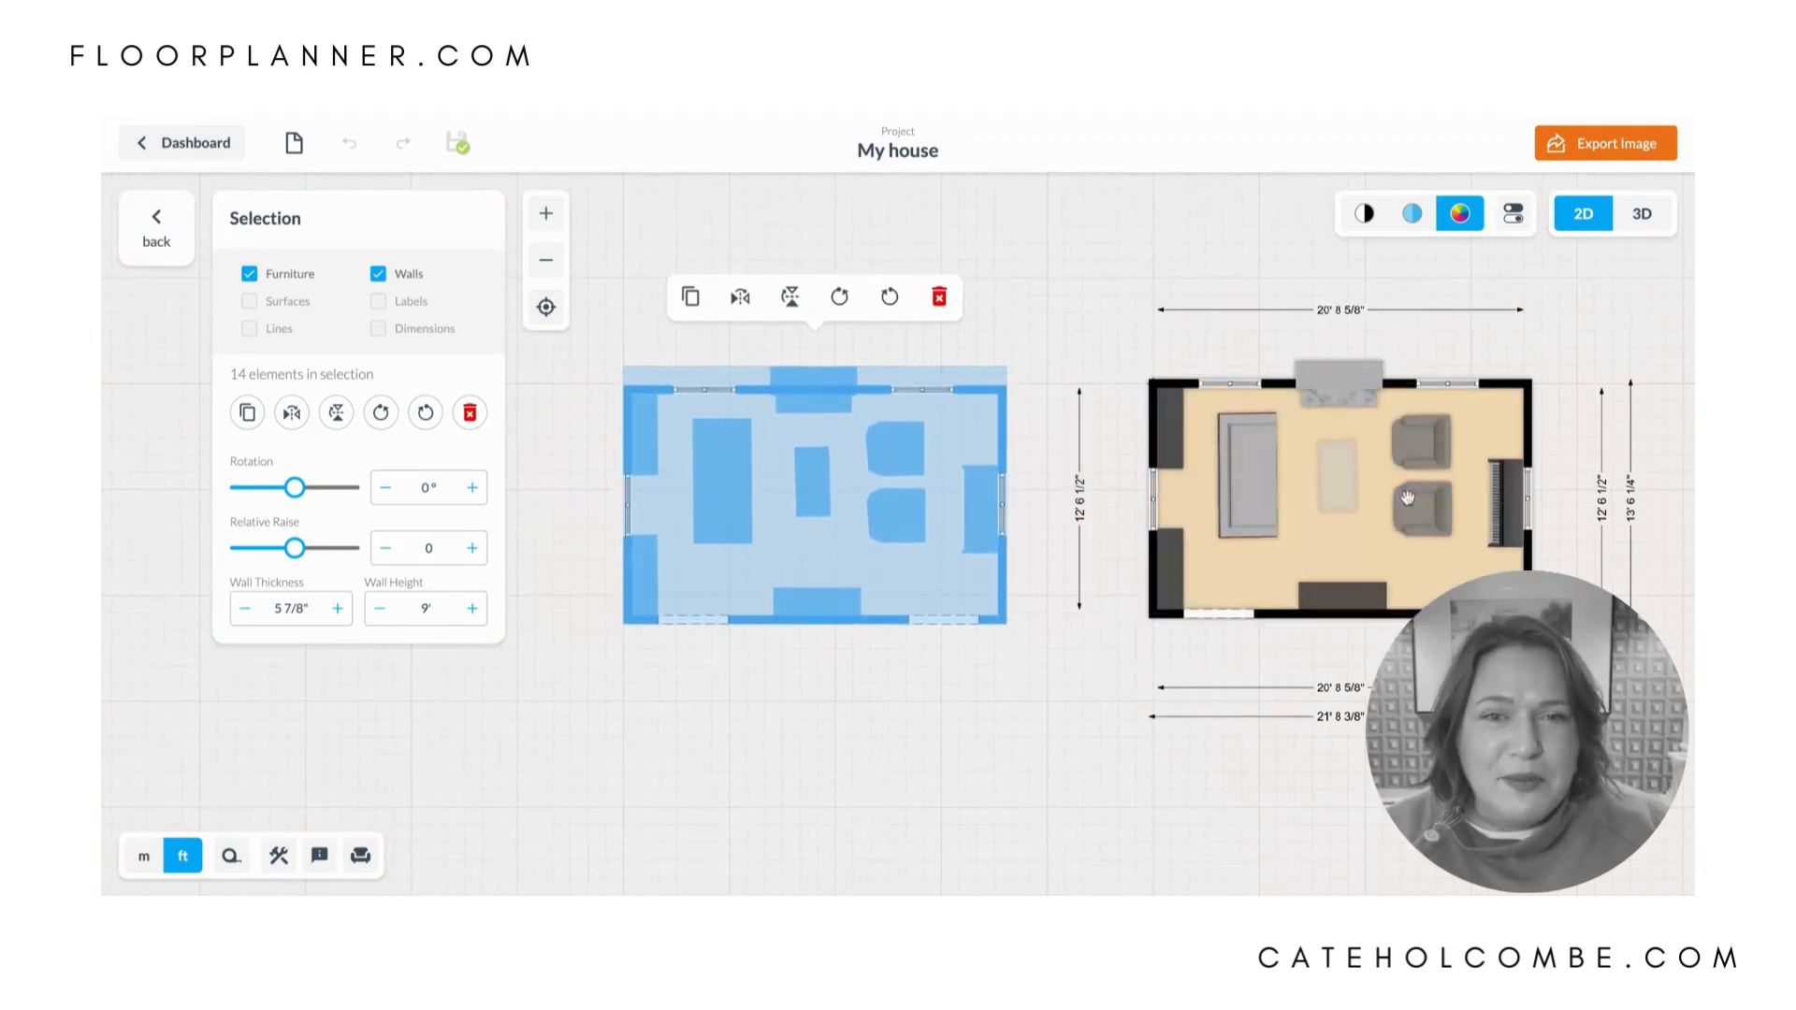
left_click(1100, 262)
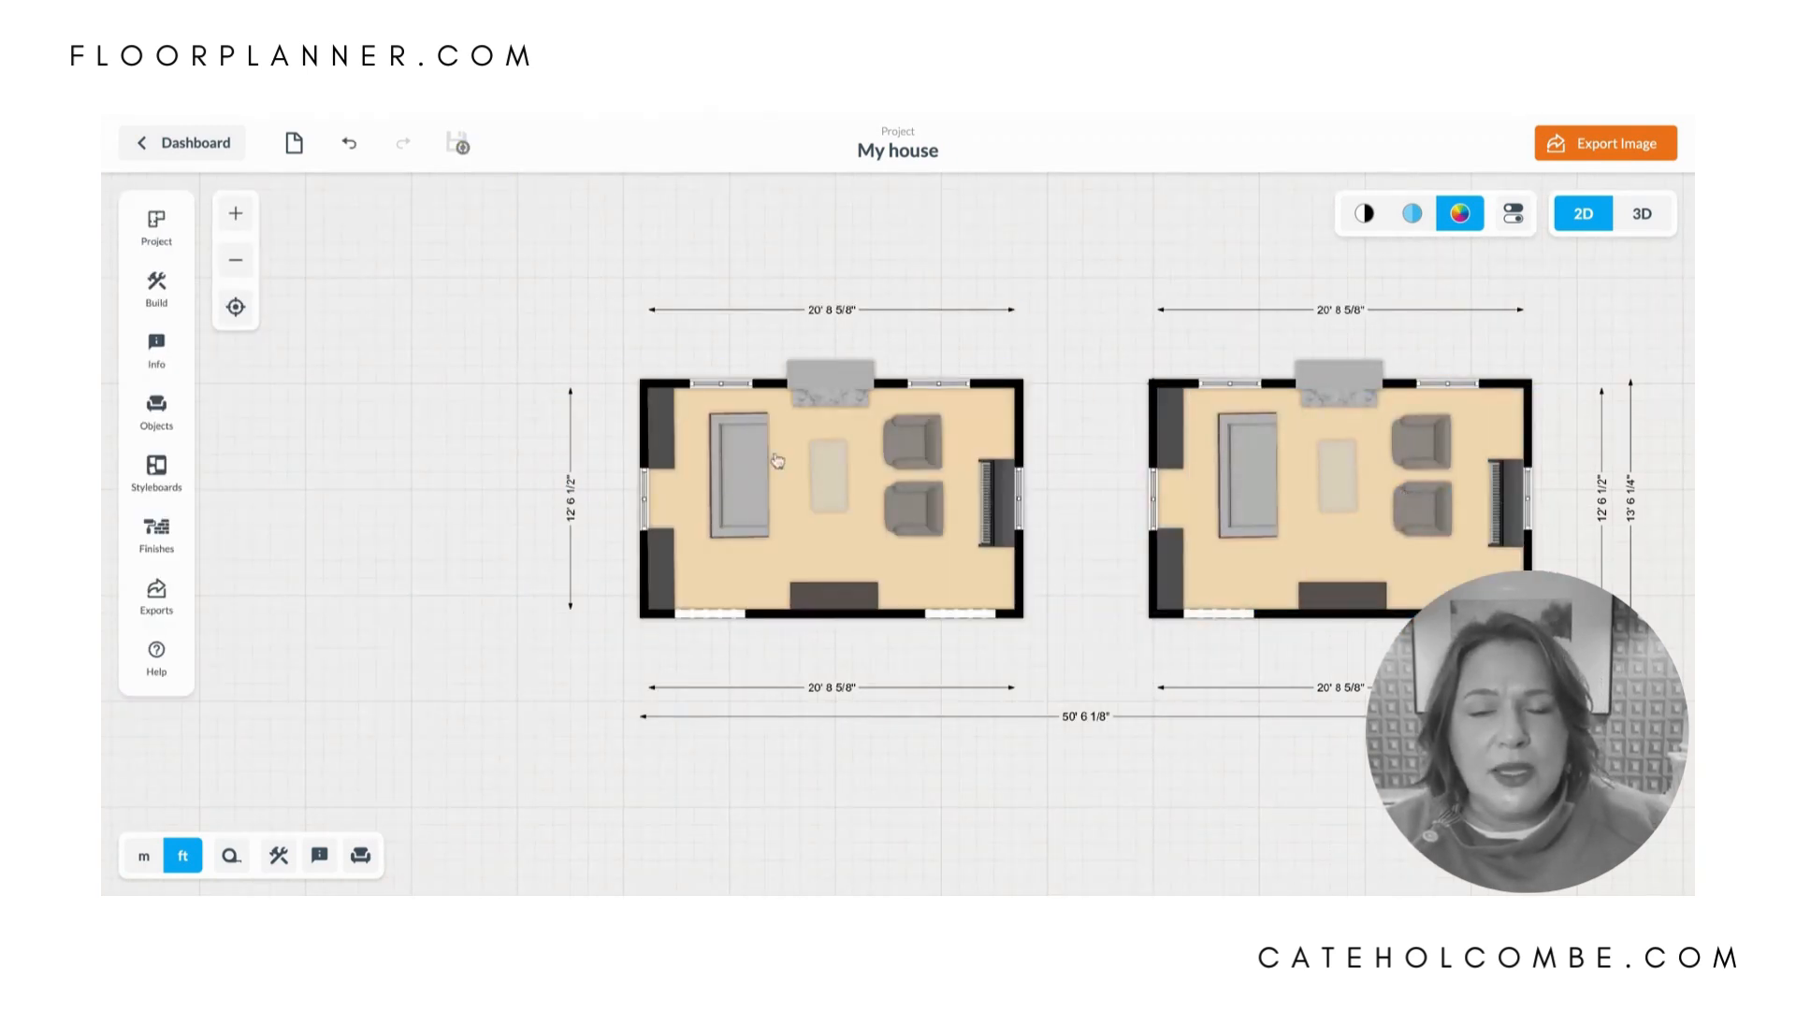
- Delete both black consoles along the left wall of the duplicated room
left_click(659, 421)
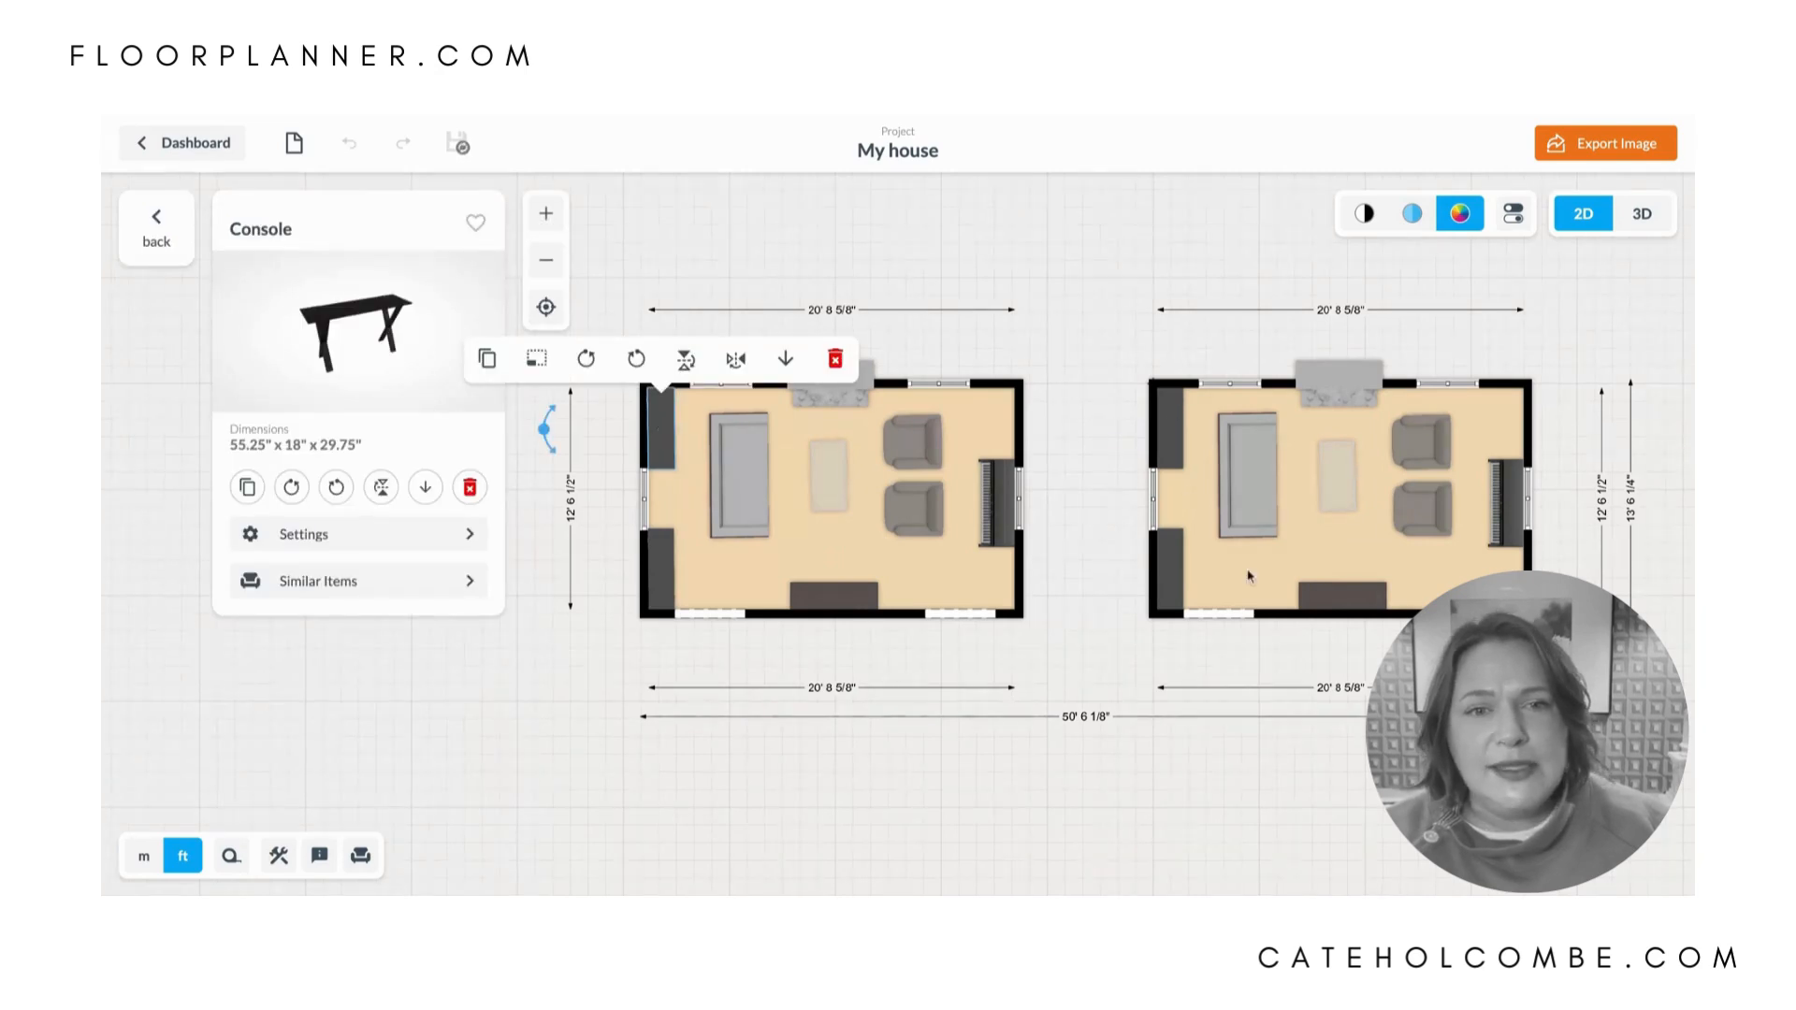
left_click(661, 424)
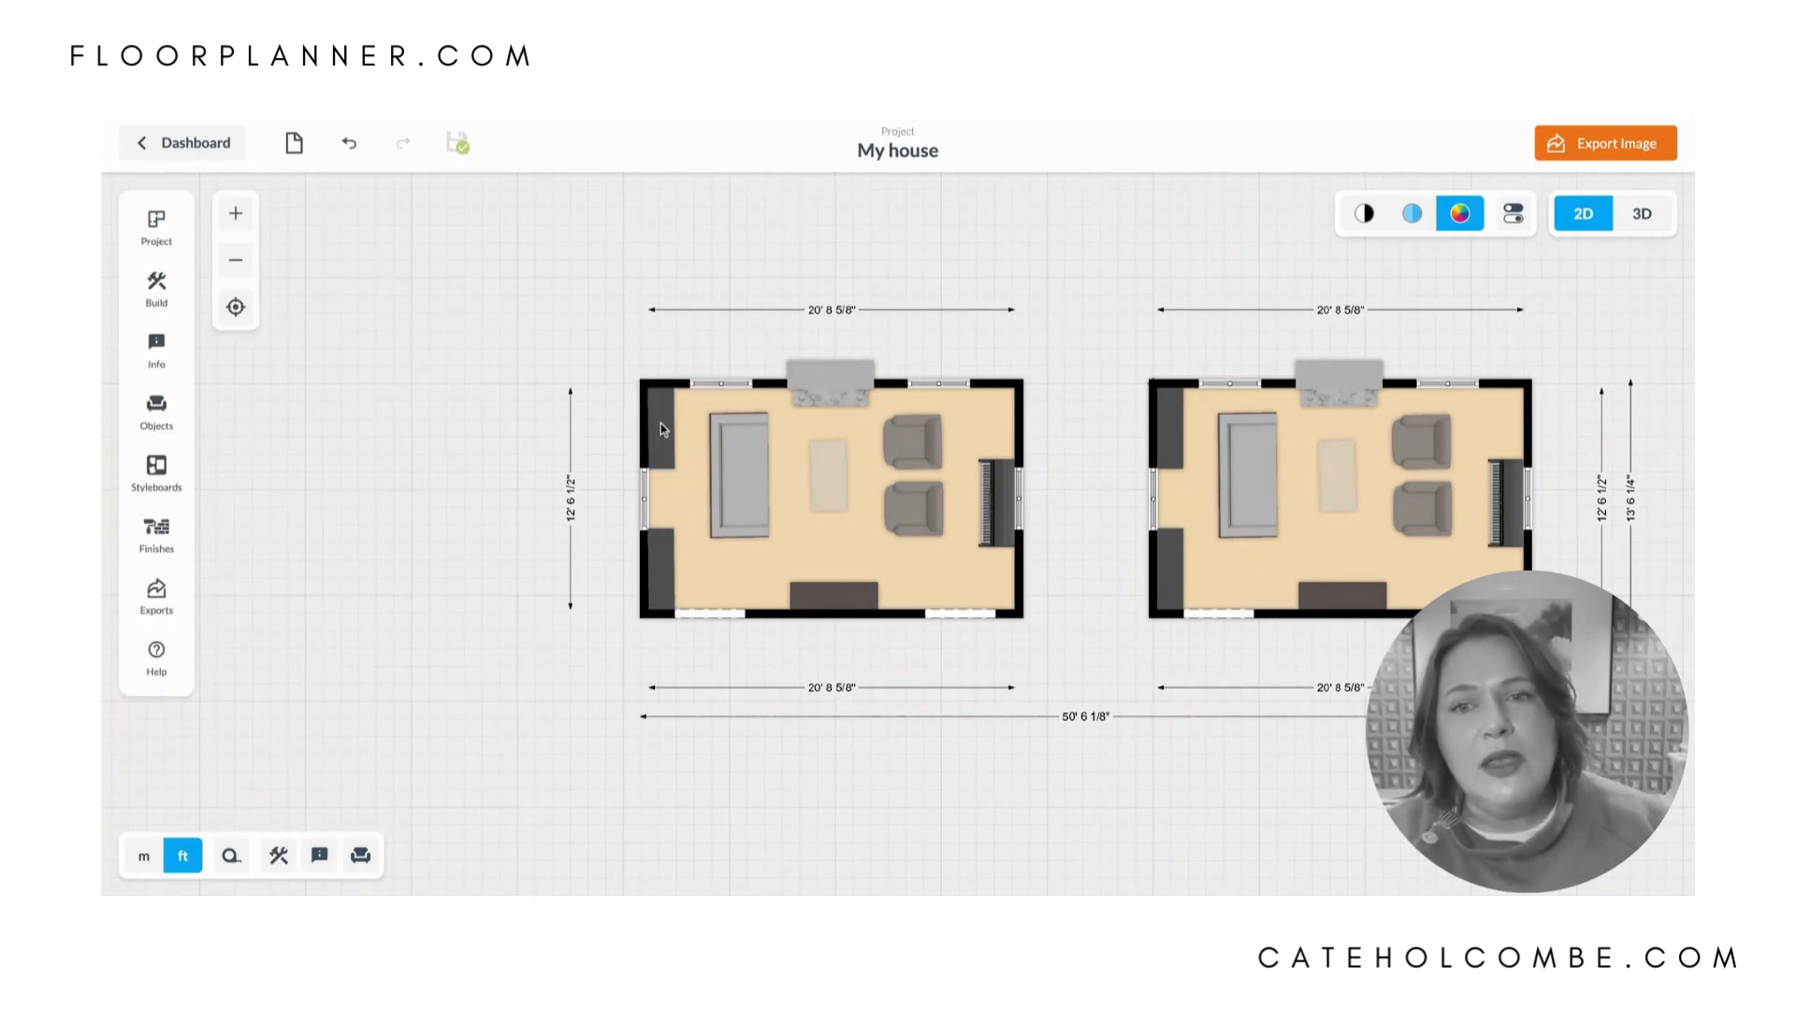
left_click(660, 424)
key("Delete")
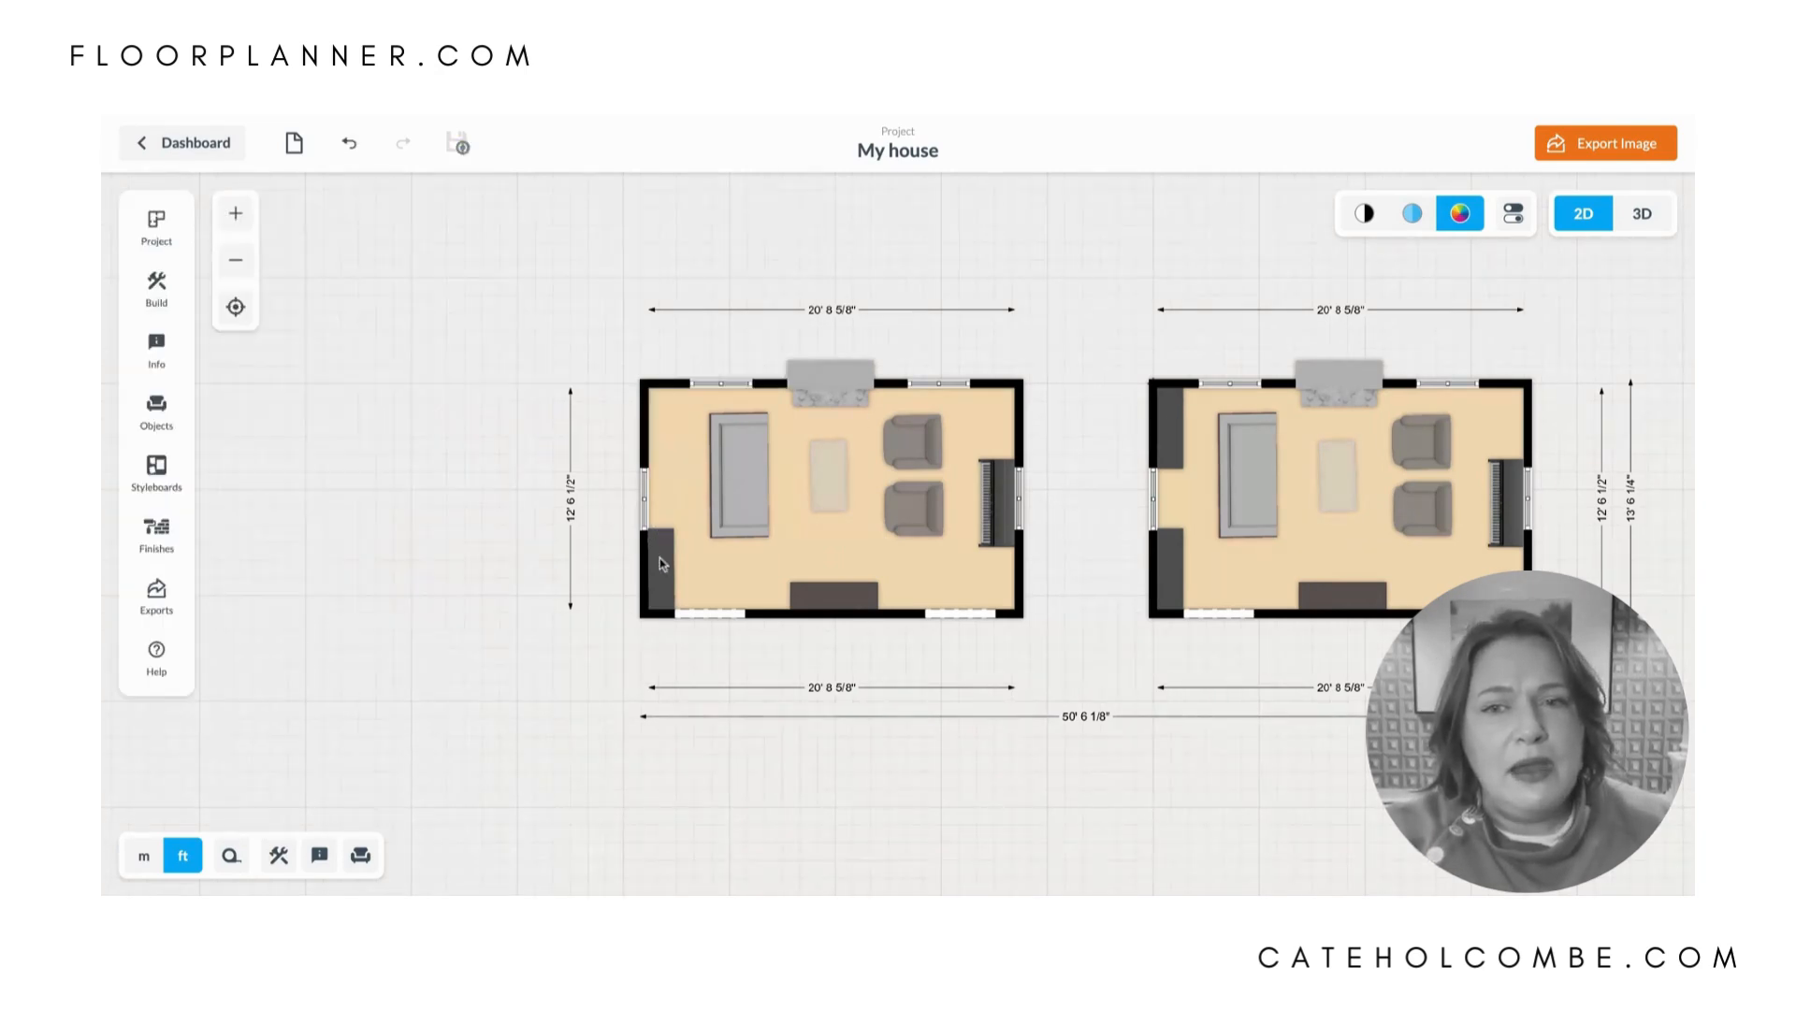
left_click(659, 558)
key("Delete")
- Move the sofa and both club chairs out of the duplicated room into the empty space above it
left_click_drag(741, 489, 553, 315)
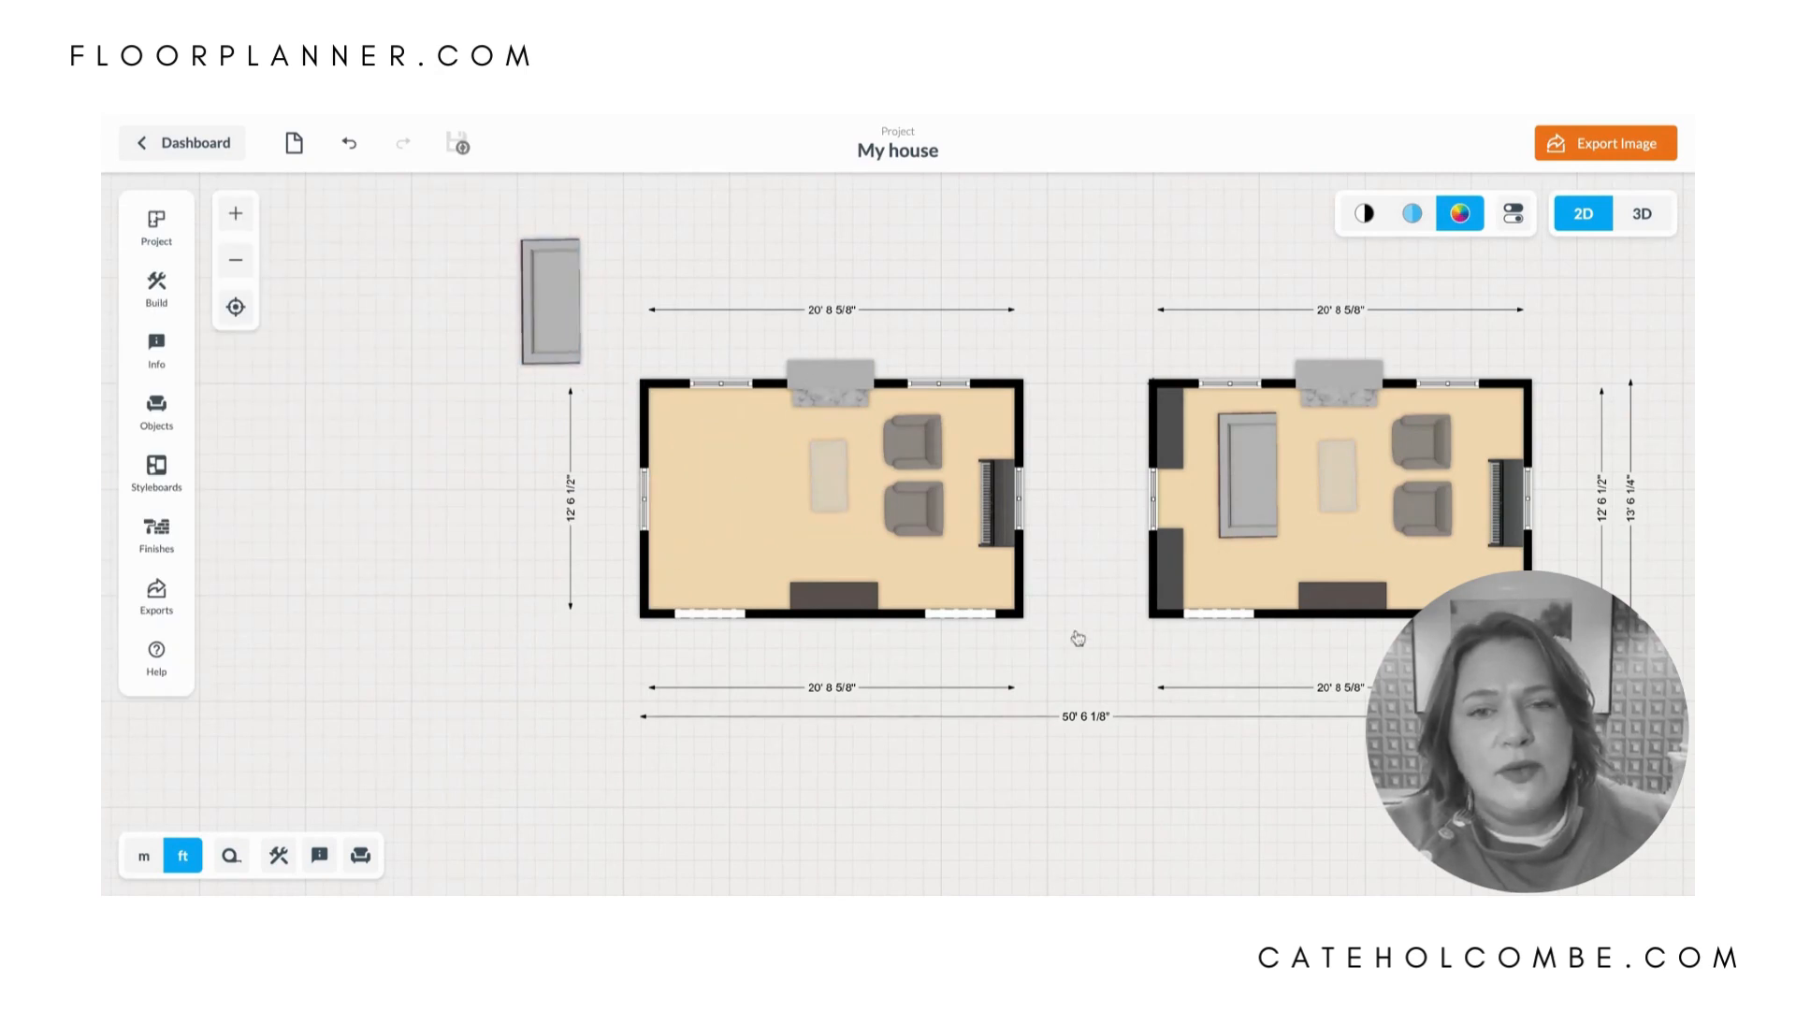
left_click_drag(921, 519, 948, 243)
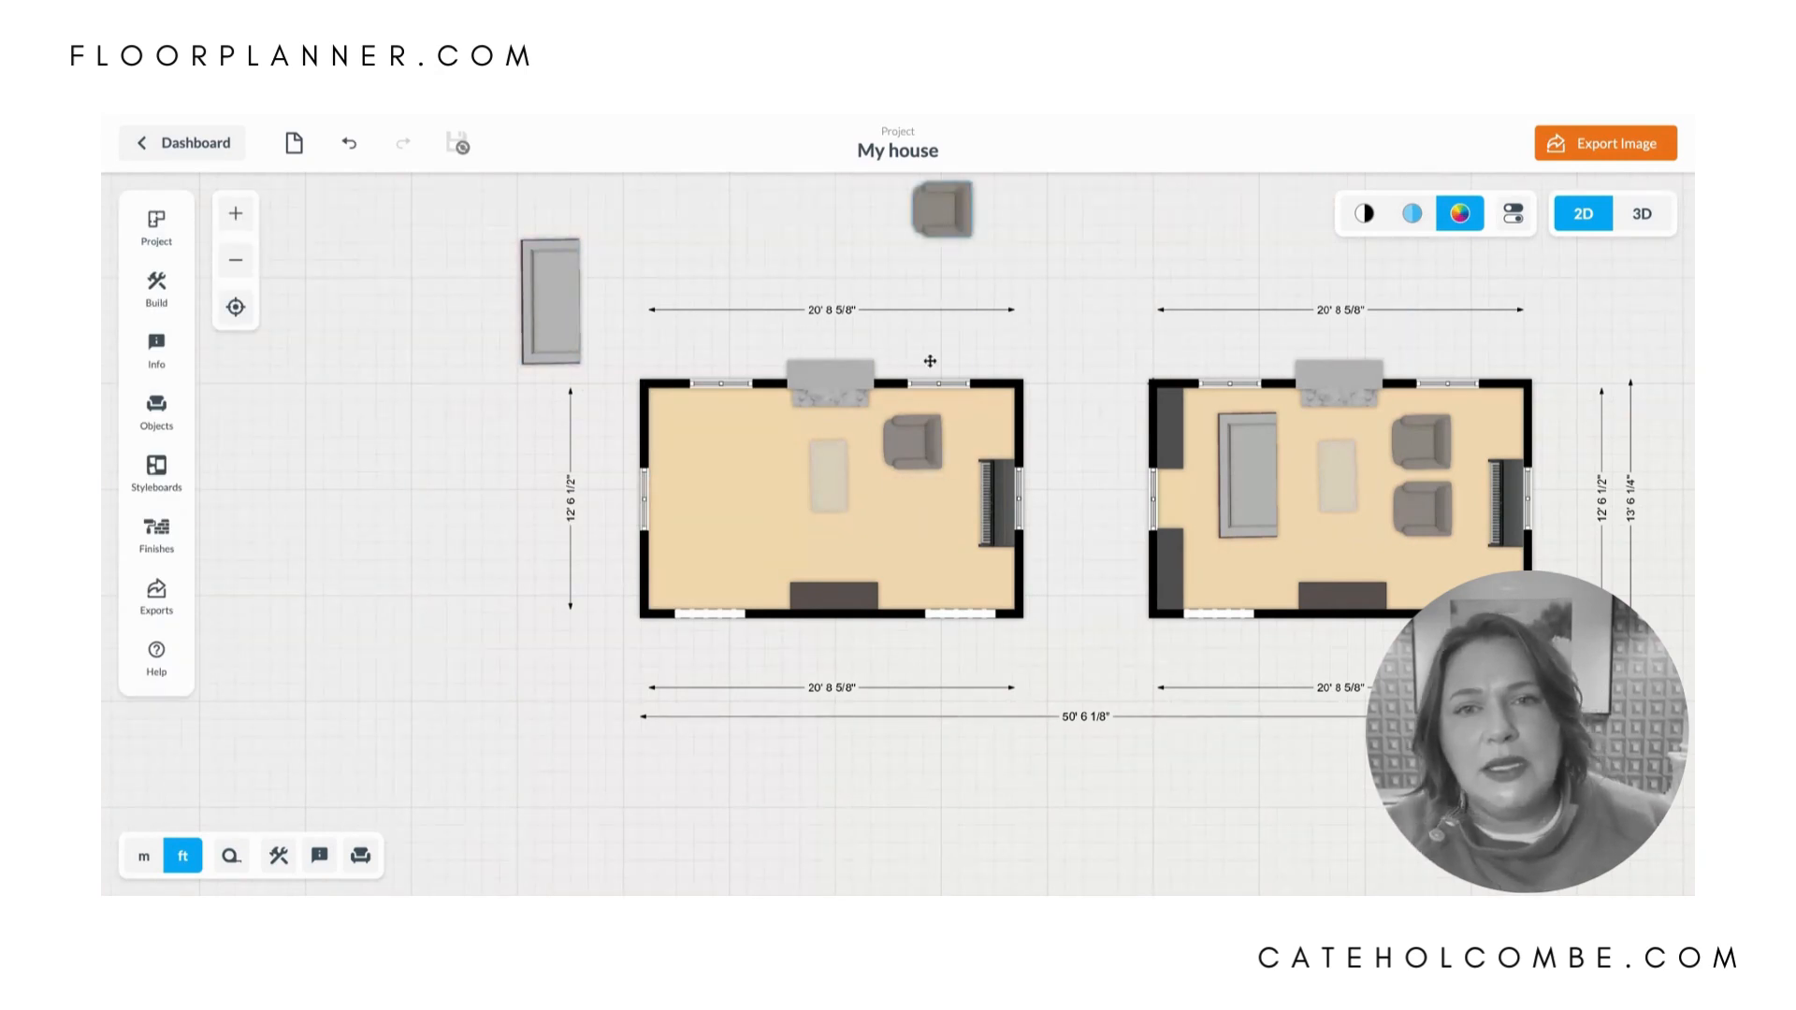
left_click_drag(924, 433, 895, 213)
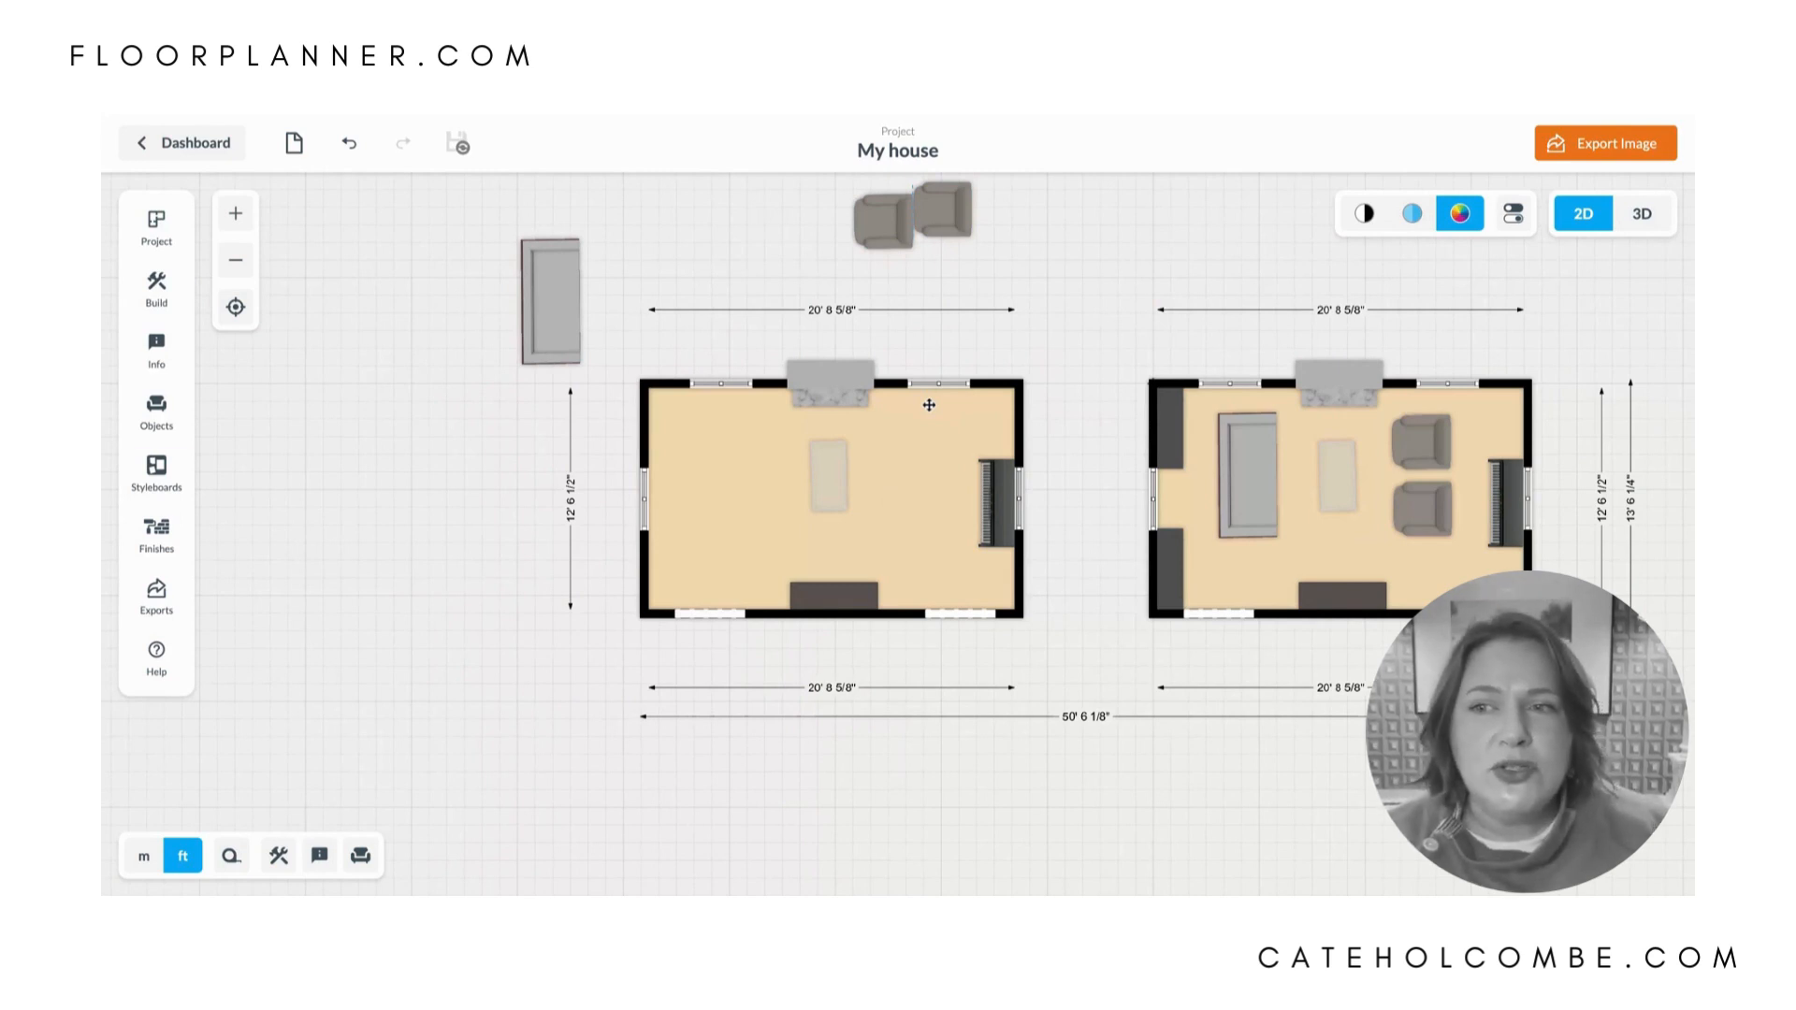
- Search the object library for "sectional"
left_click(929, 405)
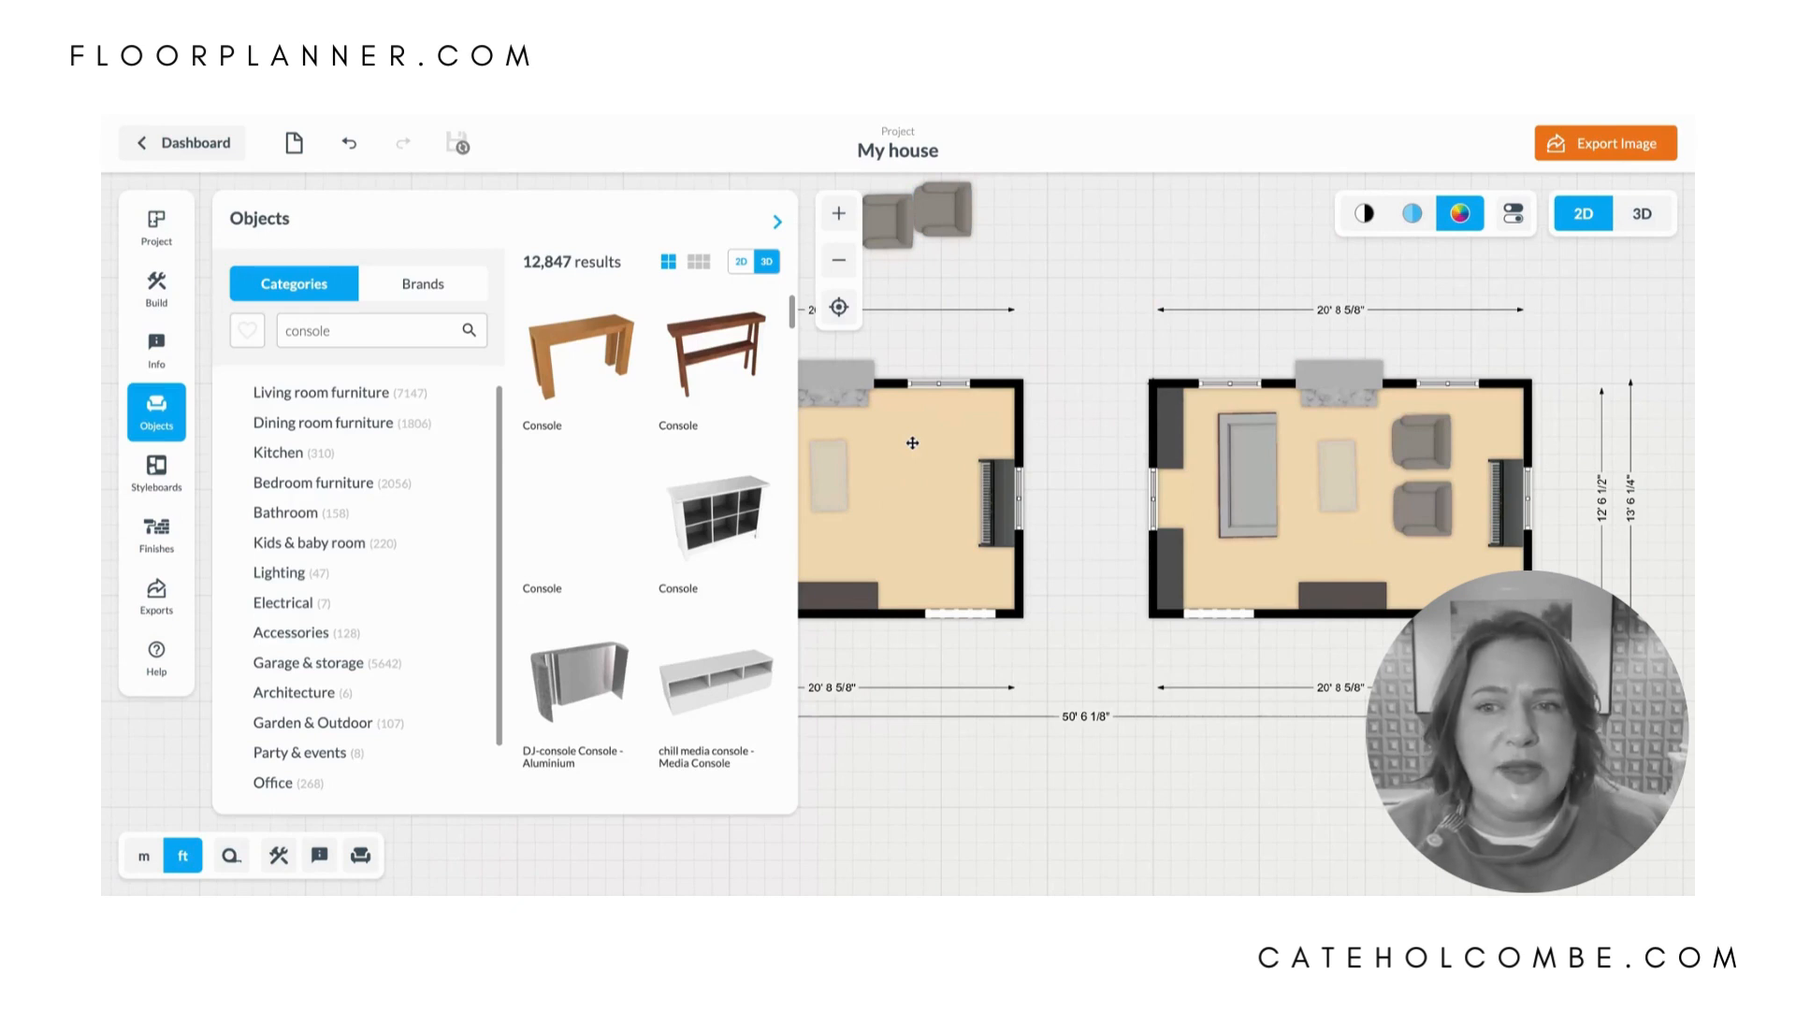
left_click(355, 335)
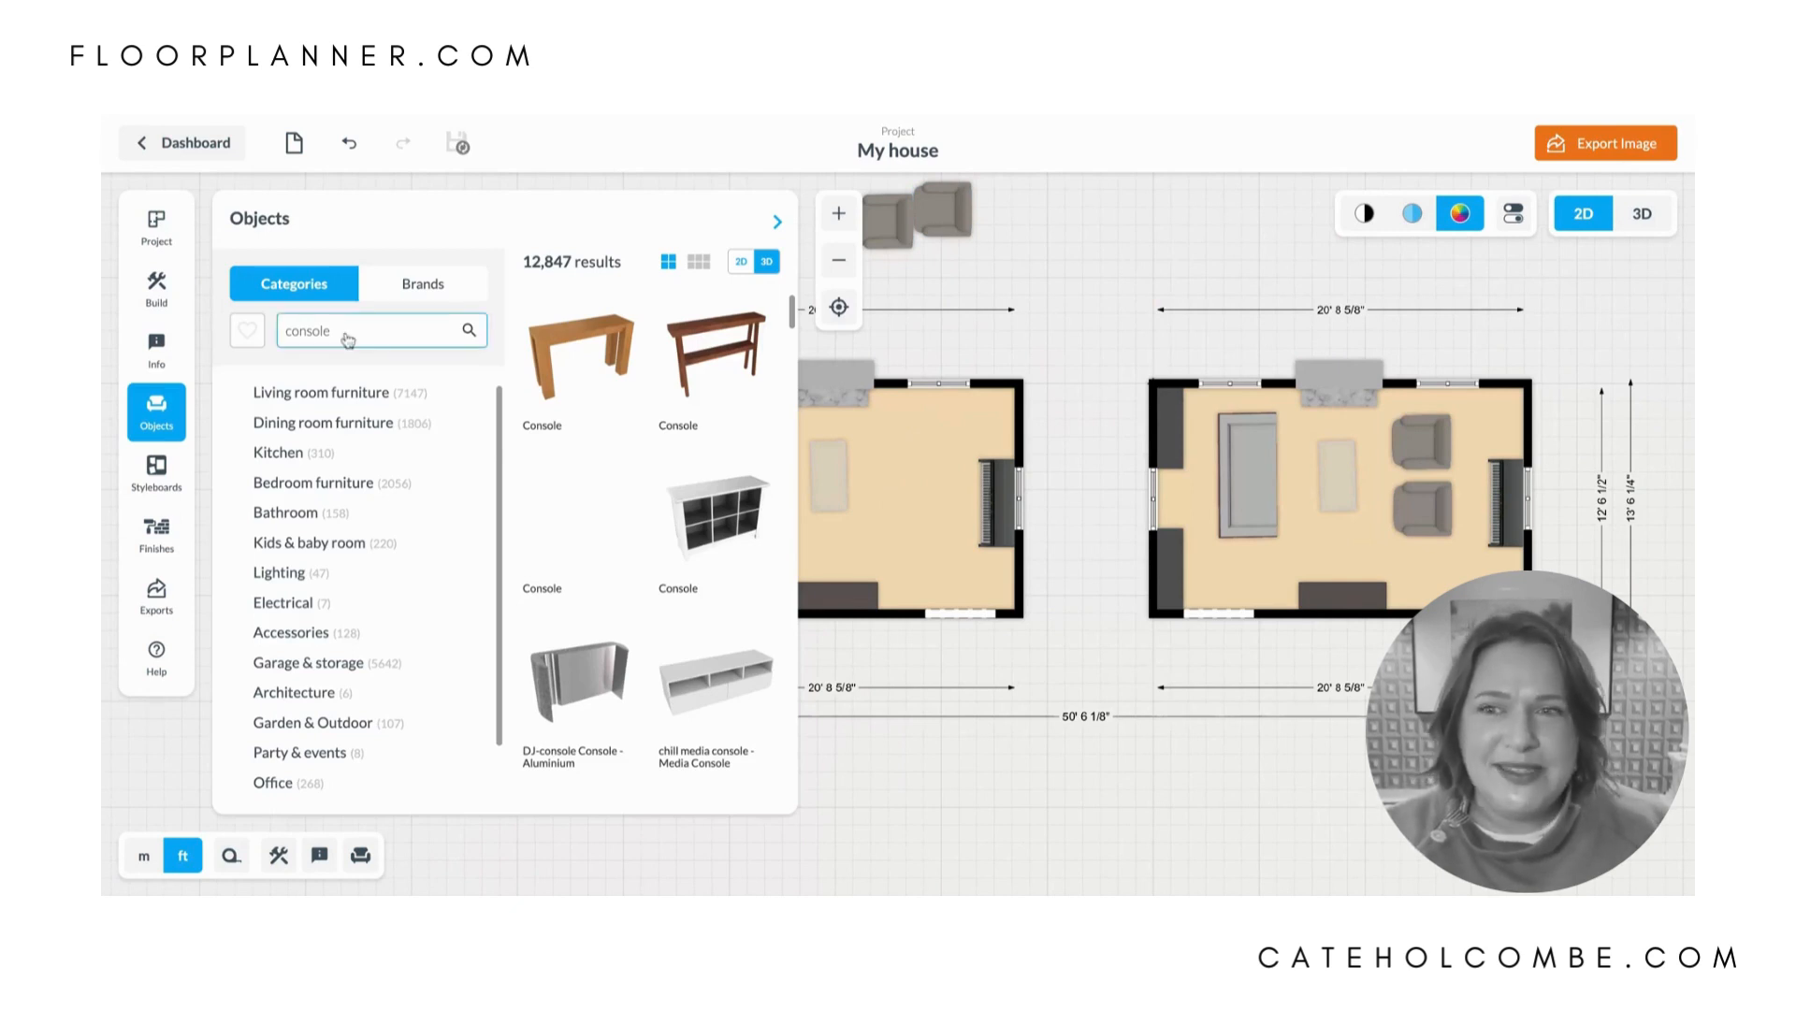
double_click(360, 332)
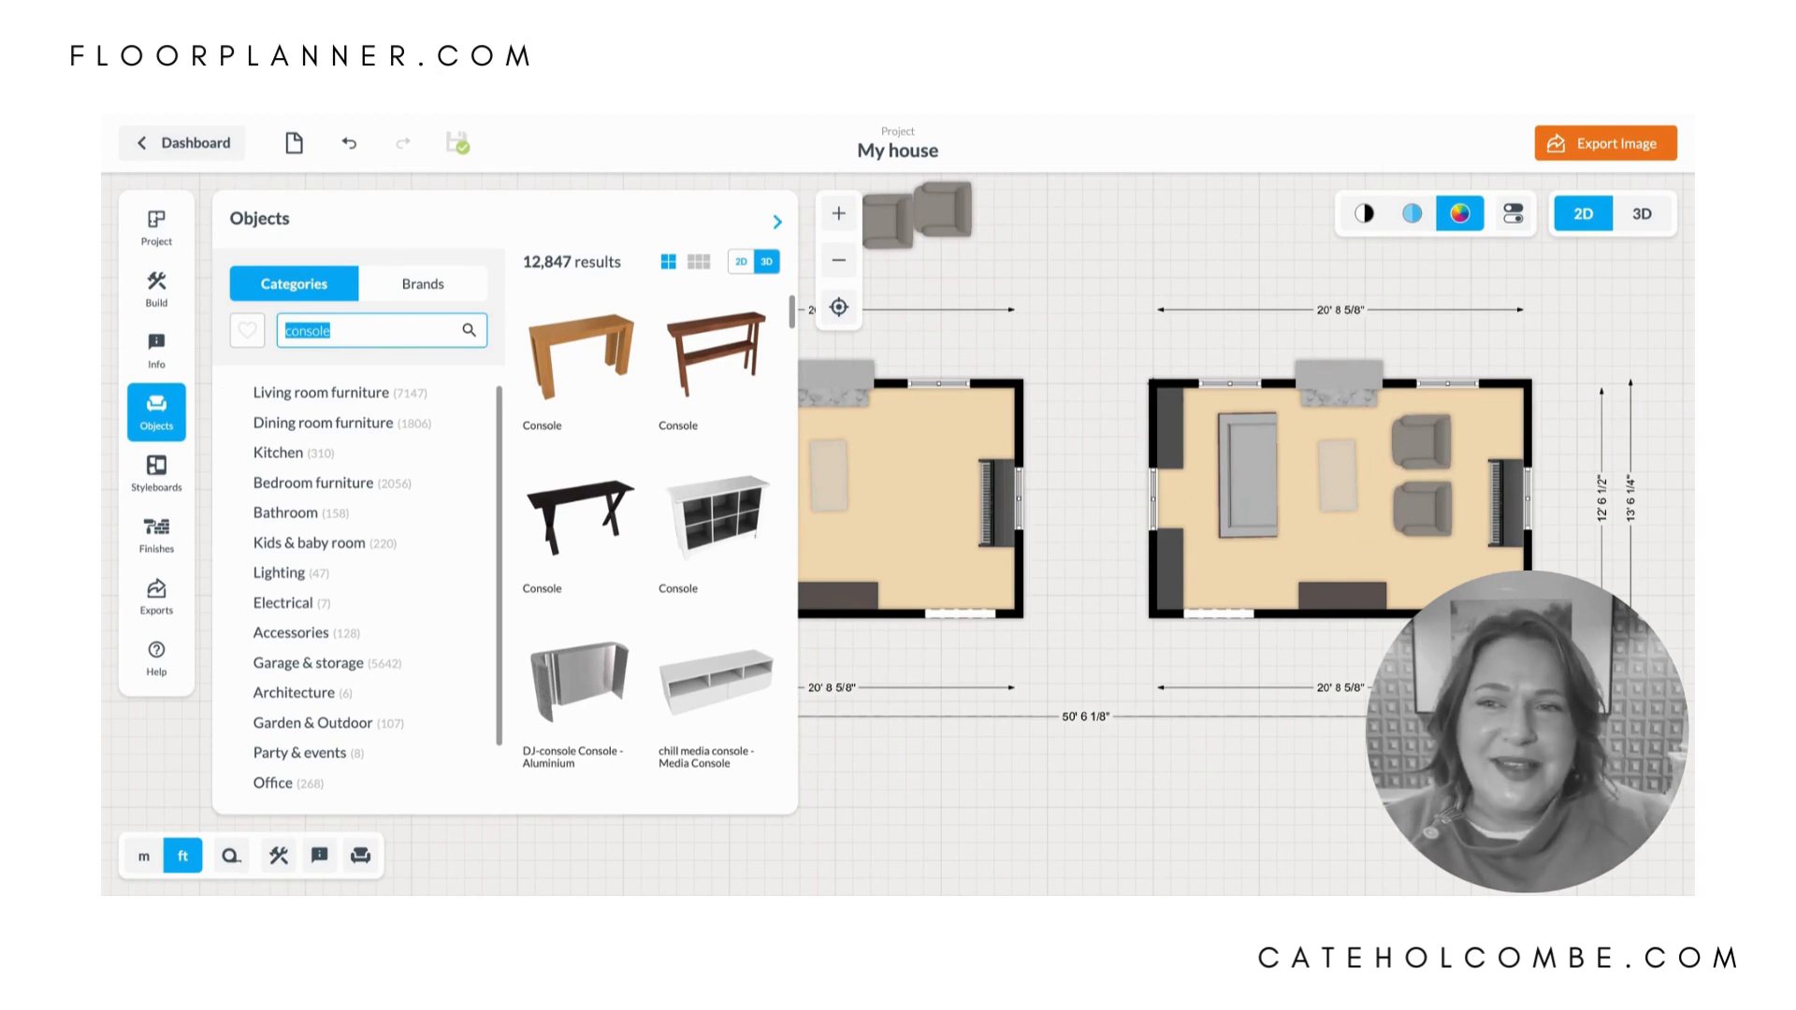
type("sect")
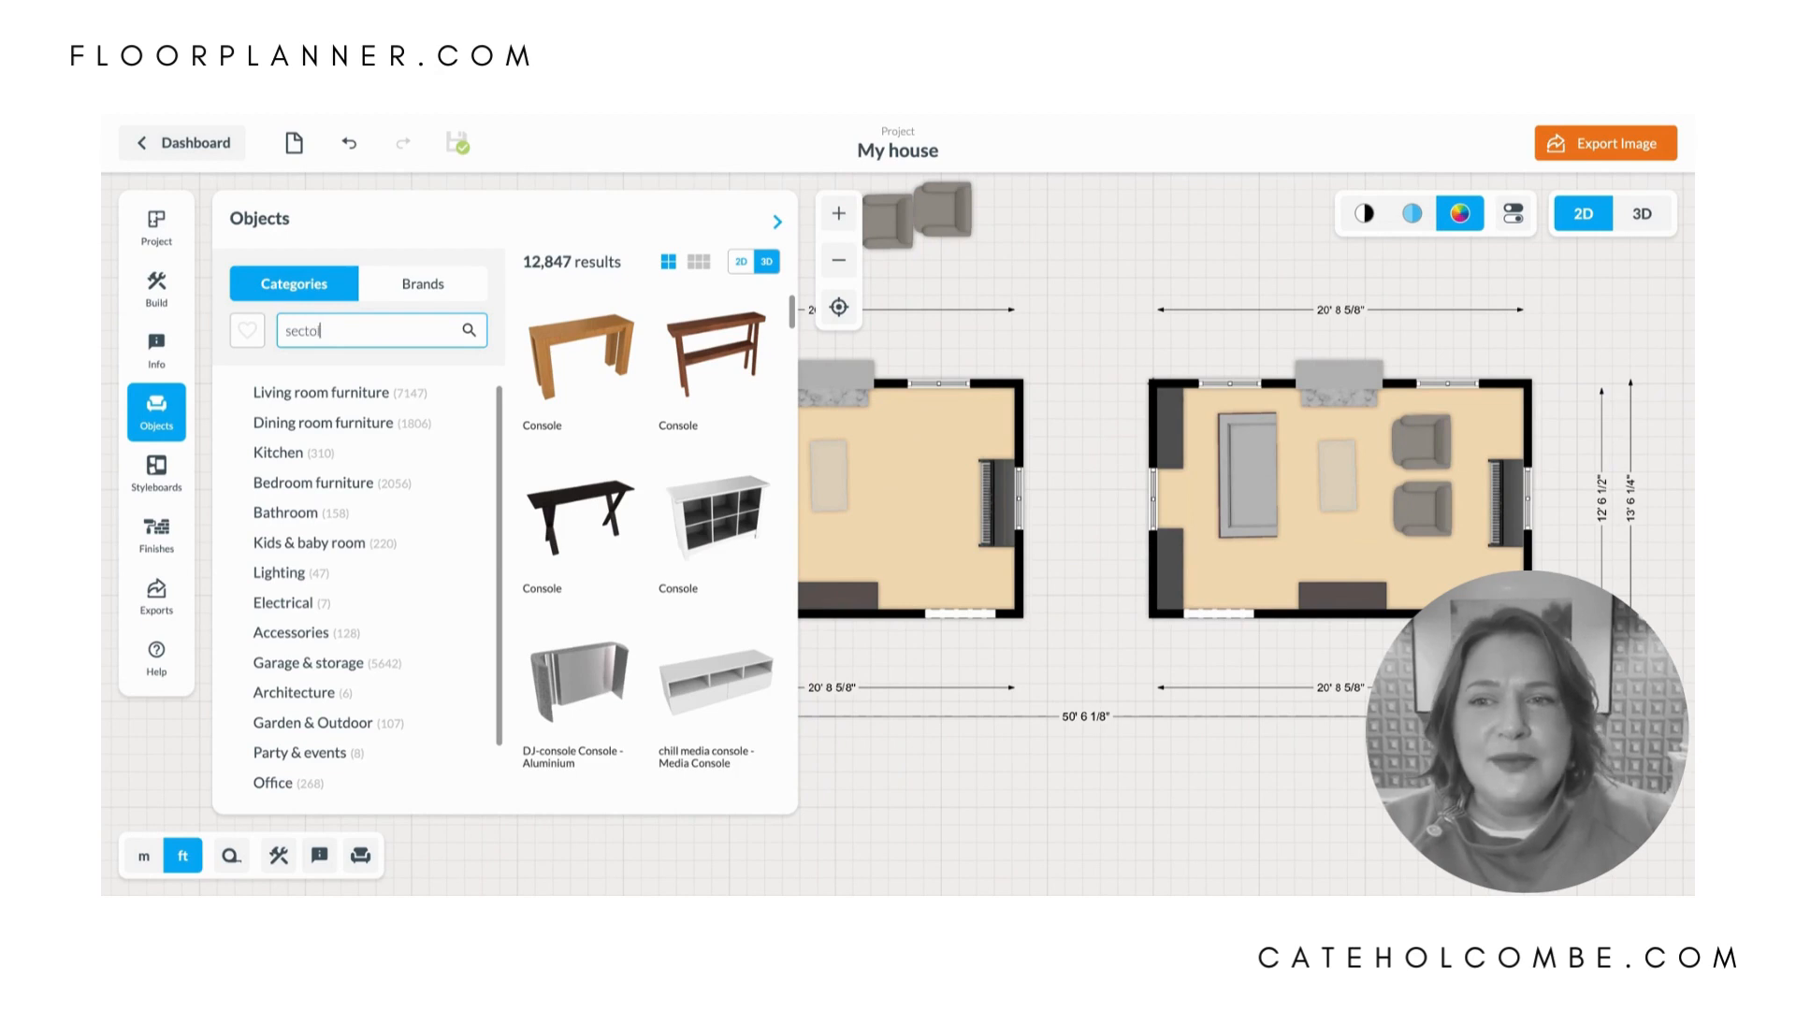
type("ional")
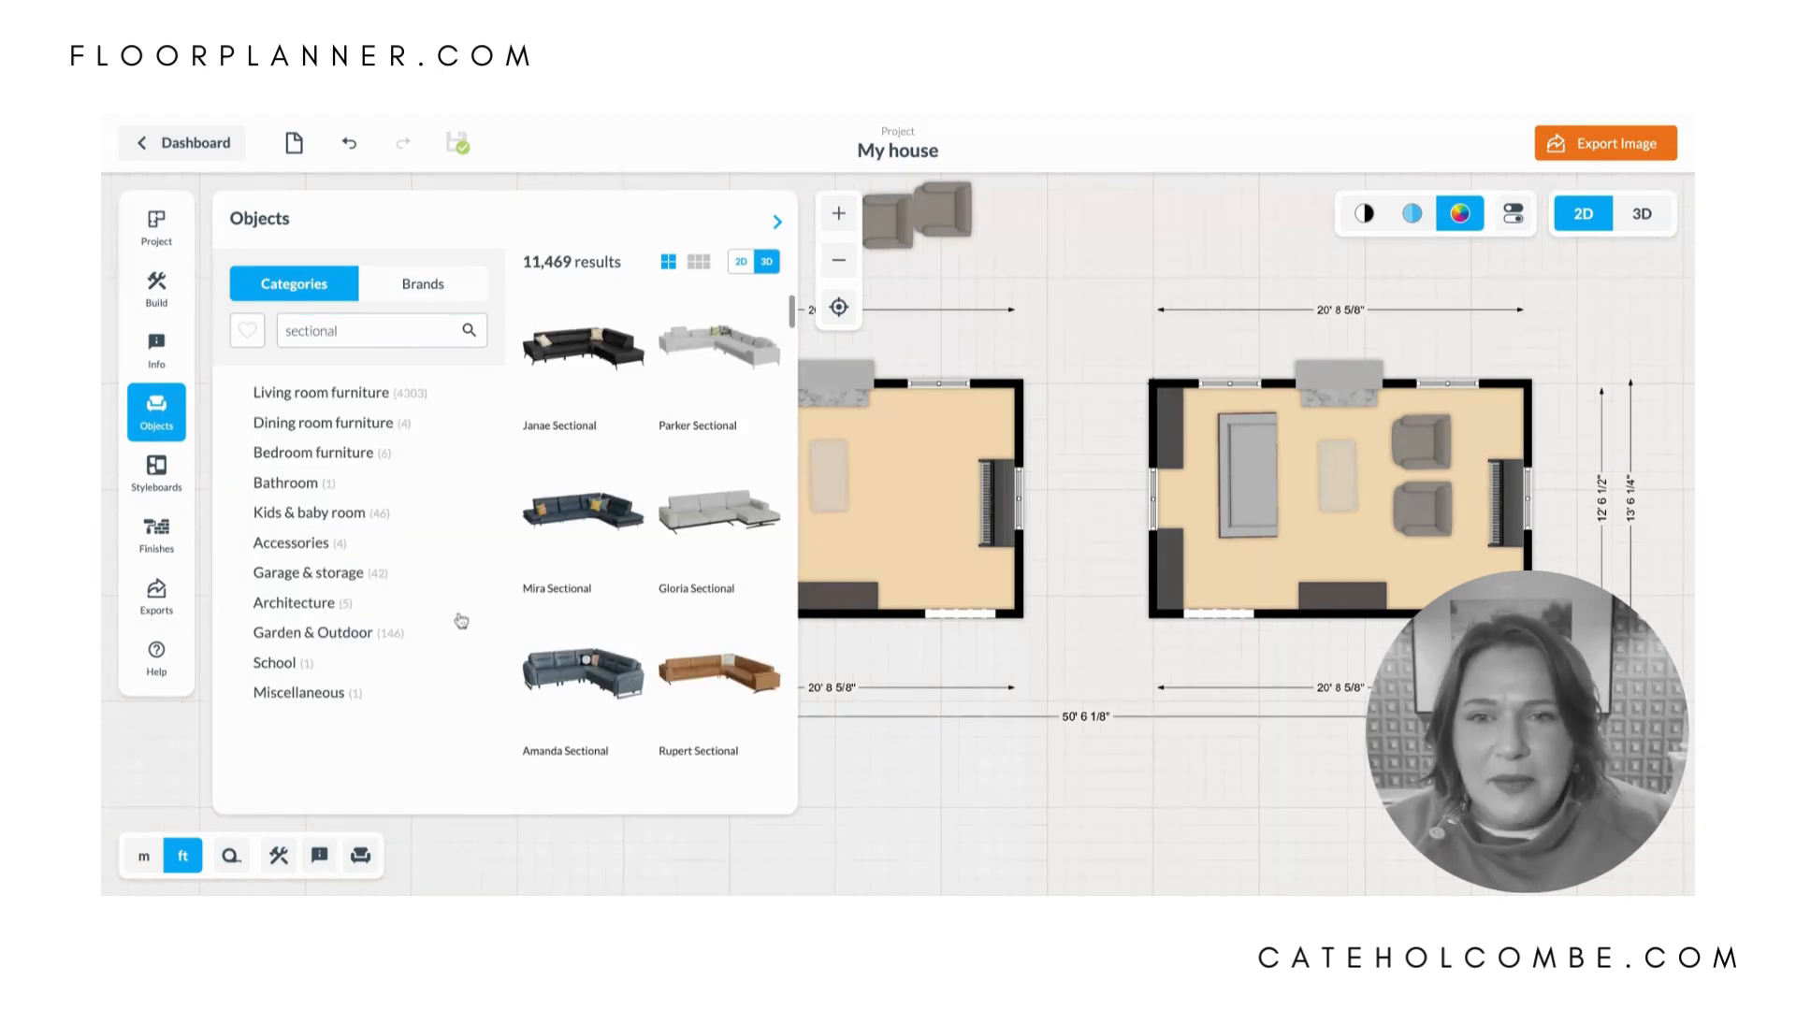
- Place the Gloria Sectional in the duplicated room, between the left wall and the coffee table
left_click(698, 517)
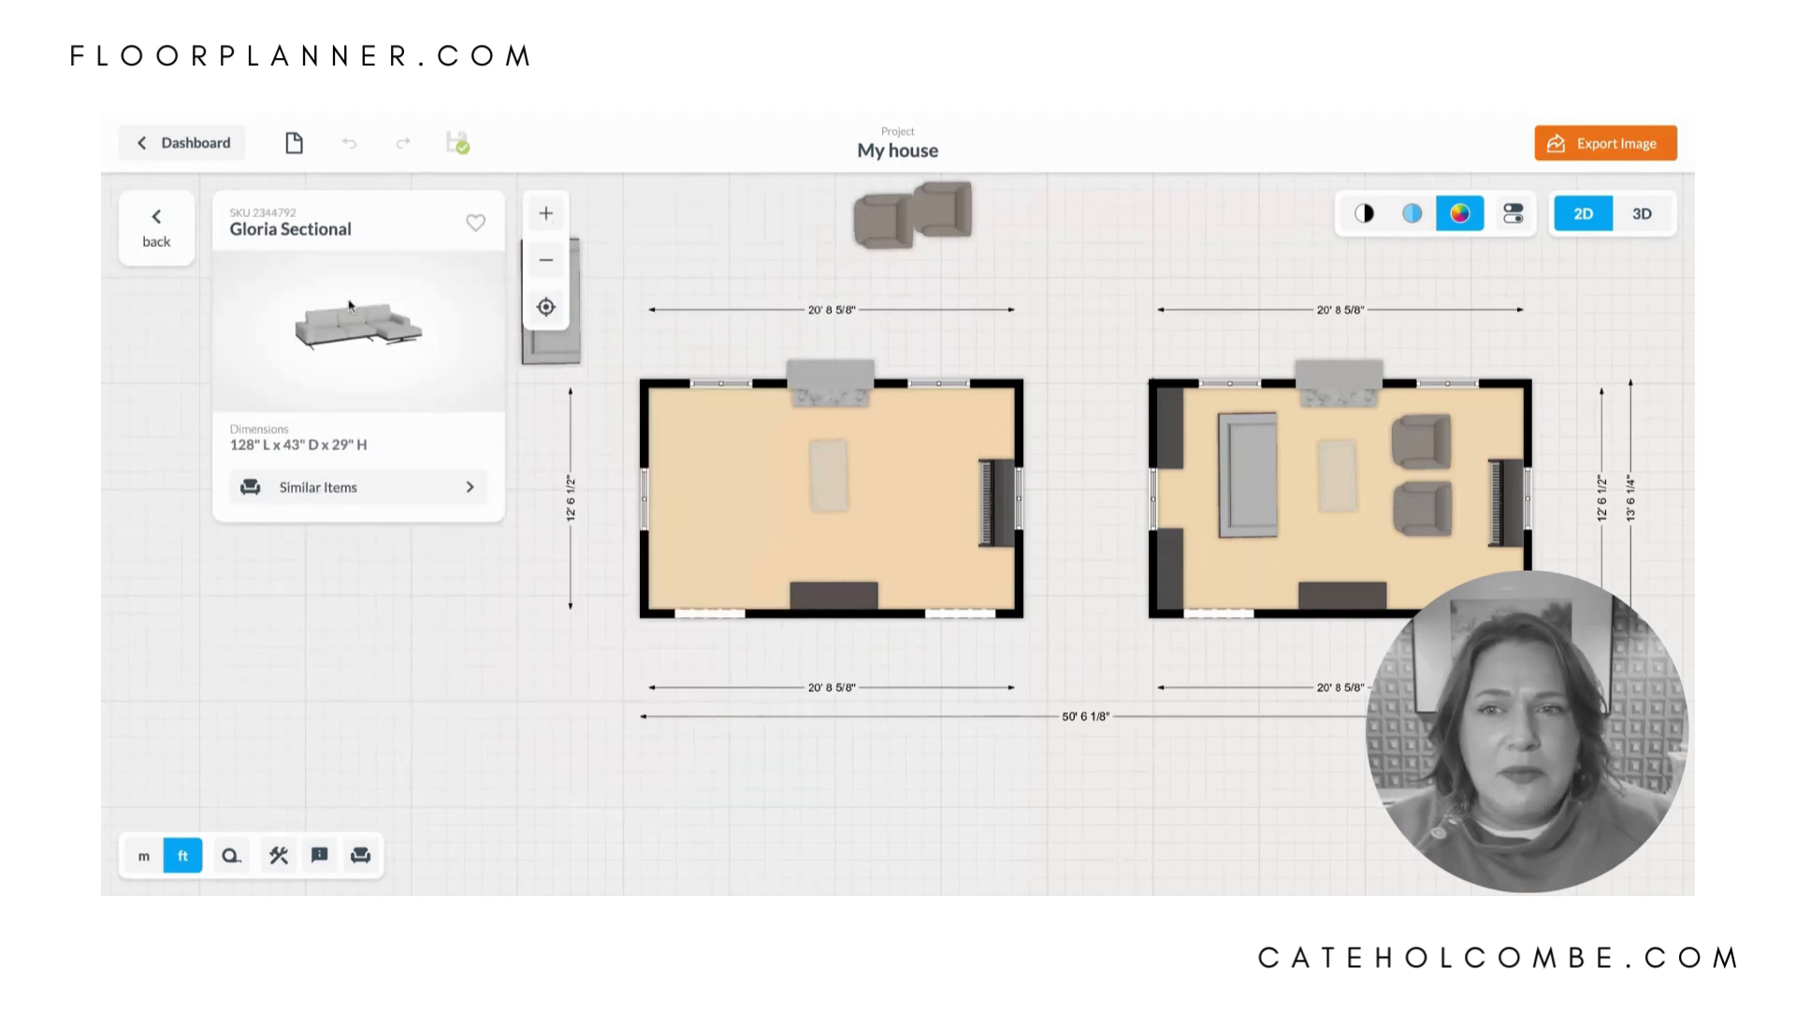
left_click_drag(349, 305, 775, 466)
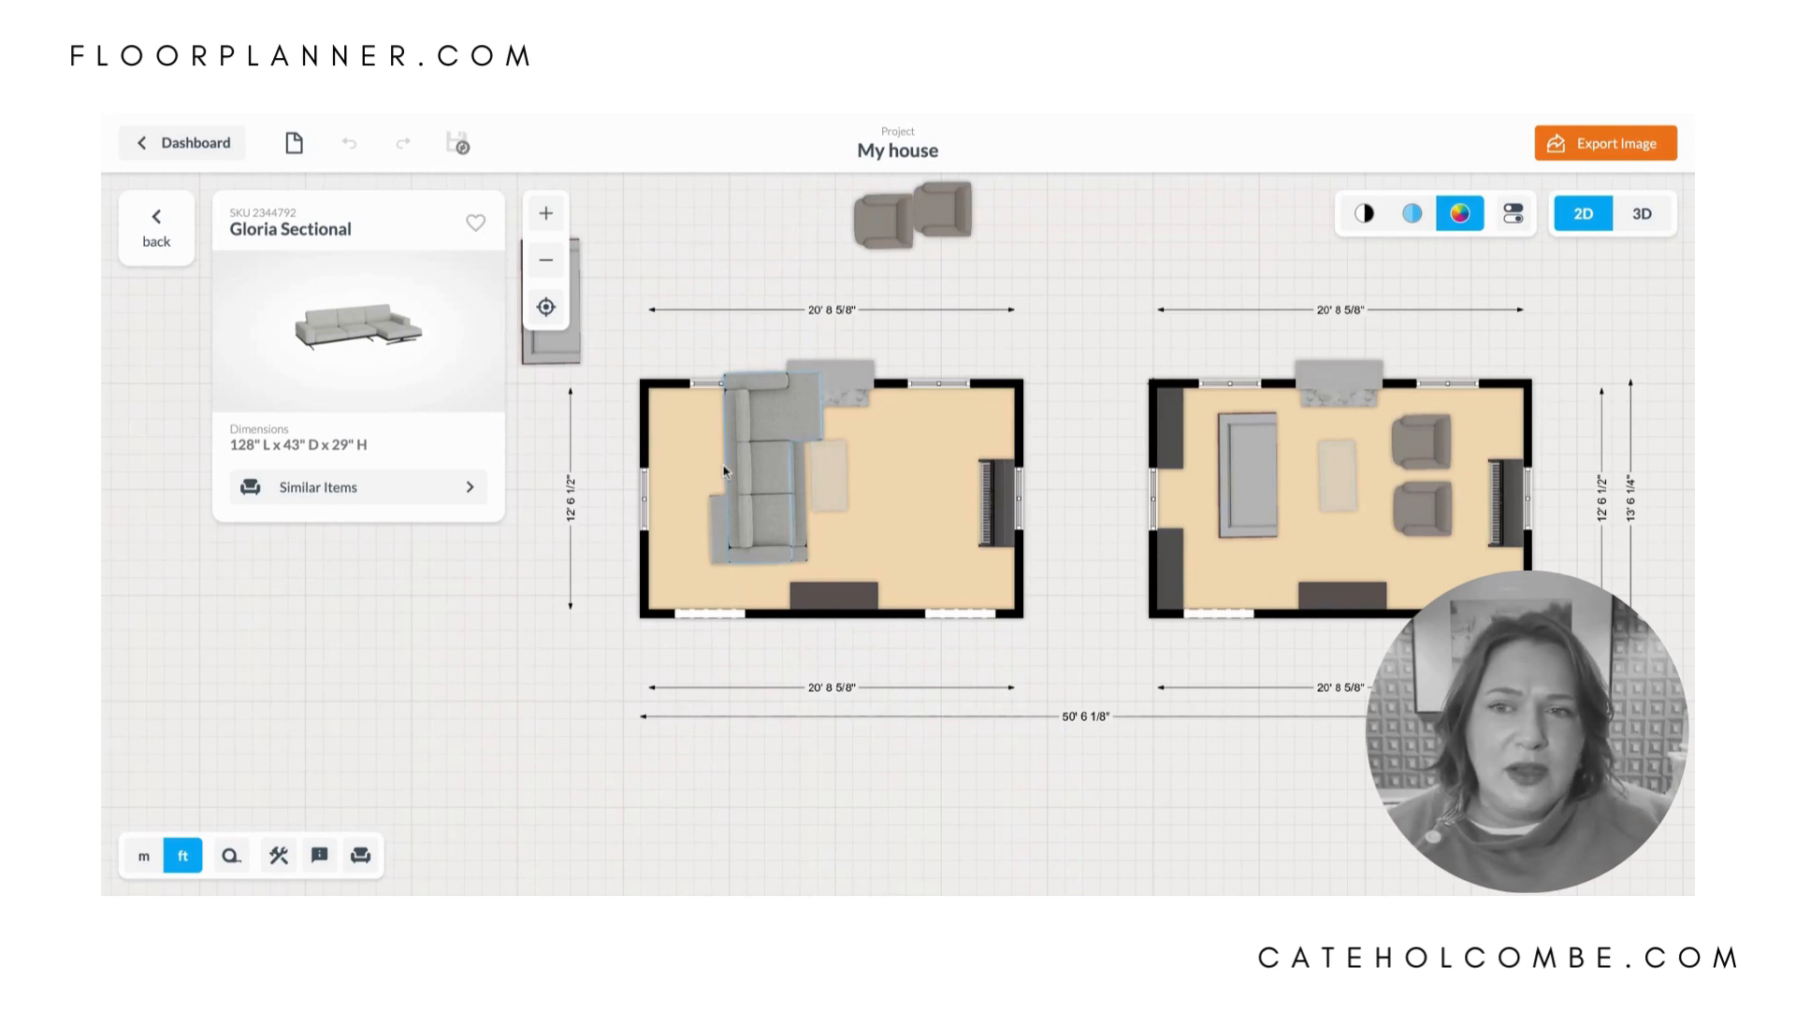
left_click_drag(761, 460, 727, 475)
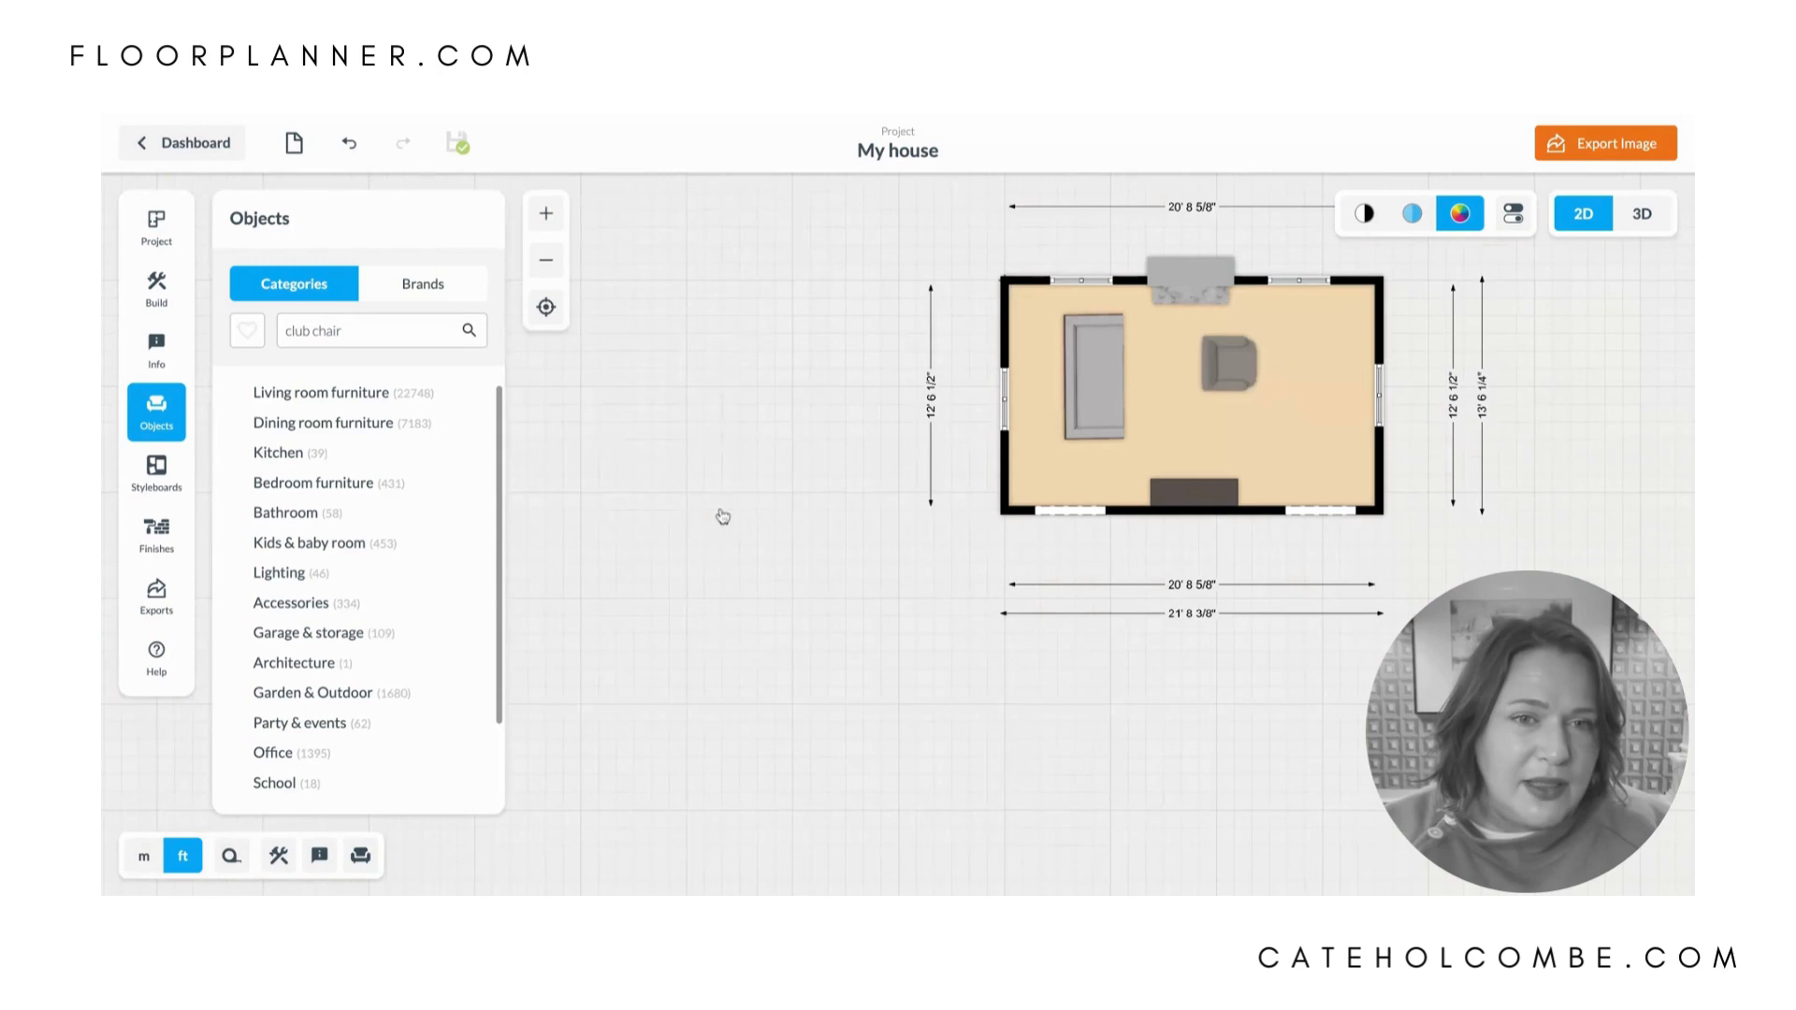
left_click_drag(722, 516, 1232, 366)
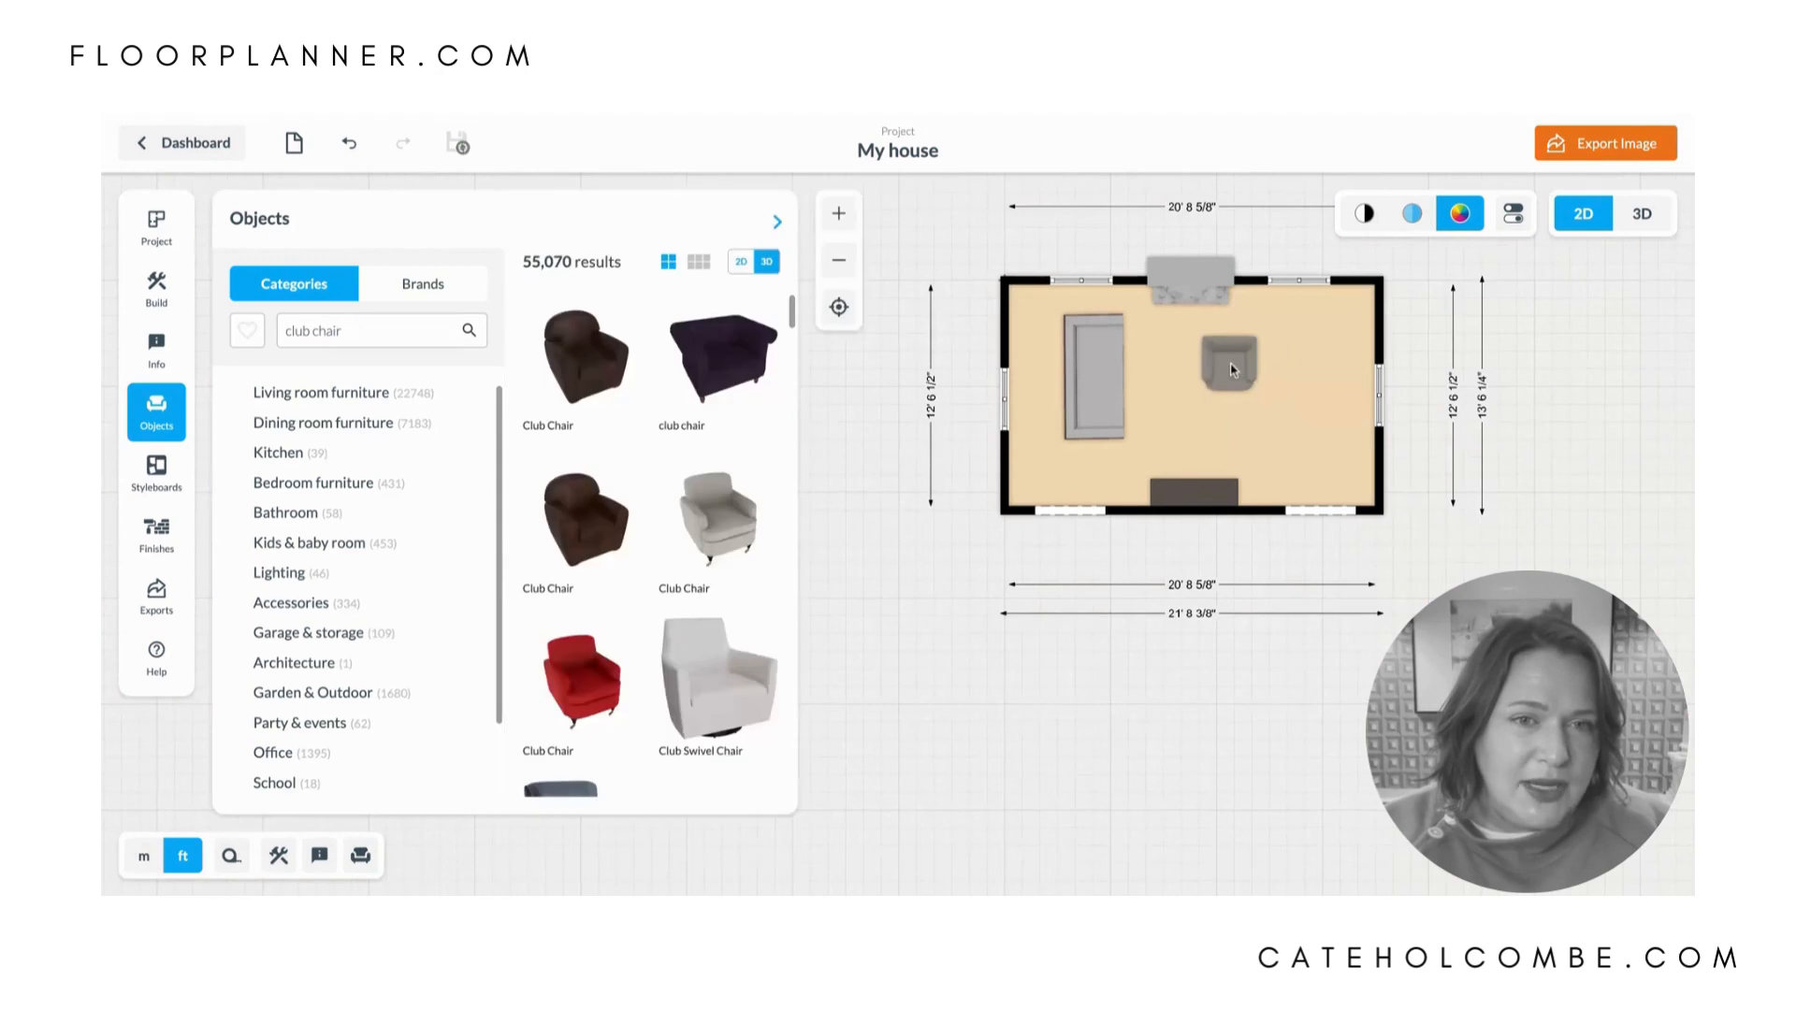
- Rotate the club chair to -91° so it faces the sofa, and set its length to 40 inches
left_click(1233, 368)
left_click_drag(1235, 483, 1232, 368)
left_click(1235, 368)
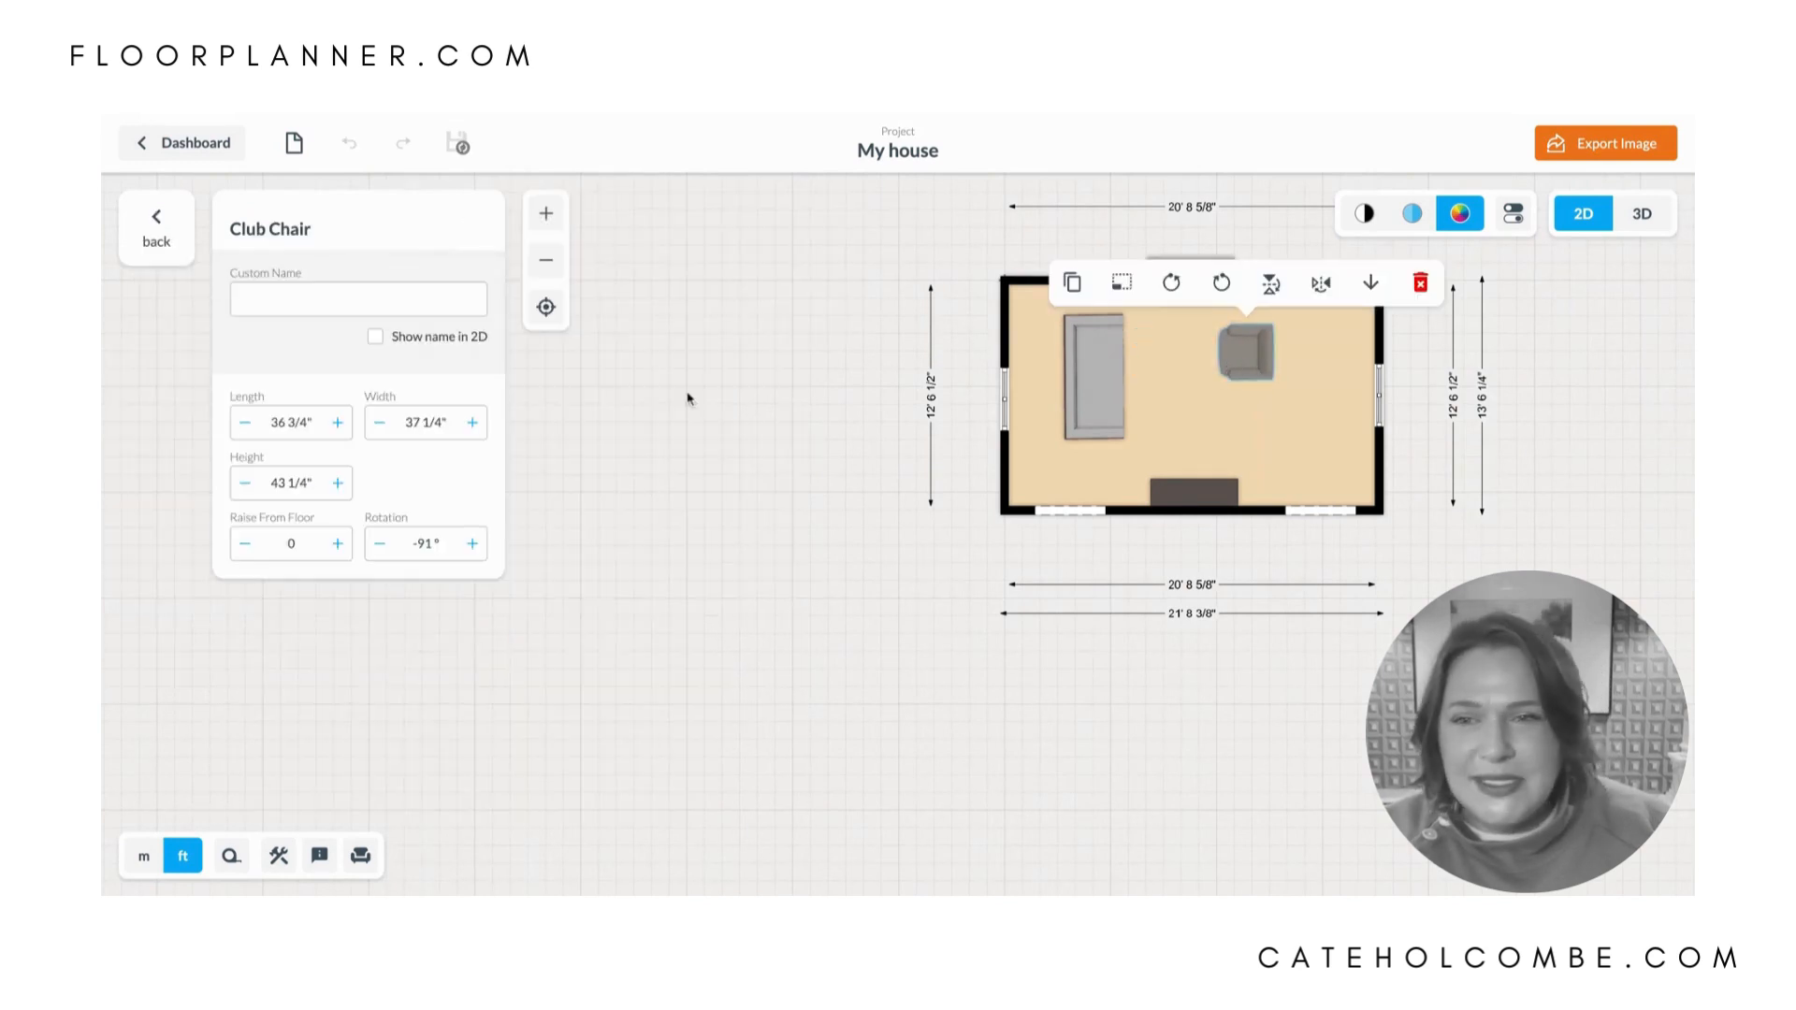
left_click(318, 420)
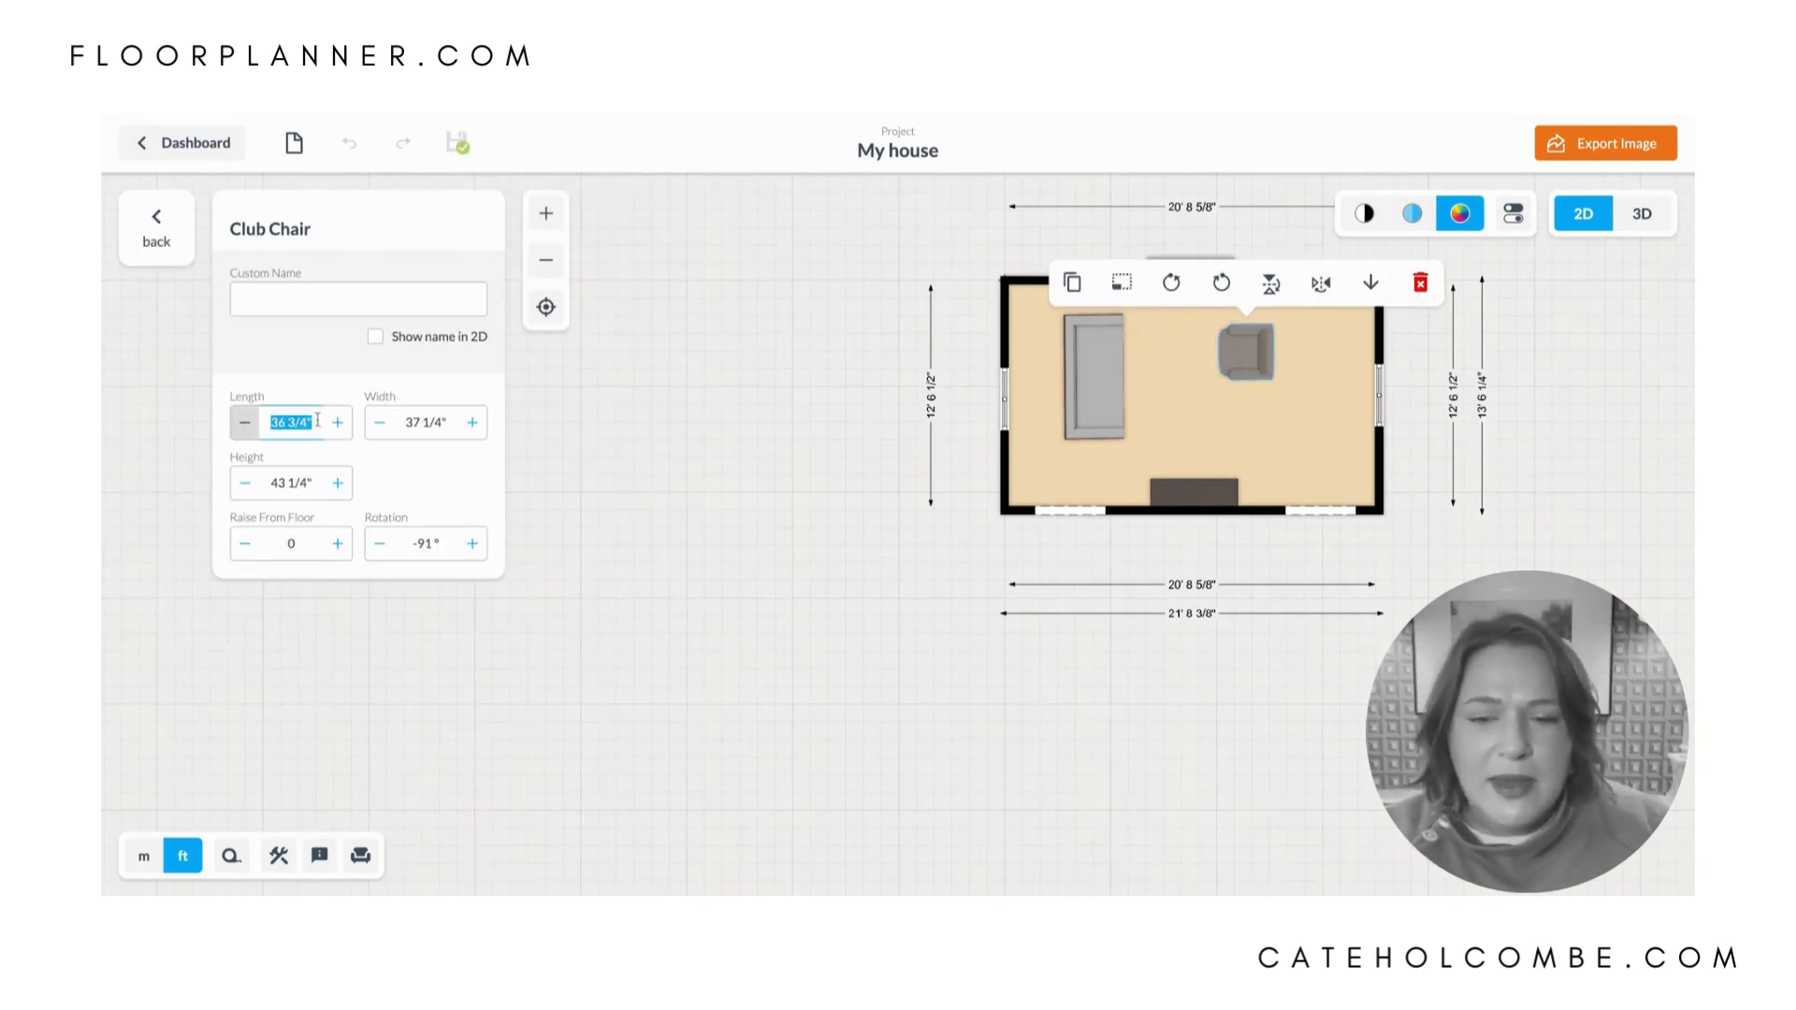
type("40")
key("Return")
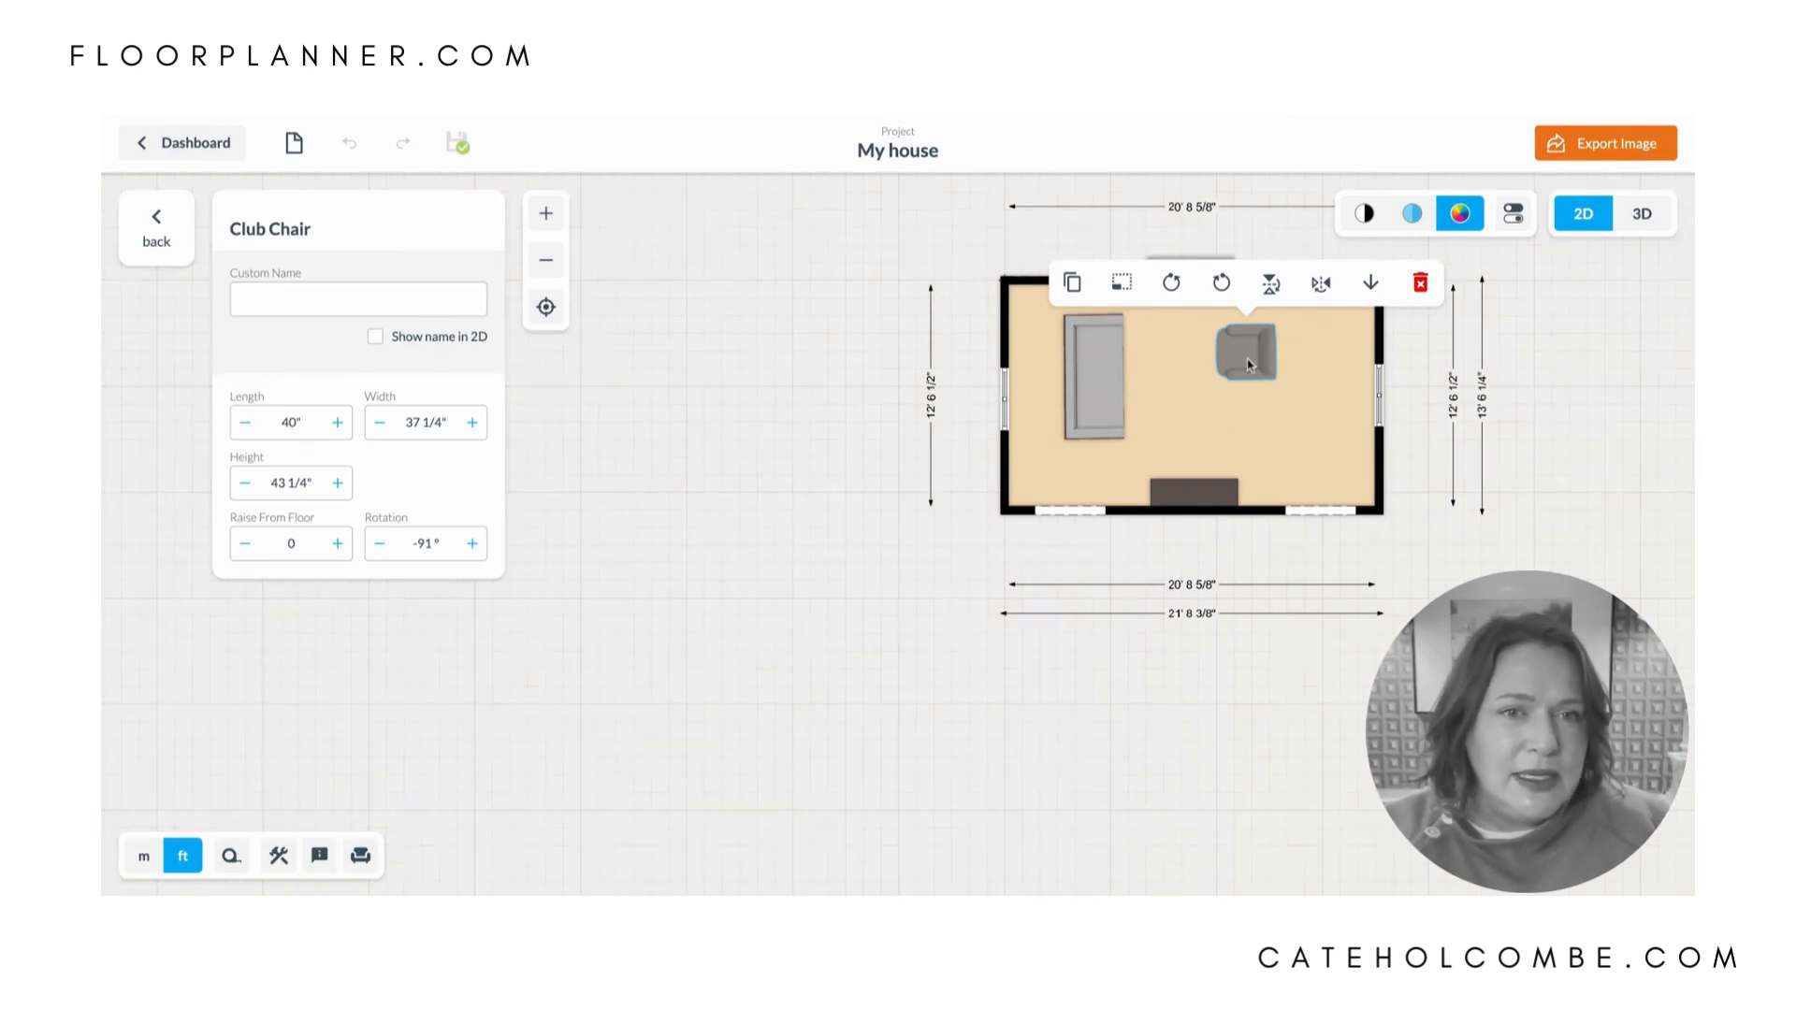
- Move the club chair slightly toward the right wall, then duplicate it and place the copy directly below it
left_click_drag(1249, 365, 1270, 351)
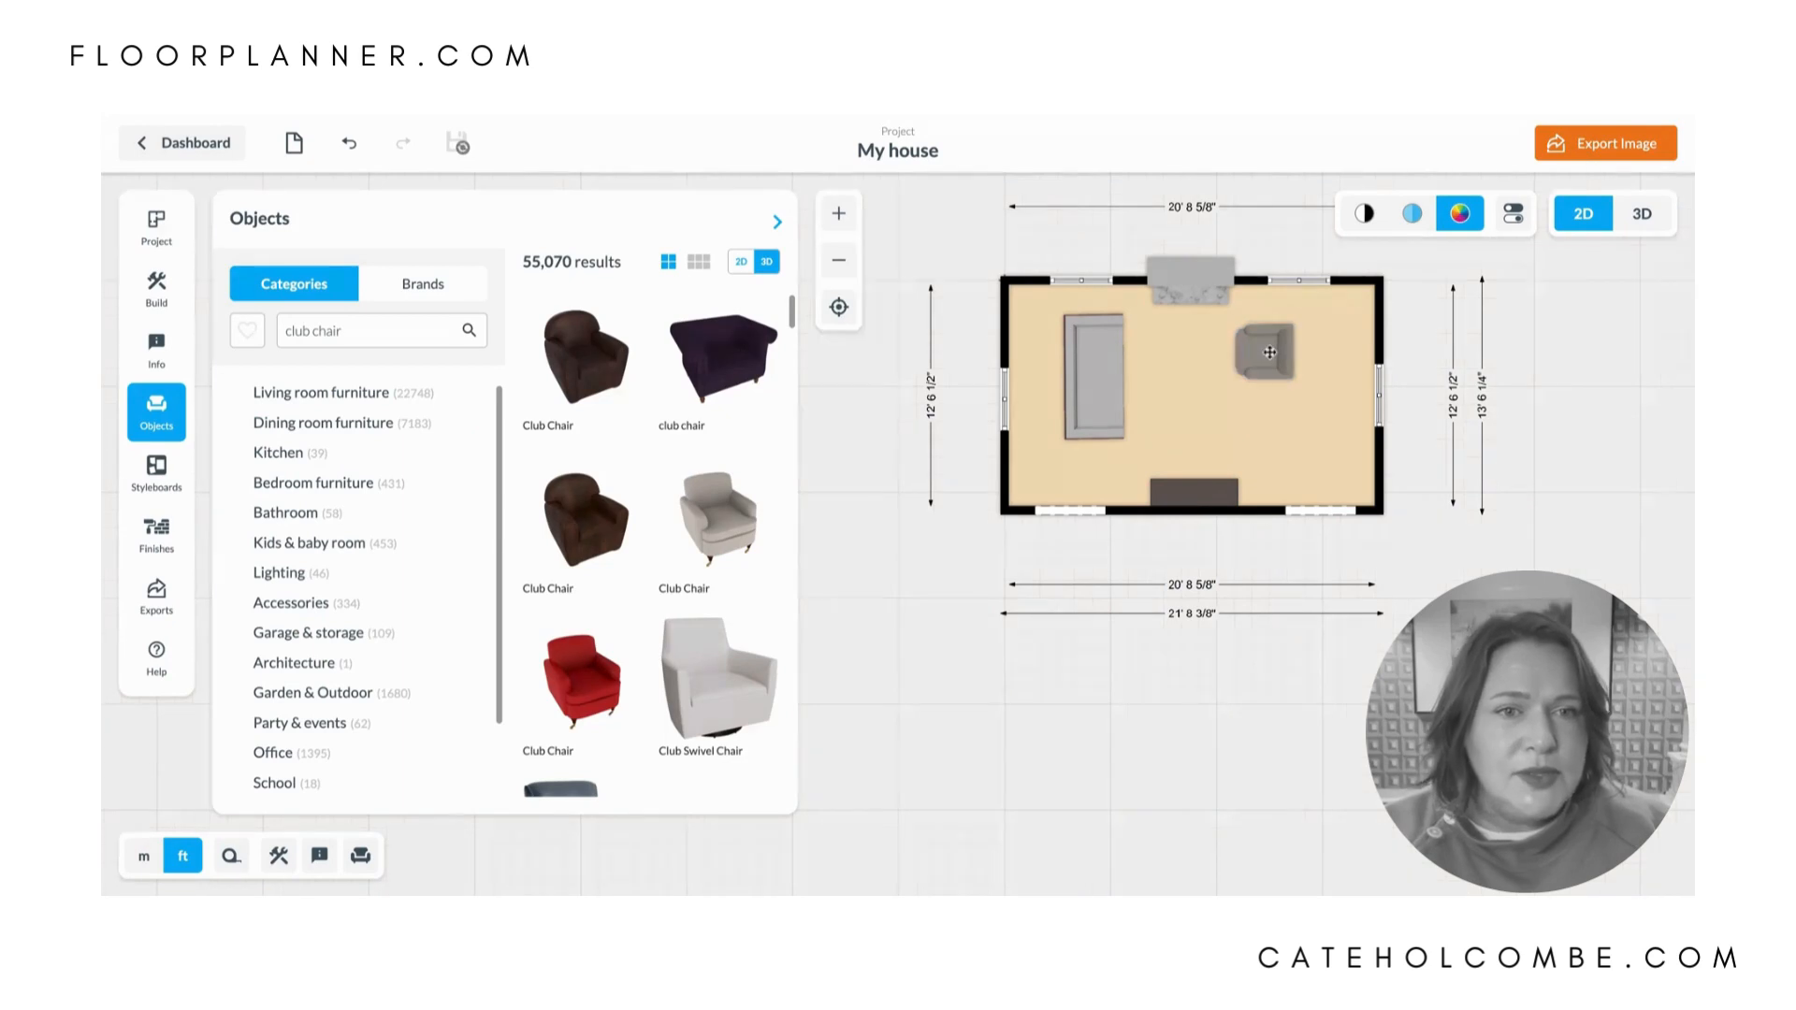
left_click(1269, 352)
left_click(1097, 285)
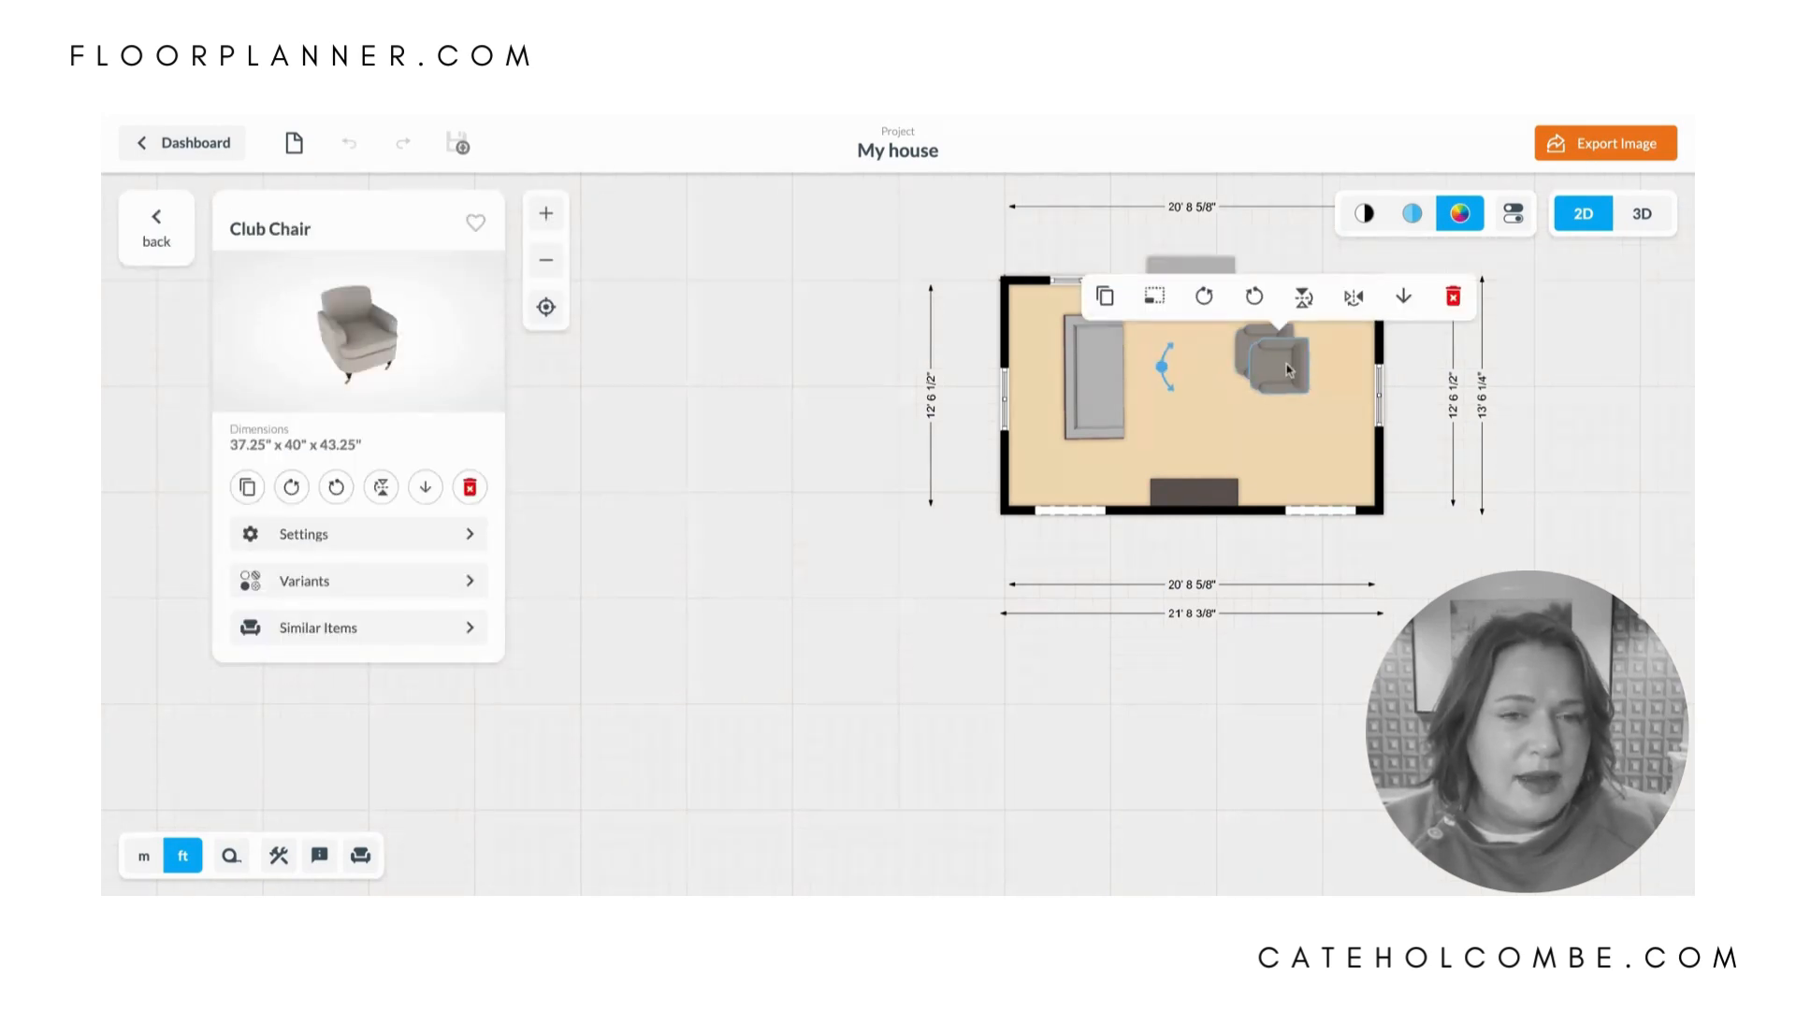
mouse_move(1289, 370)
left_mouse_down()
mouse_move(1278, 426)
mouse_move(1278, 367)
left_mouse_up()
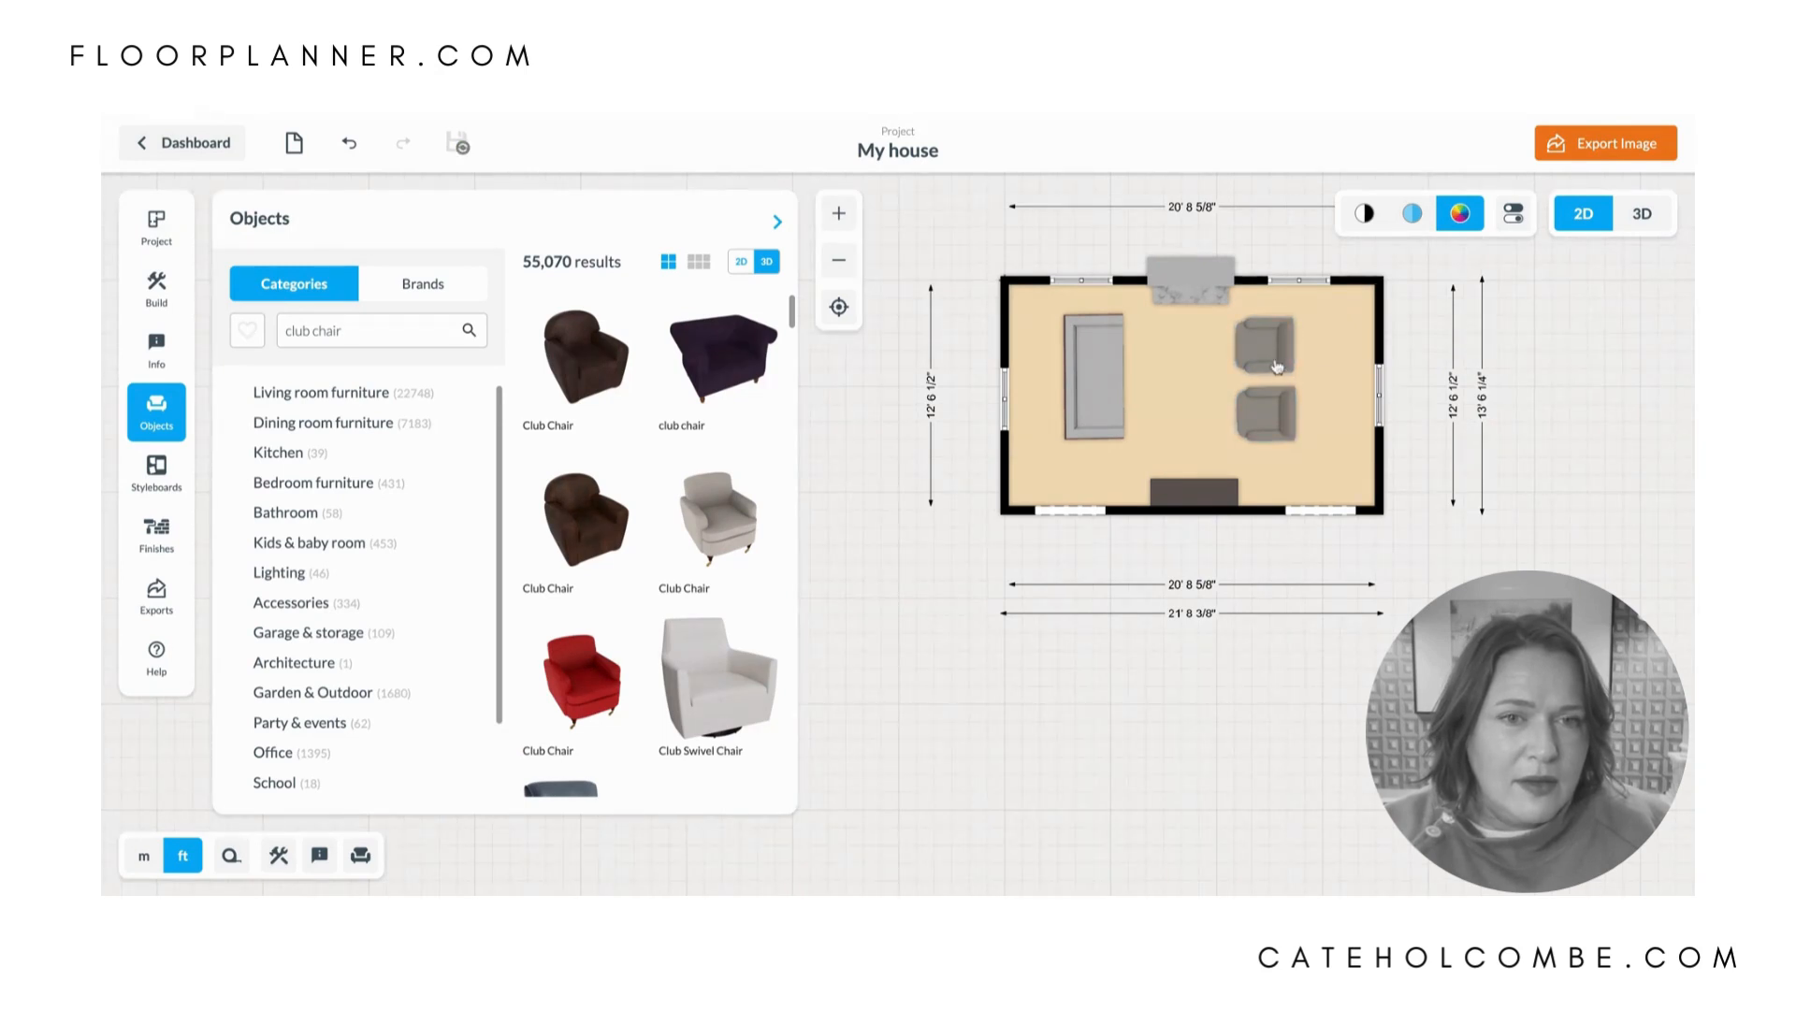
left_click(1272, 412)
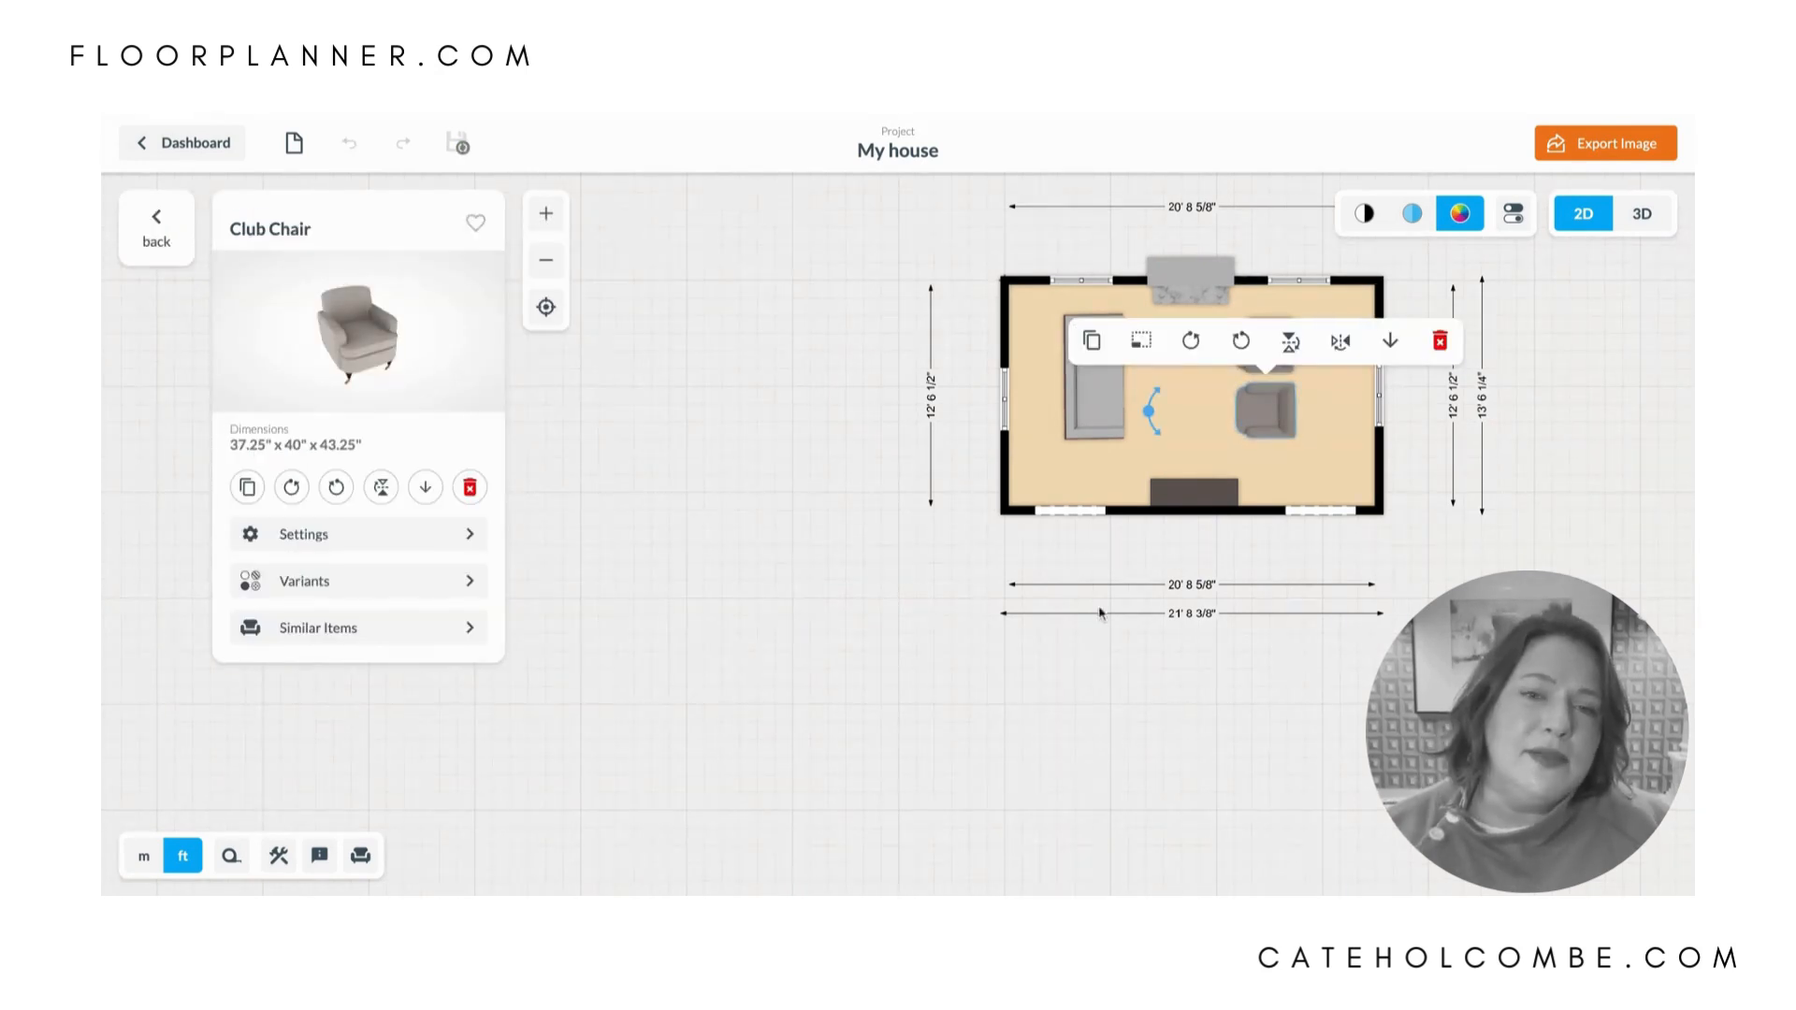
- Nudge the sofa toward the fireplace wall and shift both club chairs slightly toward the right wall to align the seating group
left_click_drag(1093, 416, 1092, 401)
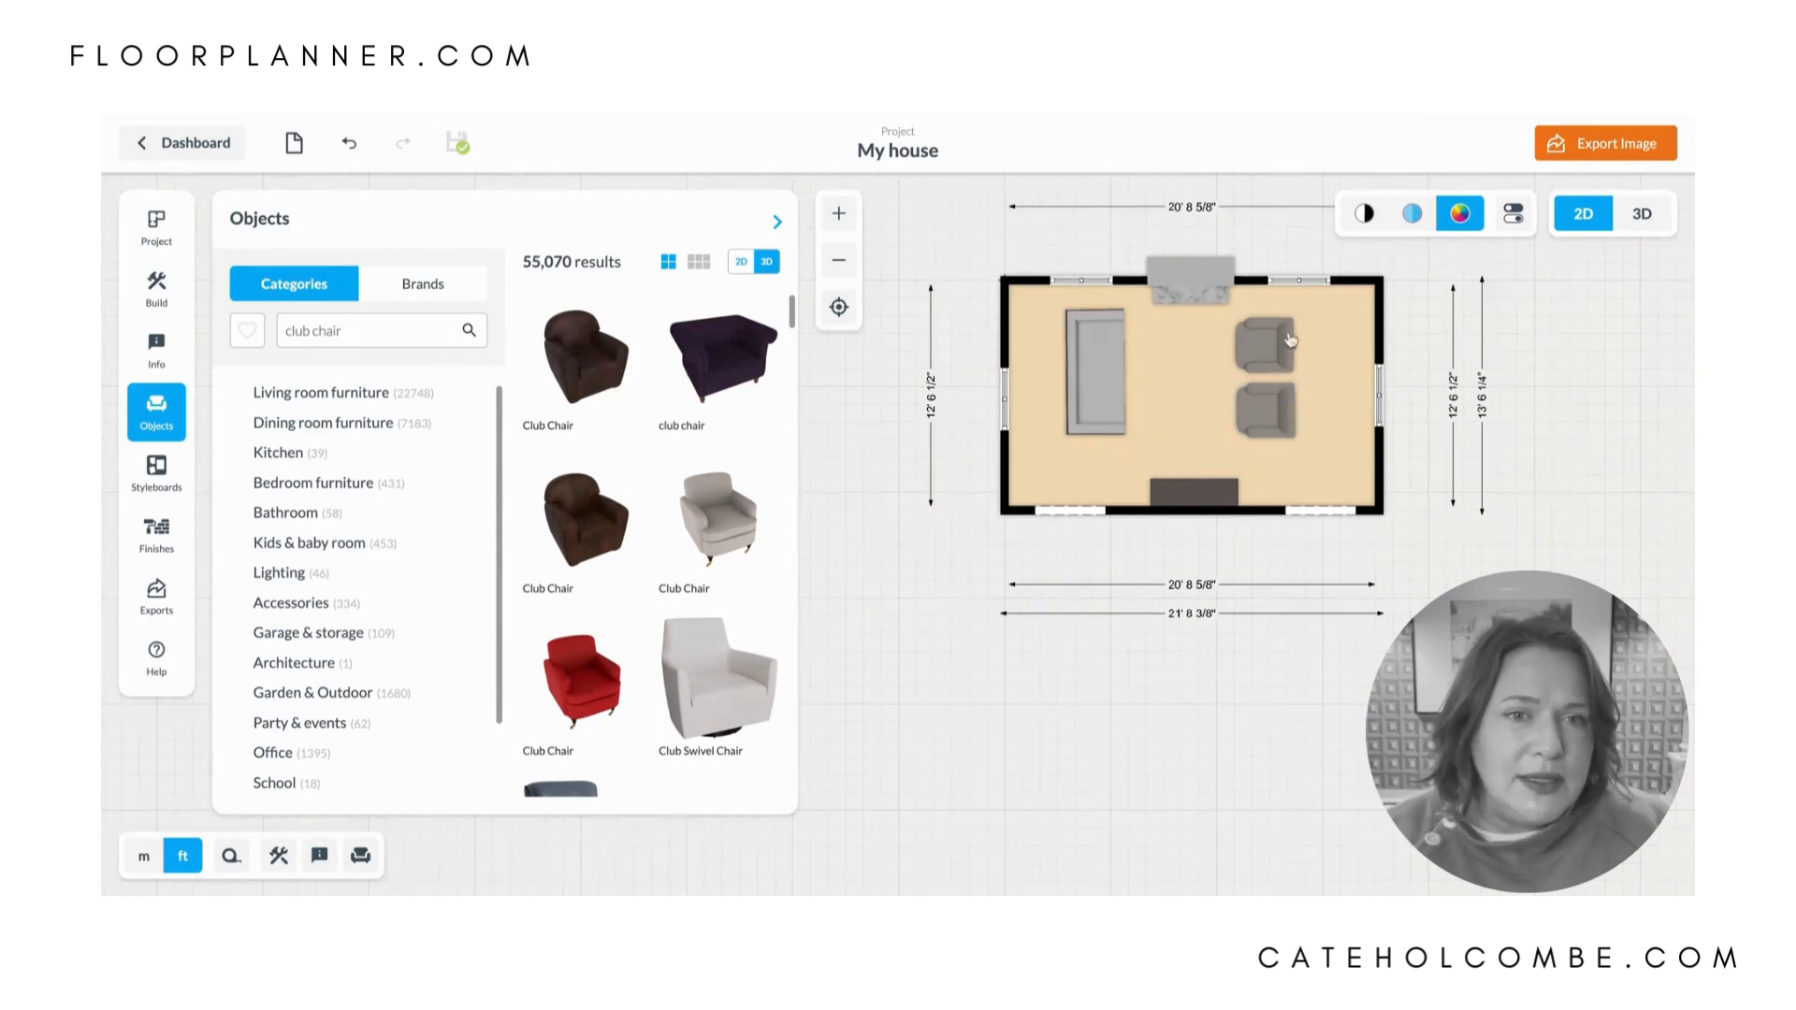
left_click_drag(1284, 378, 1291, 406)
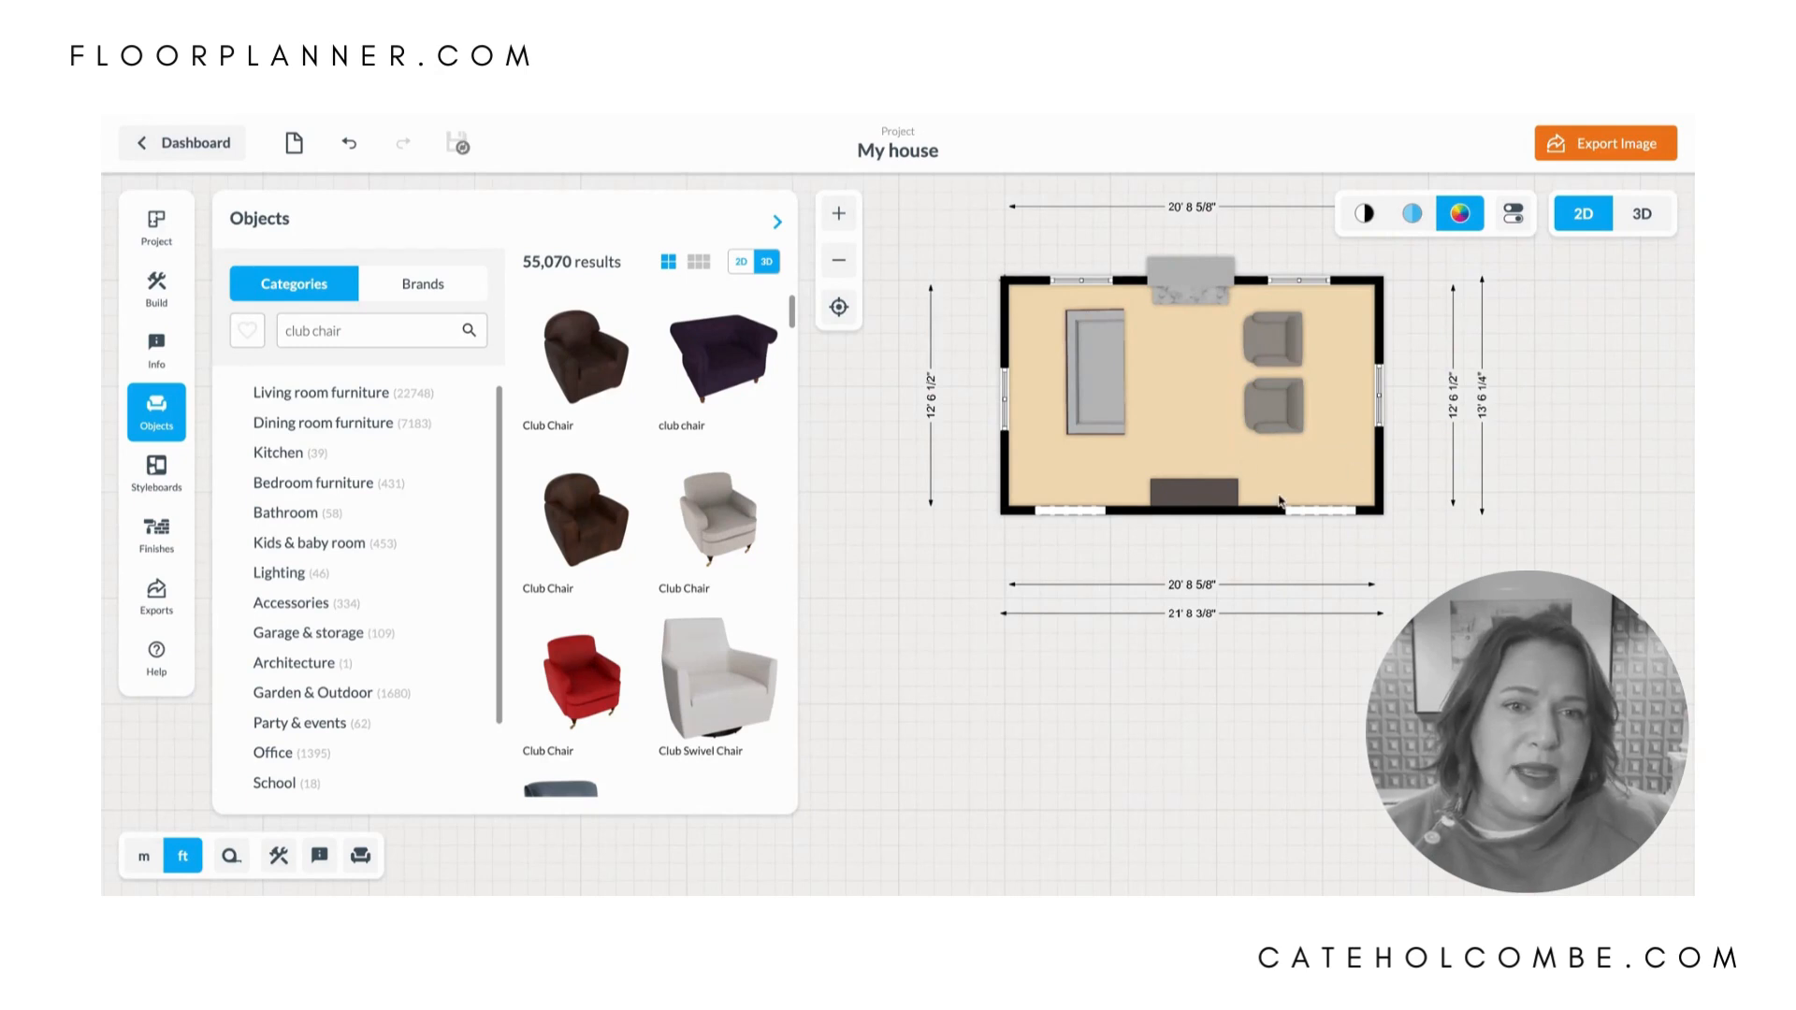
left_click(1195, 491)
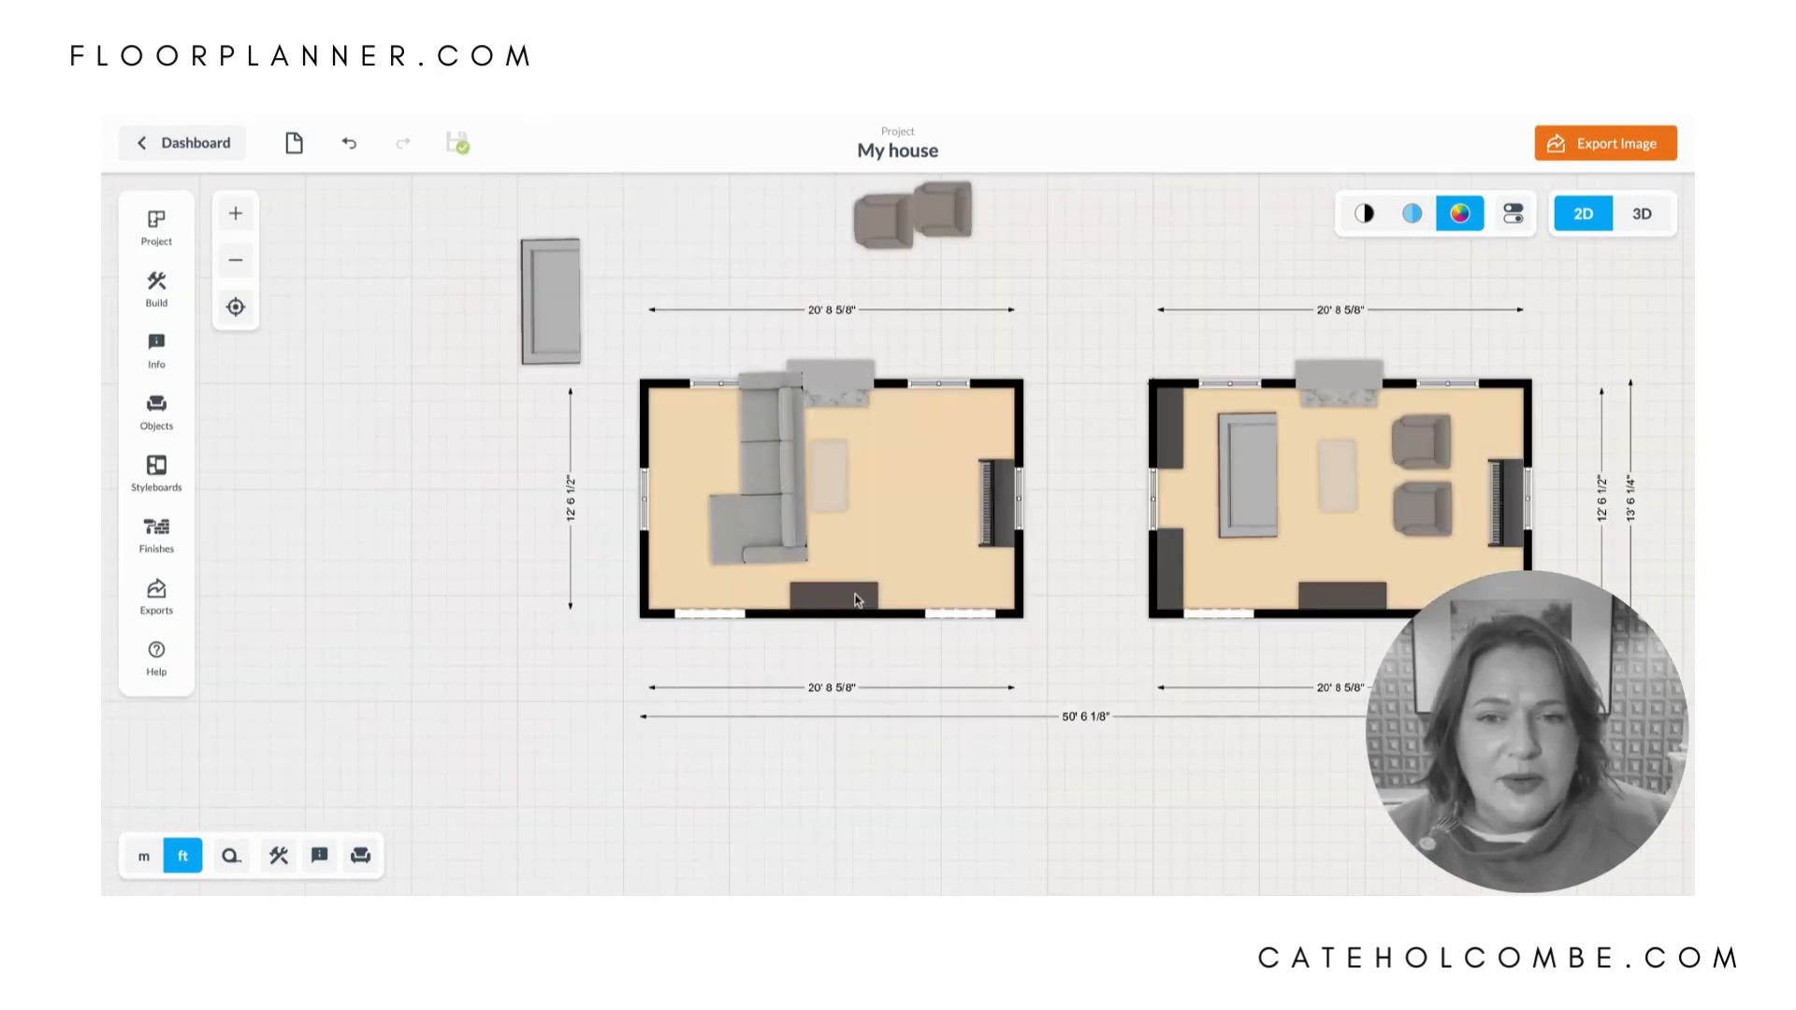
- Move the dark cabinet from the duplicated room's lower wall into the empty space below the room
left_click_drag(858, 600, 848, 650)
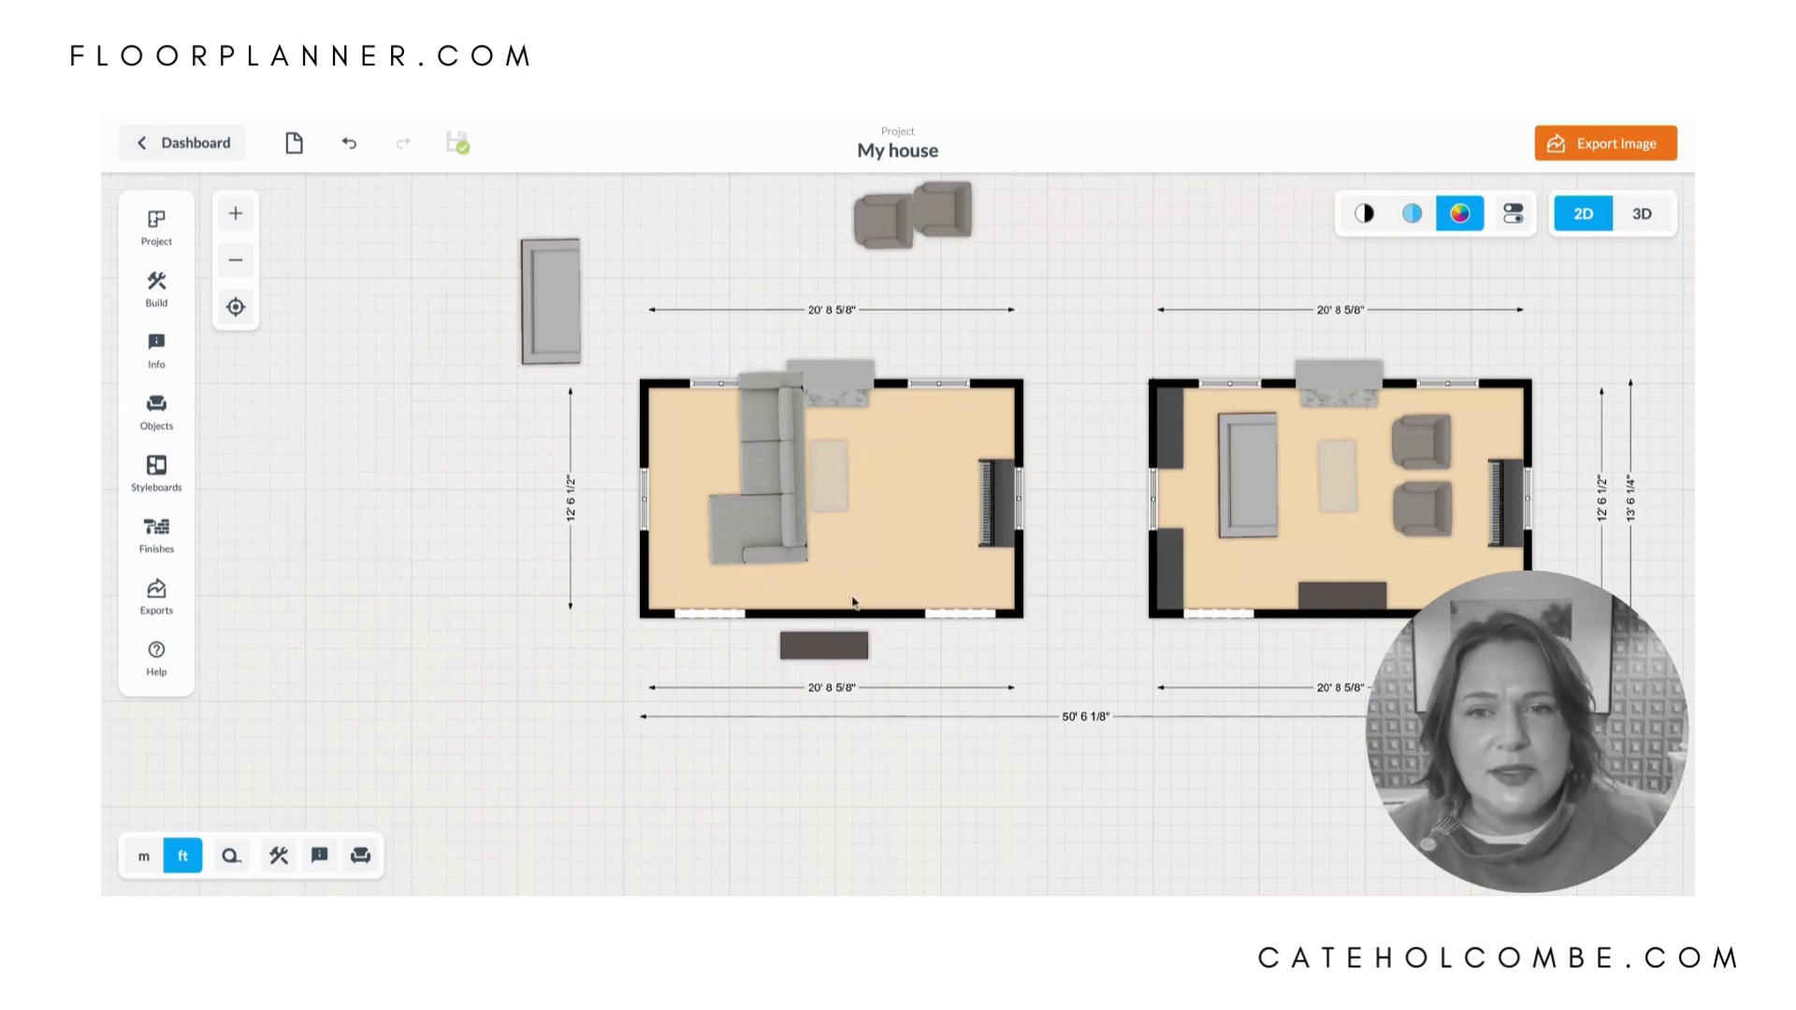
left_click(852, 597)
left_click(718, 449)
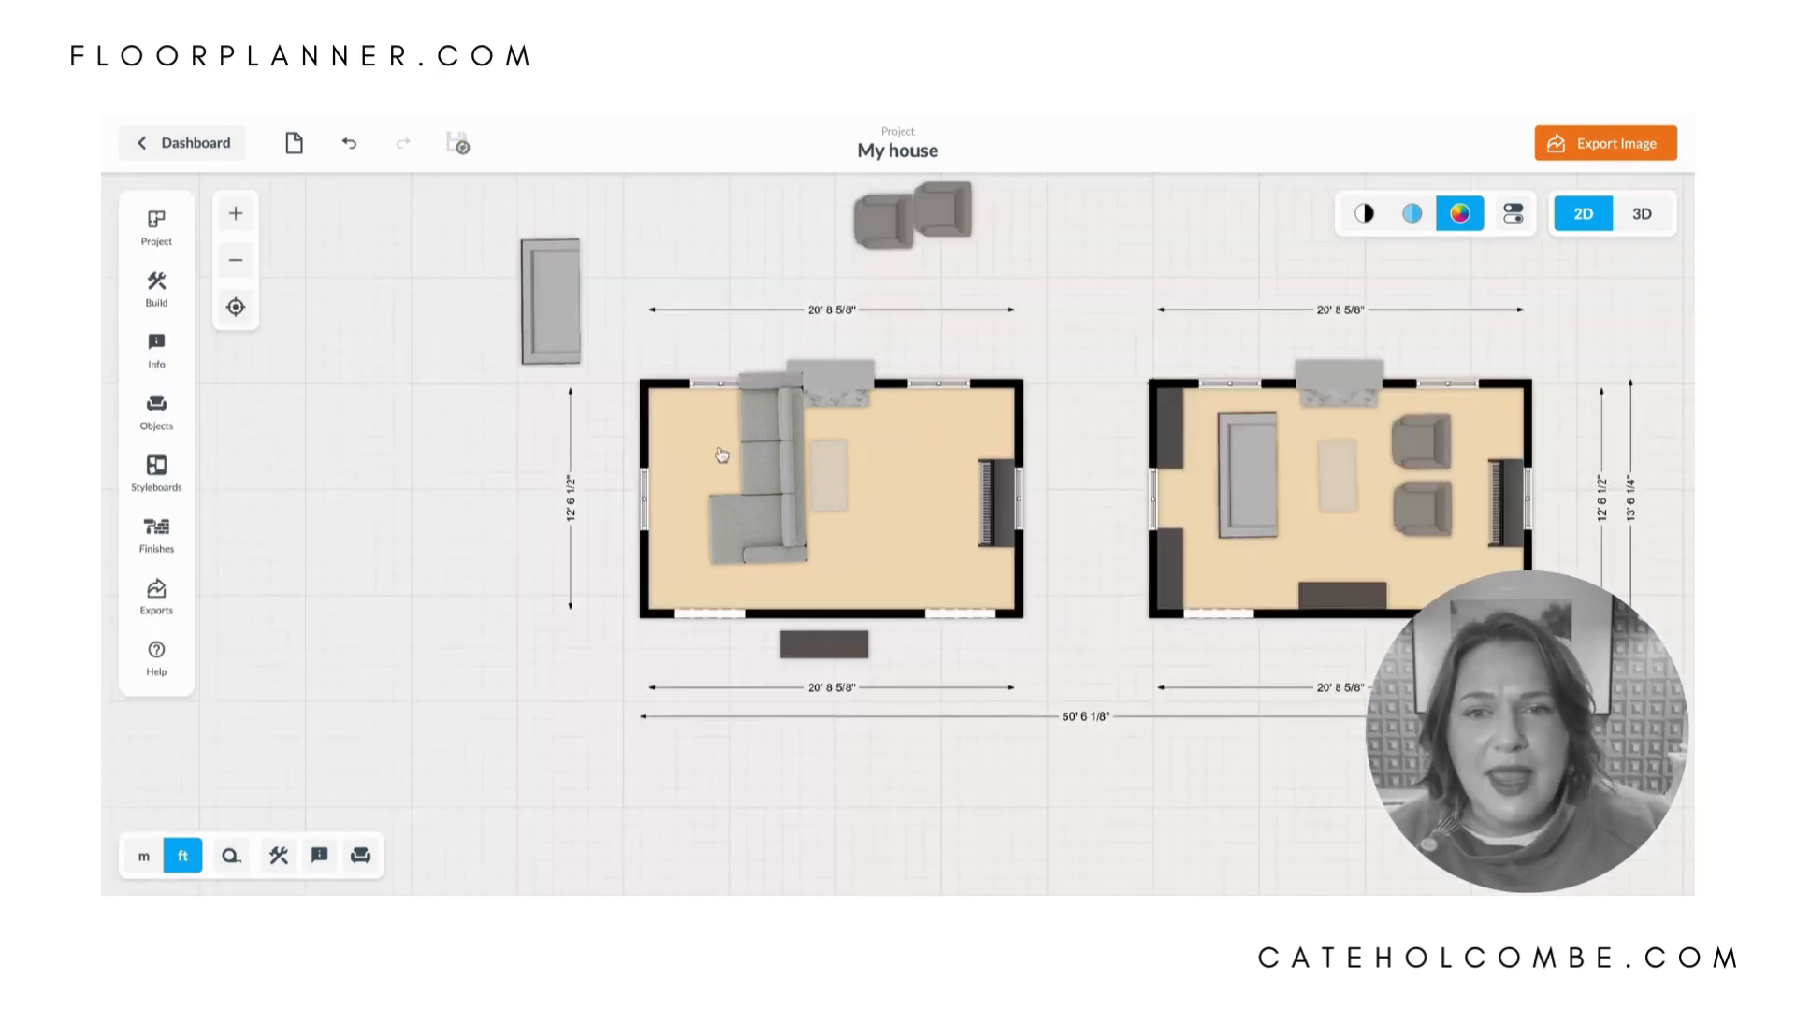
- Rotate the sectional to face the fireplace and place it along the lower wall, where the dark cabinet has been cleared out
left_click(772, 455)
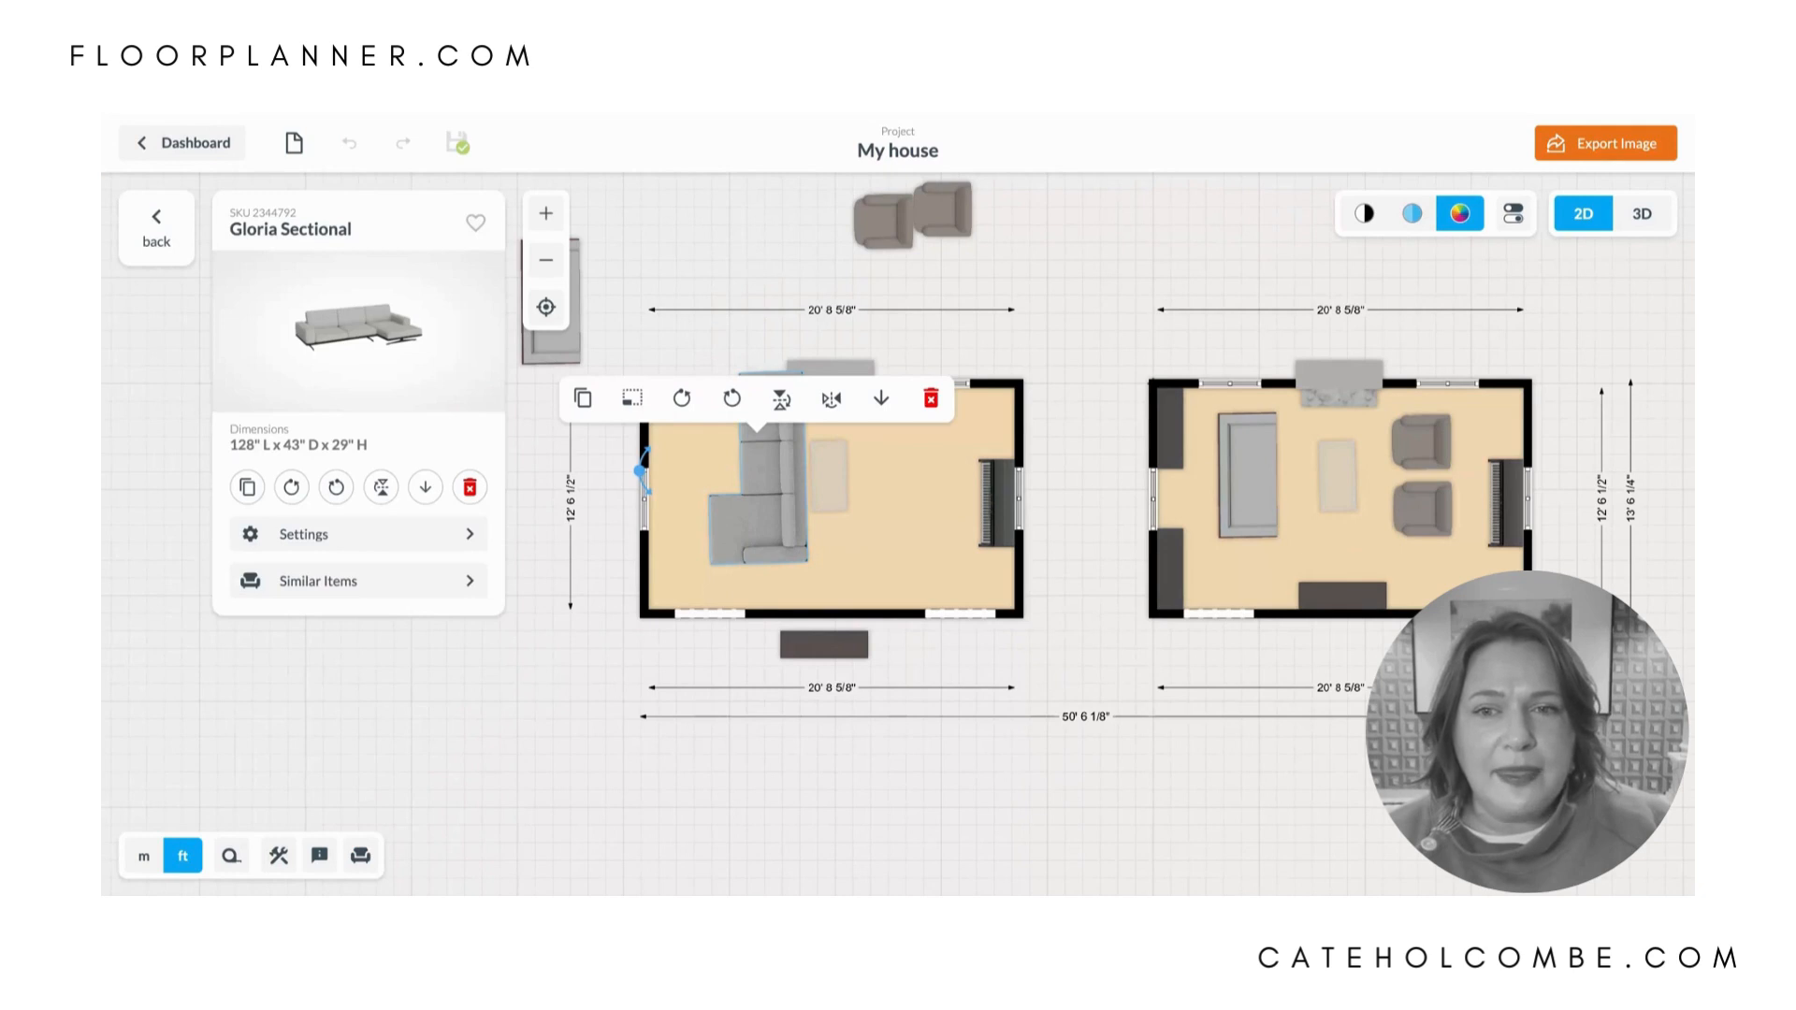
left_click_drag(640, 470, 828, 375)
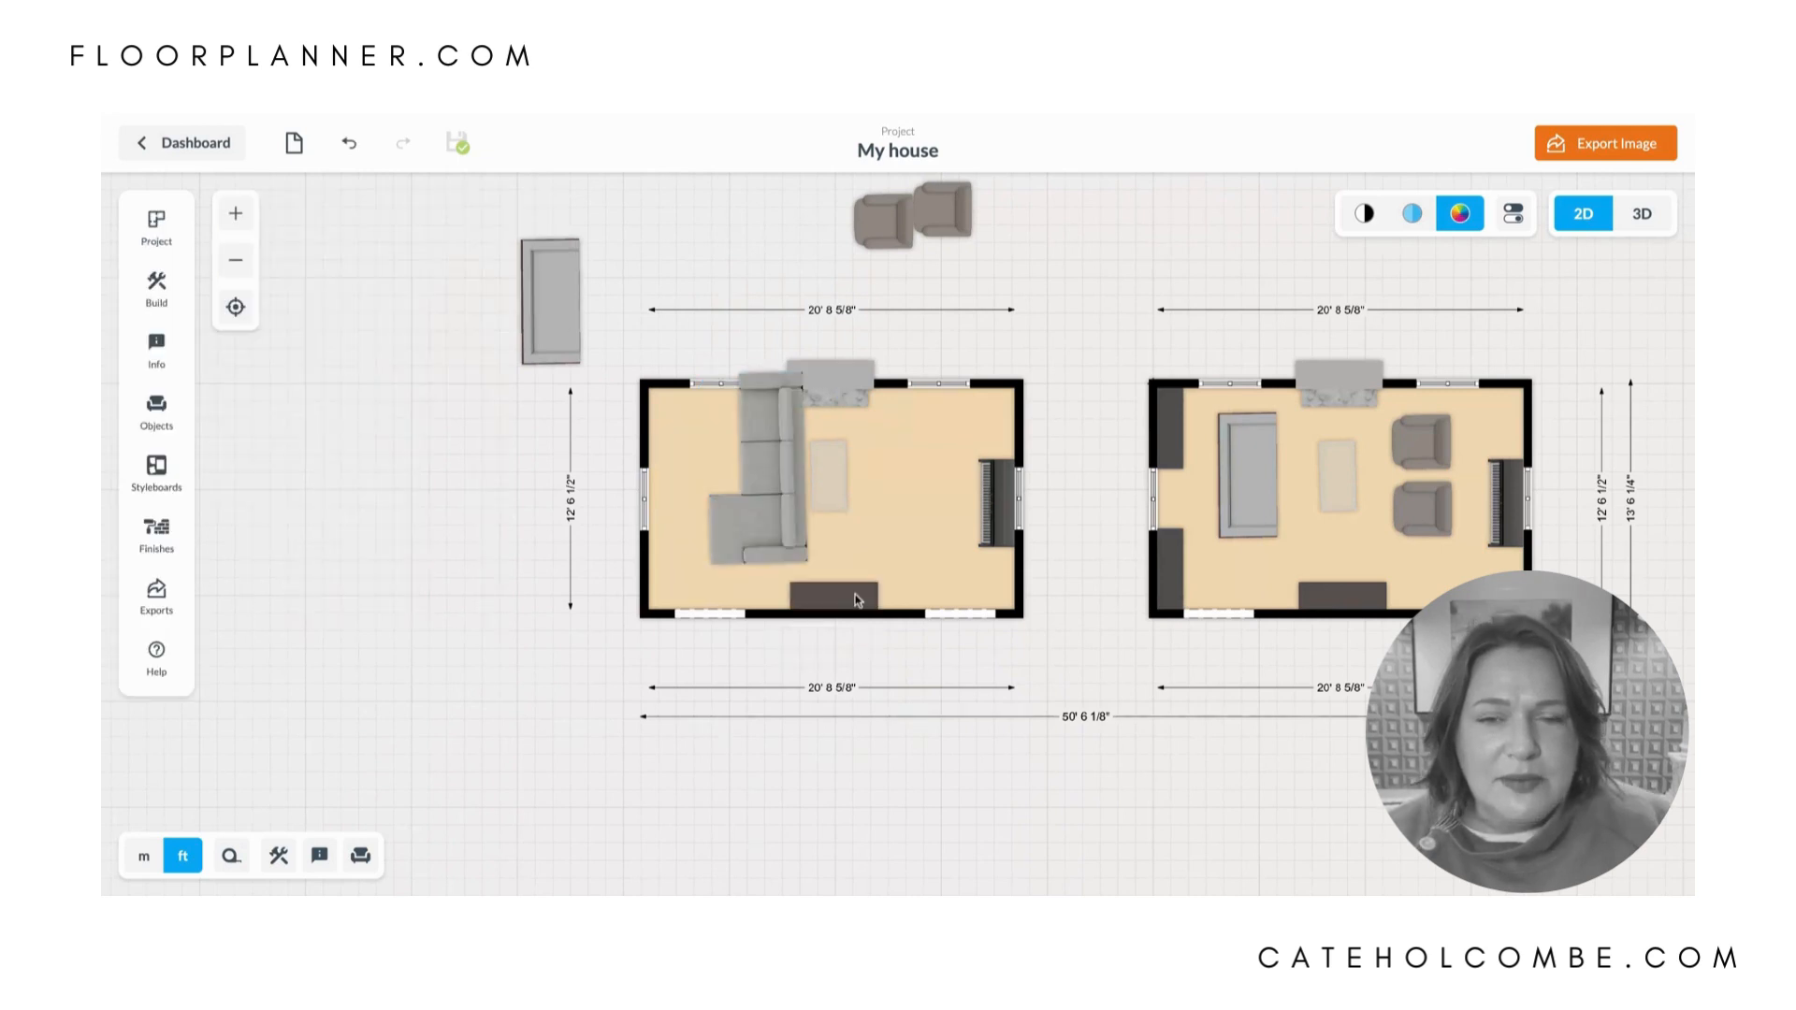
left_click_drag(855, 595, 846, 644)
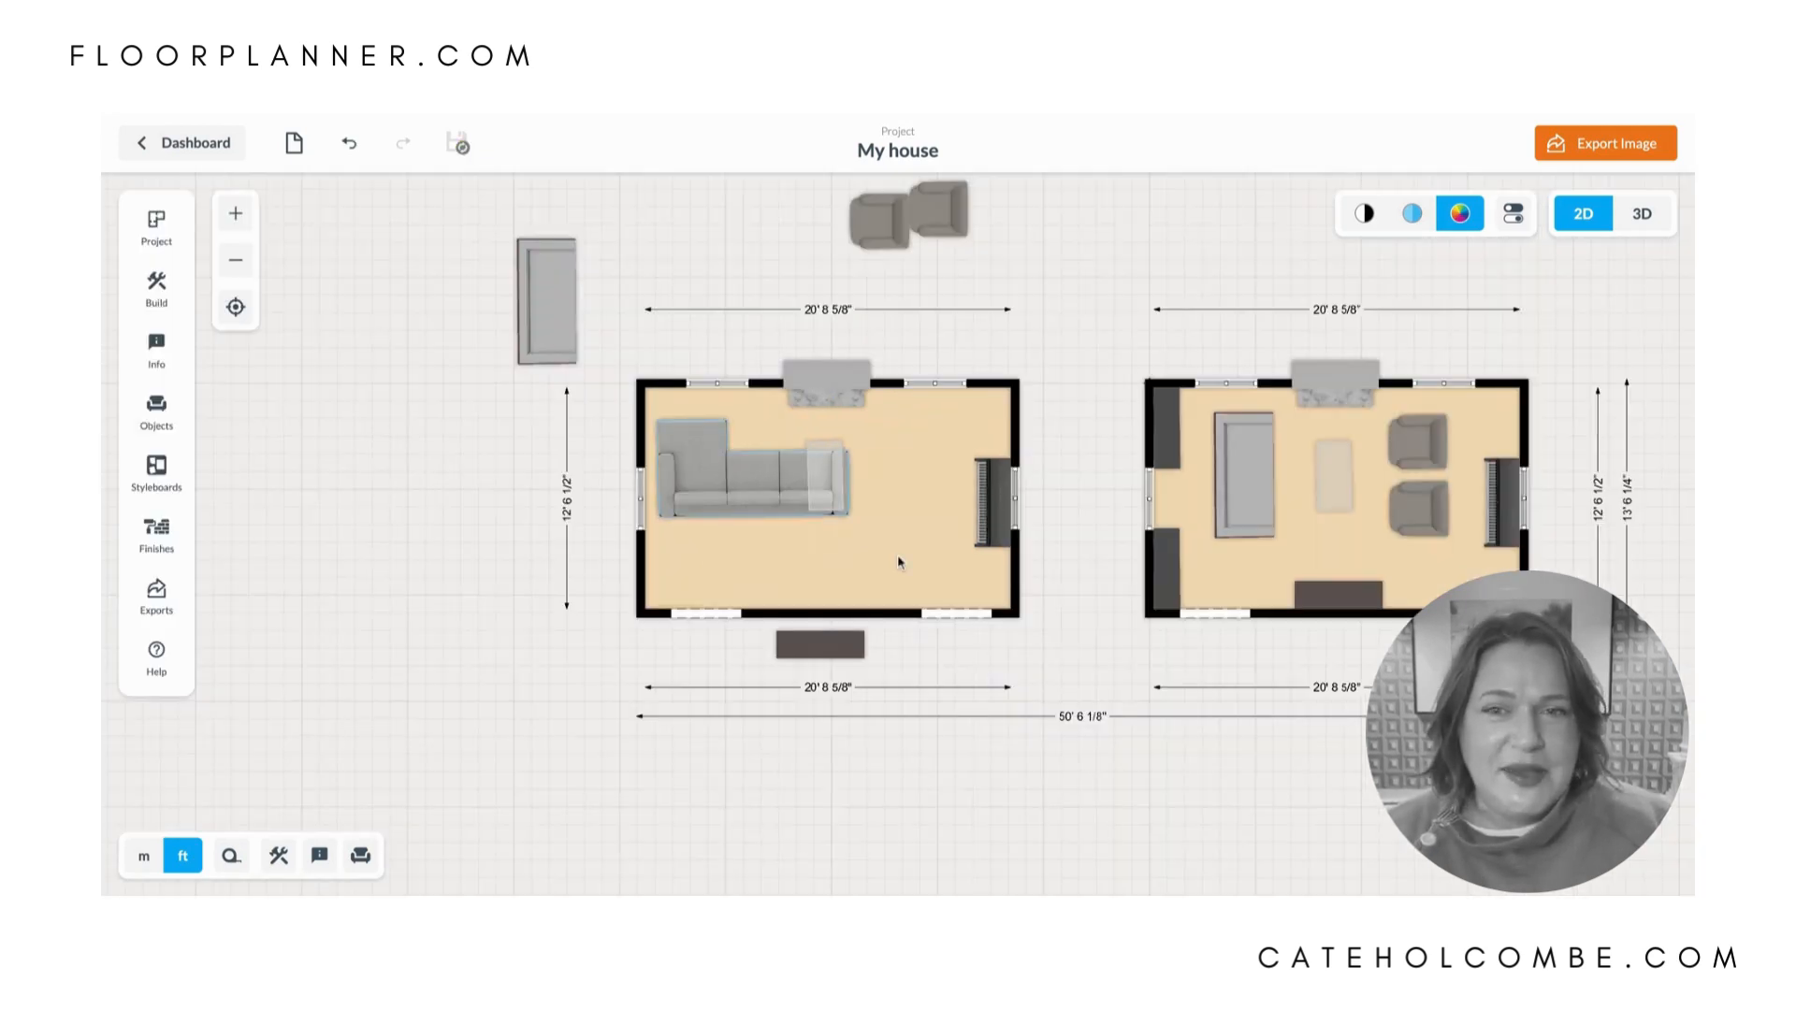
left_click_drag(711, 488, 761, 521)
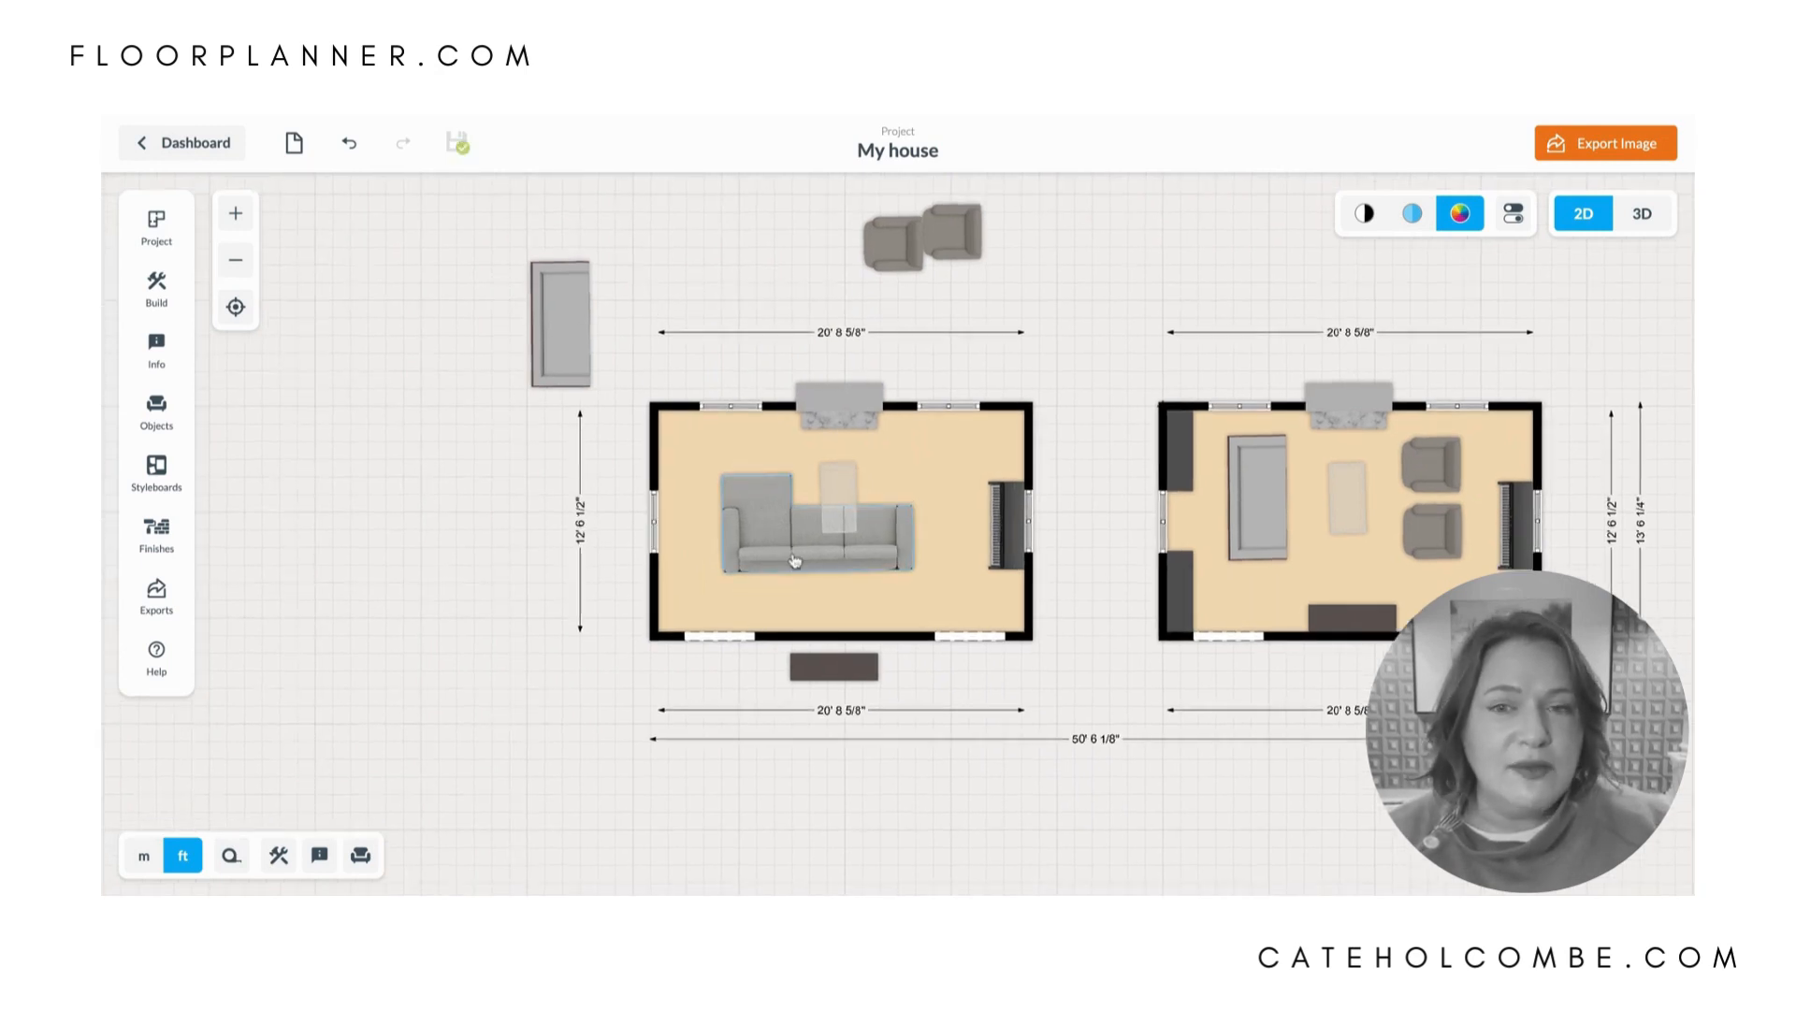
mouse_move(760, 521)
left_mouse_down()
mouse_move(794, 560)
mouse_move(764, 538)
left_mouse_up()
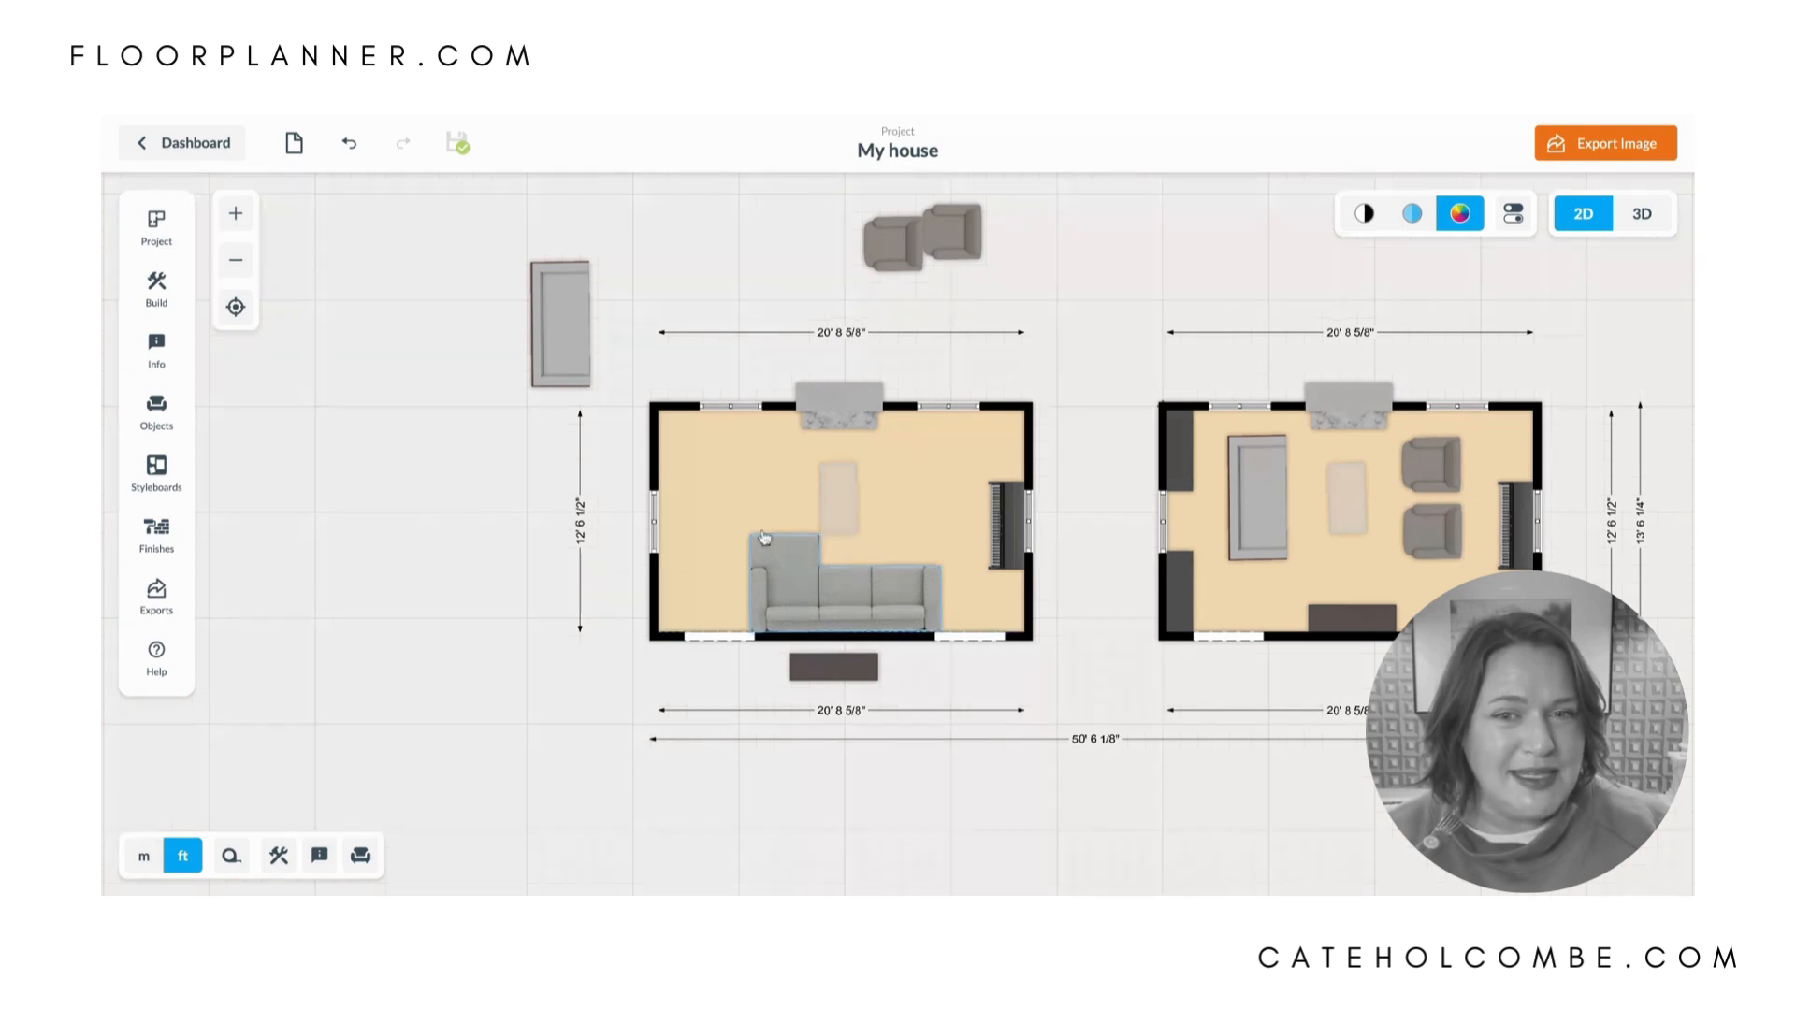
- Delete the piano from the right wall of the duplicated room
left_click(1007, 518)
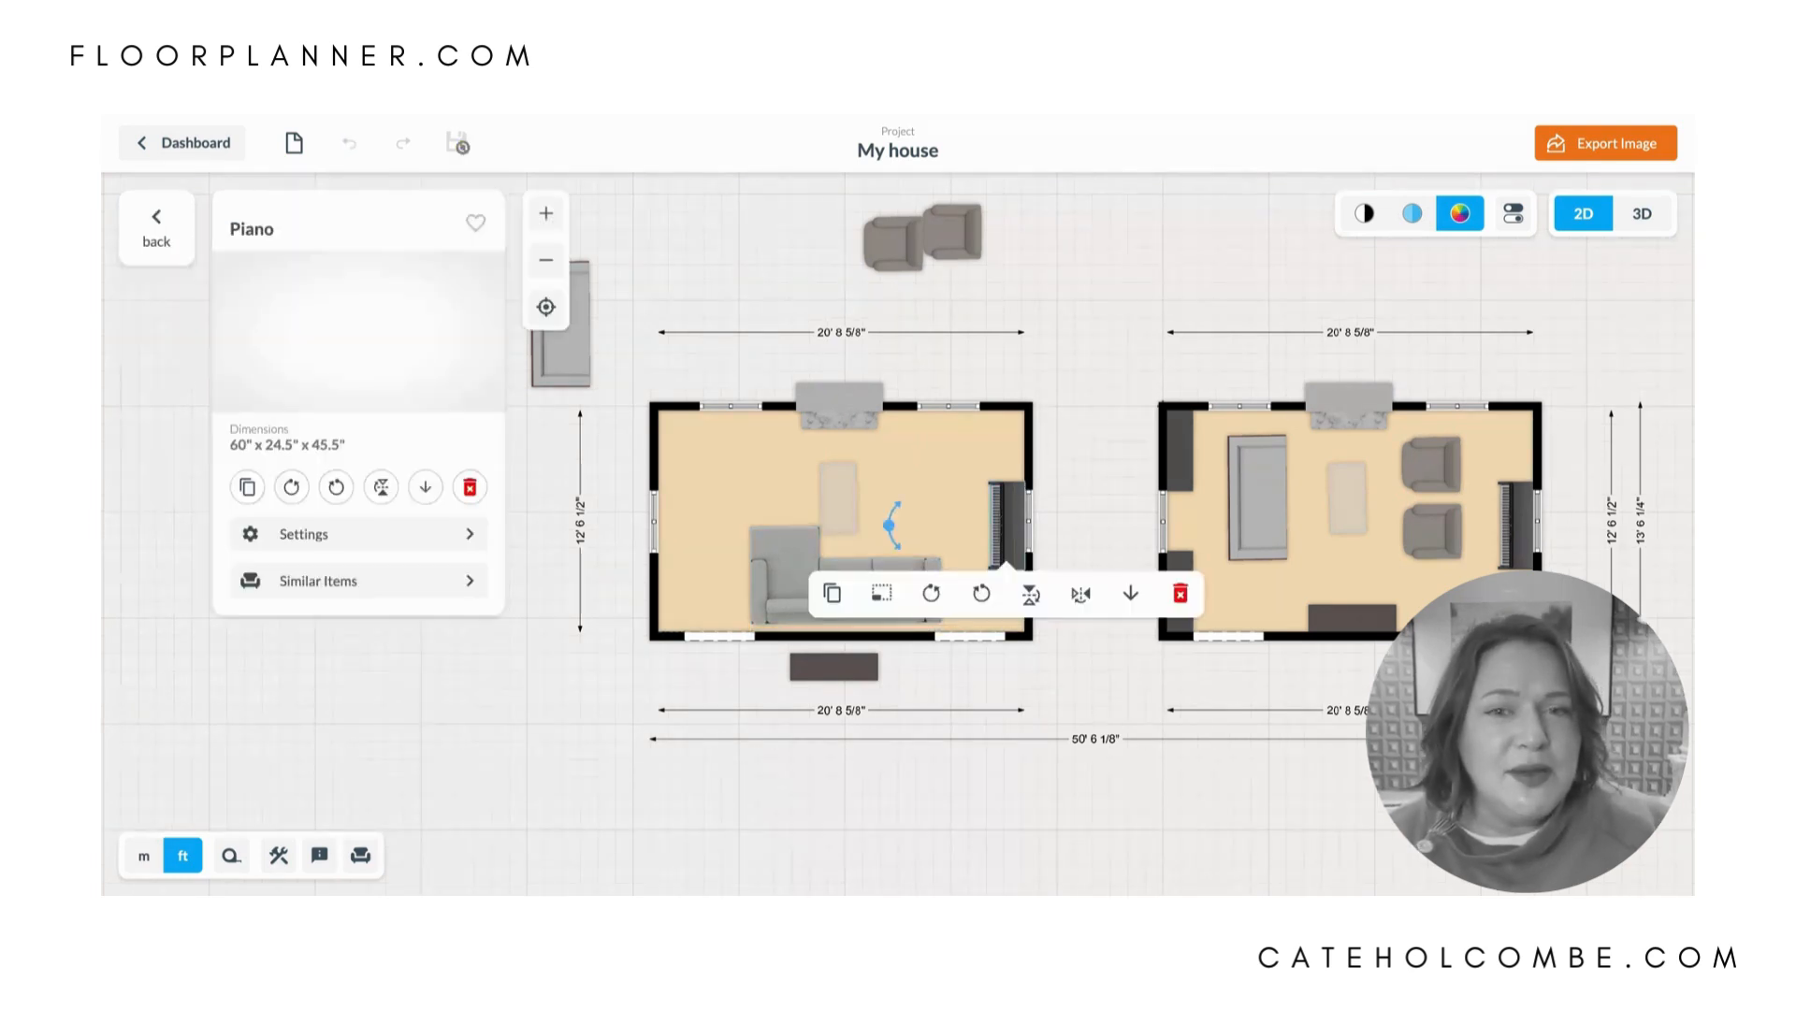
key("Delete")
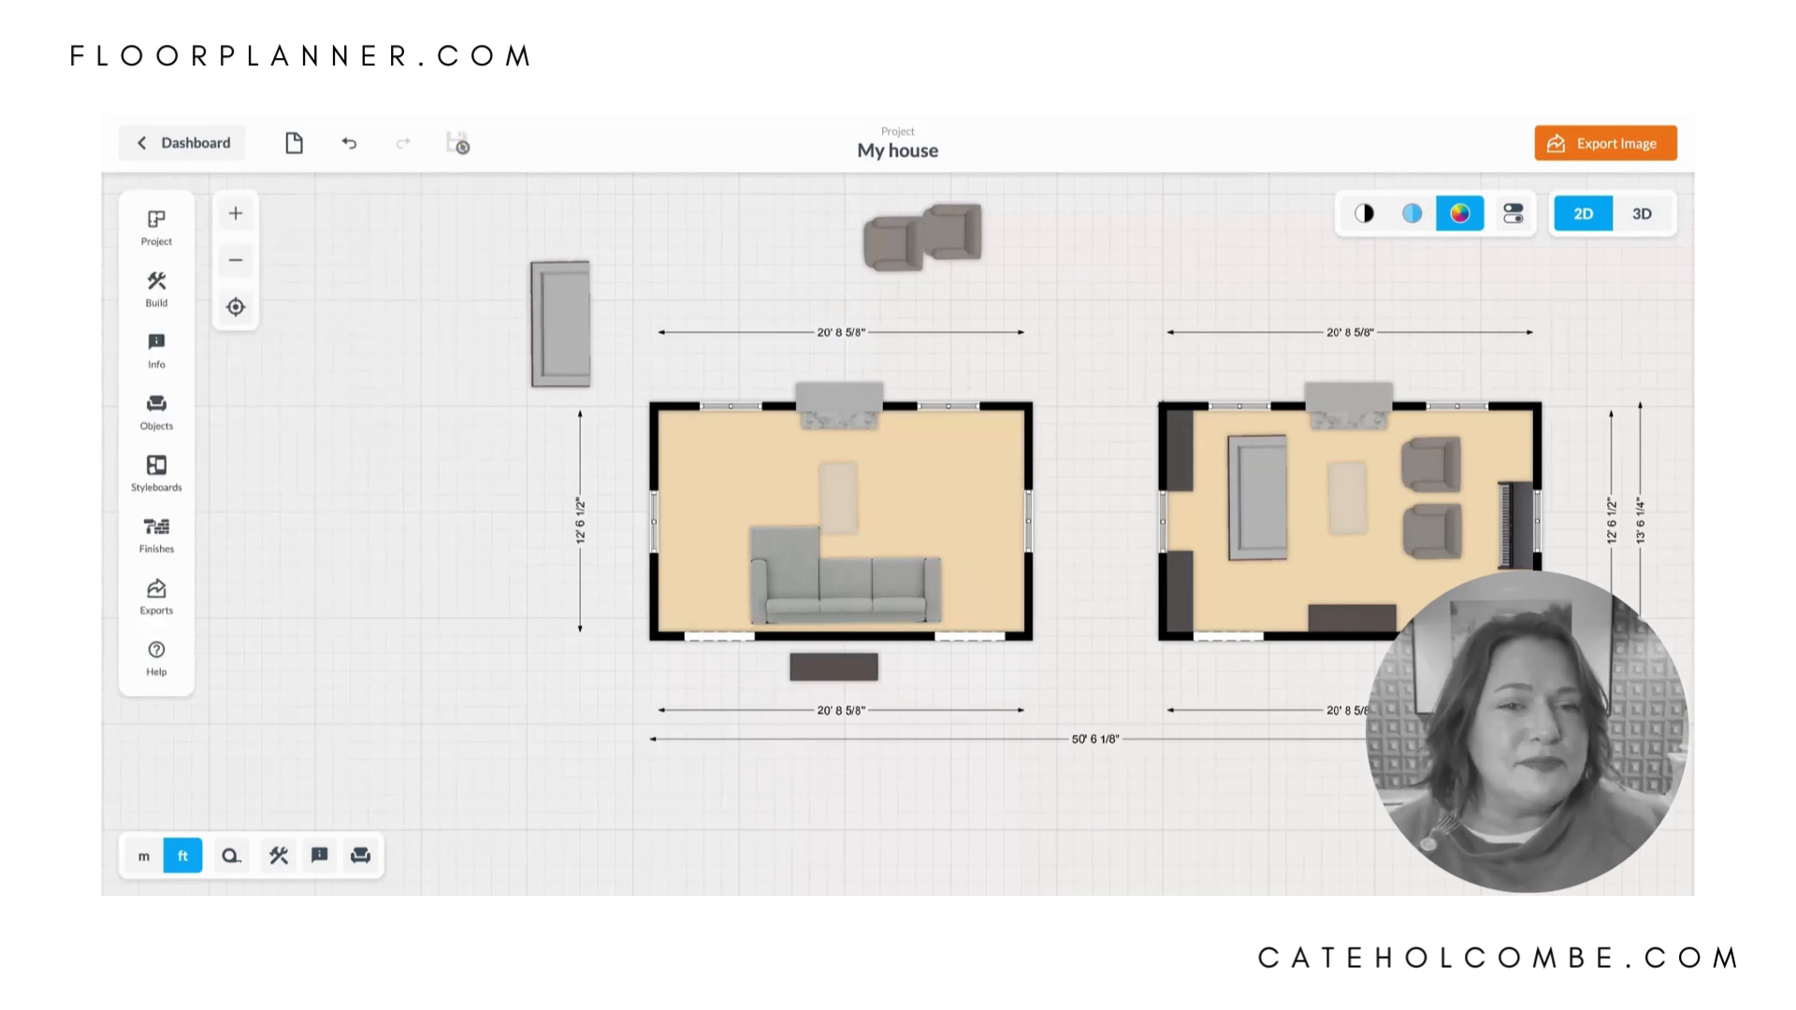
left_click_drag(1506, 740, 1441, 746)
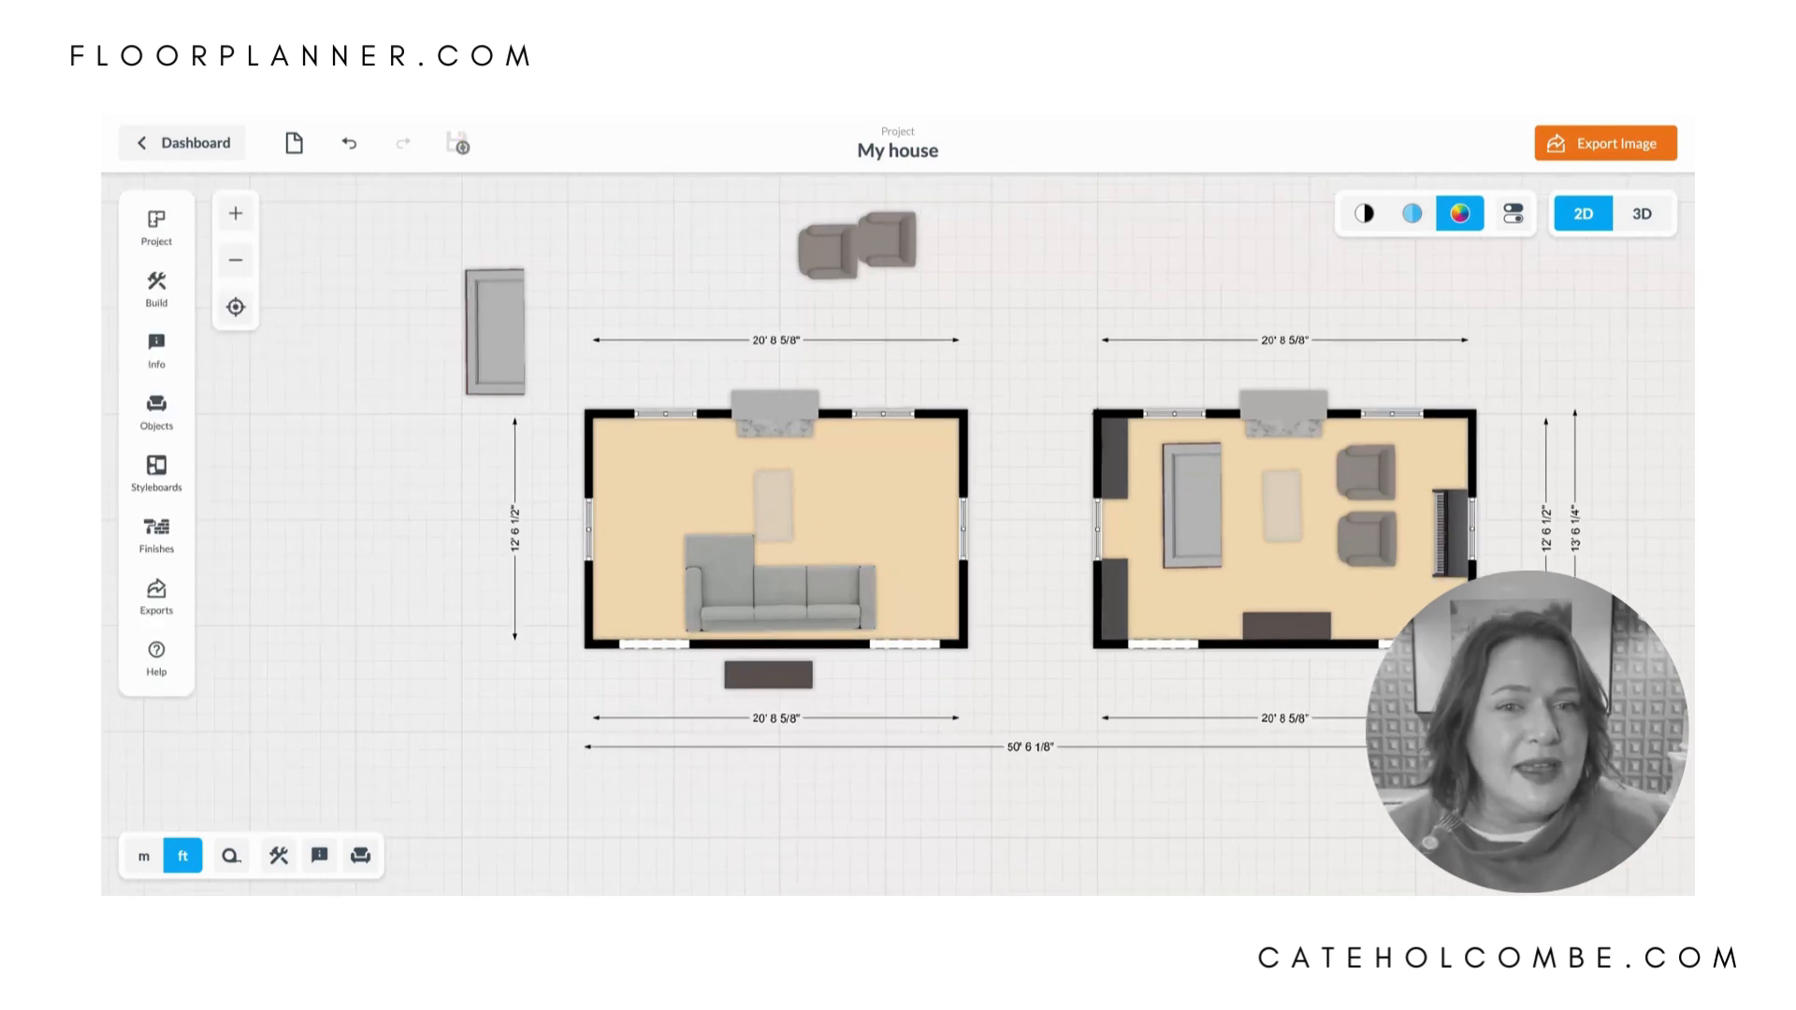
left_click_drag(1366, 444, 1135, 415)
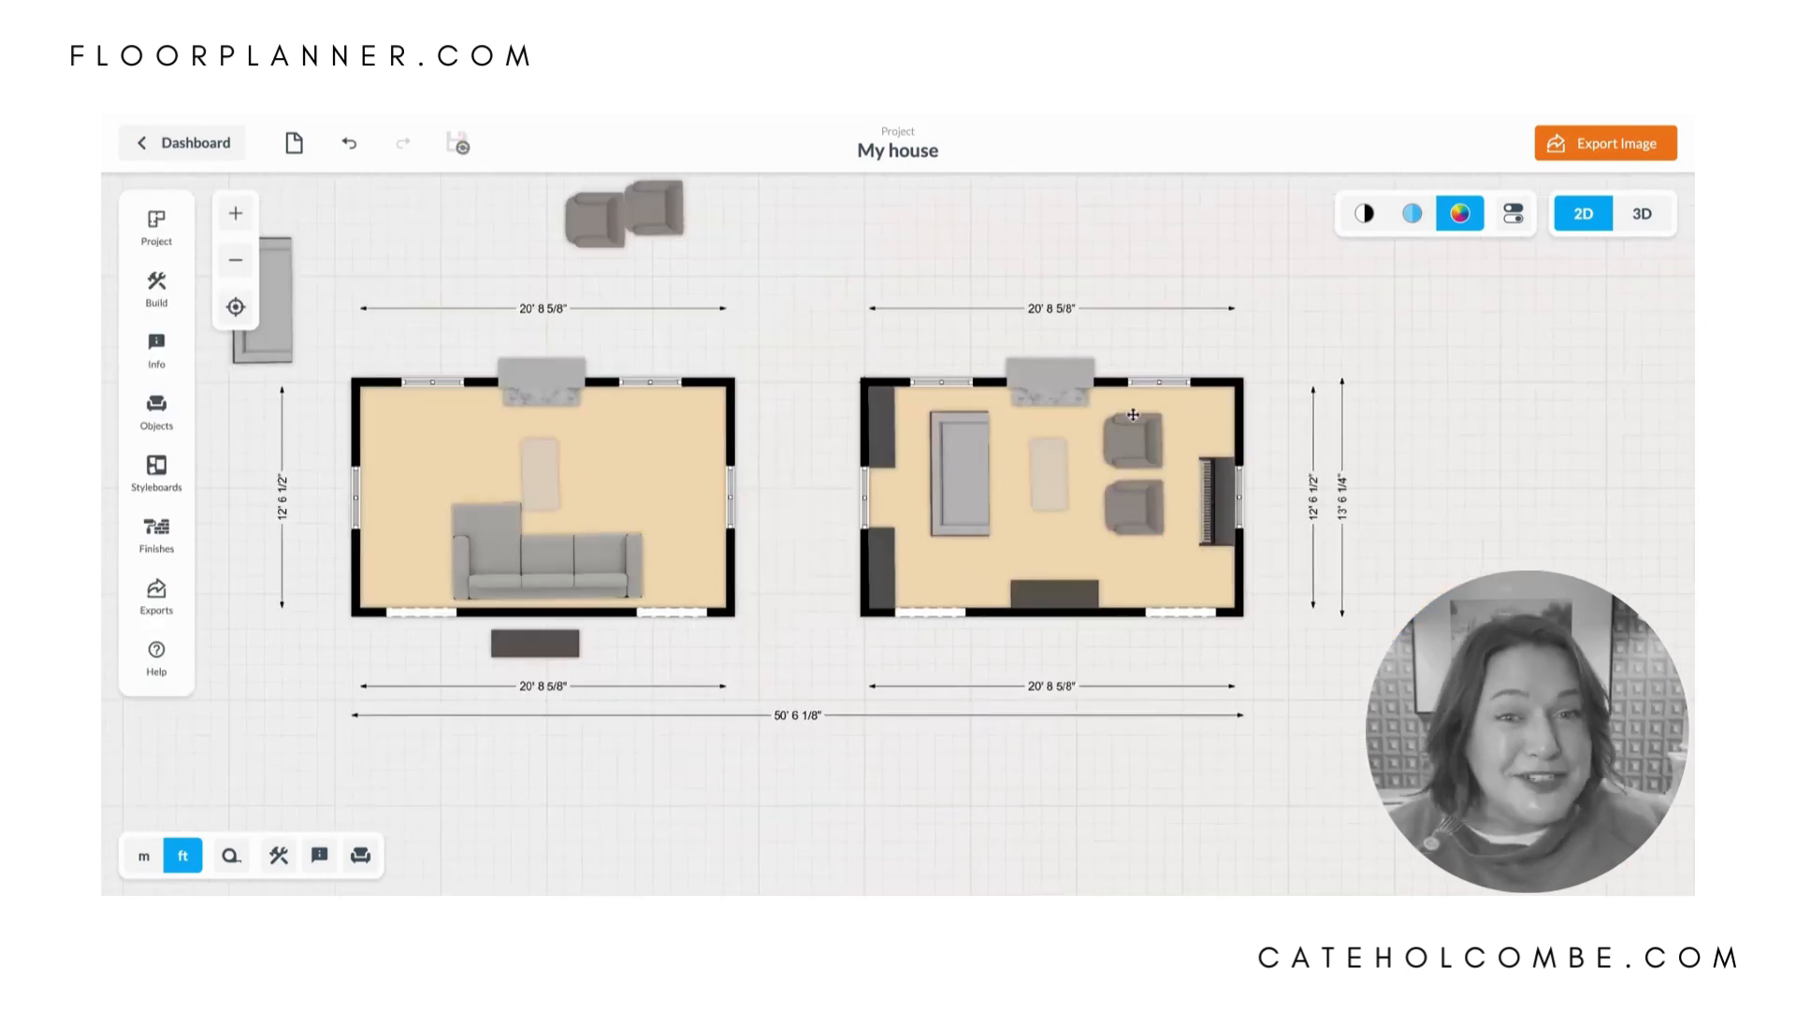
scroll(1135, 415, "up", 2)
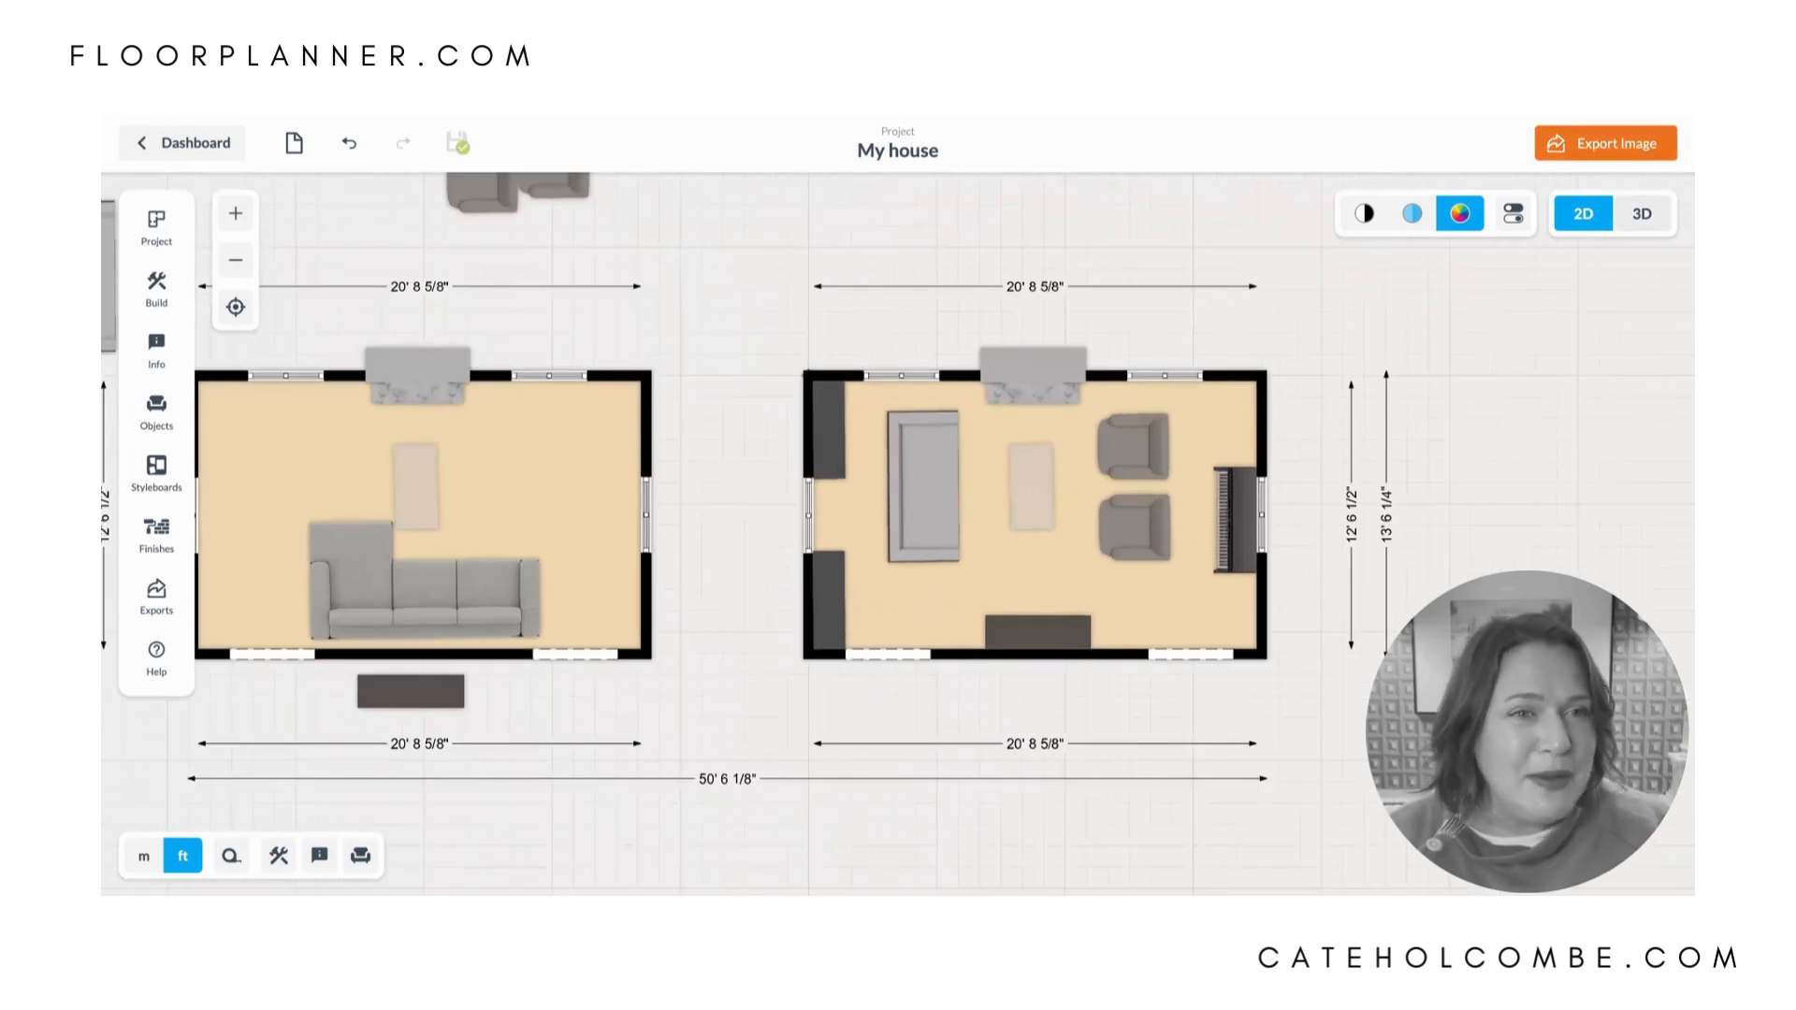